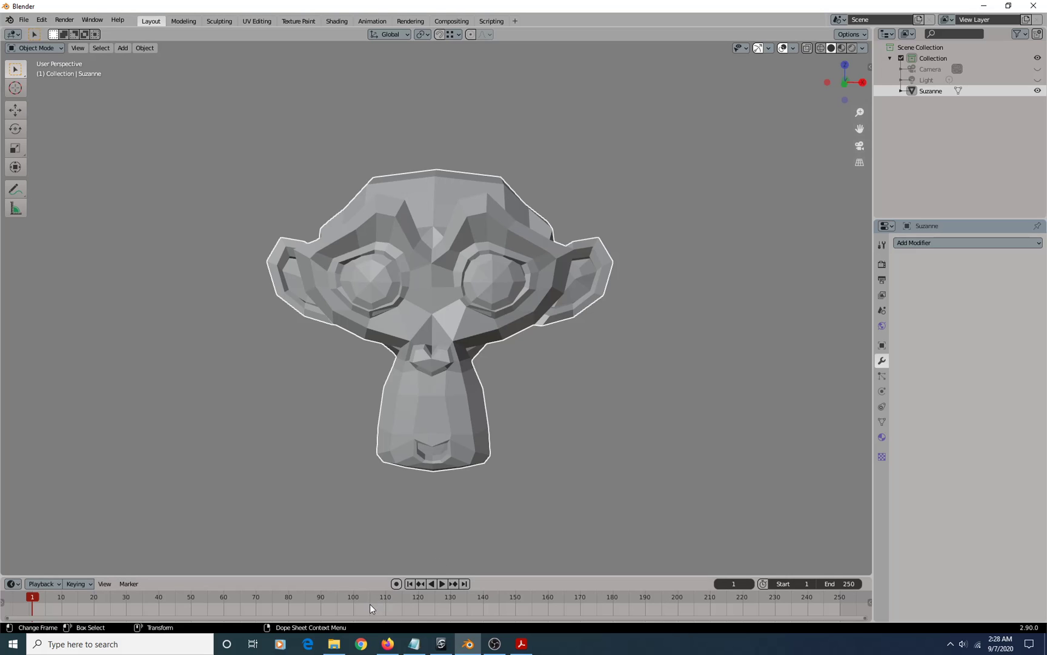
Switch to File Explorer, open the Softimage_Keymap_Theme folder inside Blender_Hotkeys and look over its keymap, theme and PDF files
click(338, 648)
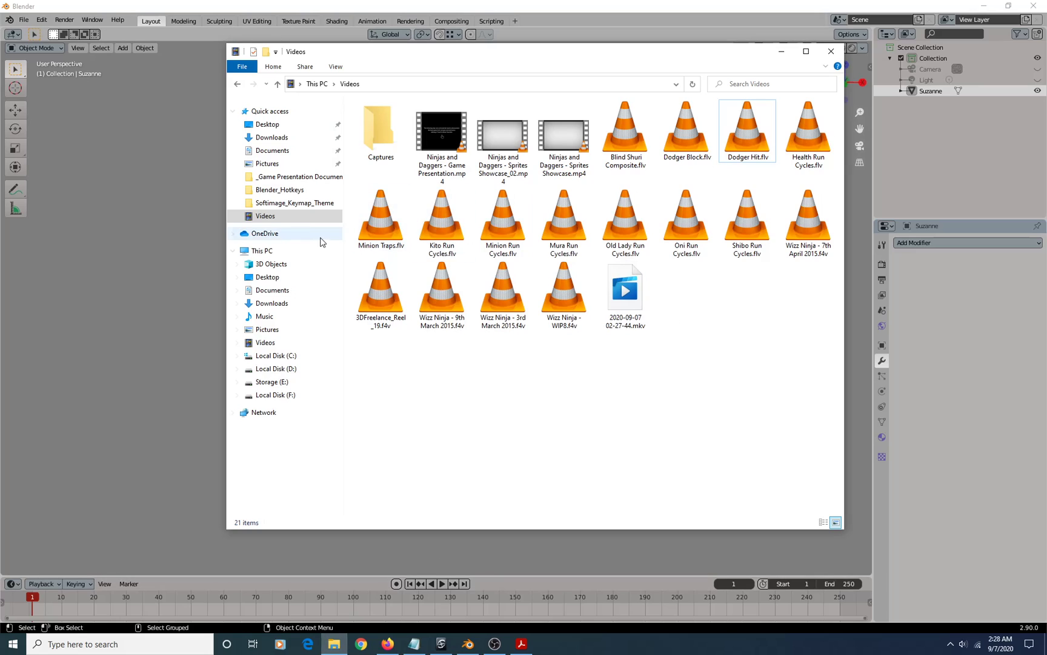
click(279, 190)
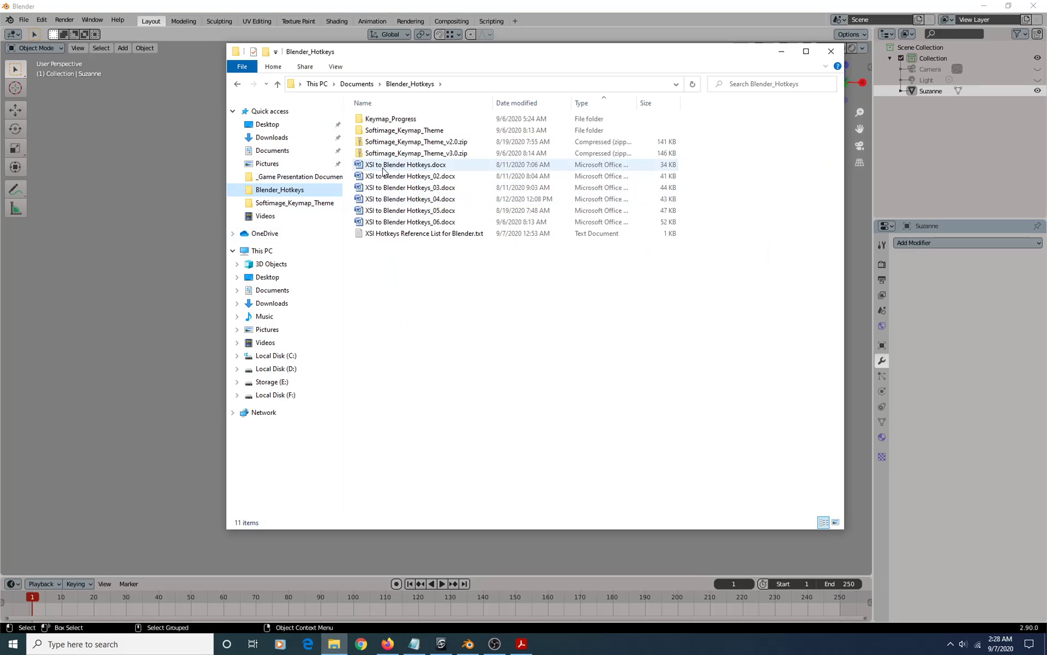
double_click(389, 131)
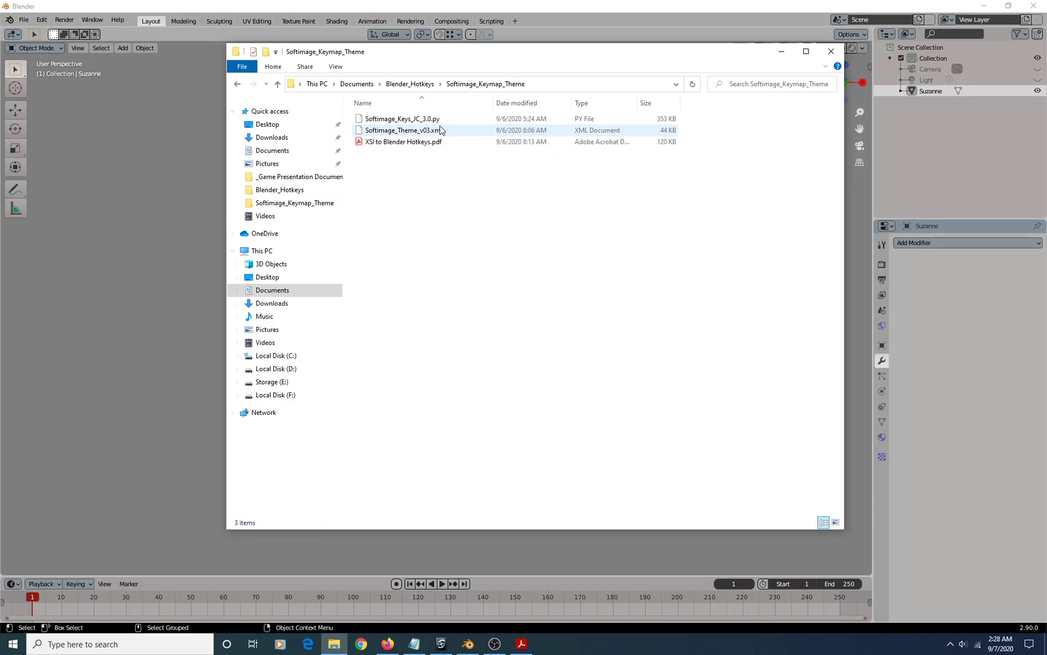
click(410, 120)
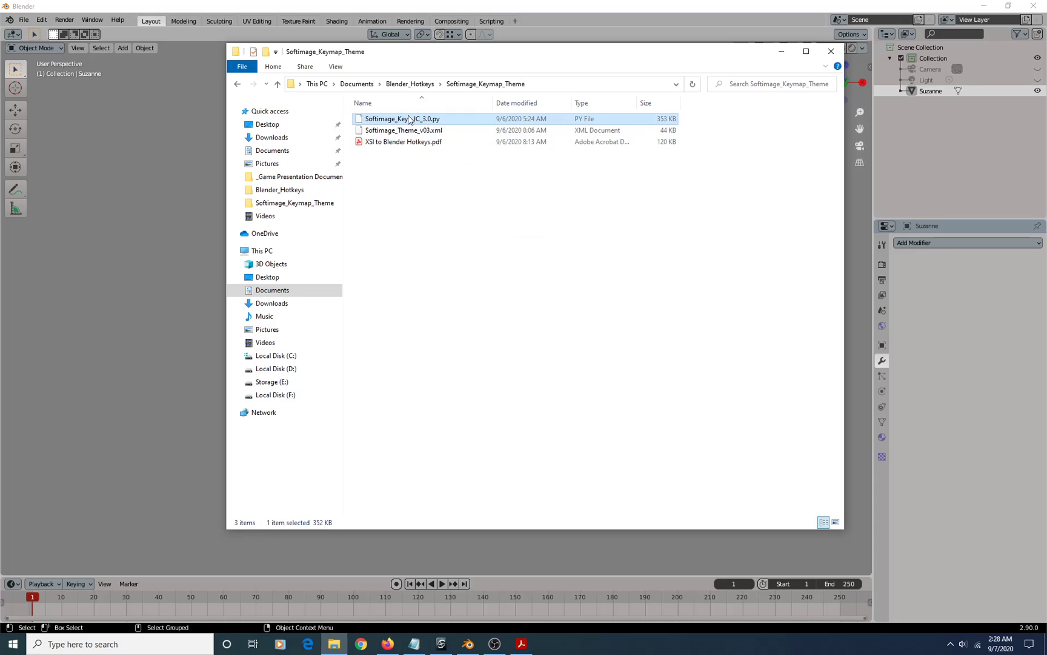
click(407, 133)
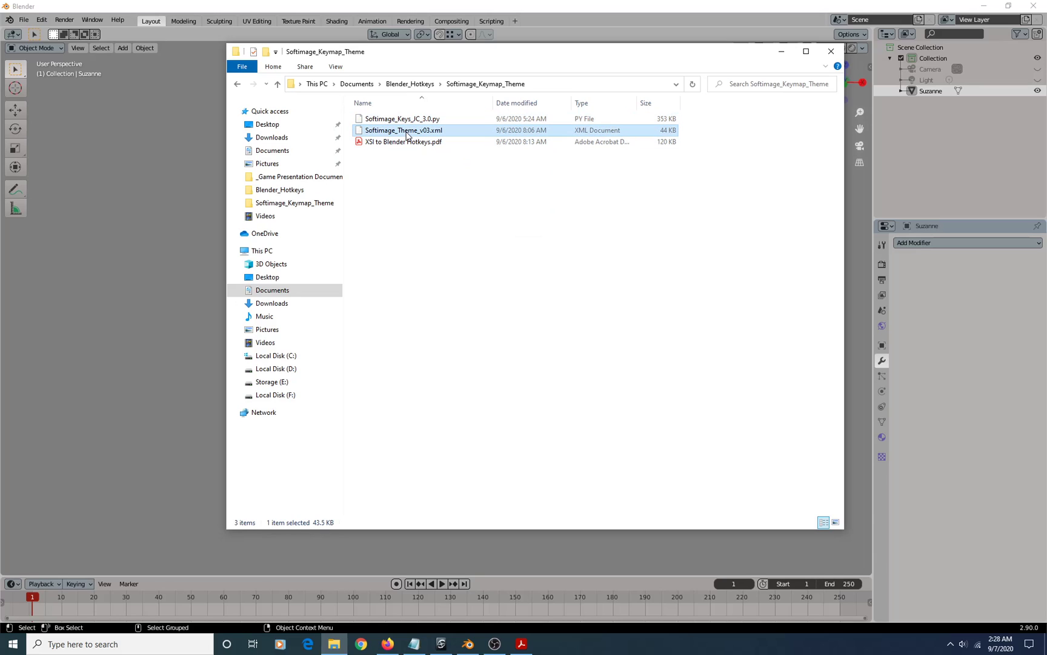
click(400, 144)
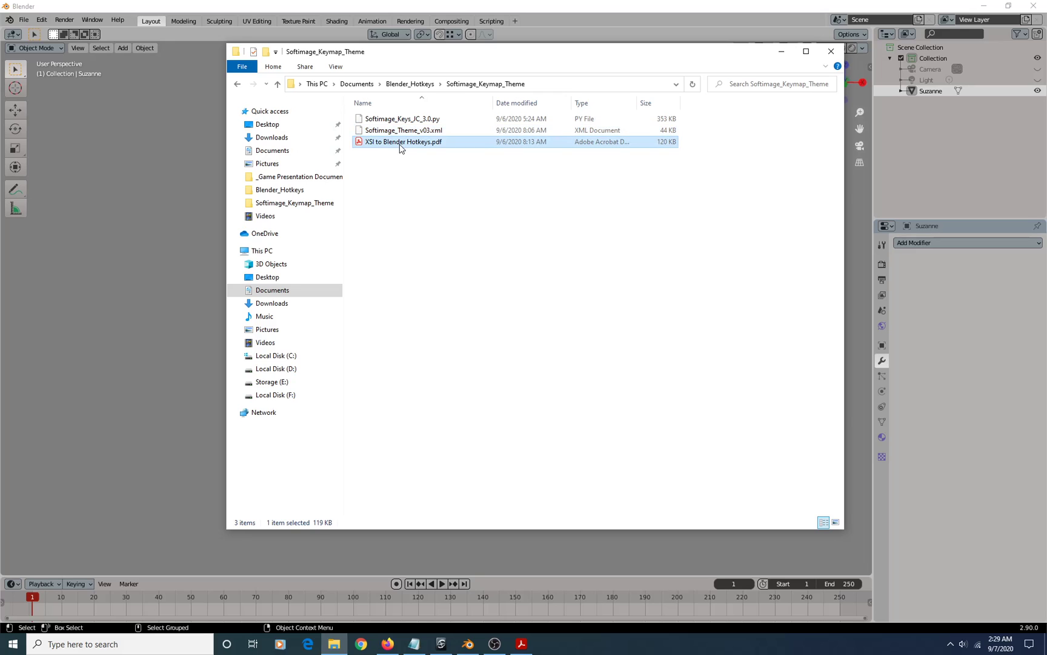
Switch to Acrobat Reader, enlarge XSI to Blender Hotkeys.pdf, read through the Sculpt Mode hotkeys, and return to Blender
click(525, 645)
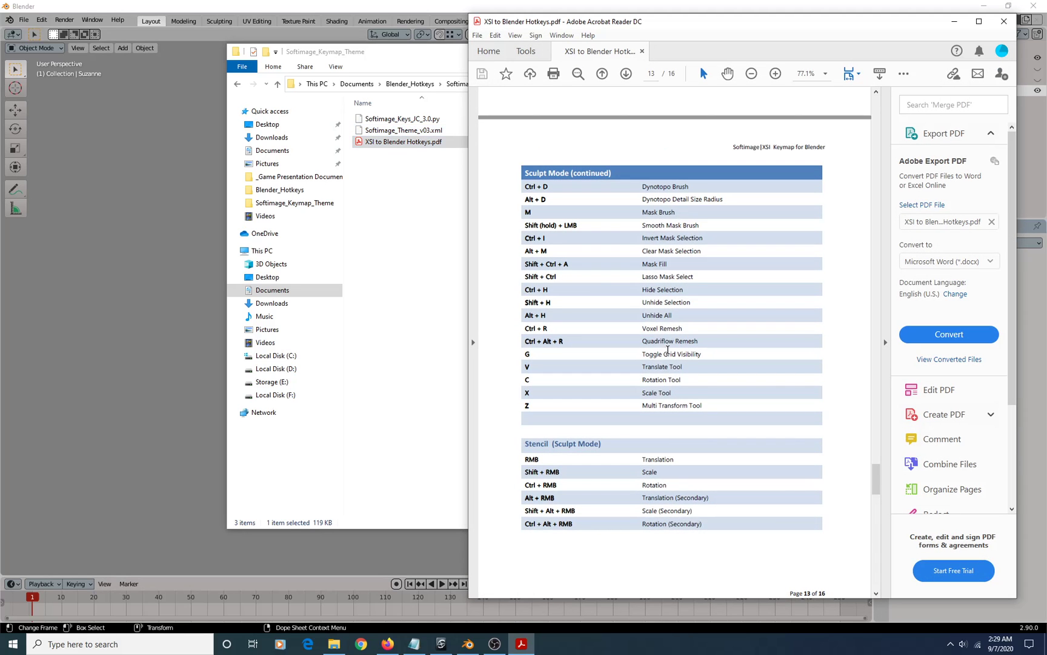
double_click(738, 24)
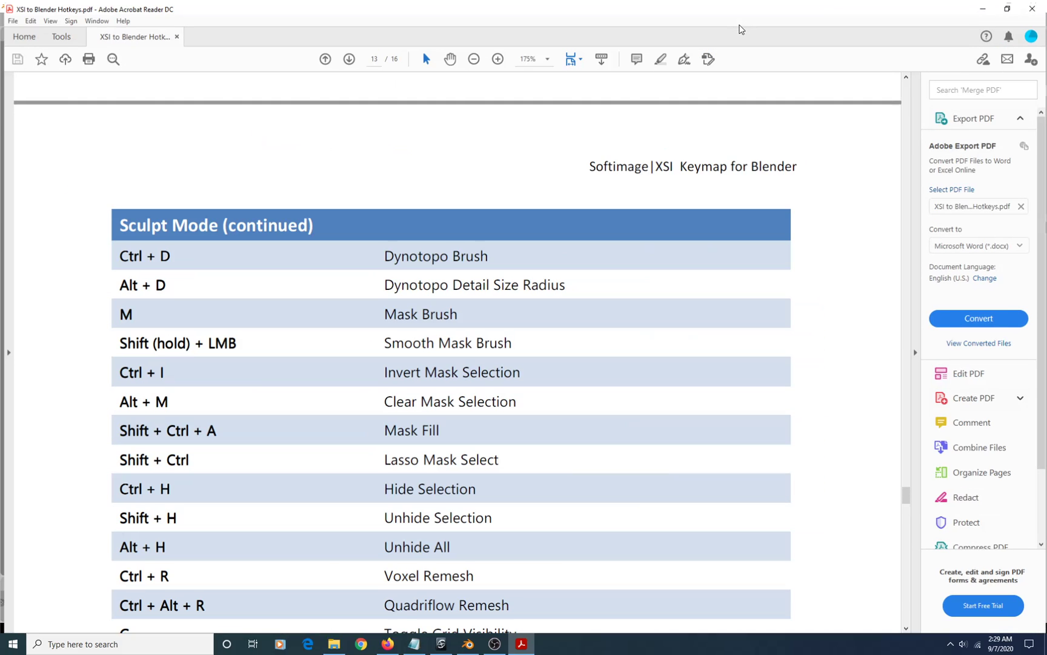
scroll(424, 325, down, 10)
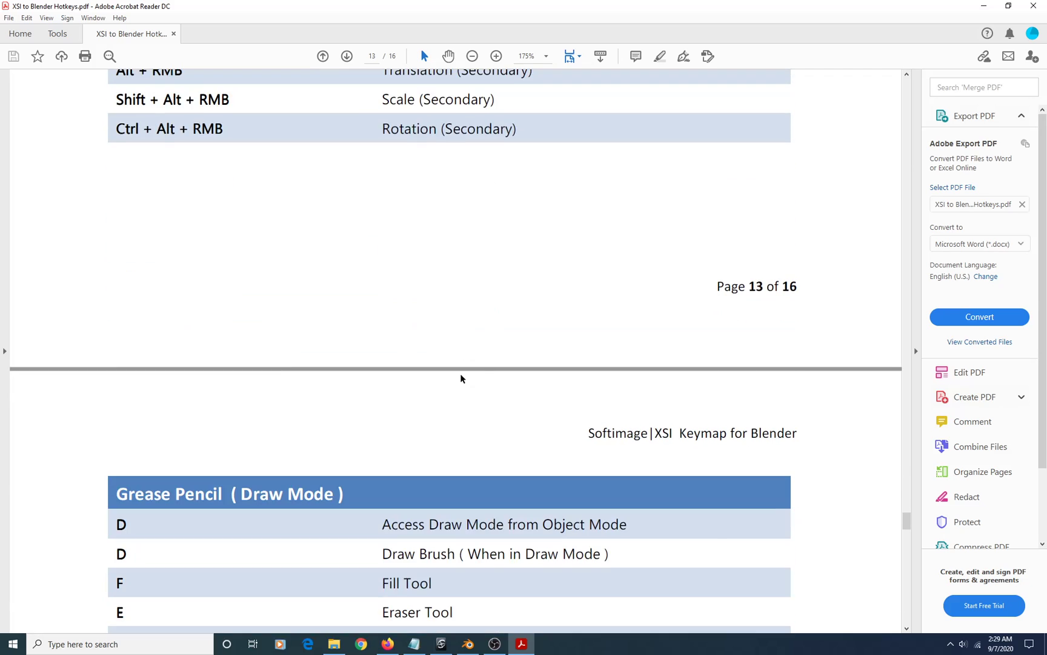
scroll(460, 375, up, 4)
scroll(461, 375, up, 5)
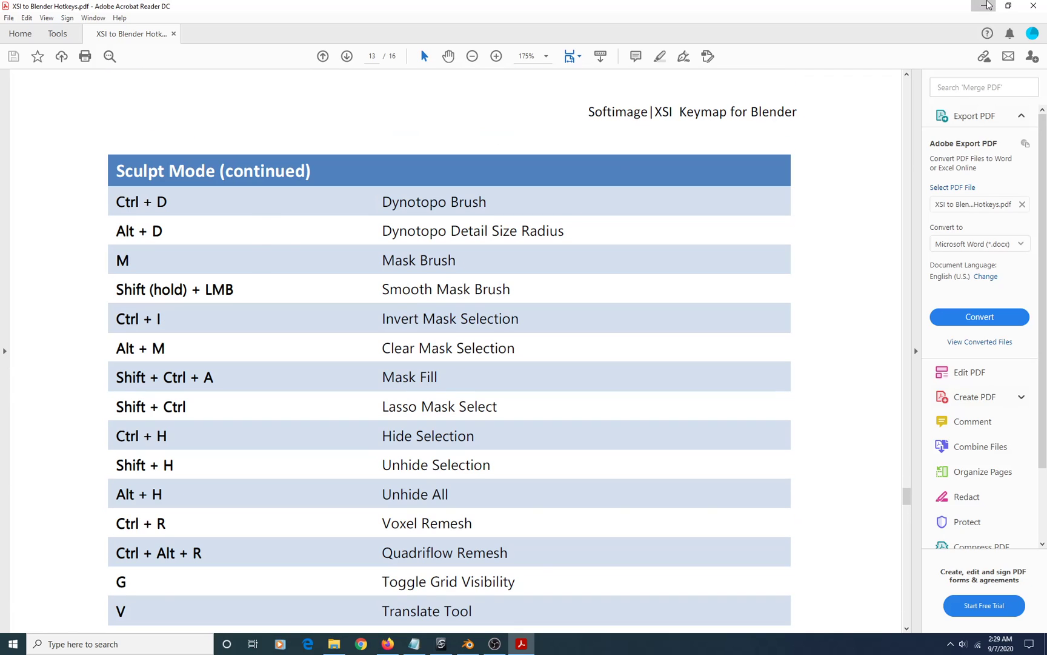
click(984, 6)
click(255, 6)
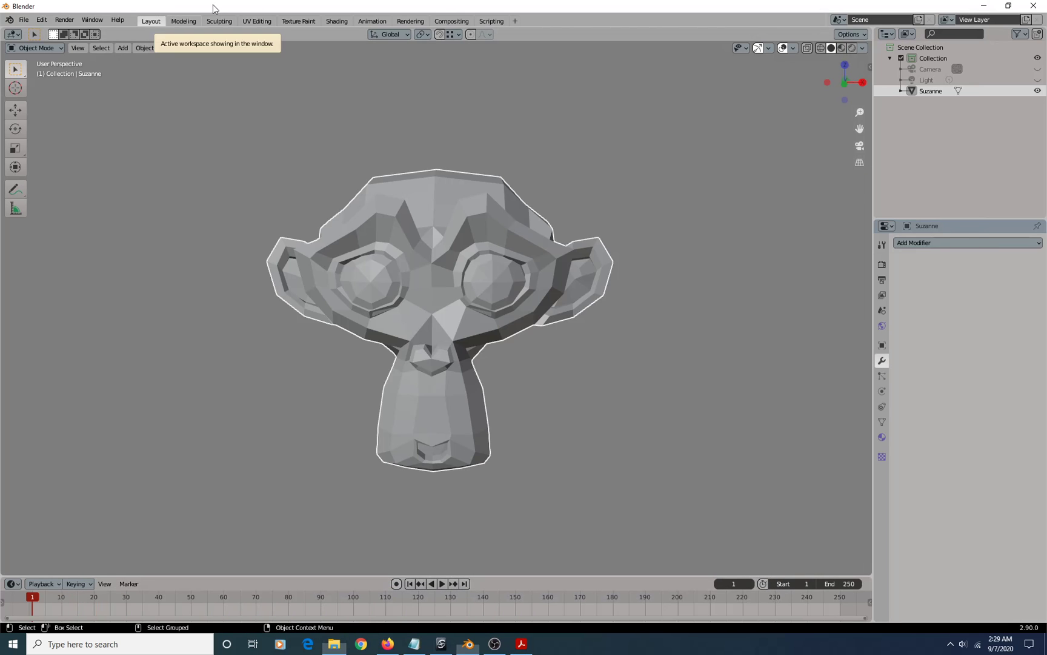
Look at where themes are installed in Blender's preferences and locate Softimage_Theme_v03.xml in the Softimage_Keymap_Theme folder
click(41, 20)
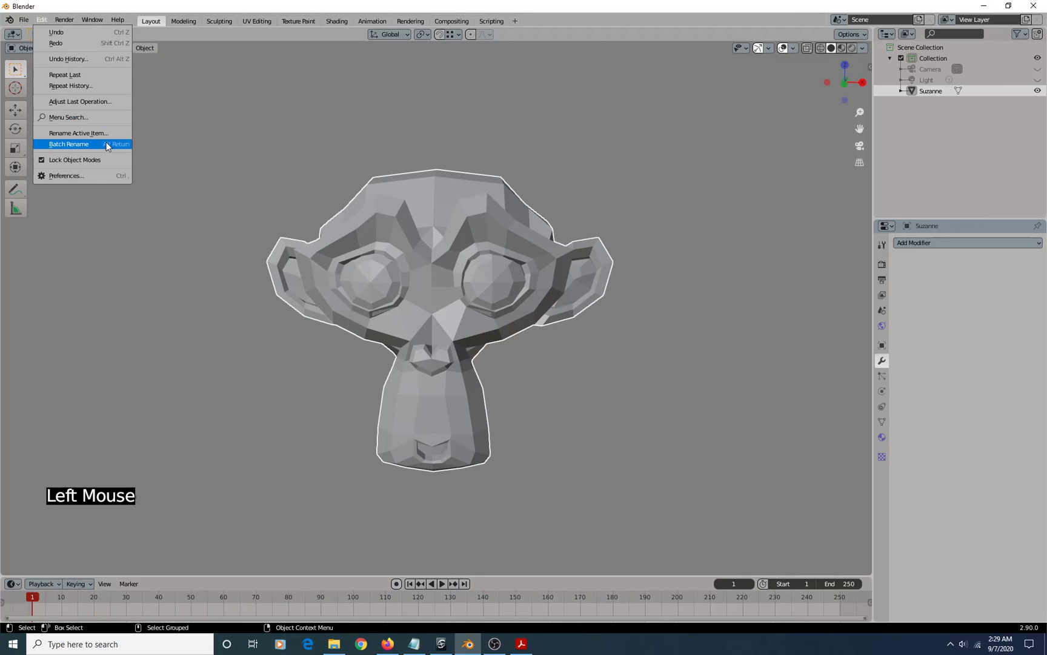
click(87, 177)
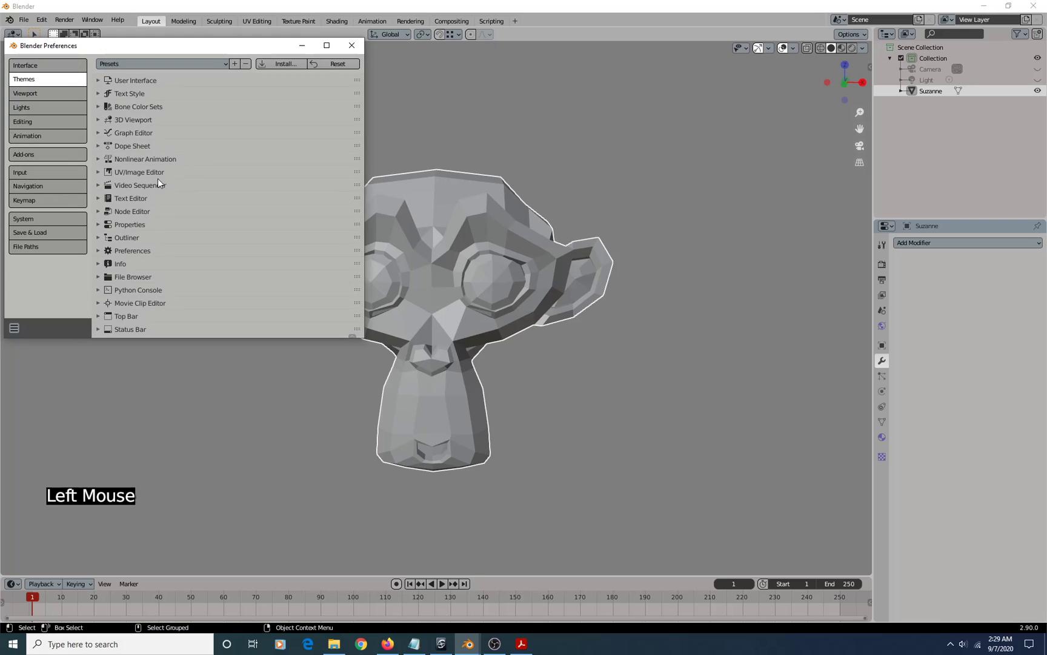
drag(179, 46, 354, 99)
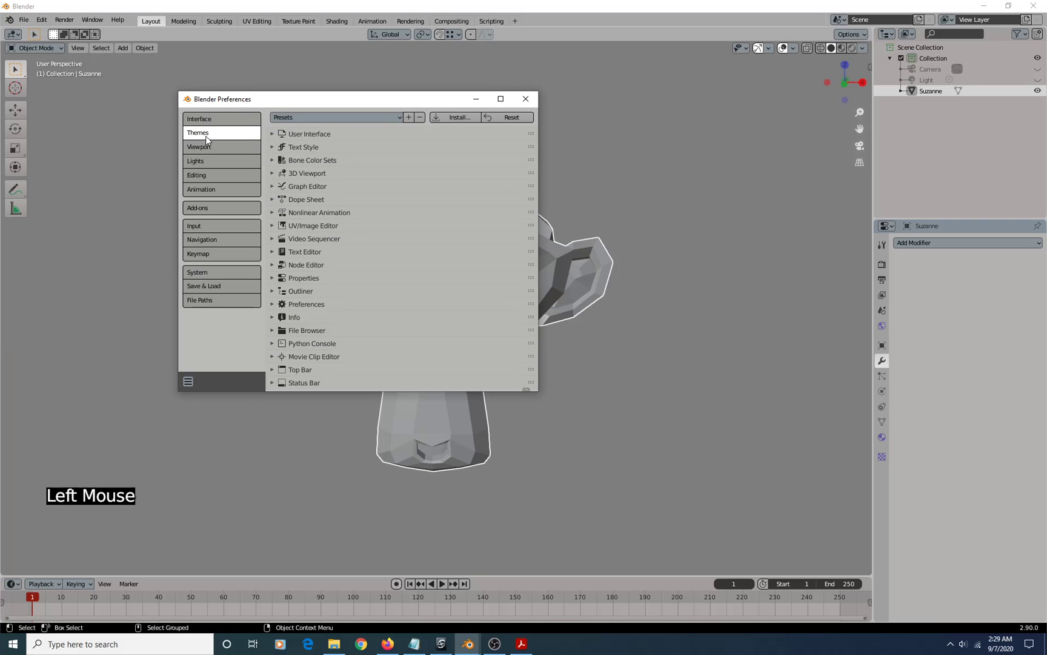
click(456, 117)
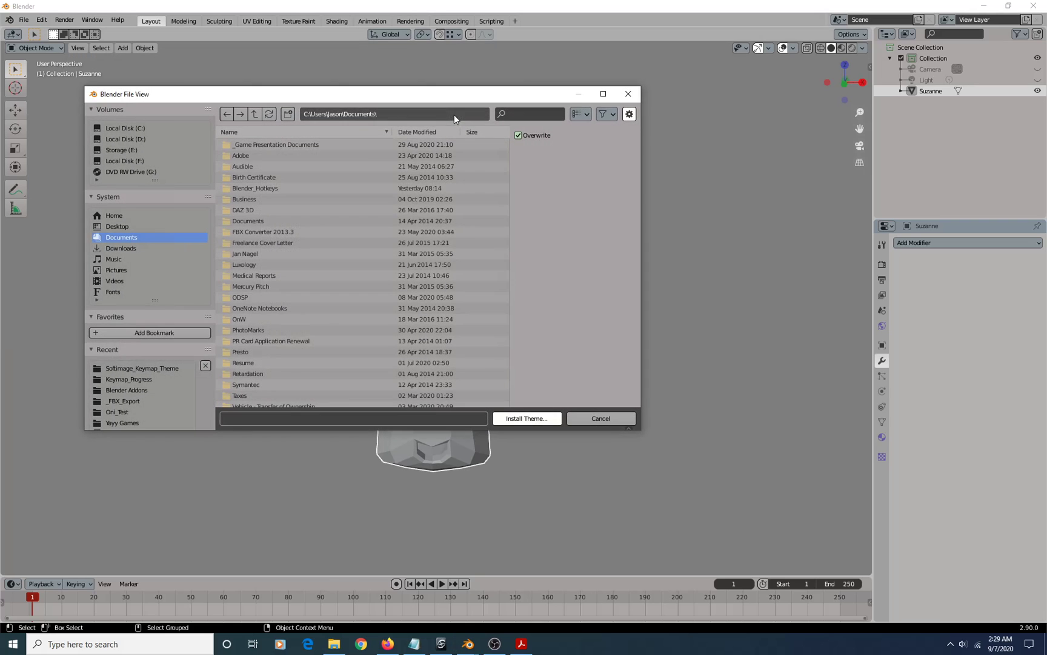
click(596, 422)
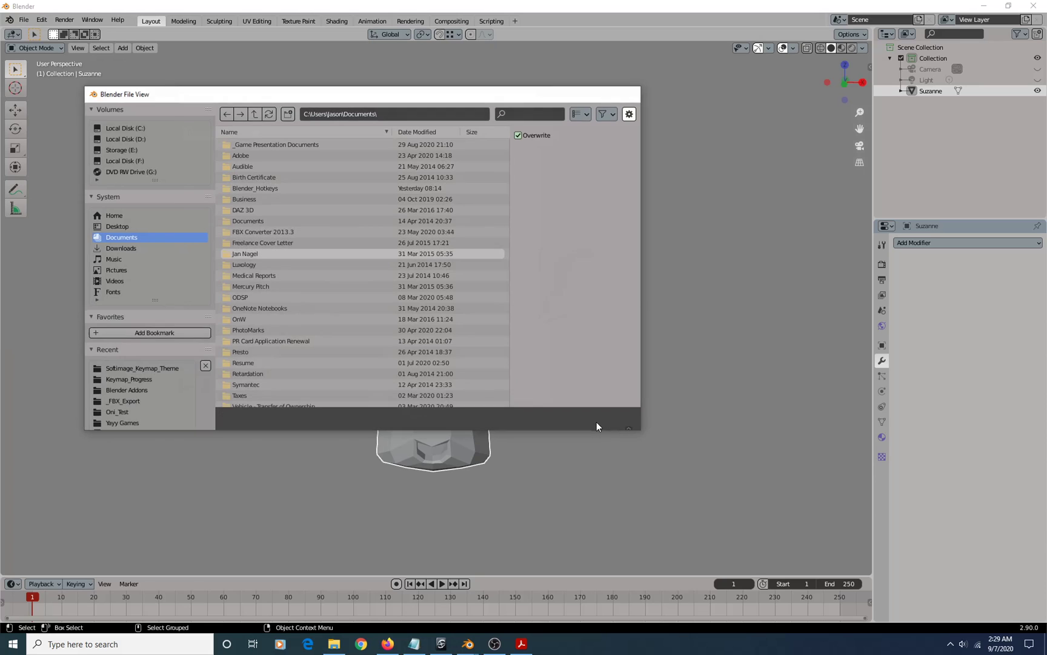
click(334, 643)
click(404, 130)
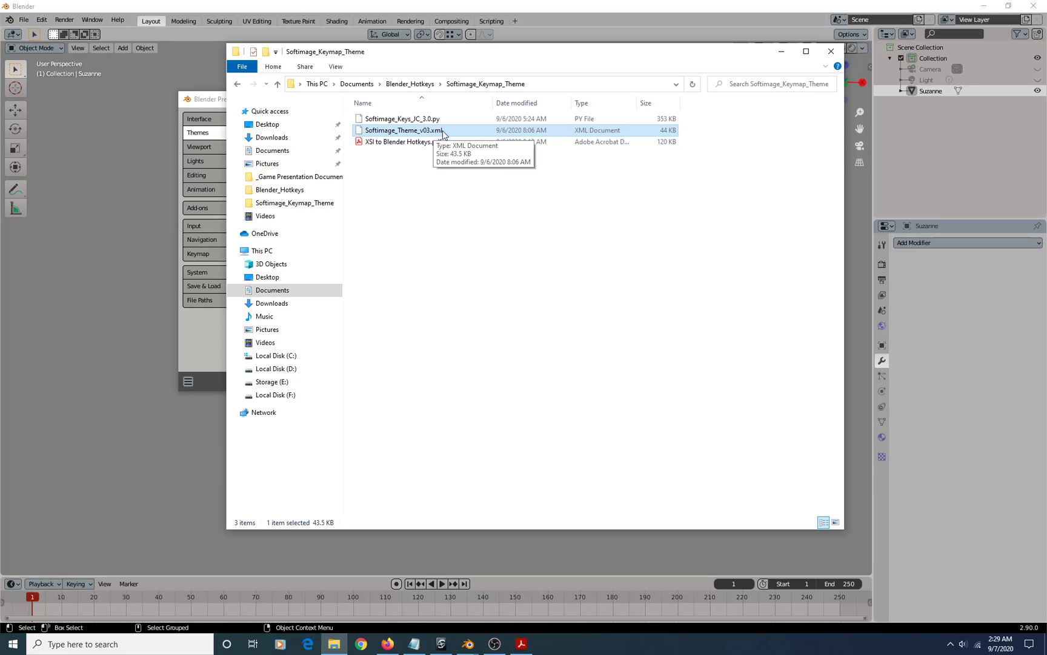
Look at where keymaps are imported in Blender's preferences and locate Softimage_Keys_JC_3.0.py in the Softimage_Keymap_Theme folder
click(210, 100)
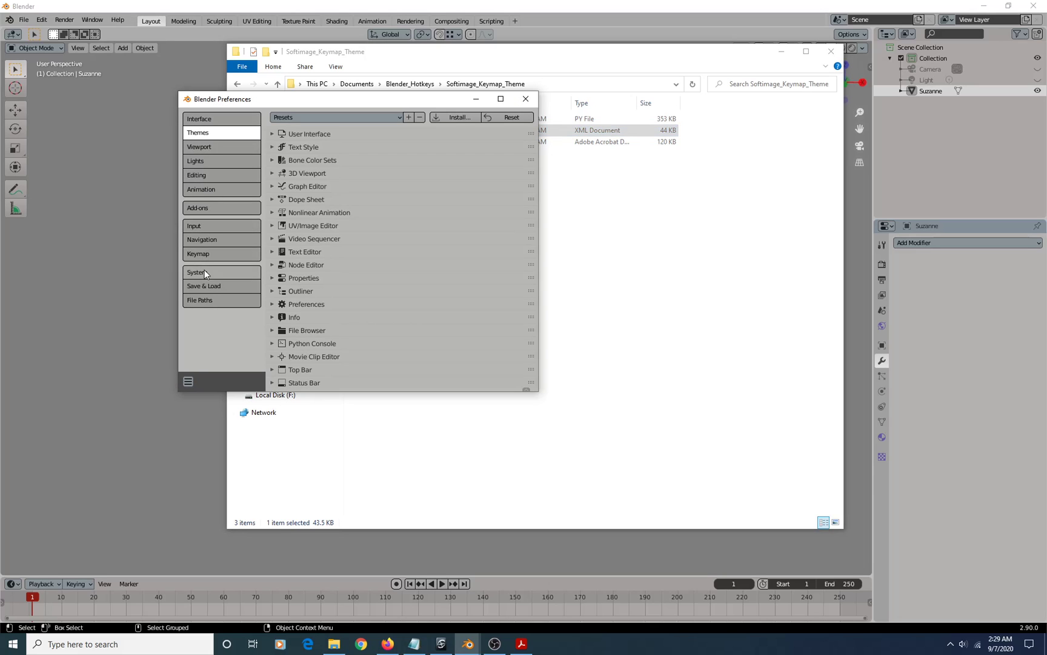
click(212, 255)
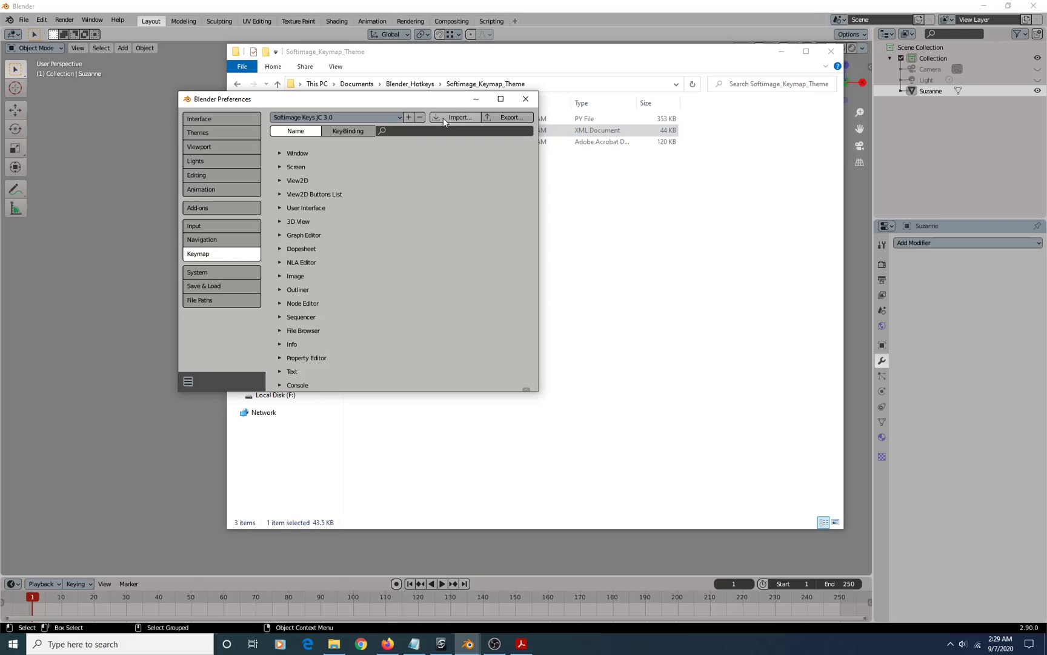
click(459, 117)
click(621, 416)
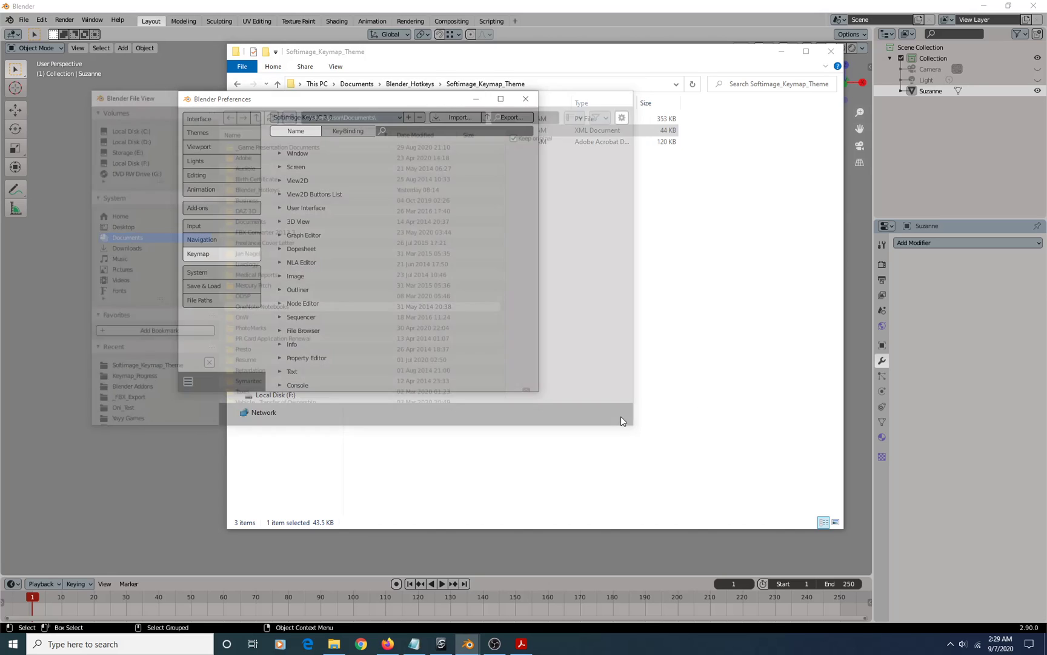
click(680, 222)
click(427, 122)
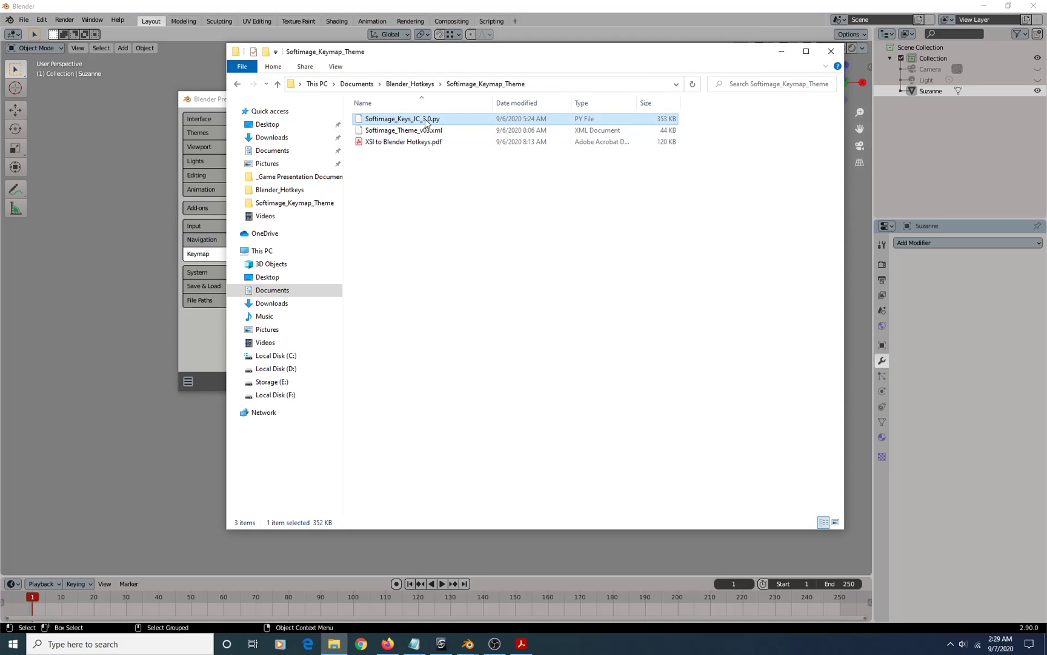
Look at the save options for Blender's keymap preferences and return to the 3D viewport
click(215, 101)
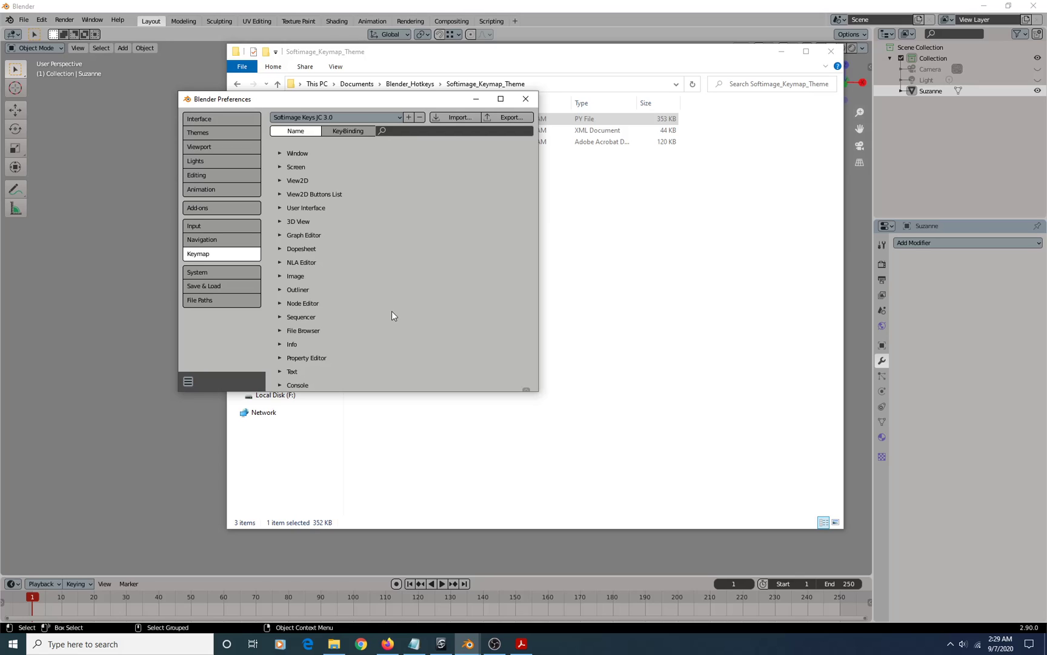
click(189, 382)
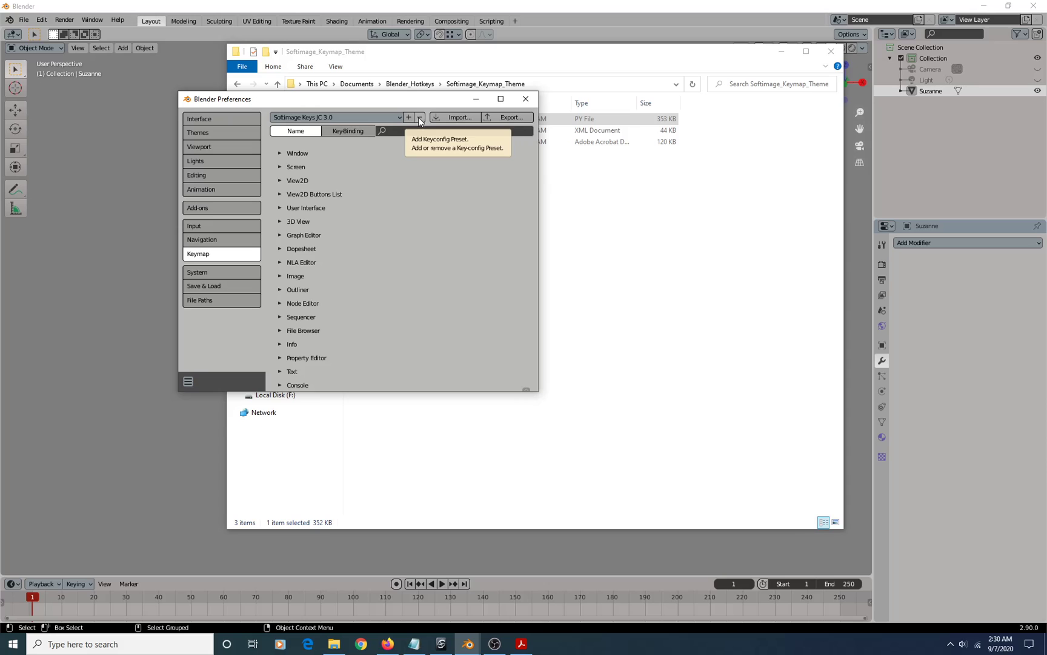
click(554, 7)
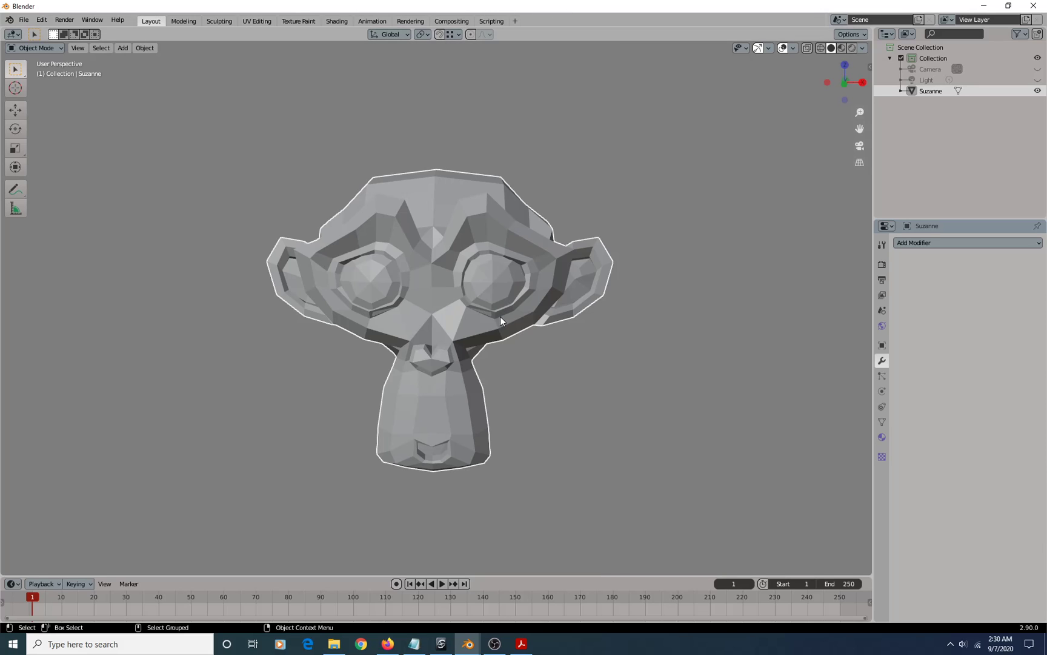
Delete the selected Suzanne monkey head from the scene
scroll(475, 387, down, 2)
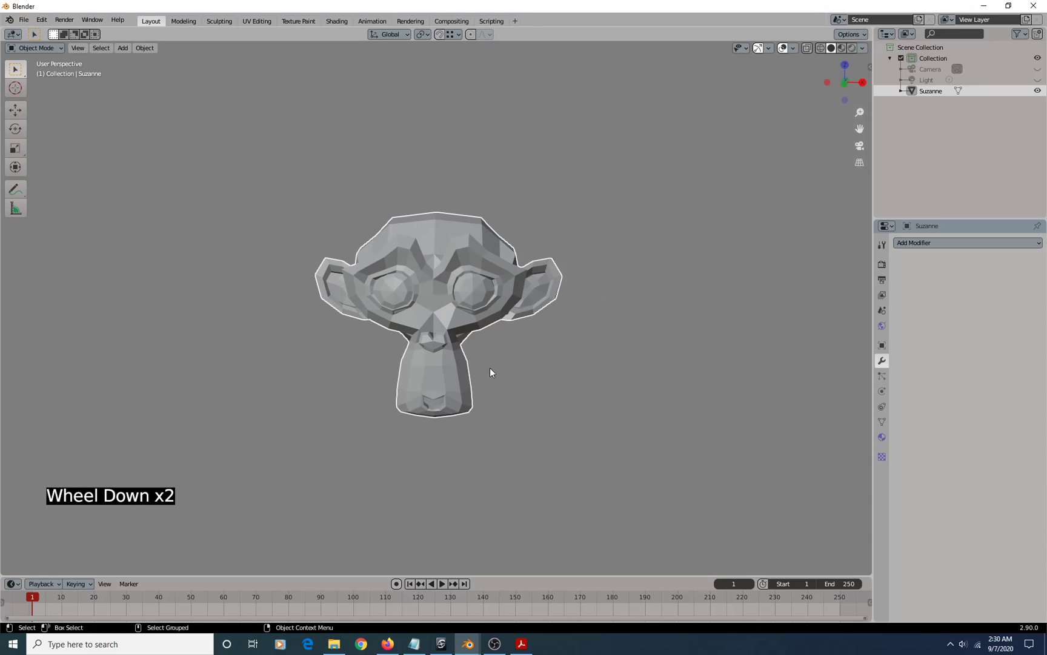
alt+drag(523, 316, 514, 324)
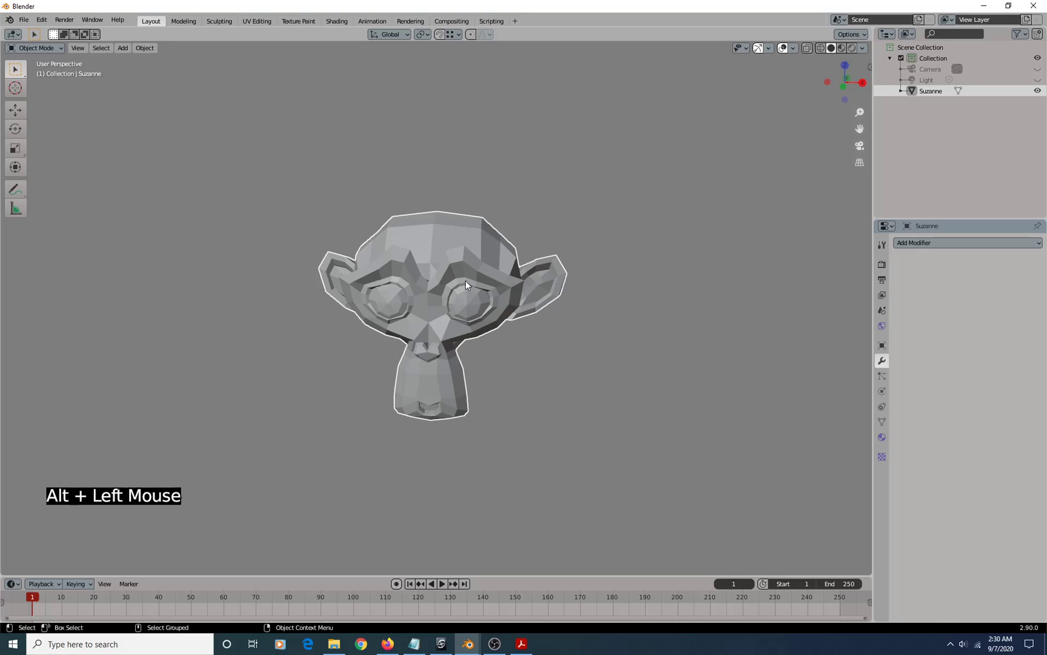
key(Delete)
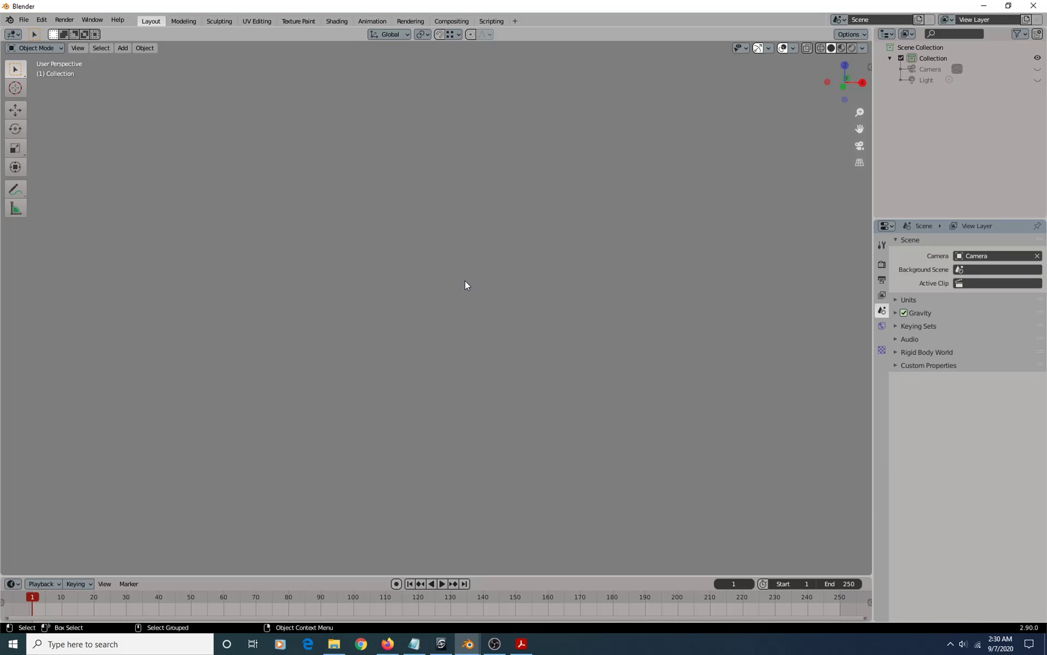
Add a new Monkey mesh at the world origin
key(shift)
key(shift+a)
mouse_move(465, 284)
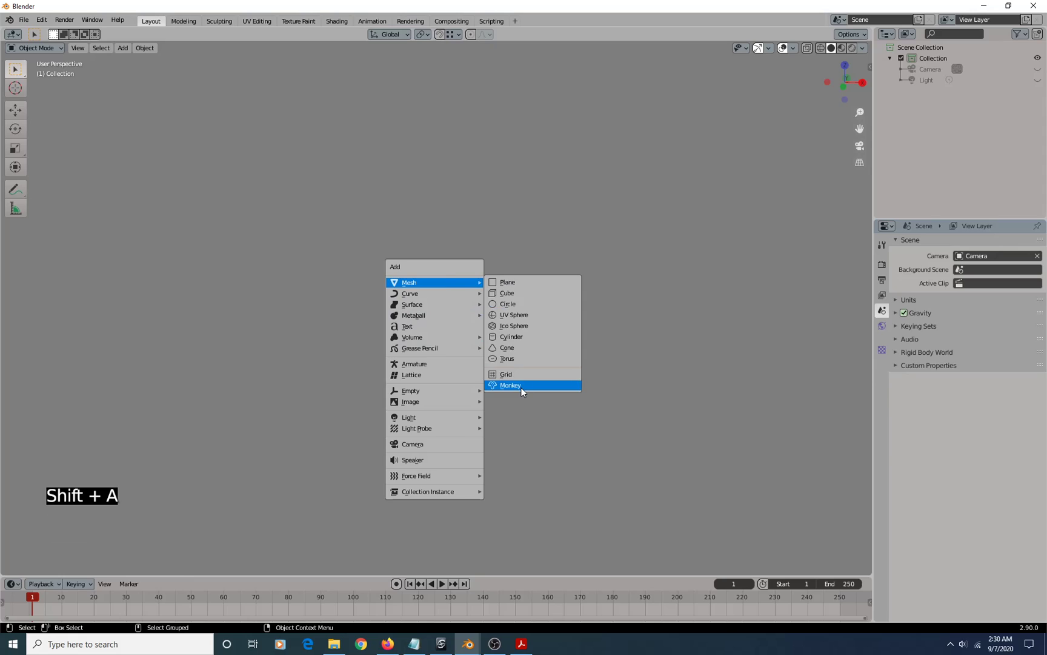
click(522, 387)
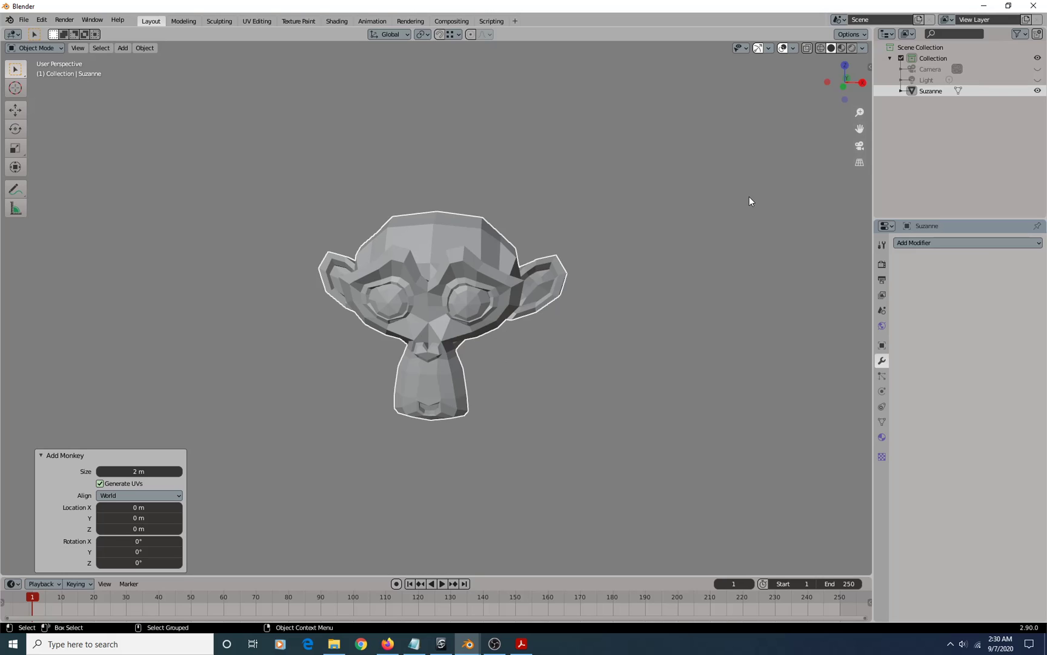
Toggle the 3D viewport's toolbar and sidebar several times, restoring the original layout
key(t)
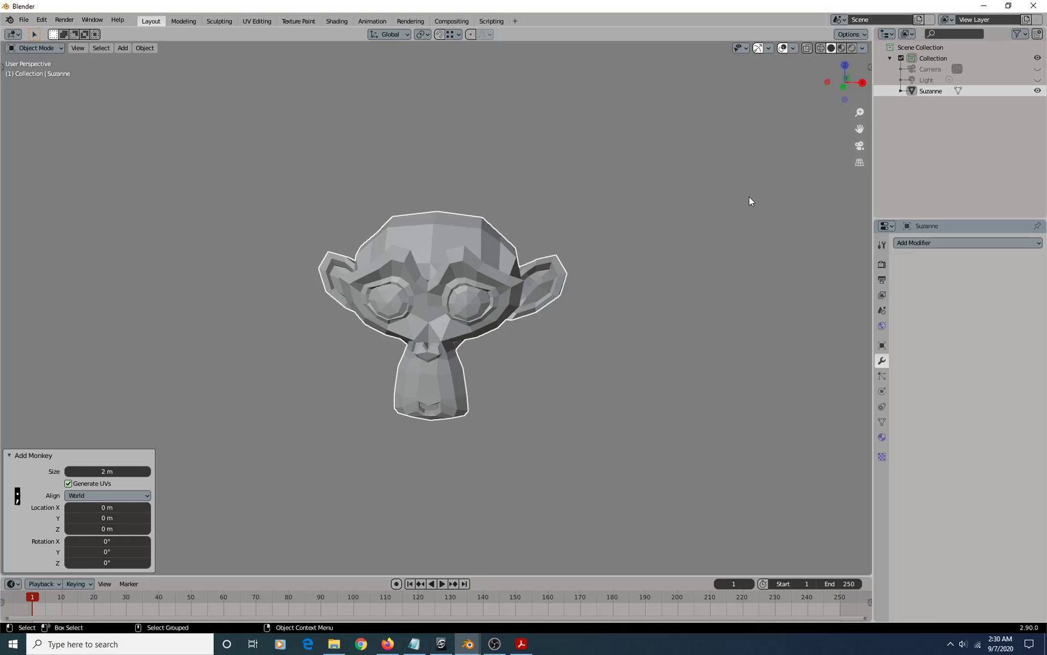
key(t)
key(n)
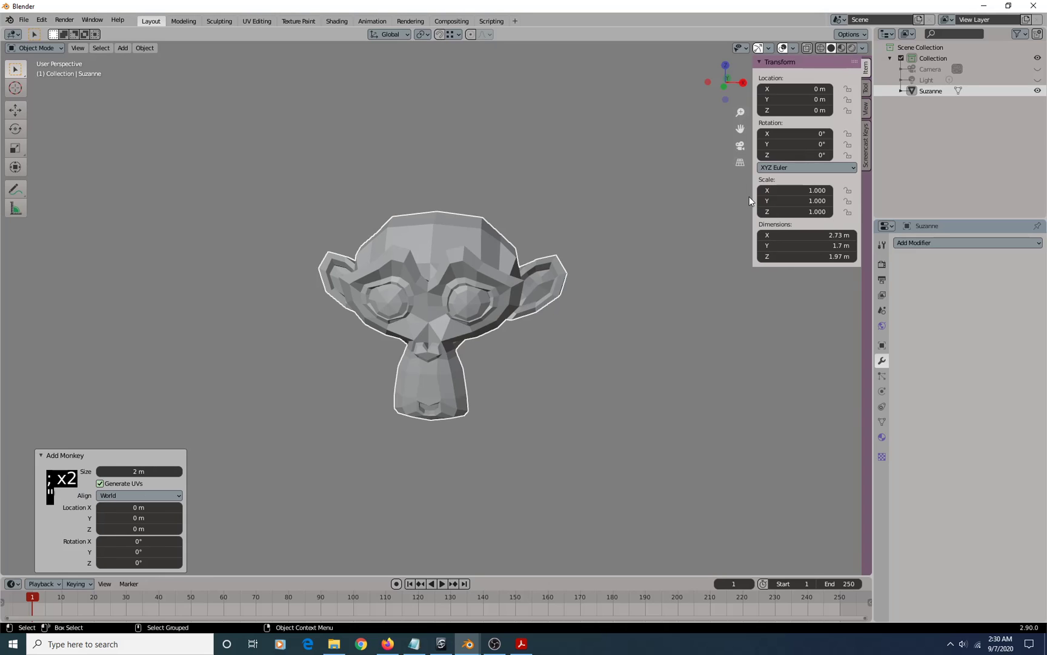
key(n)
key(n)
key(n)
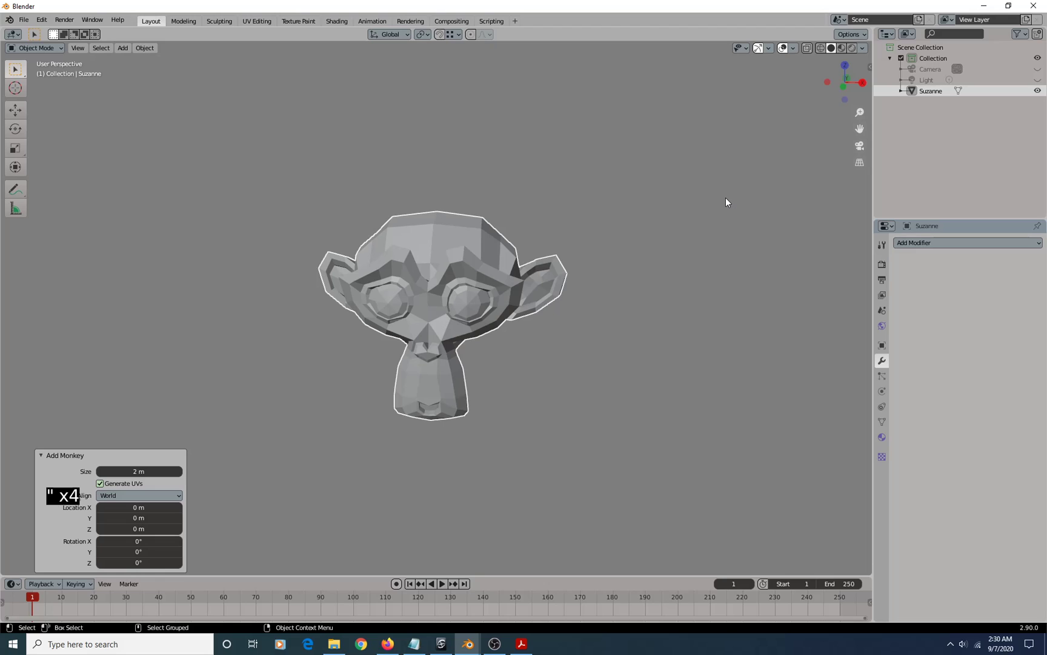
key(ctrl+bracketleft)
key(ctrl+bracketleft)
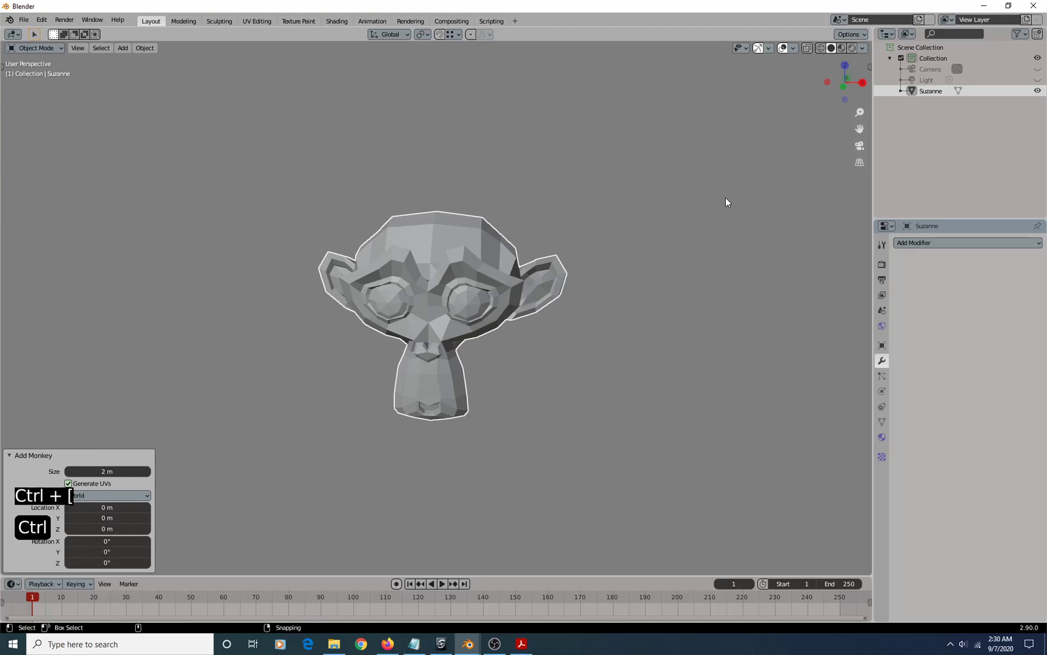
key(ctrl+bracketright)
key(ctrl+bracketright)
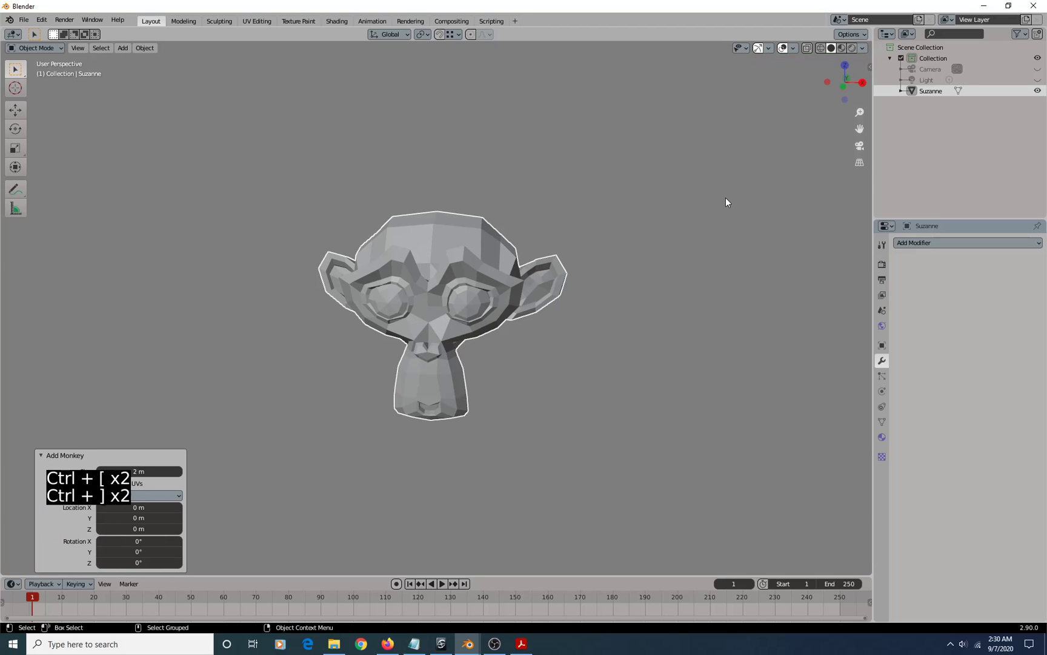
key(ctrl+bracketleft)
key(ctrl+bracketleft)
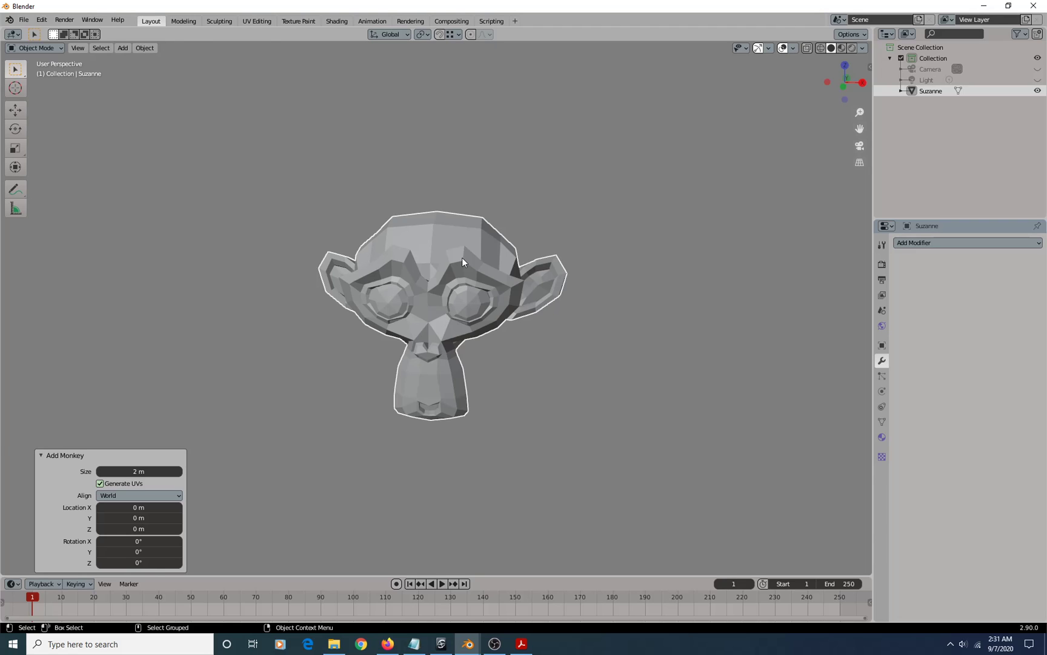
Enter Edit Mode on the monkey head and box-select geometry in Edge, Vertex and Face modes, ending with the faces around one eye
key(Tab)
click(375, 155)
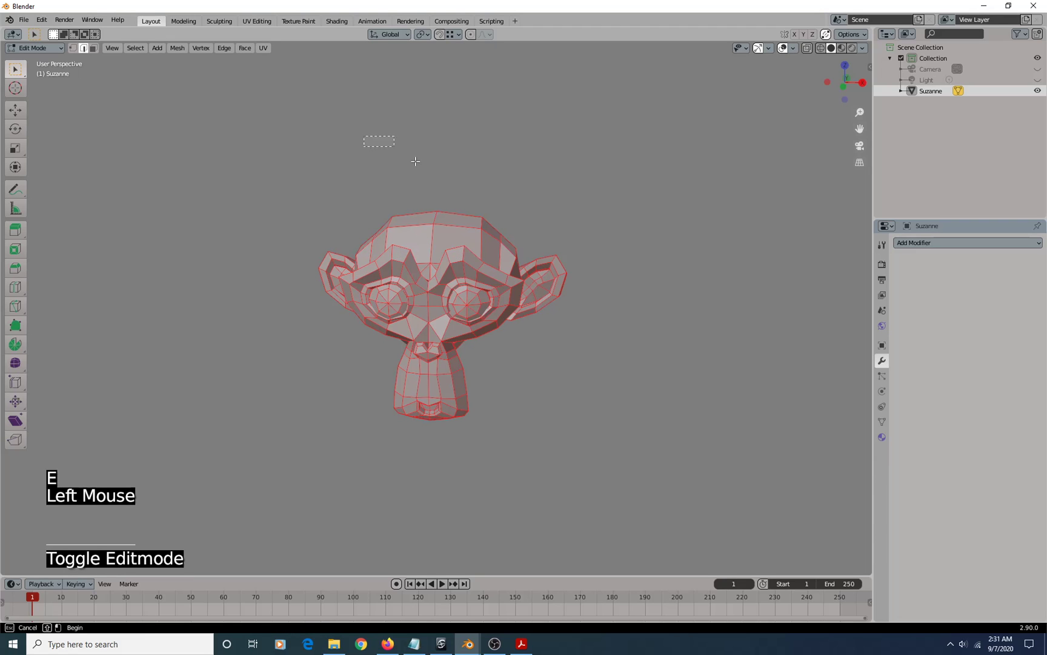
key(1)
drag(508, 252, 508, 253)
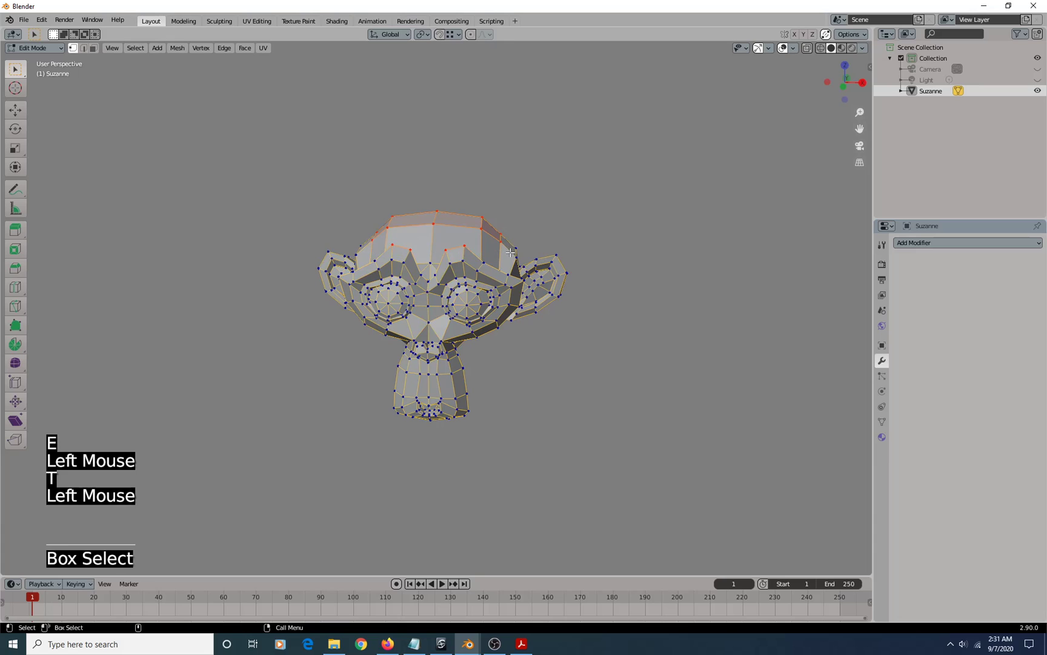
key(y)
drag(332, 167, 432, 295)
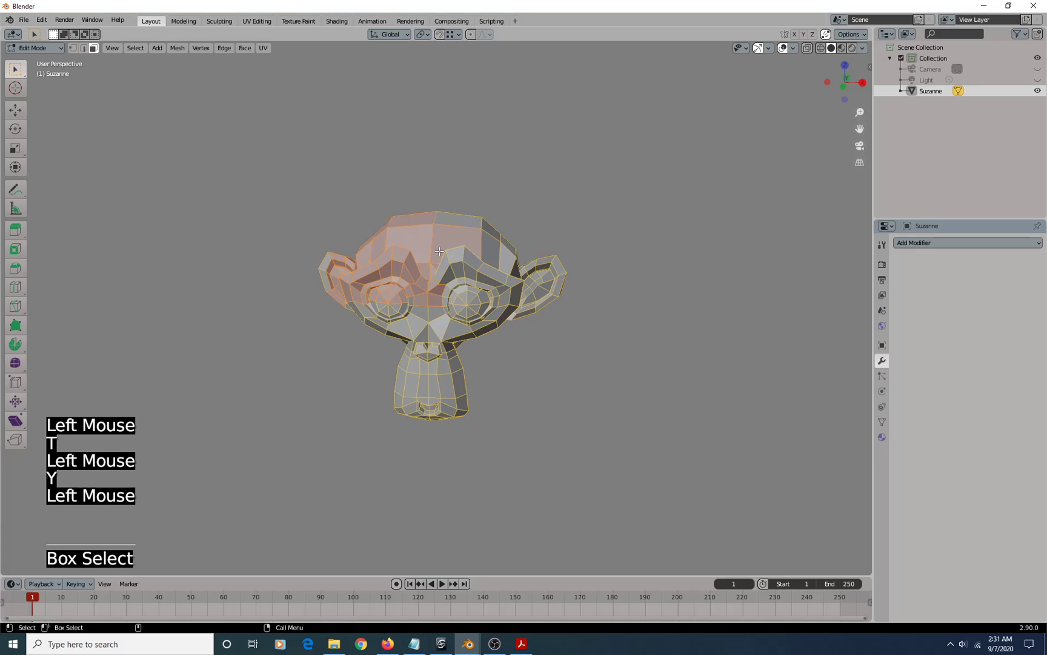
Select edges across the top of the monkey head and return to Object Mode
key(u)
mouse_move(448, 224)
mouse_down()
mouse_move(469, 241)
mouse_move(441, 230)
mouse_move(426, 282)
mouse_move(373, 255)
mouse_move(413, 241)
mouse_move(503, 265)
mouse_move(421, 236)
mouse_move(409, 216)
mouse_move(492, 225)
mouse_move(459, 202)
mouse_up()
key(i)
key(space)
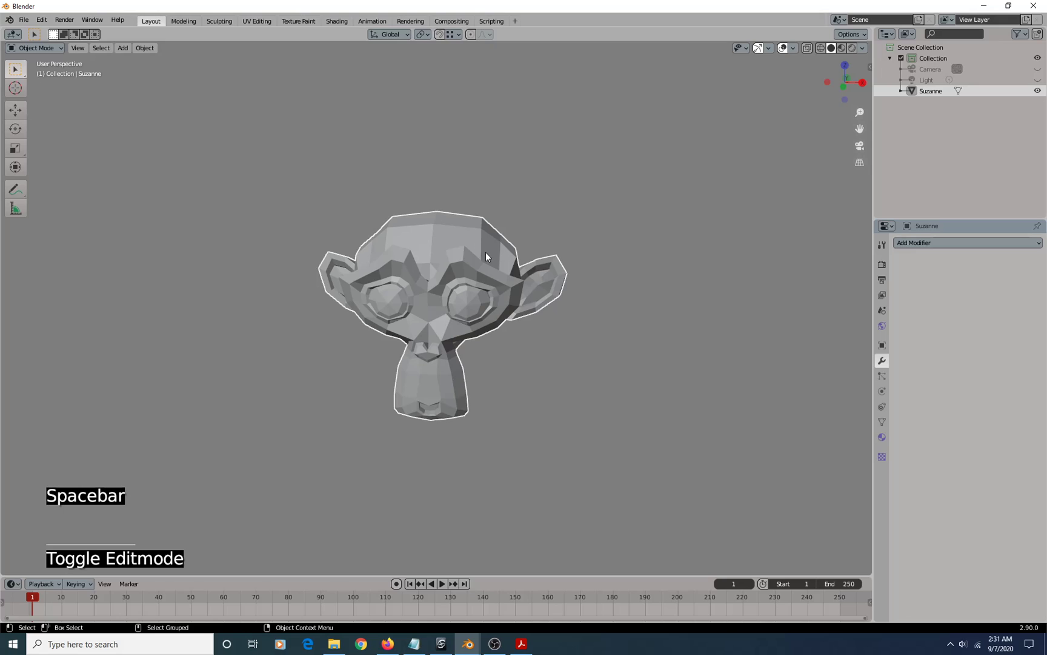
Move only the monkey head's origin about 0.55 m up along Z, leaving the mesh in place, and turn off origin-only editing
key(o)
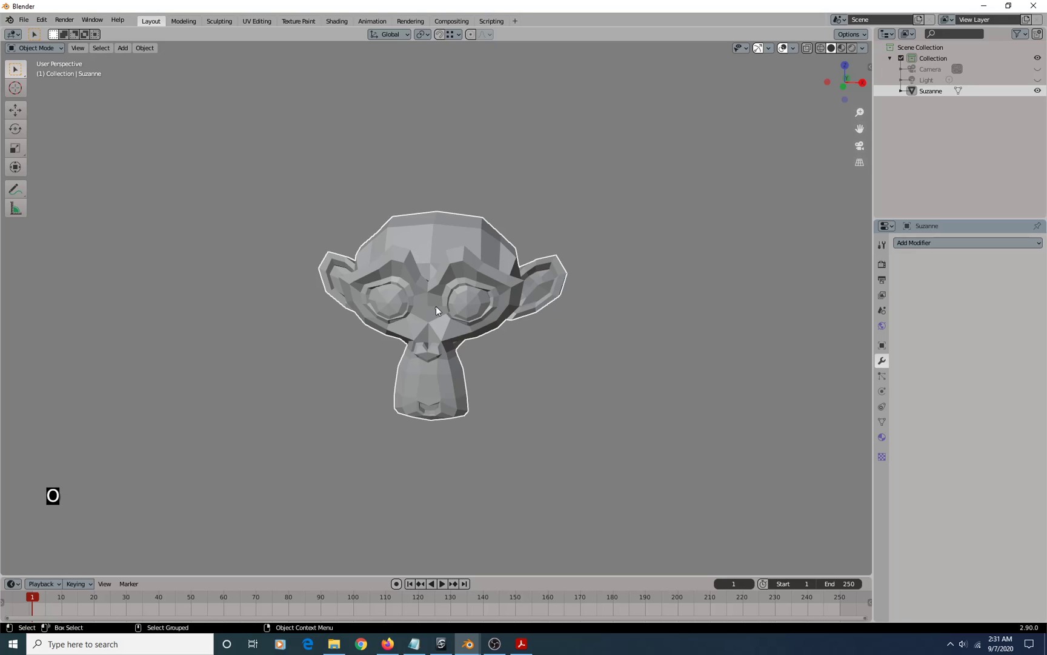
key(o)
key(ctrl+grave)
key(v)
drag(439, 265, 446, 210)
alt+drag(504, 297, 451, 293)
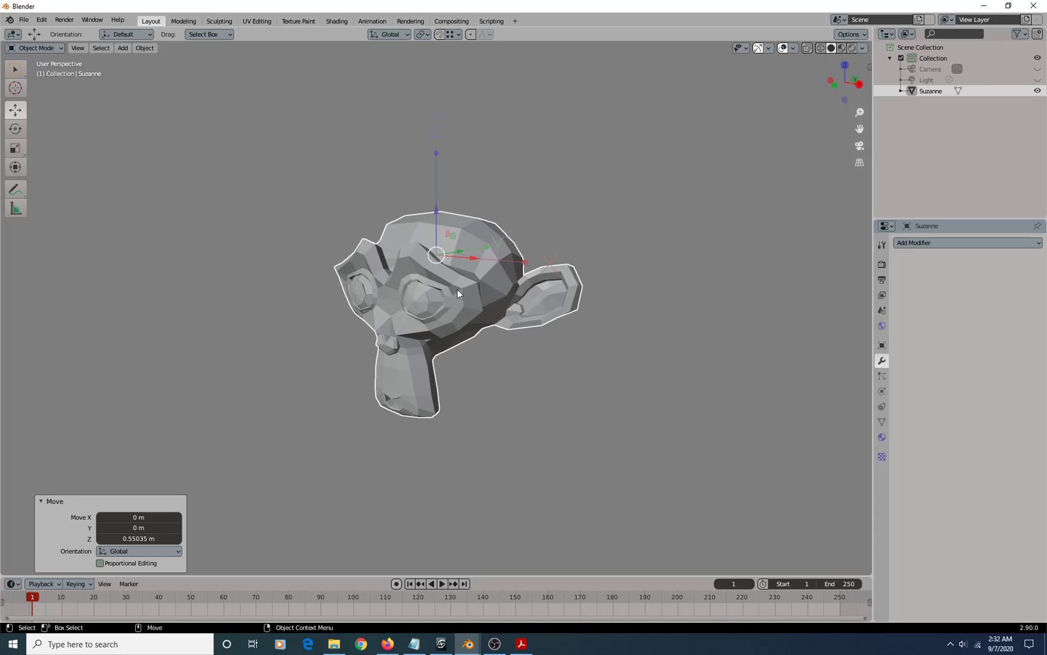
key(ctrl+period)
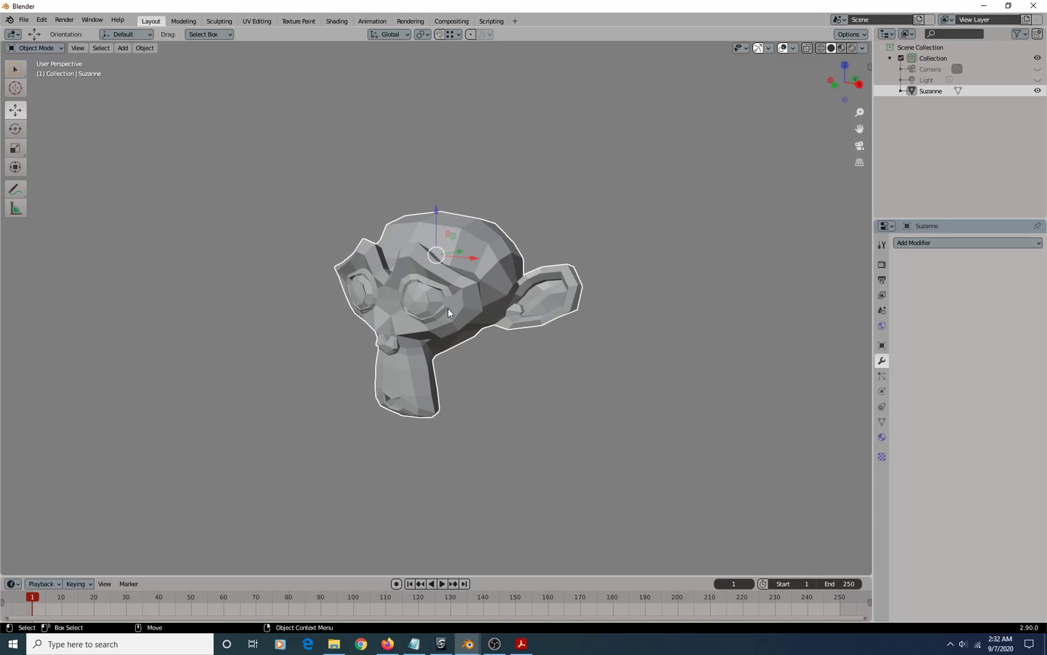
Set the monkey head's origin to its geometry using Median Center
key(alt)
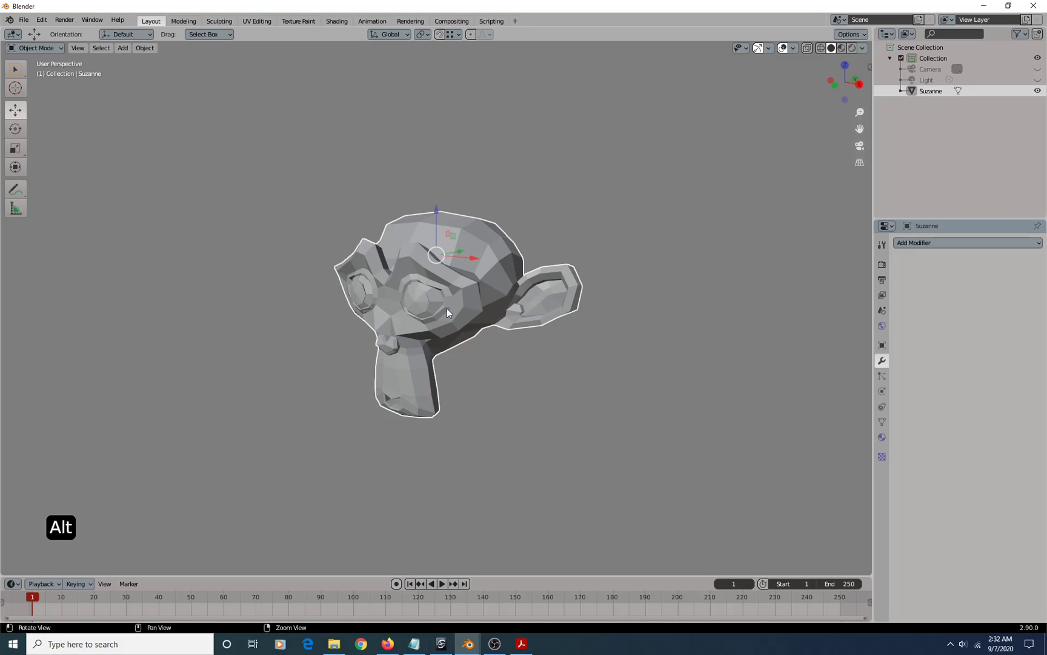
key(alt+period)
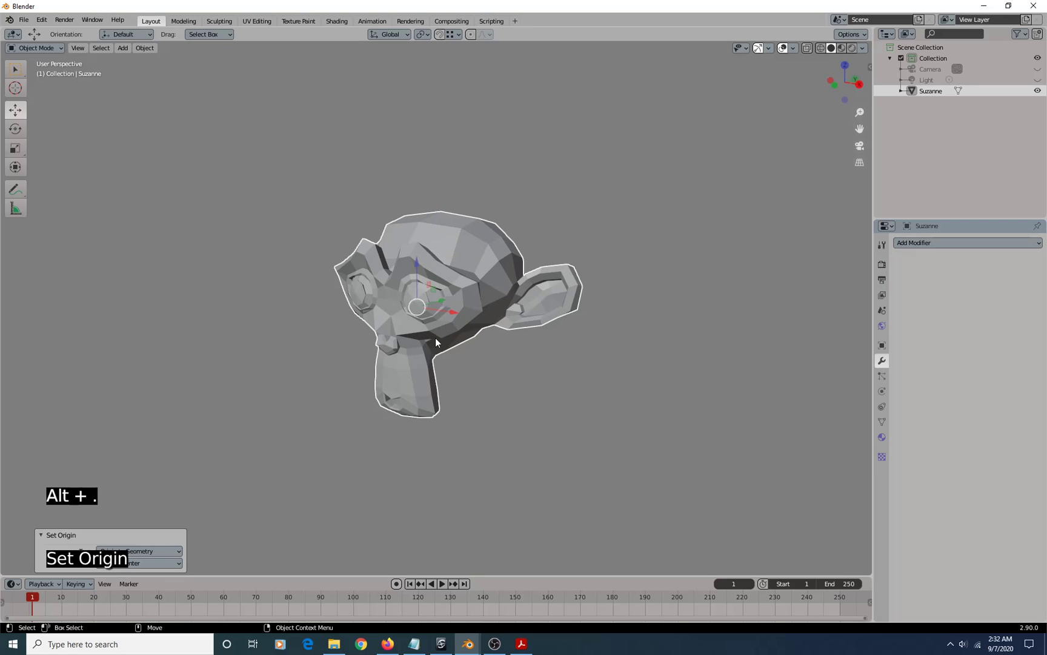
alt+drag(423, 339, 472, 328)
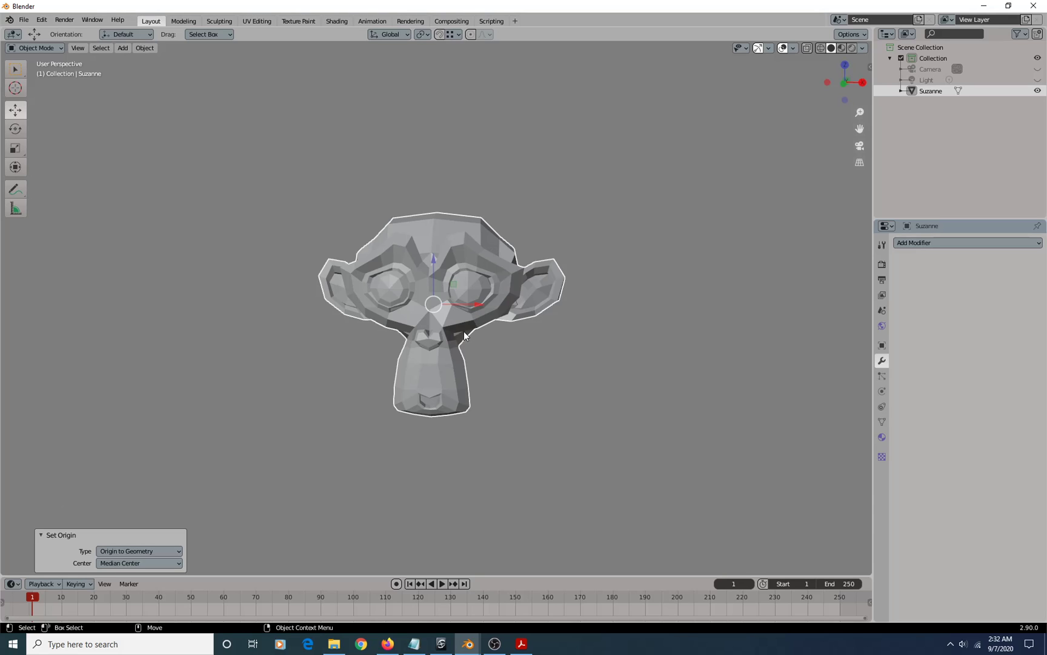
Switch through the Move, Rotate, Scale and Transform gizmos on the monkey head
key(v)
key(c)
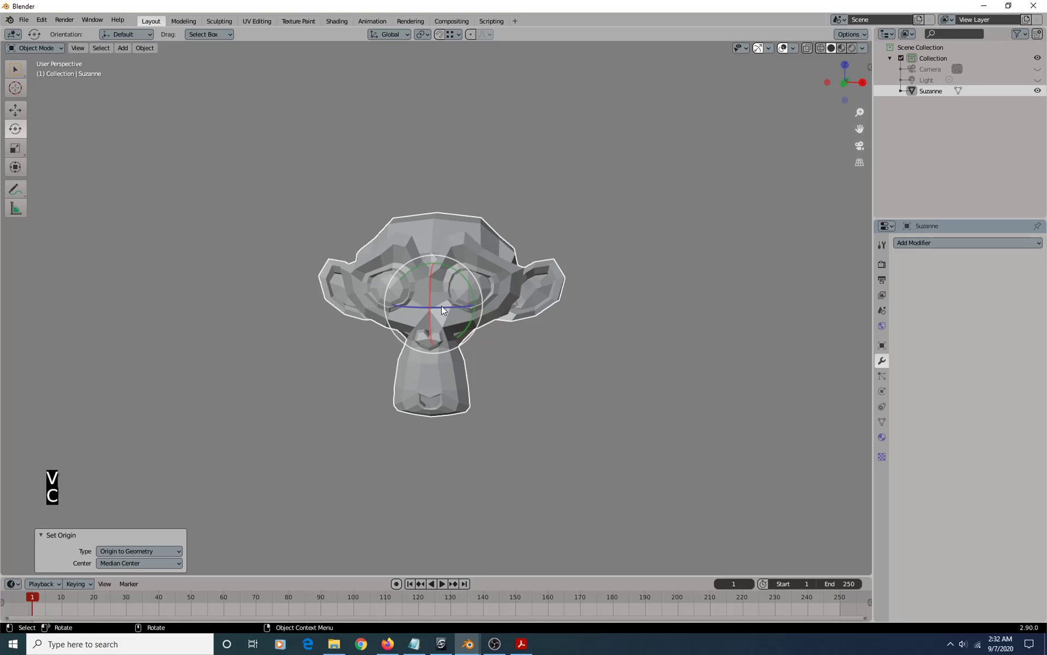
key(x)
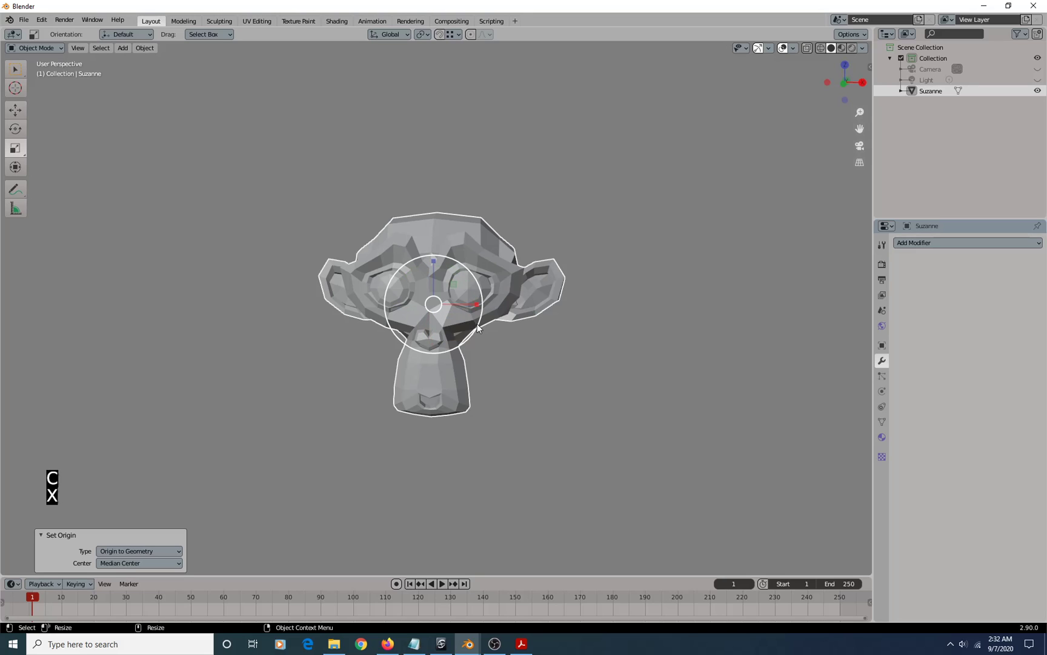
click(15, 167)
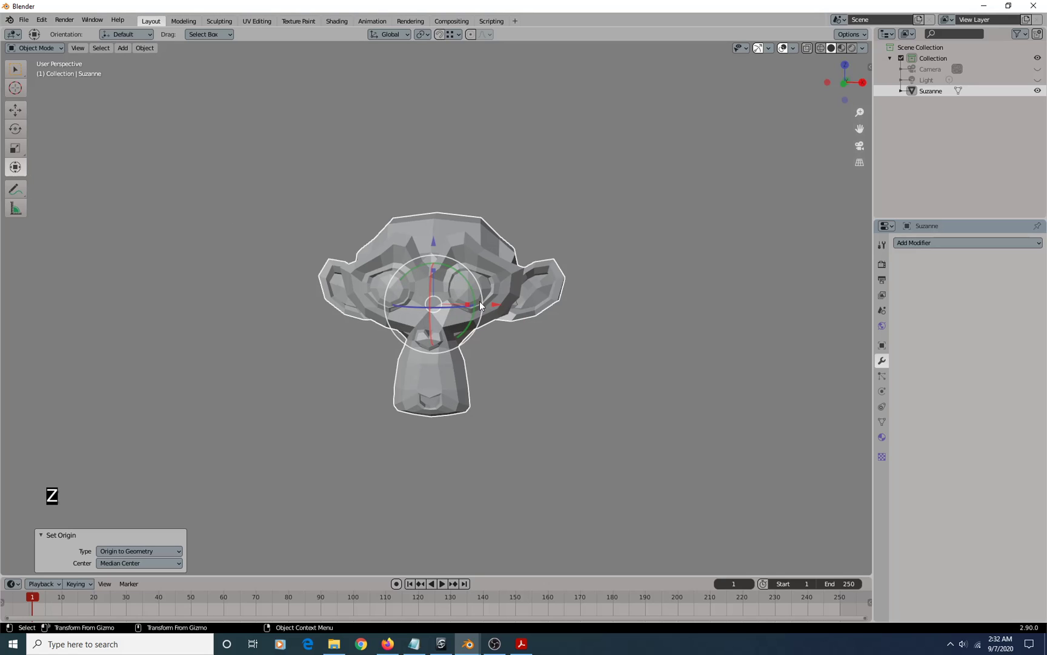
Scale the monkey head uniformly to 0.983 with the Scale Cage and return to the selection tool
key(x)
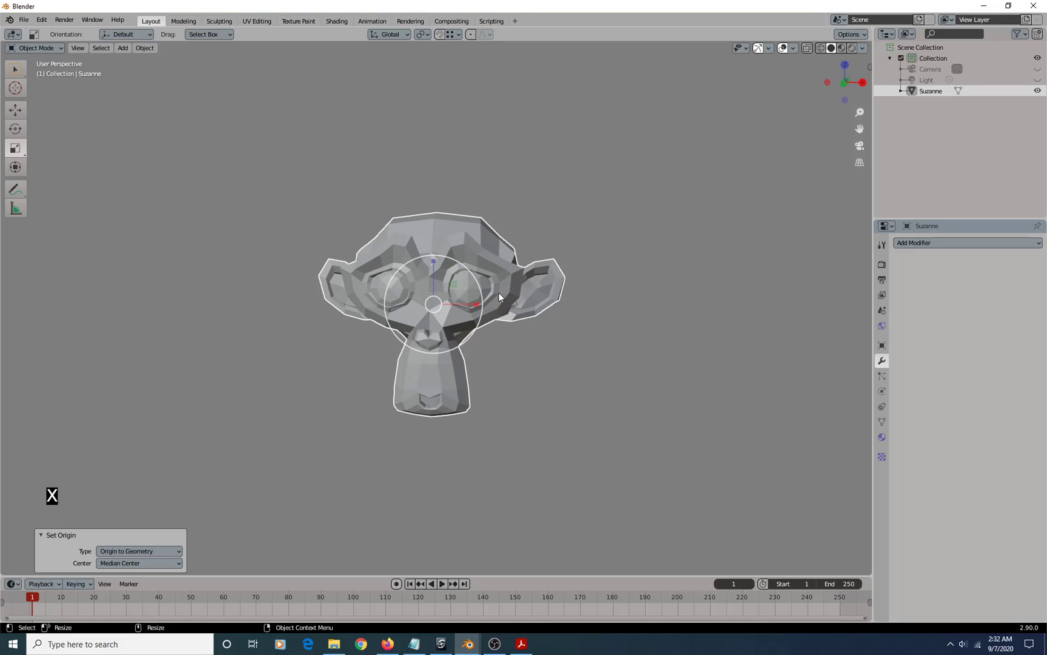
key(b)
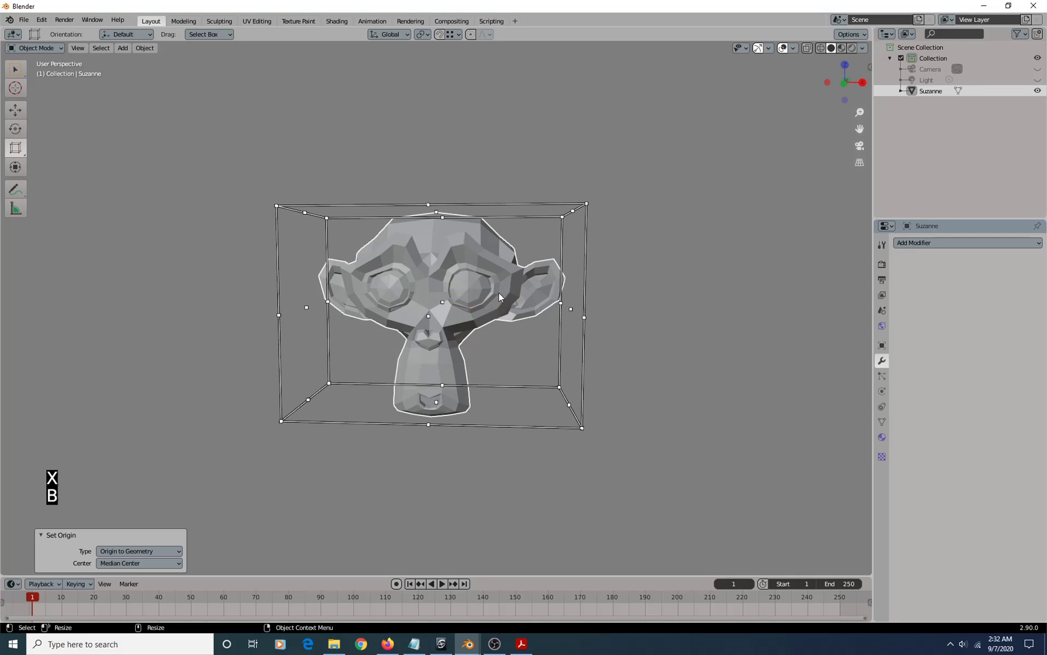
alt+drag(562, 296, 521, 306)
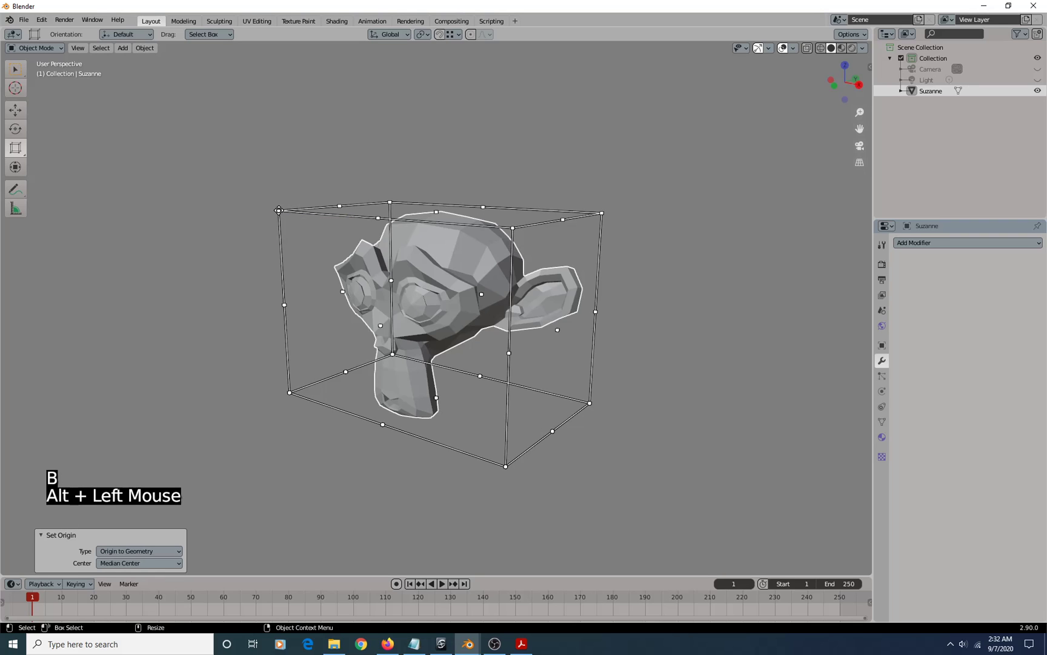
mouse_move(279, 211)
mouse_down()
mouse_move(327, 217)
mouse_move(234, 182)
mouse_move(327, 218)
mouse_move(295, 204)
mouse_up()
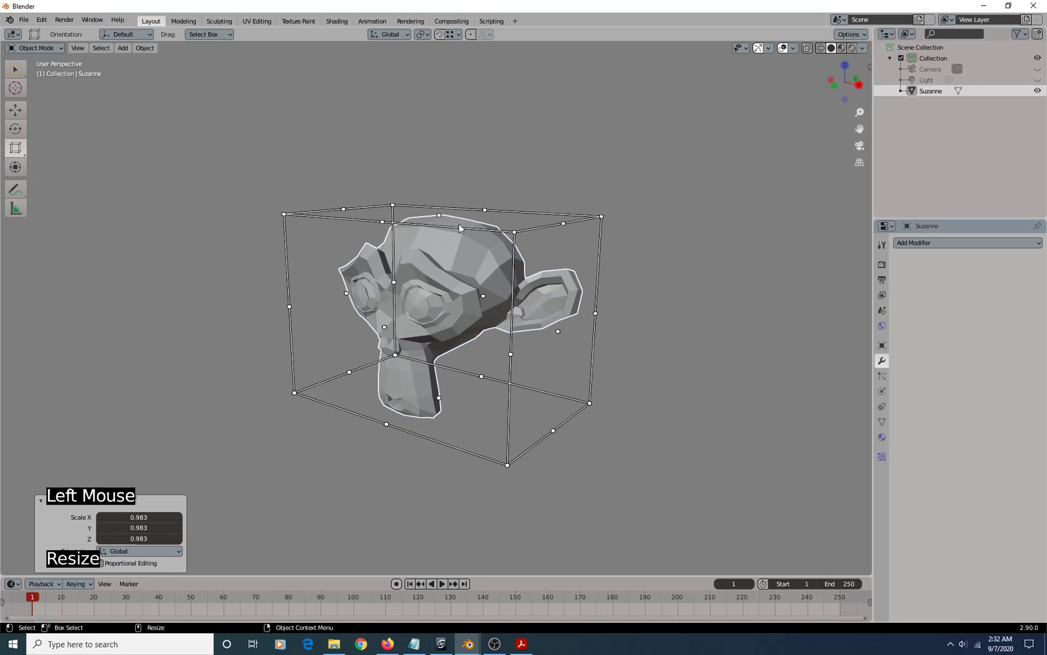
key(space)
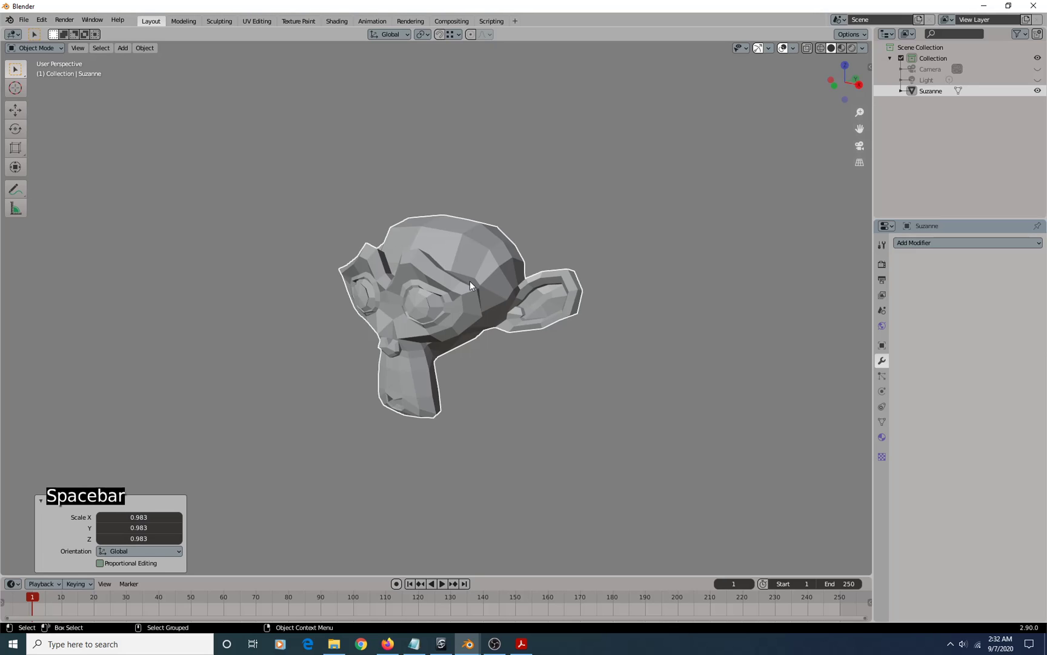
Cut across the faces on top of the monkey head with the Knife tool in Edit Mode, snapping to edge midpoints, and return to Object Mode
key(backslash)
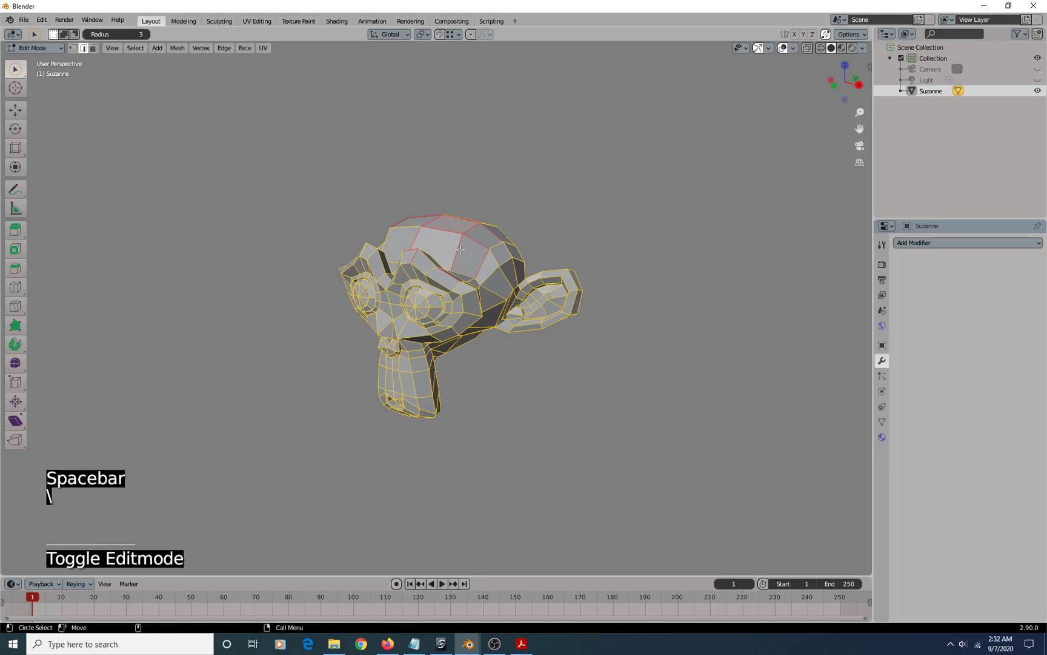
key(backslash)
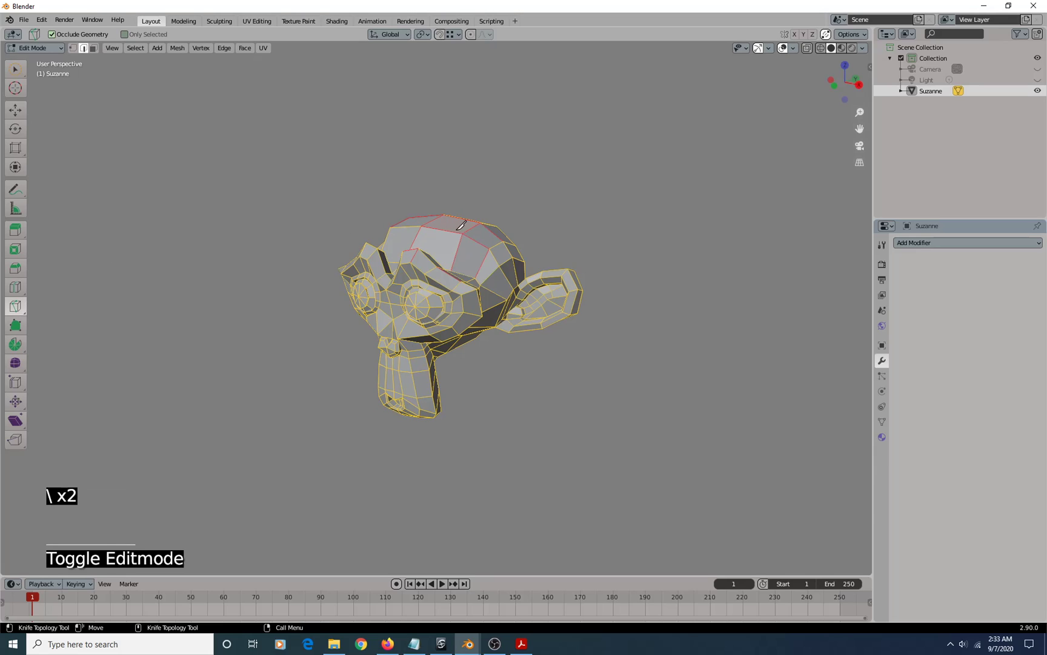
alt+drag(512, 251, 456, 259)
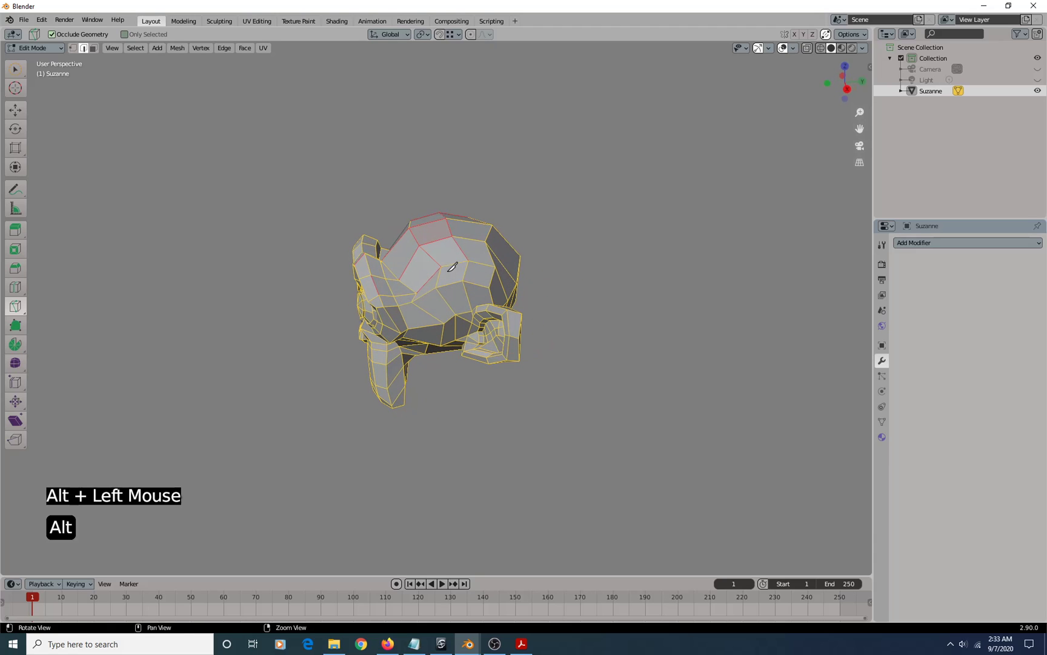
ctrl+click(458, 259)
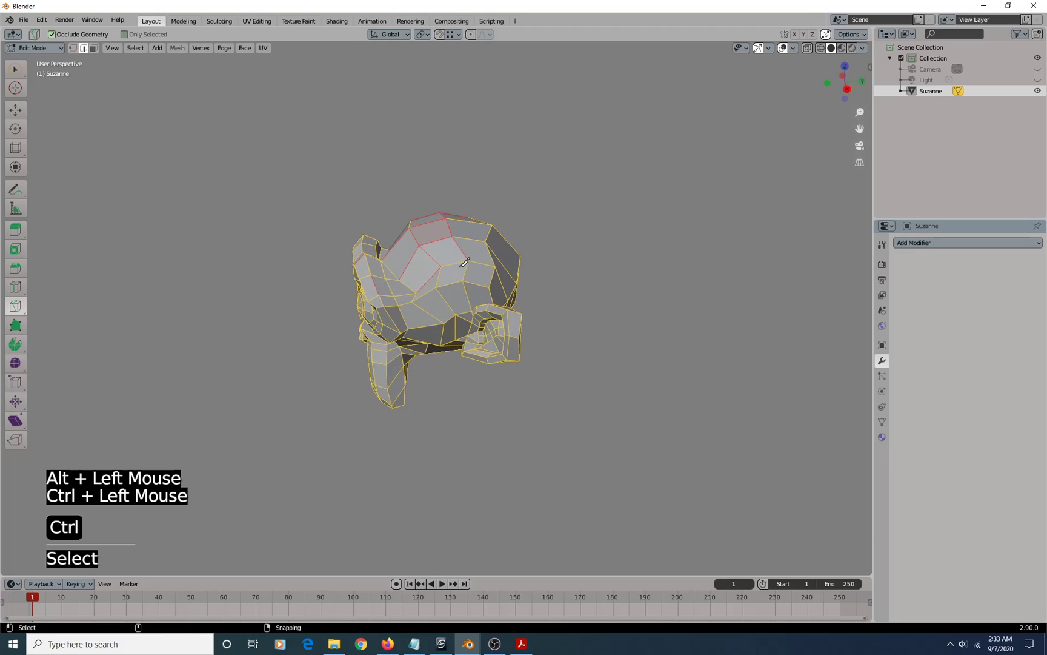
click(455, 263)
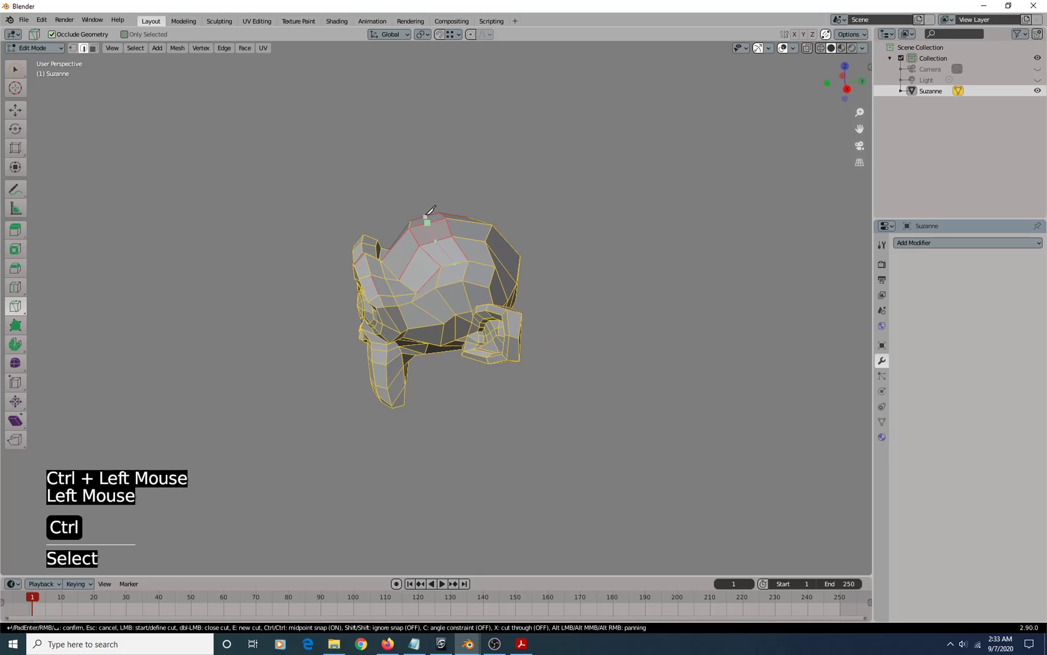
key(Return)
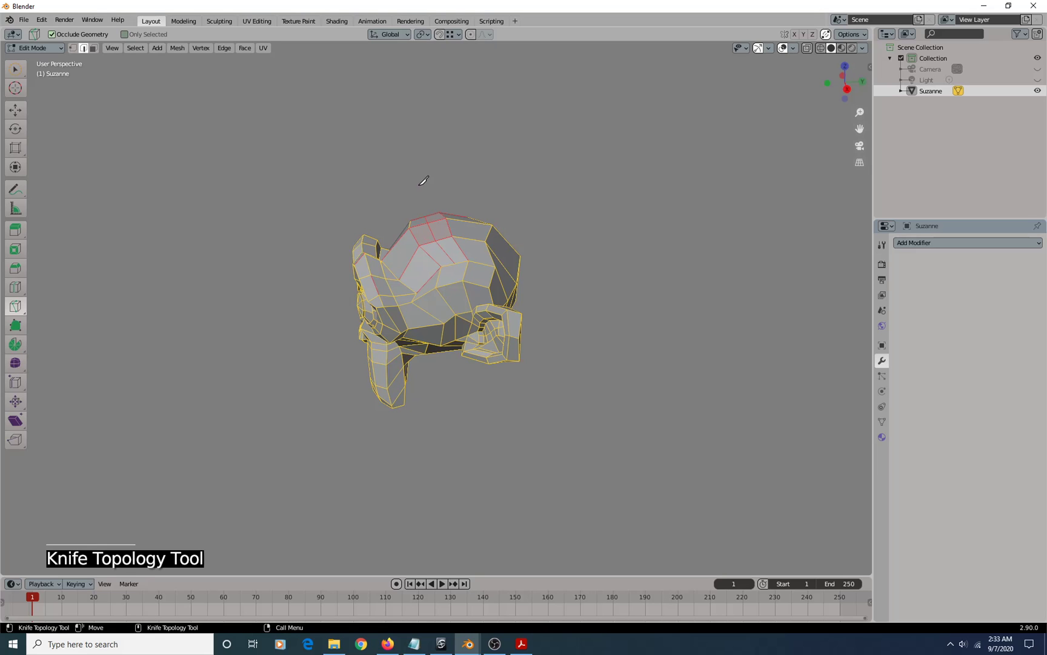
alt+drag(422, 183, 494, 197)
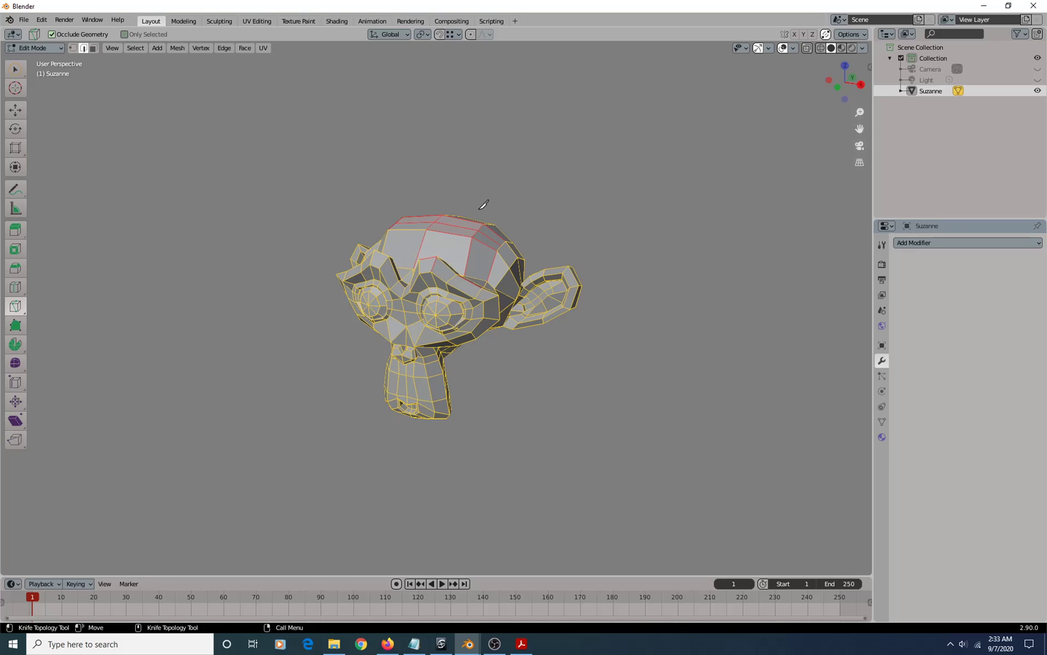
key(b)
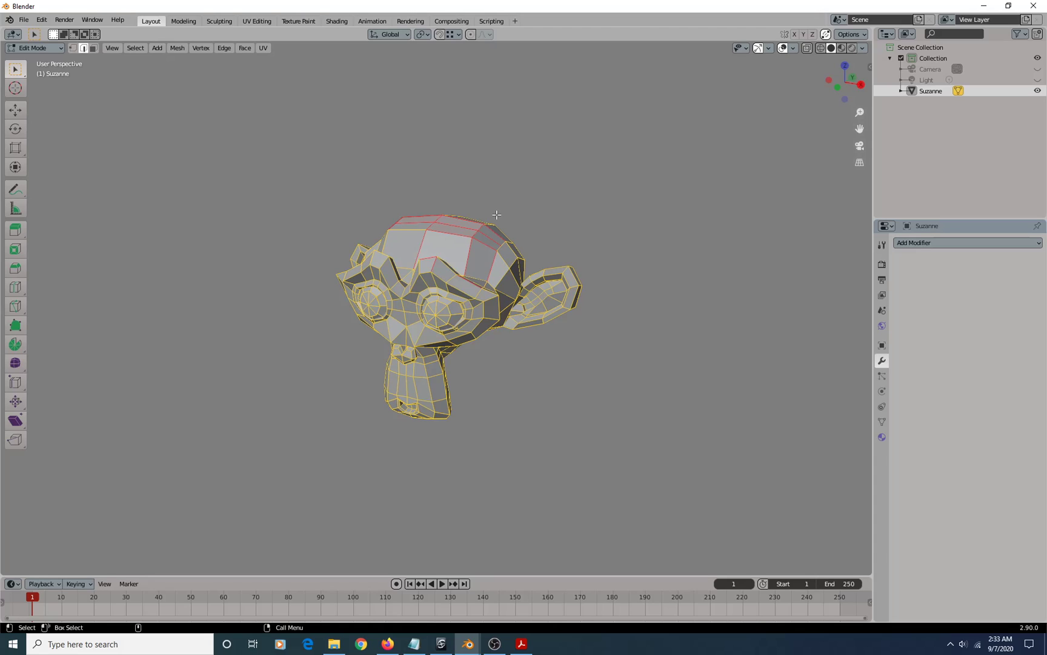
key(Tab)
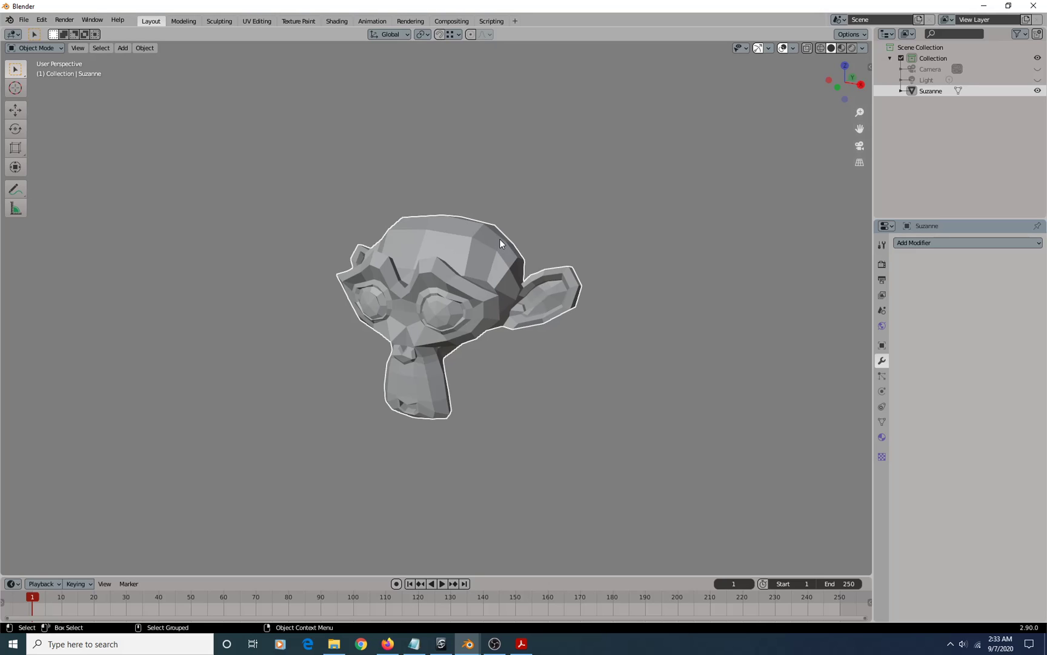
Orbit, pan and zoom in slightly on the monkey head
mouse_move(524, 270)
alt+mouse_down()
mouse_move(493, 260)
mouse_move(505, 264)
alt+mouse_up()
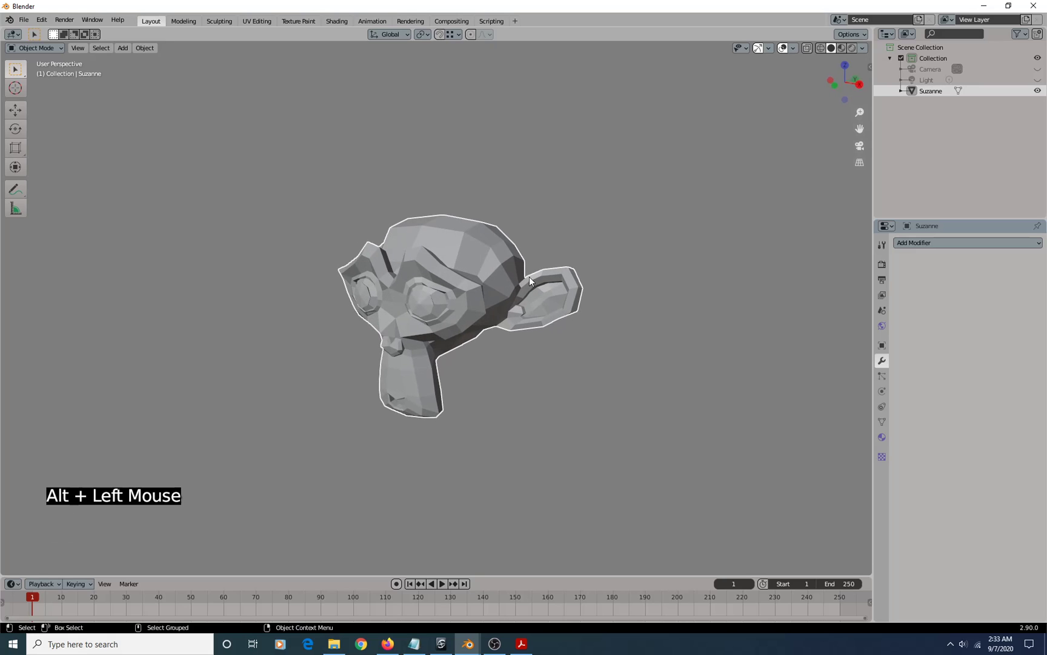
mouse_move(488, 309)
alt+mouse_down()
mouse_move(482, 325)
mouse_move(521, 322)
mouse_move(468, 316)
mouse_move(487, 317)
alt+mouse_up()
mouse_move(495, 317)
alt+middle_down()
mouse_move(469, 317)
mouse_move(492, 316)
alt+middle_up()
alt+right_drag(492, 316, 479, 291)
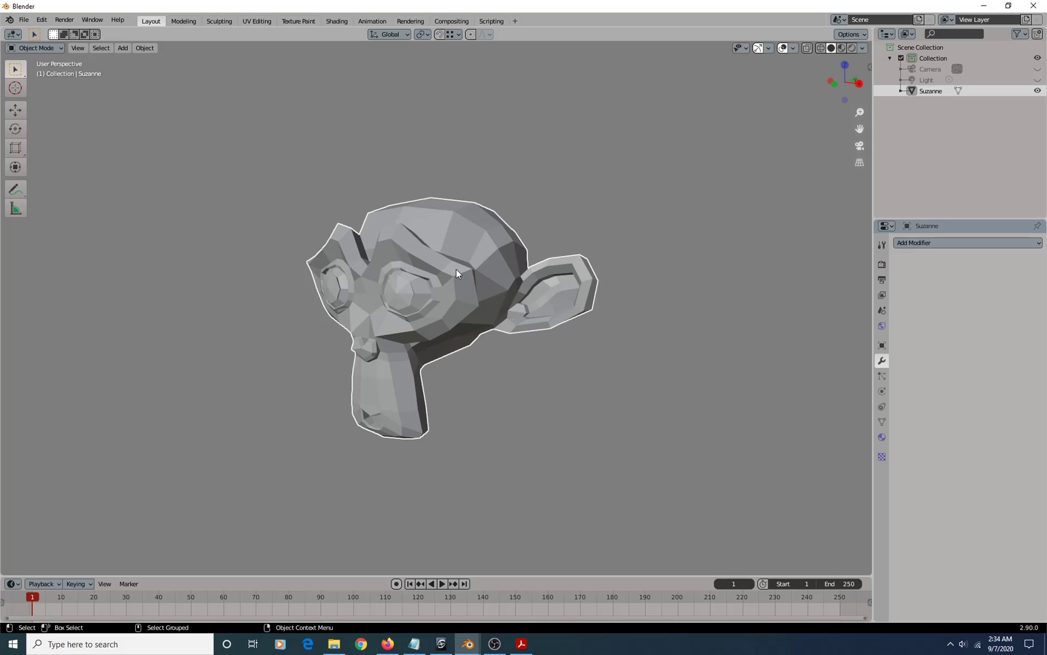
Enter Sculpt Mode and set the SculptDraw brush strength to 1.000 and its radius to 137 px
key(s)
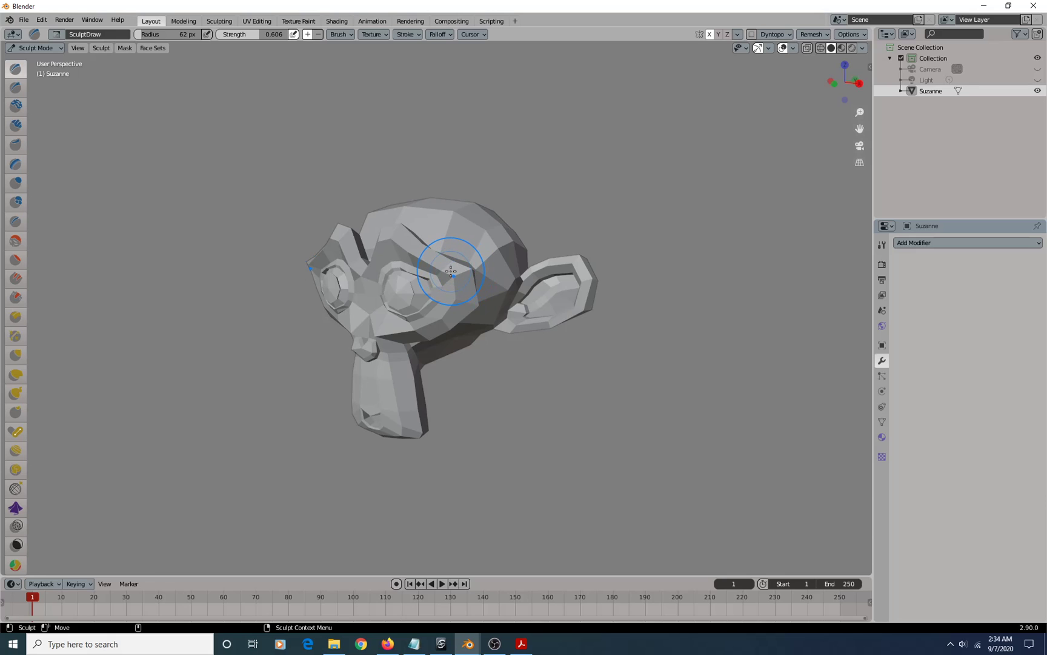
key(shift+f)
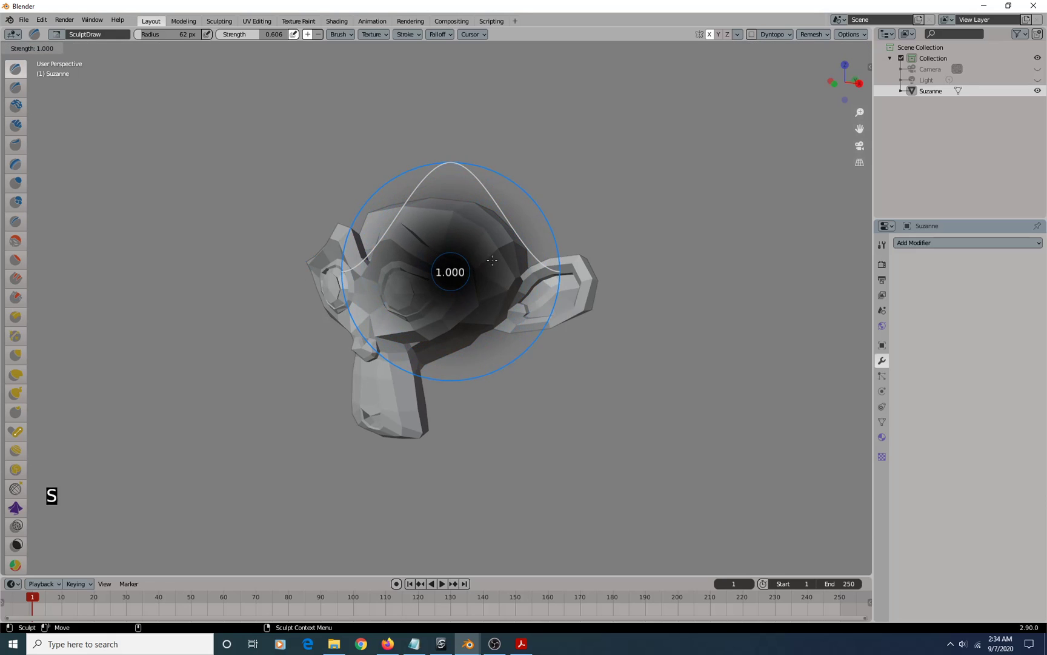
click(487, 260)
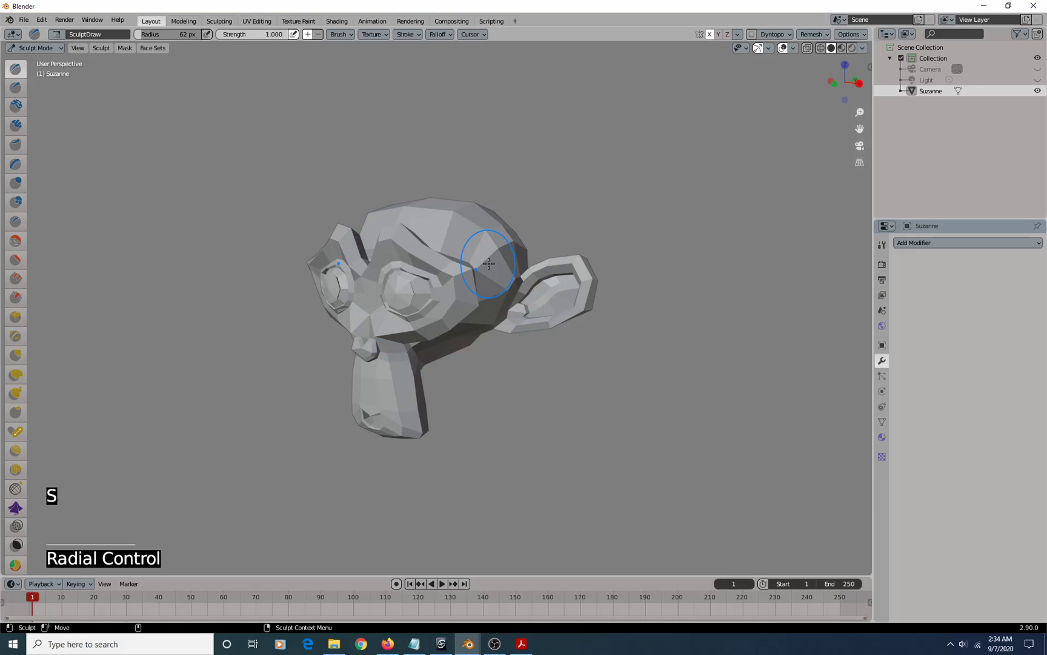
key(f)
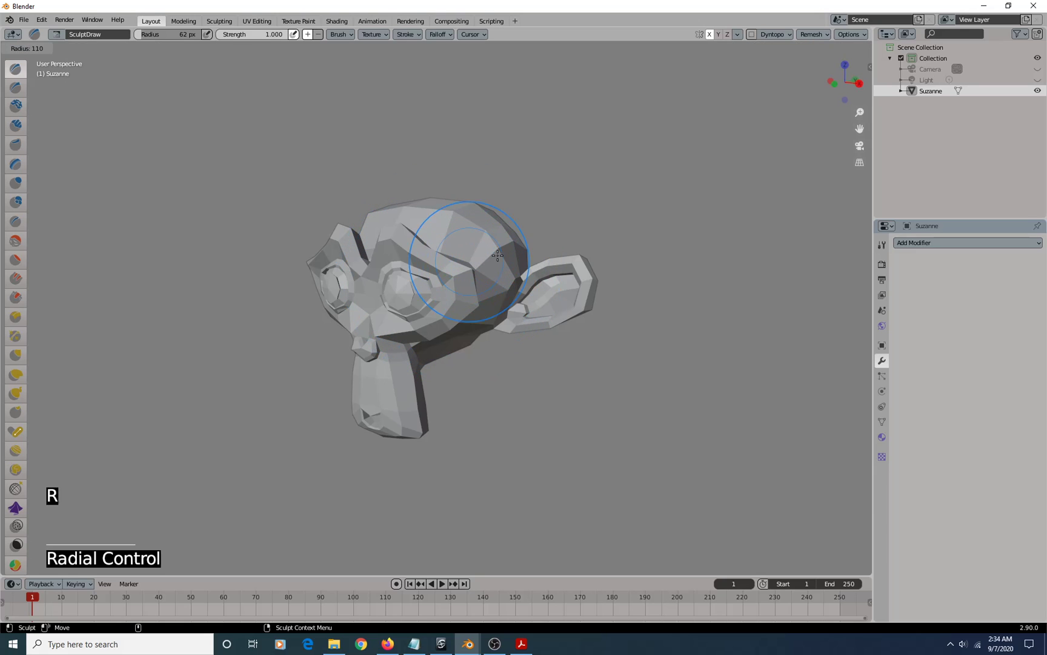
click(510, 252)
Inspect the sculpted deformation of the monkey head, undo it, and return to Object Mode
mouse_move(510, 252)
alt+mouse_down()
mouse_move(458, 271)
mouse_move(476, 247)
mouse_move(423, 276)
mouse_move(377, 280)
mouse_move(420, 321)
mouse_move(393, 449)
mouse_move(380, 409)
alt+mouse_up()
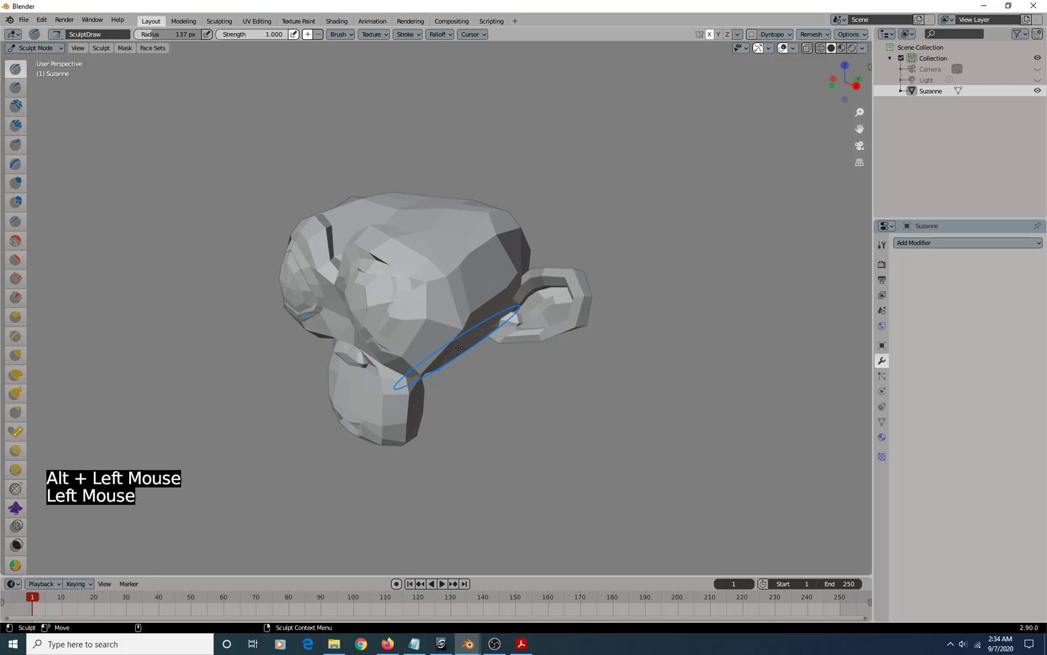
alt+drag(452, 348, 464, 331)
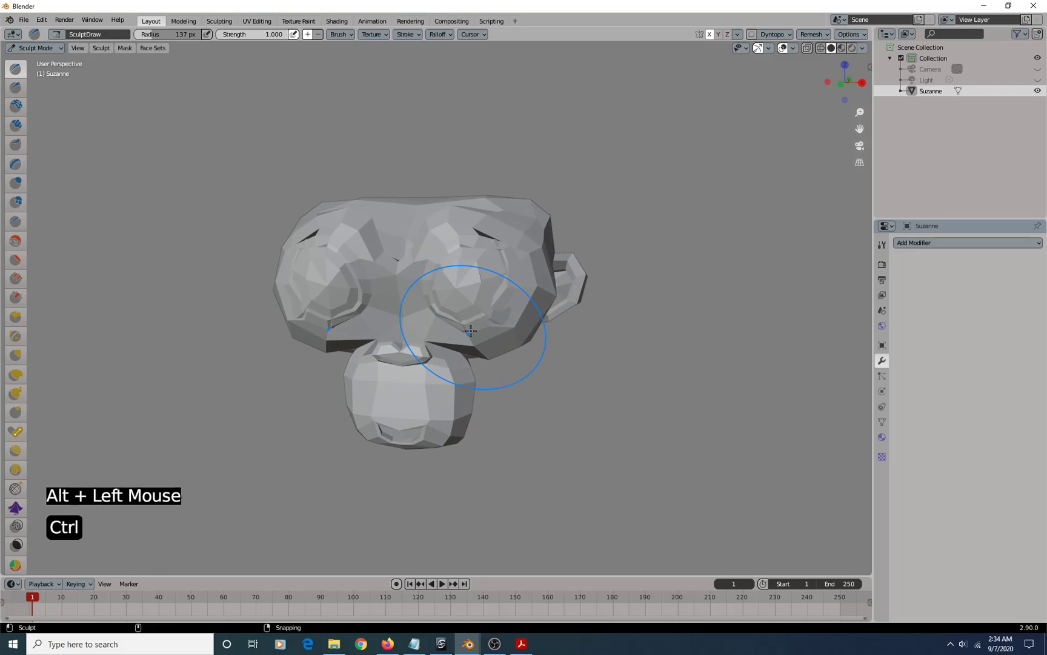
key(ctrl+z)
alt+drag(519, 266, 491, 250)
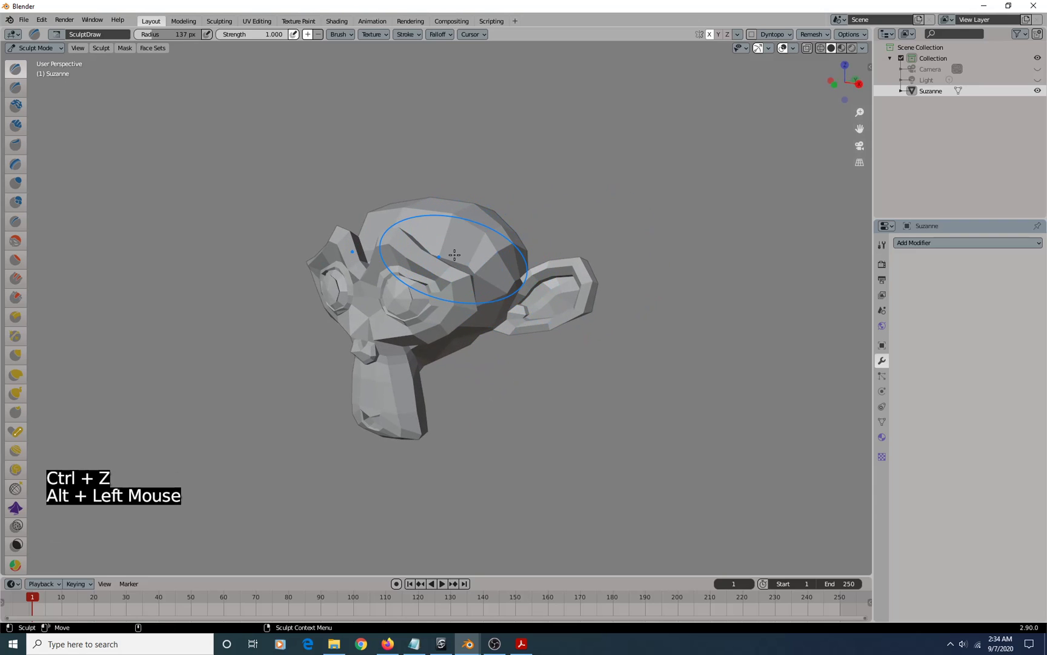
key(space)
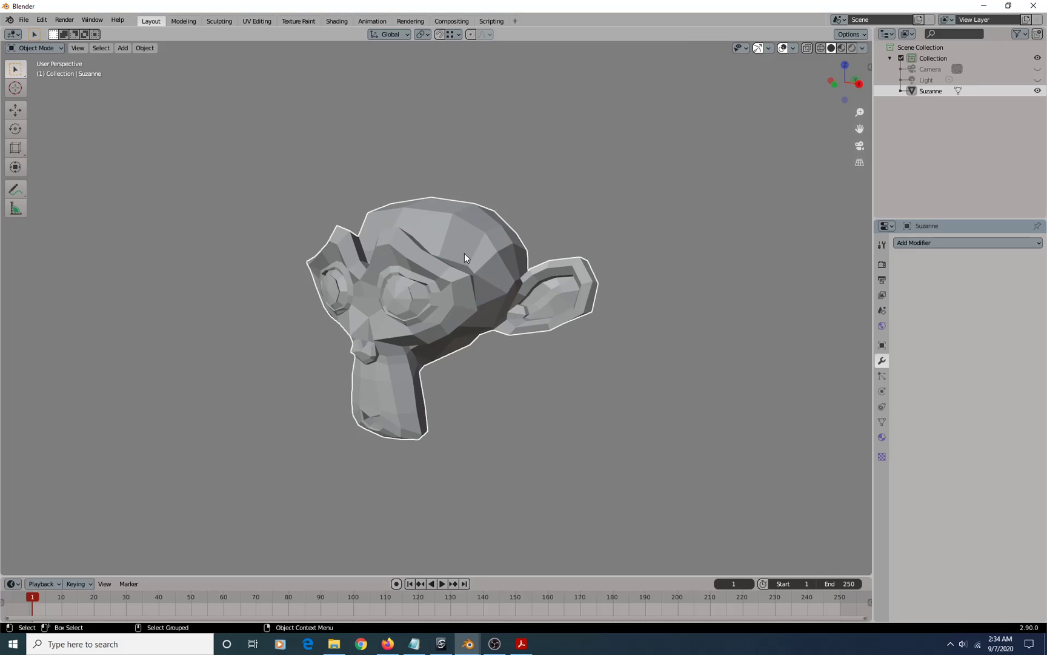
Add a Subdivision modifier to the monkey head and raise its viewport level to 3
key(KP_Add)
key(KP_Add)
key(KP_Add)
key(KP_Add)
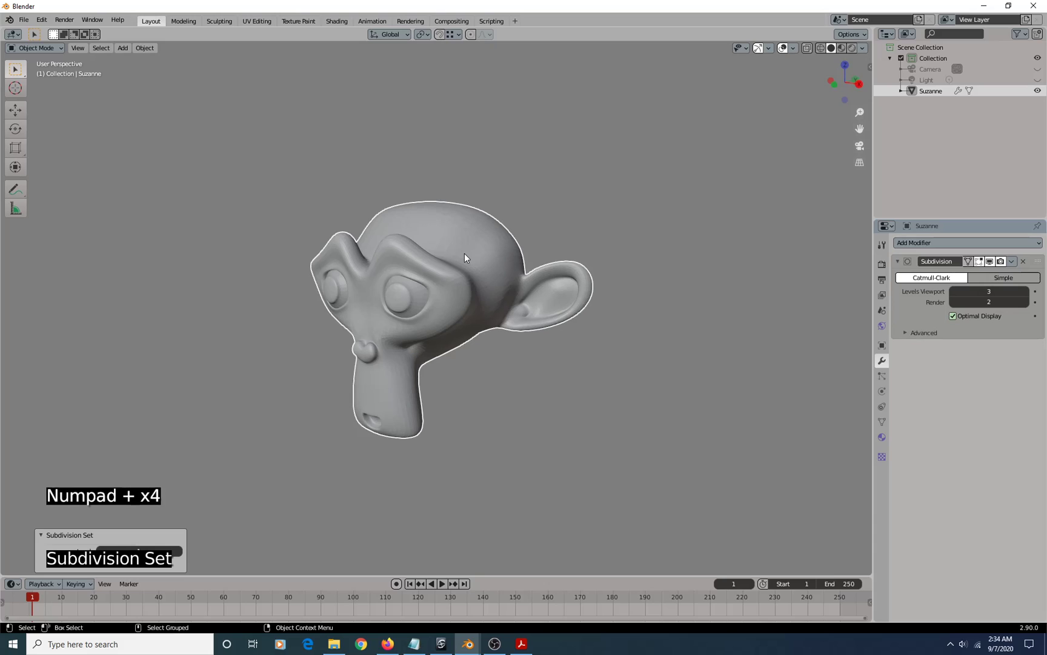
Lower the Subdivision modifier's viewport level to 0
key(KP_Subtract)
key(KP_Subtract)
key(KP_Subtract)
key(KP_Subtract)
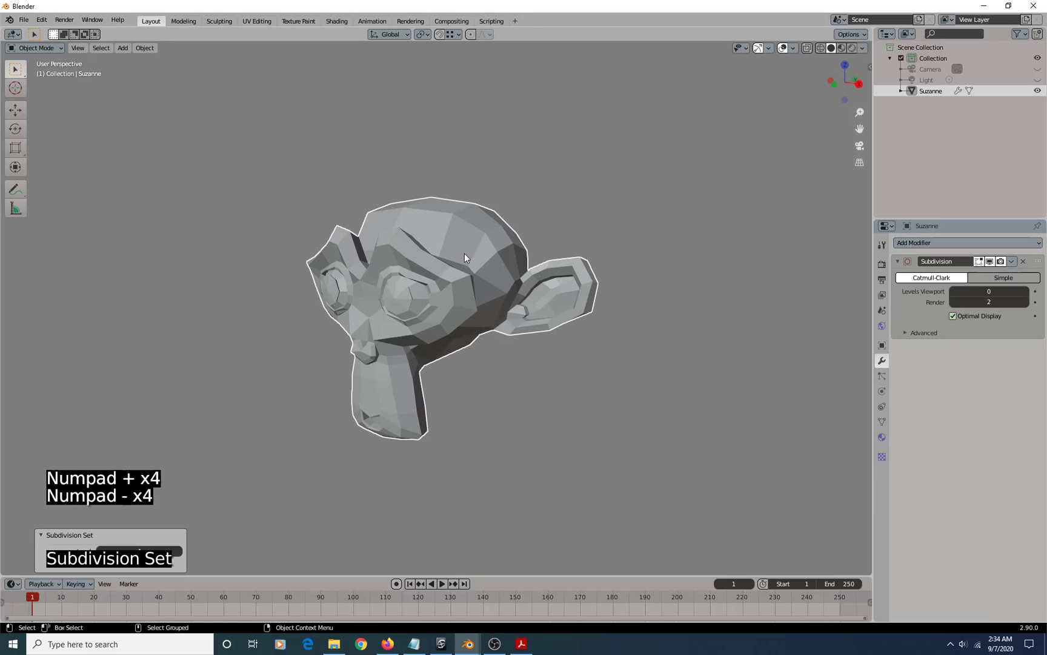
Enter Edit Mode on the monkey head and raise the viewport subdivision level to 3
key(Tab)
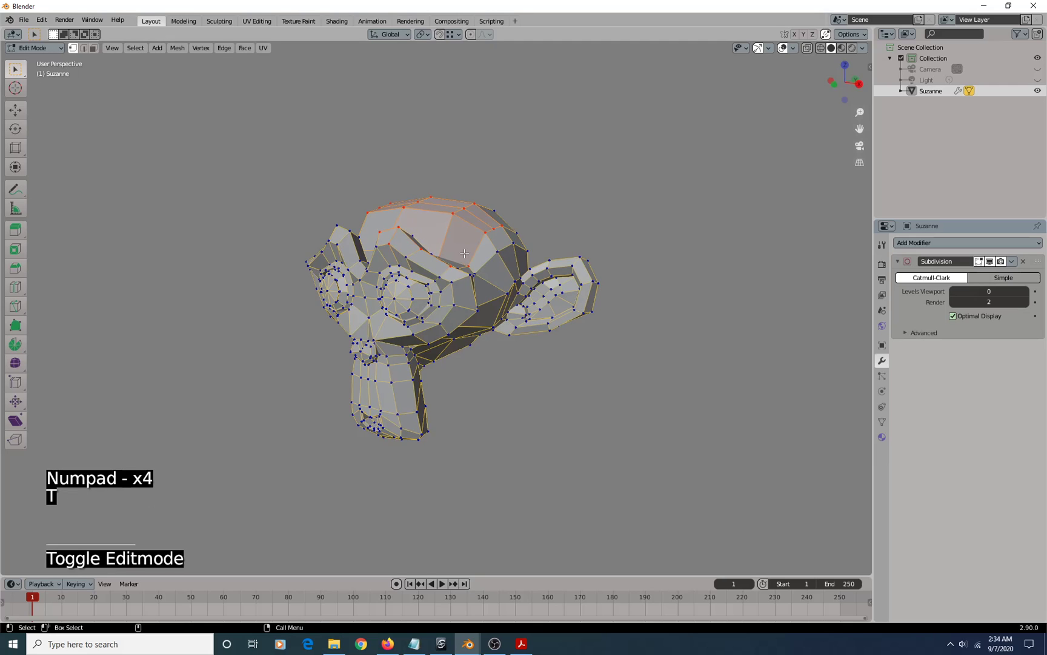
key(KP_Add)
key(KP_Add)
key(KP_Add)
key(KP_Add)
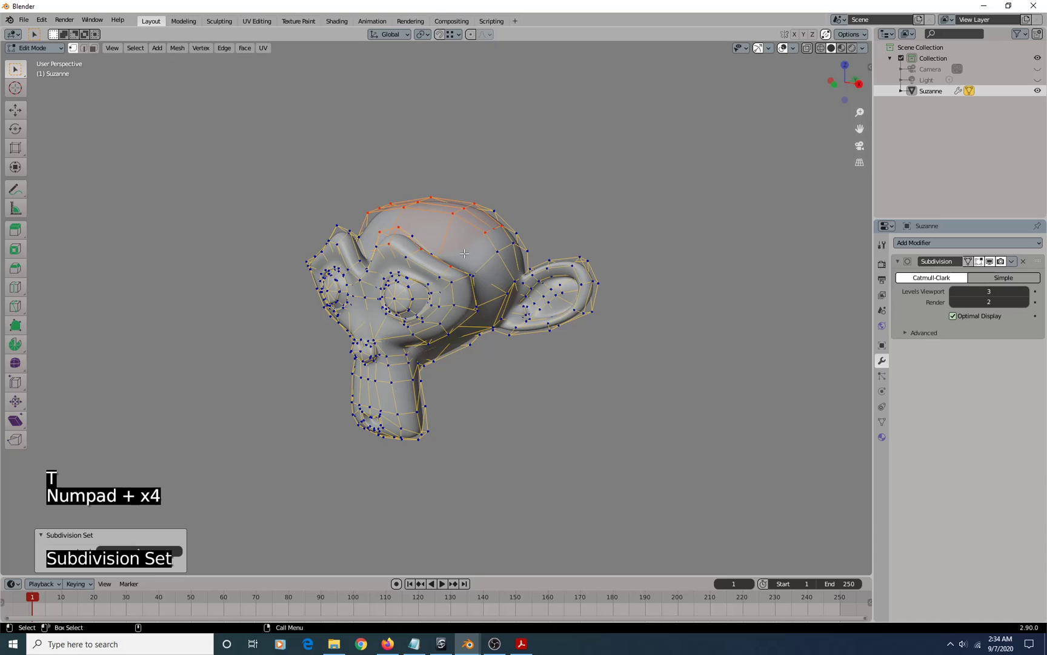
Lower the viewport subdivision level to 0 in Edit Mode and raise it back to 3
key(KP_Subtract)
key(KP_Subtract)
key(KP_Subtract)
key(KP_Subtract)
key(KP_Subtract)
key(KP_Subtract)
key(KP_Add)
key(KP_Add)
key(KP_Add)
key(KP_Add)
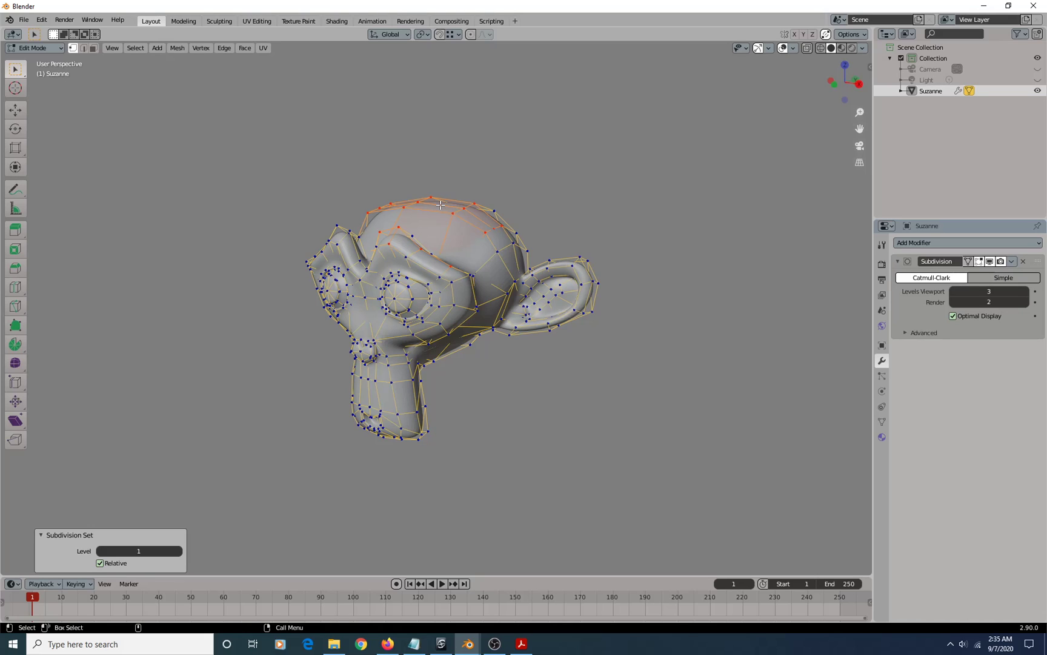
Toggle the Subdivision modifier's on-cage display several times, leaving the edit cage fitted to the smoothed surface
key(KP_Decimal)
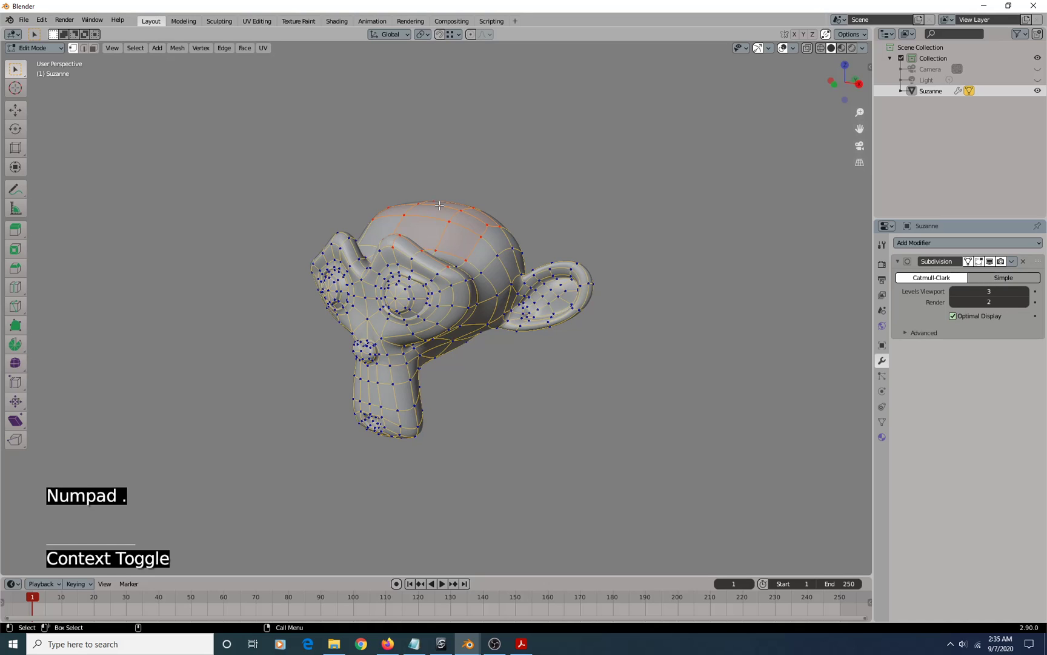
key(KP_Decimal)
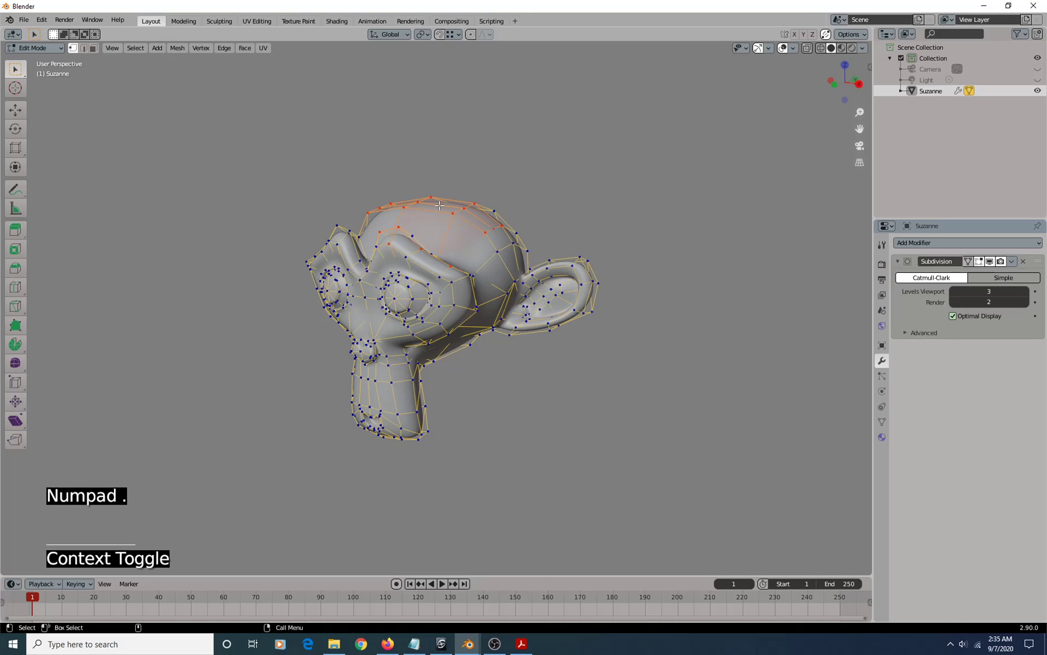
key(KP_Decimal)
key(KP_Decimal)
key(KP_Decimal)
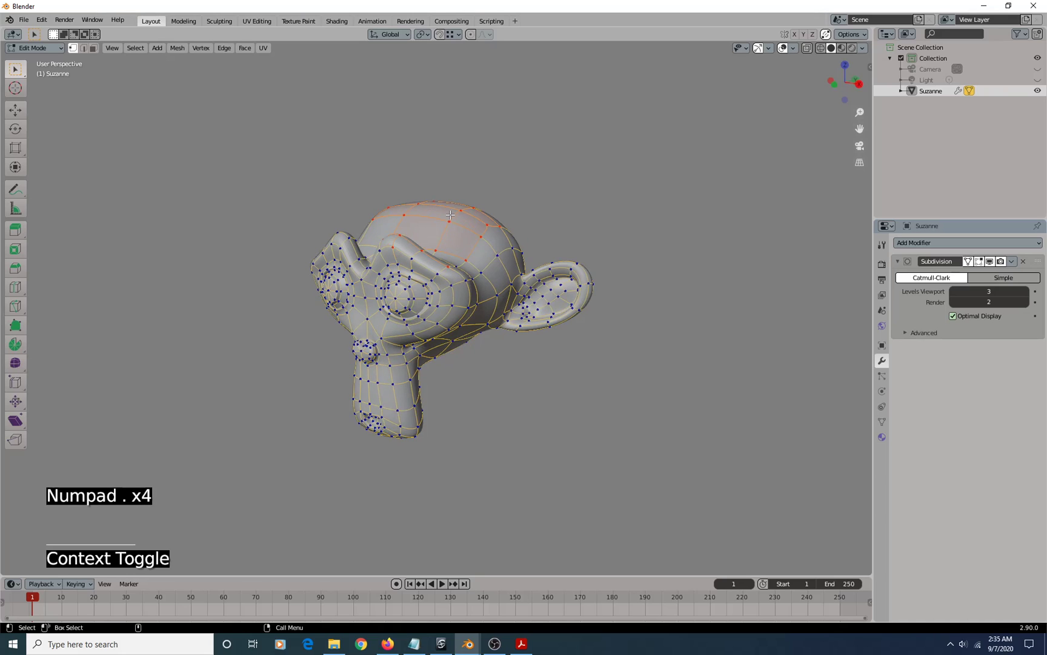
Tweak a single vertex on the back of the monkey head, moving it about 0.22 m along Y
key(m)
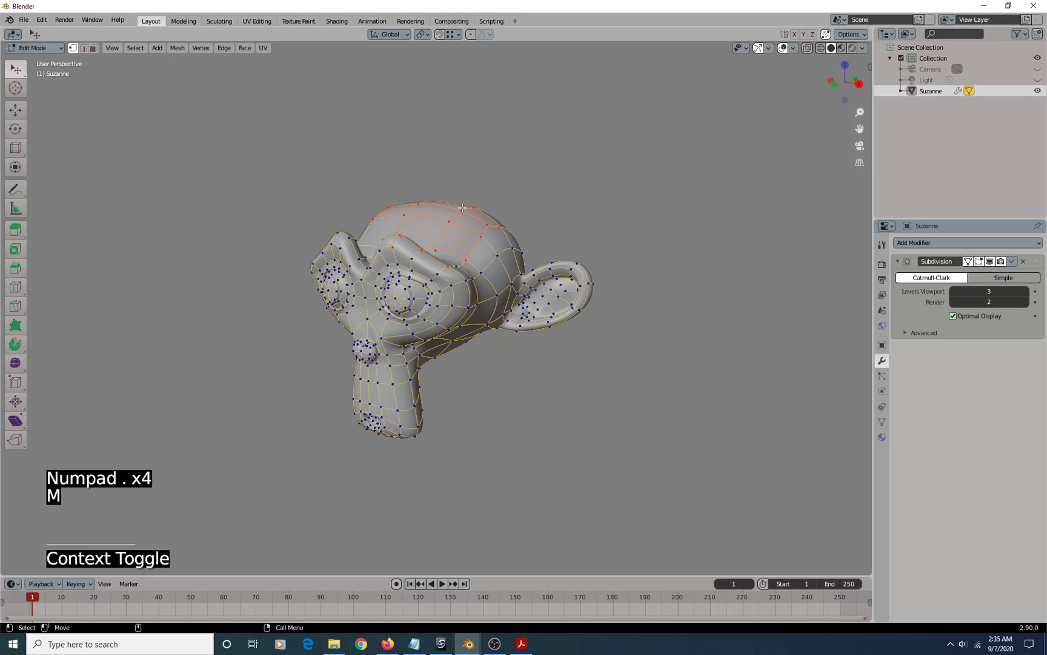
alt+drag(493, 228, 523, 266)
drag(455, 217, 465, 217)
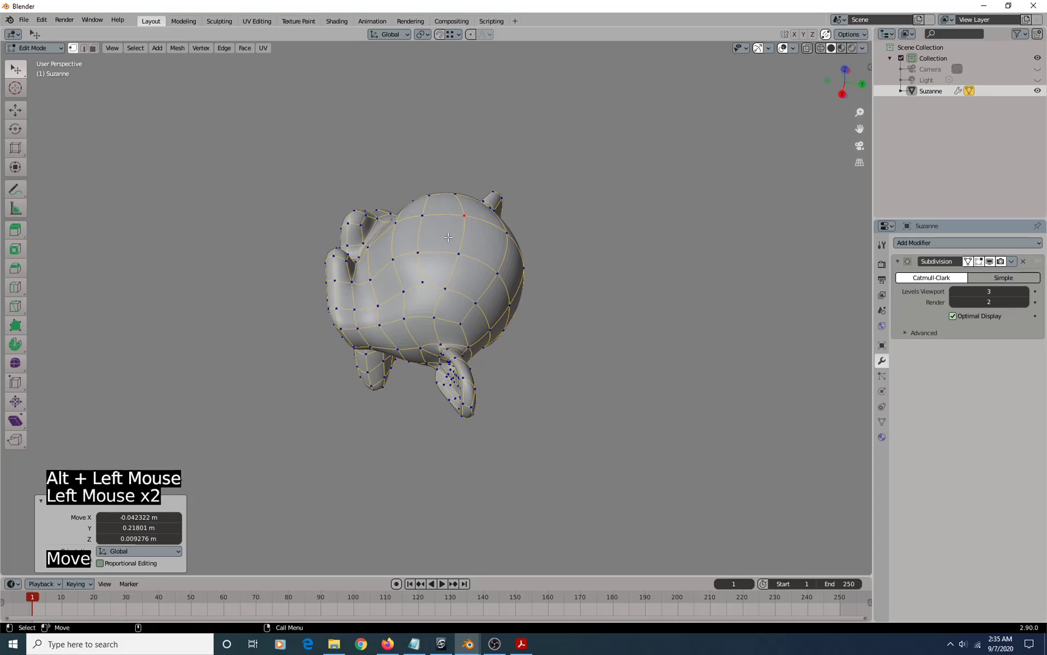
Lower the viewport subdivision level to 0 to work on the unsmoothed mesh
key(KP_Subtract)
key(KP_Subtract)
key(KP_Subtract)
key(KP_Subtract)
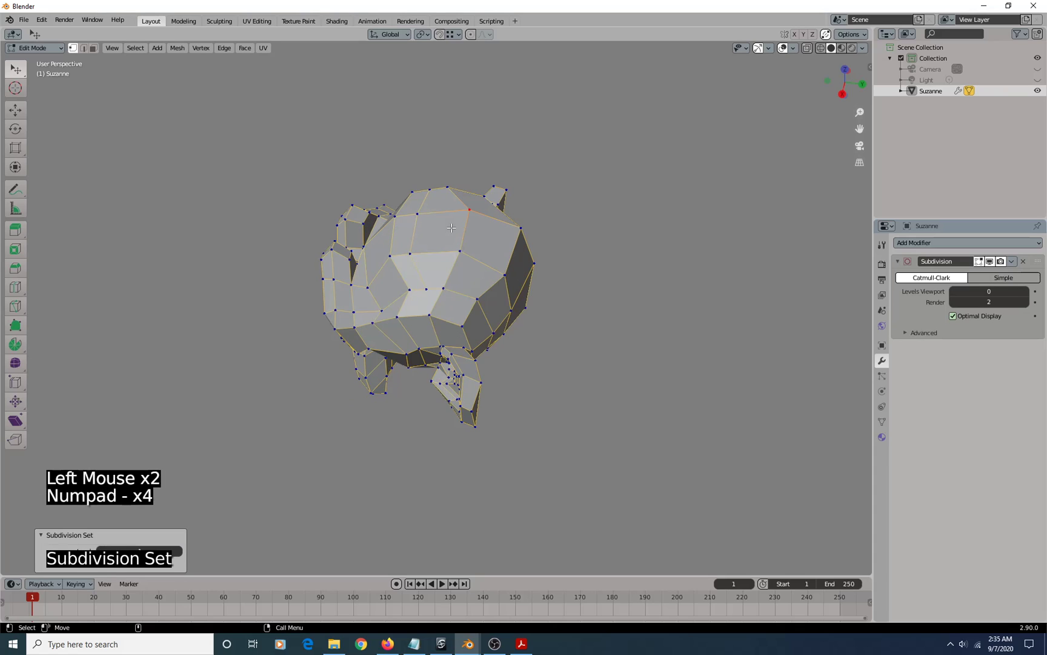
Select one face on top of the monkey head in face selection mode and delete it
key(u)
click(428, 227)
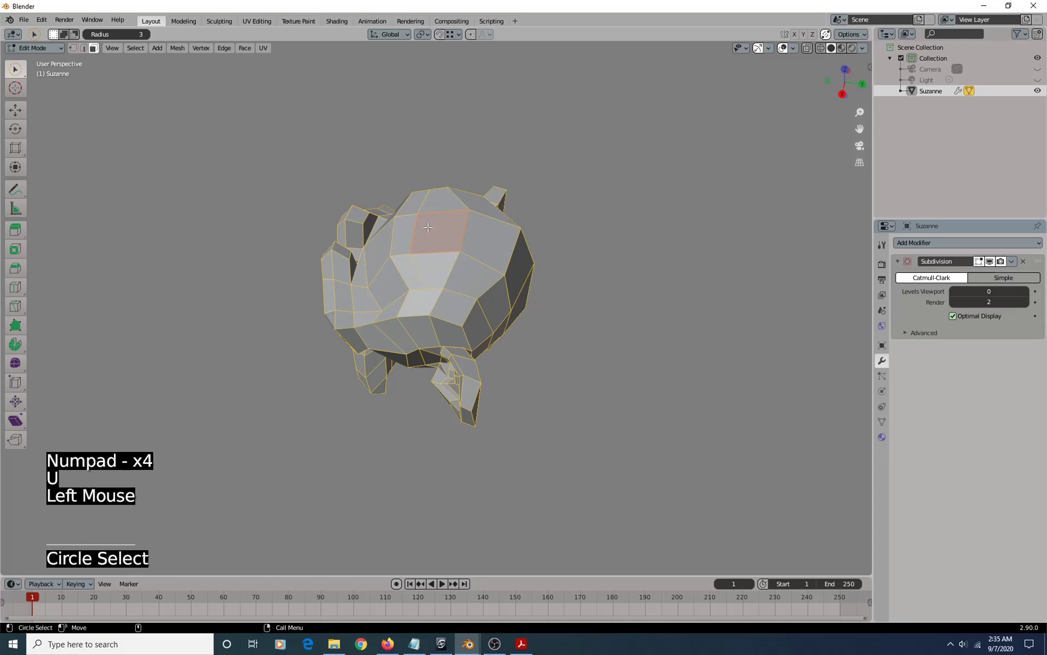
key(Delete)
click(435, 223)
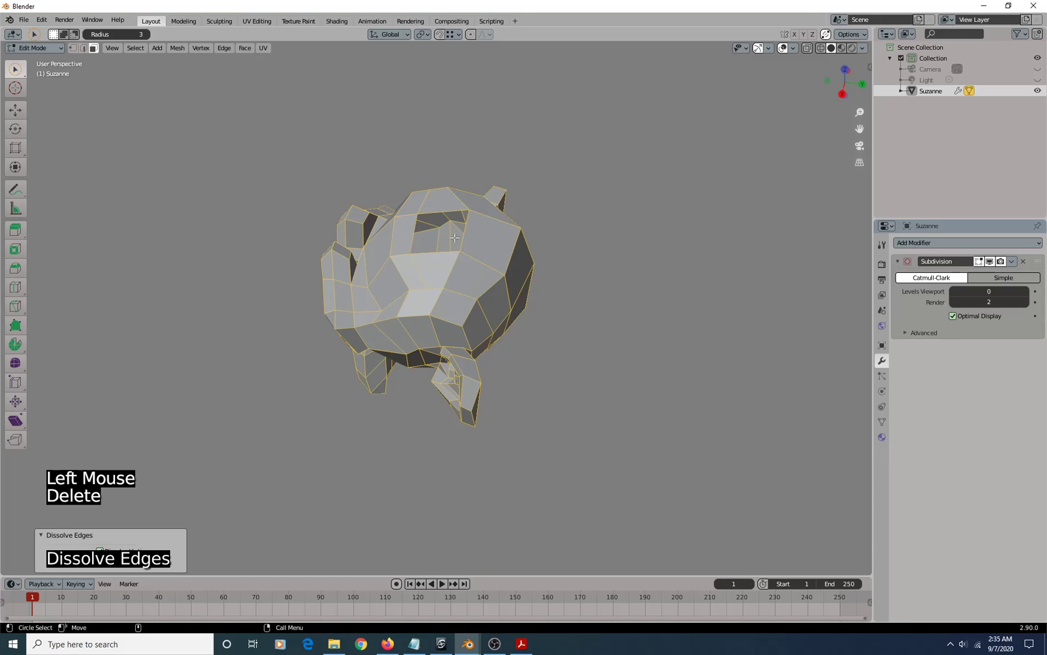
Extrude one edge of the hole most of the way across the opening with the Poly Build tool
key(n)
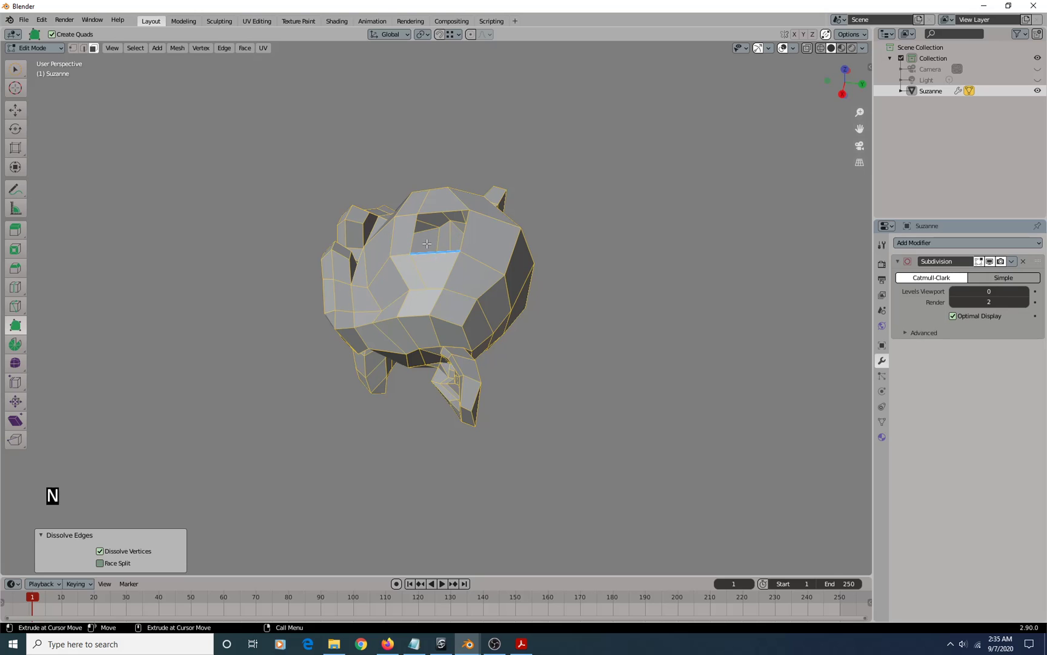
scroll(453, 237, up, 2)
alt+drag(421, 235, 492, 238)
alt+middle_drag(492, 238, 466, 294)
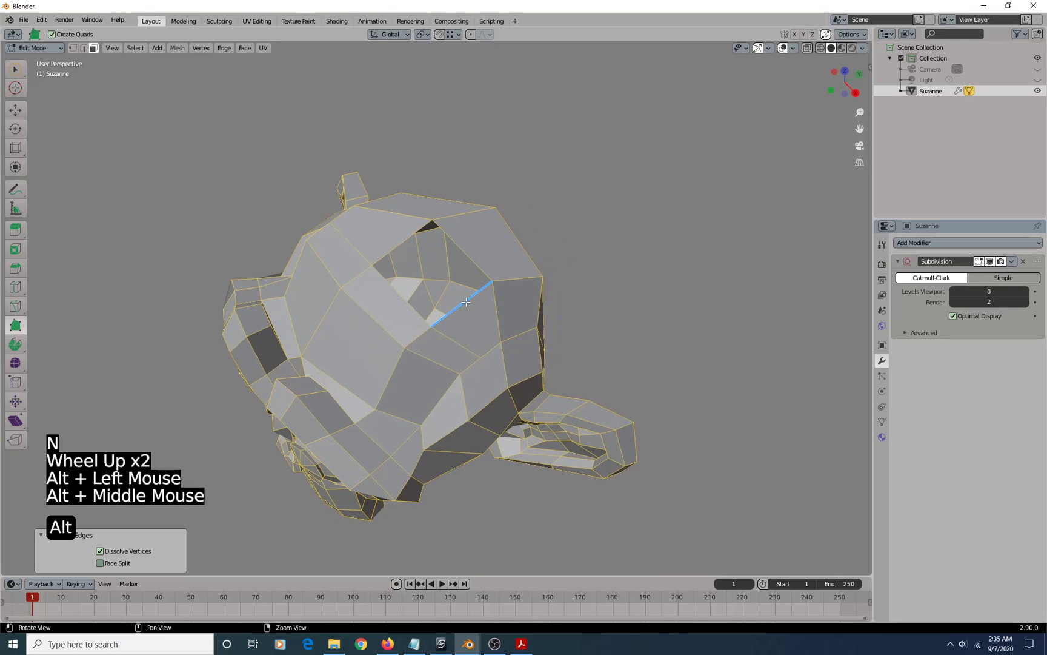
alt+right_drag(479, 277, 506, 262)
alt+drag(460, 305, 485, 300)
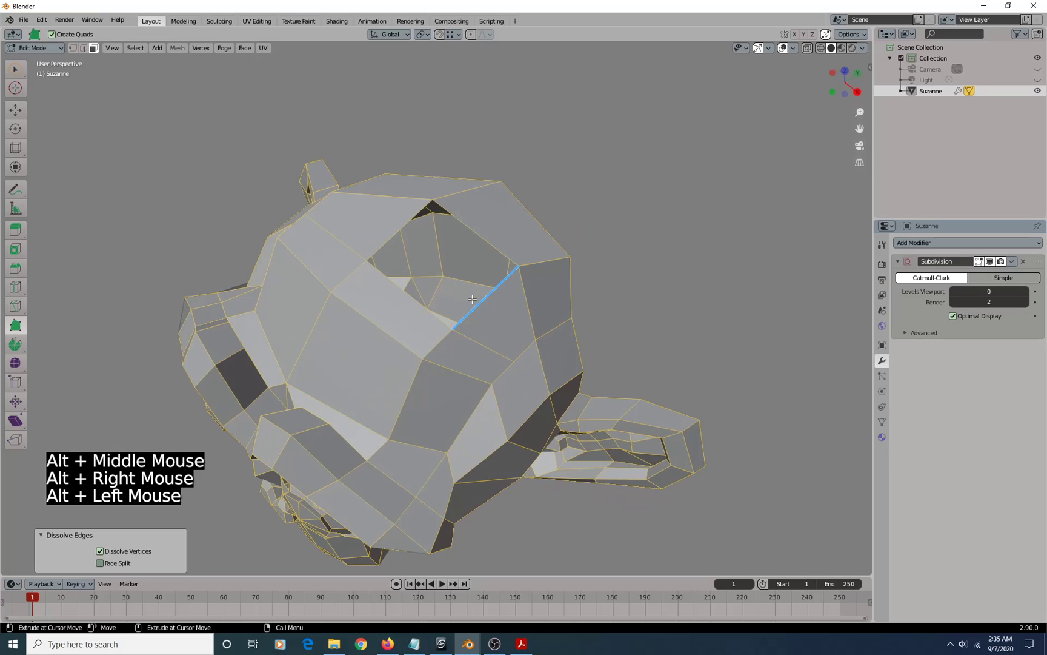
key(m)
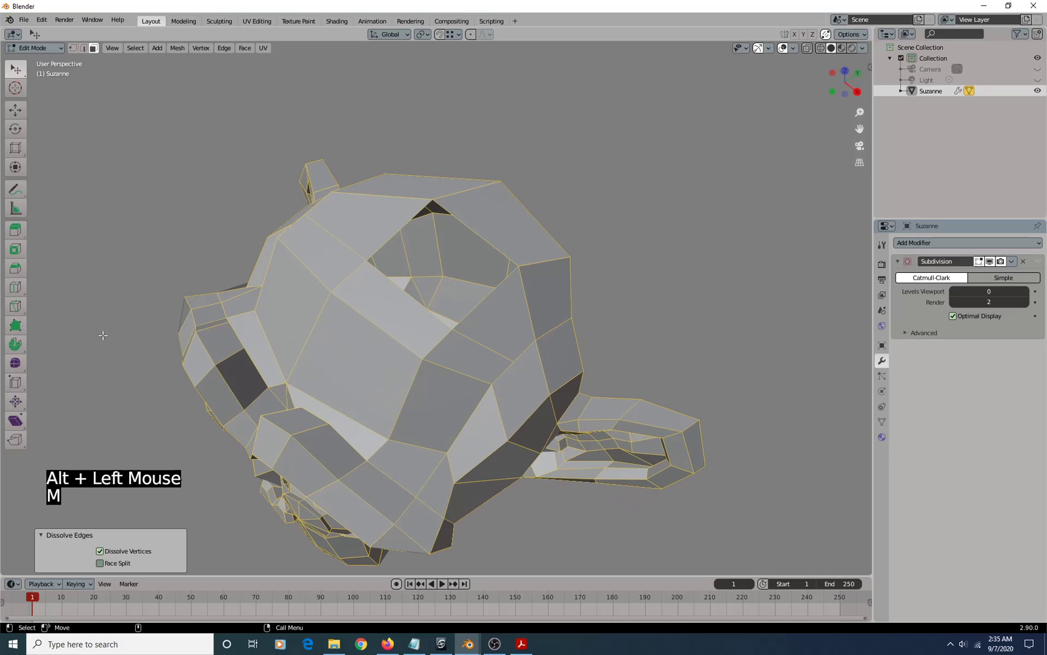
click(26, 326)
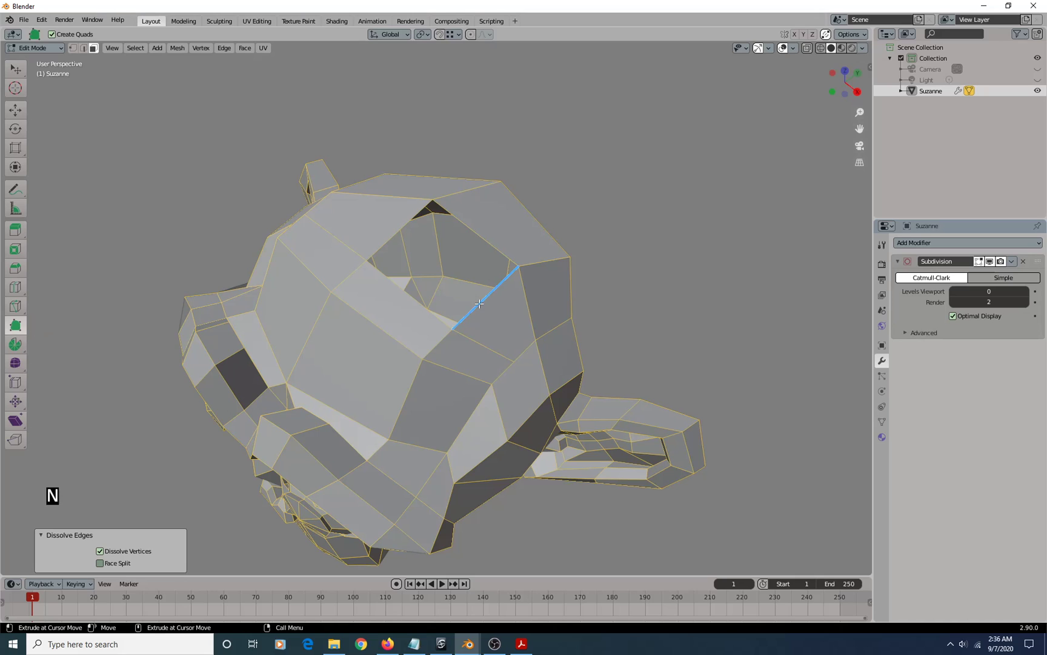
drag(479, 298, 410, 241)
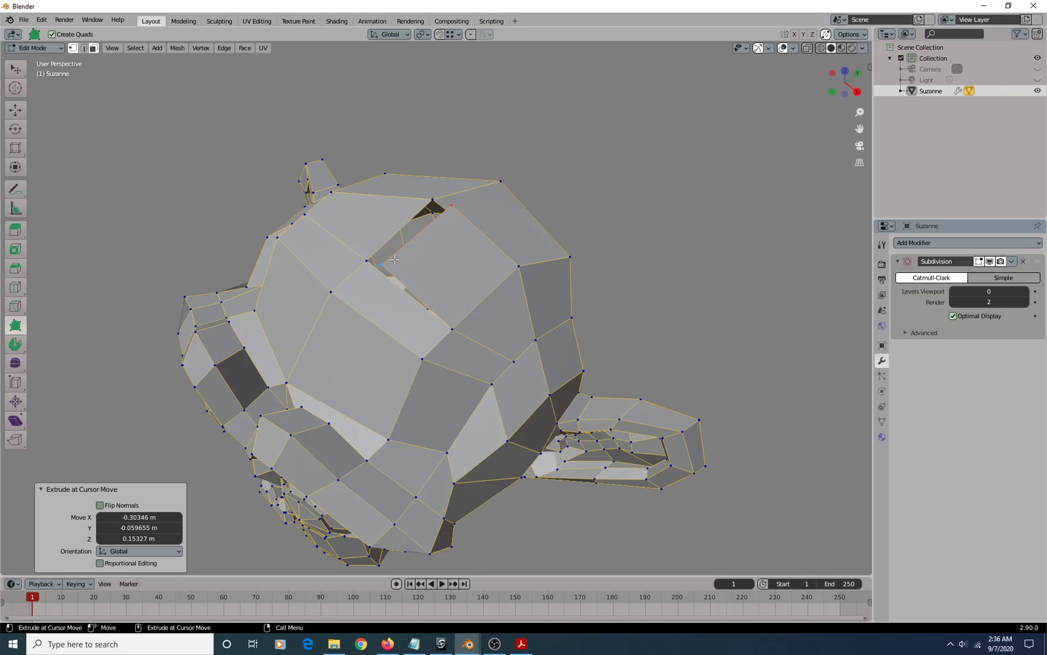
Toggle Auto Merge Vertices off and back on, and nudge the new face's free corner vertex slightly
key(comma)
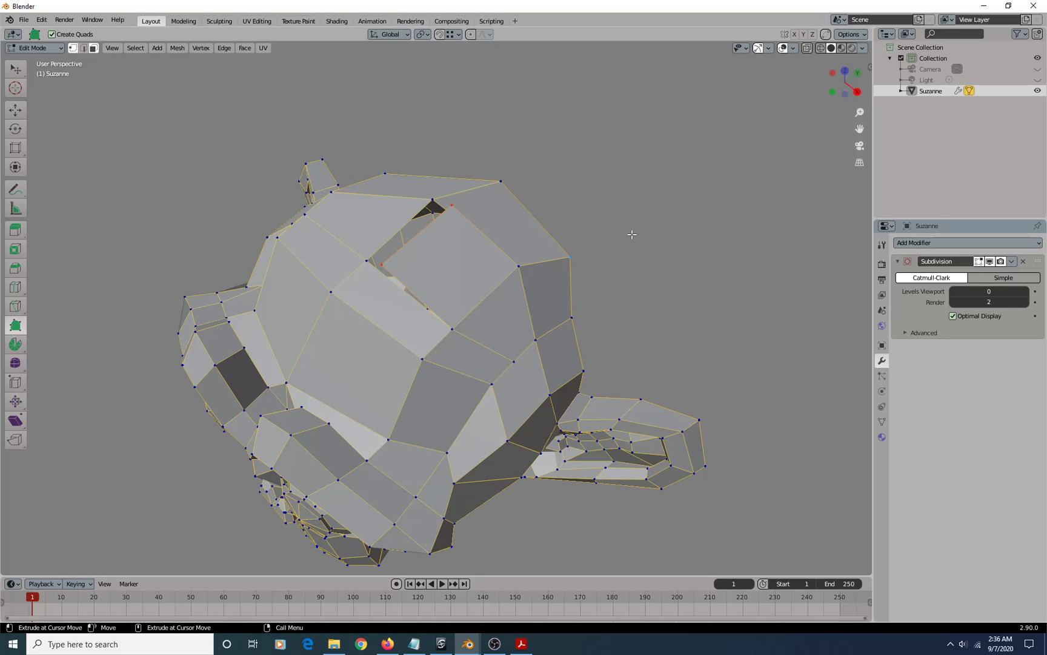
key(comma)
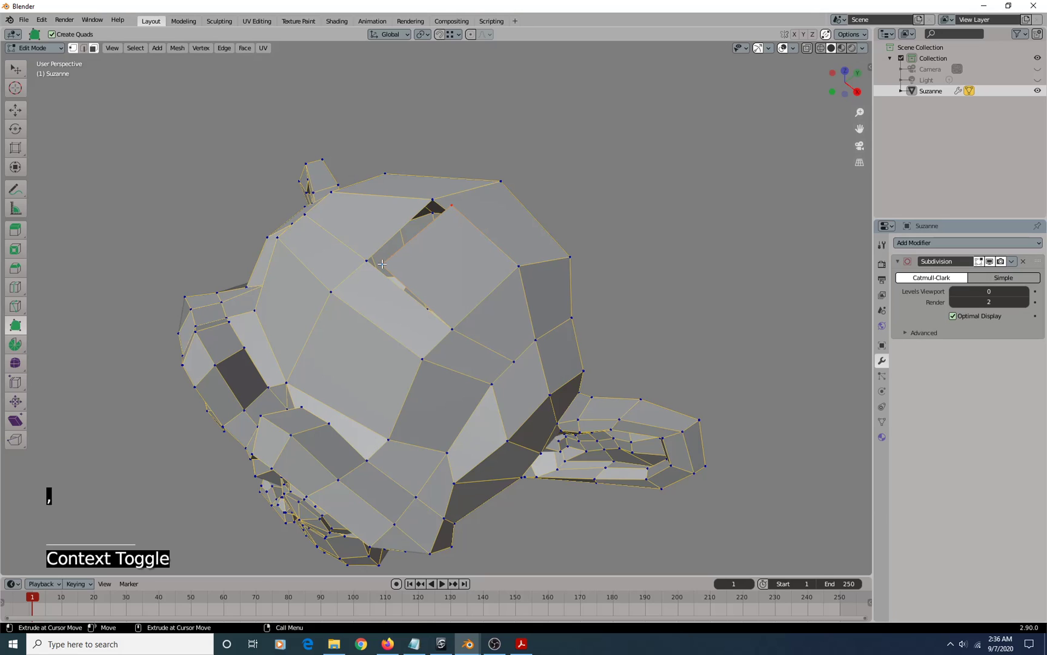
drag(382, 264, 383, 259)
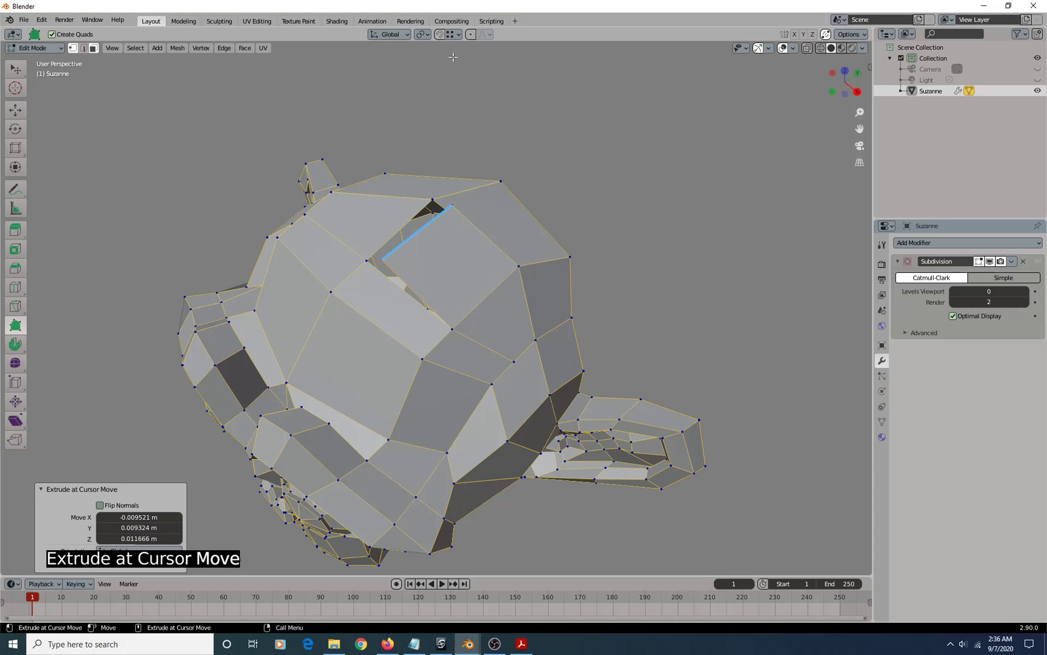
Snap the extruded face's two free vertices to the hole's corners using Vertex snapping, closing the hole
click(459, 36)
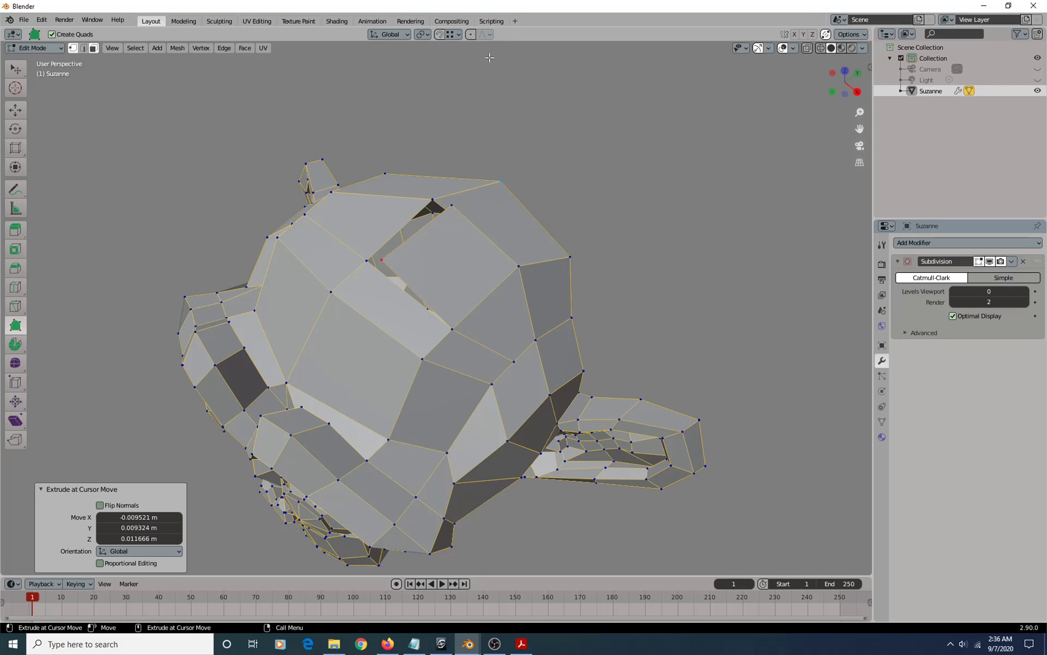
click(459, 34)
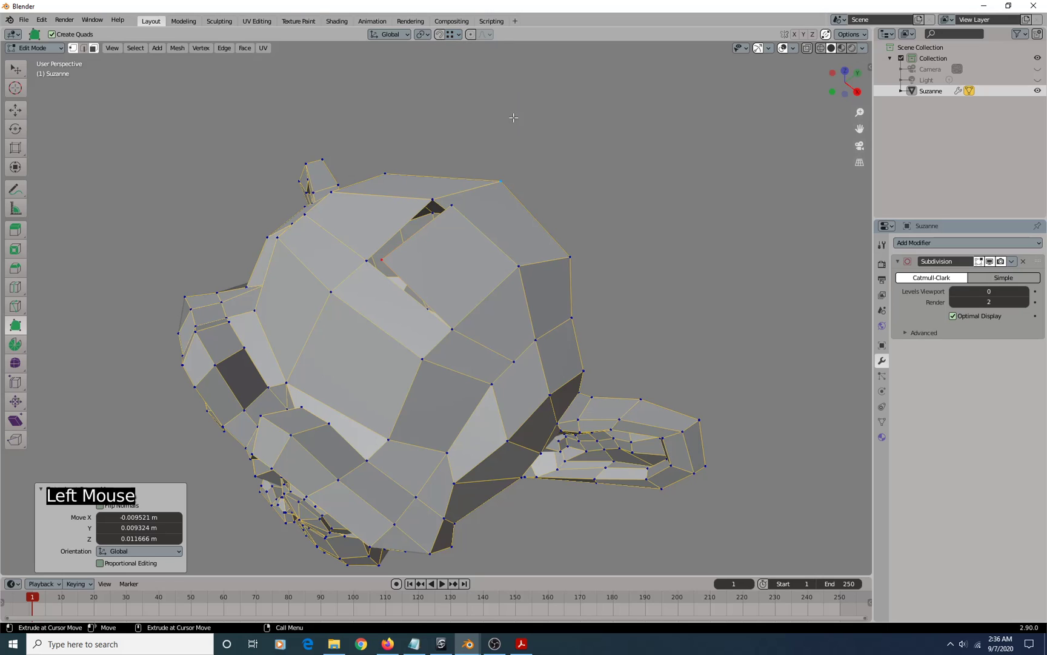
ctrl+right_click(471, 109)
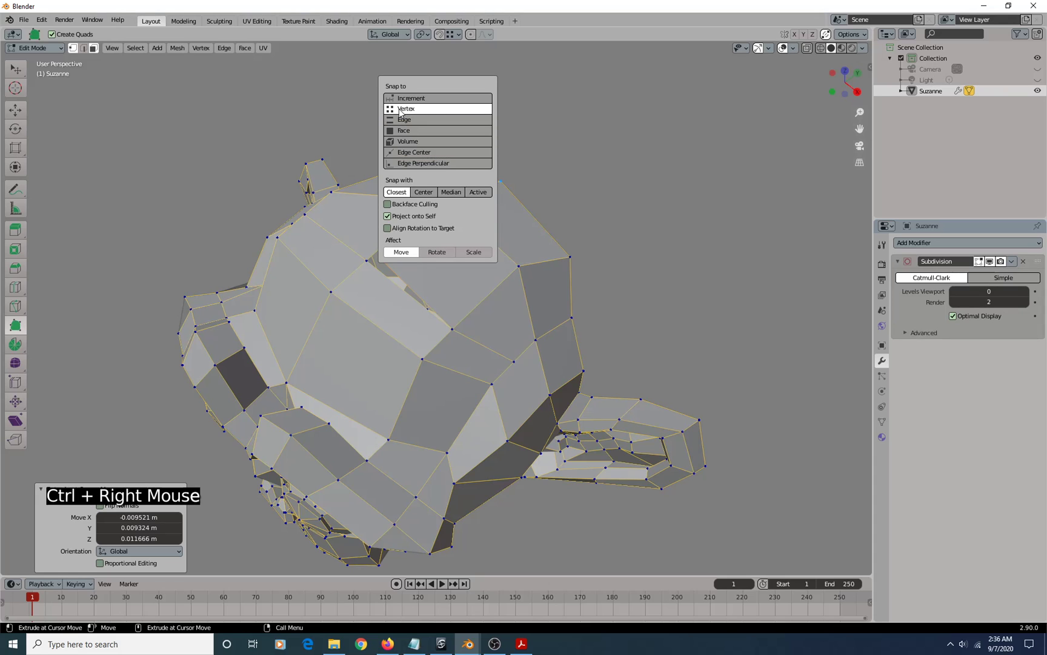
drag(381, 259, 365, 260)
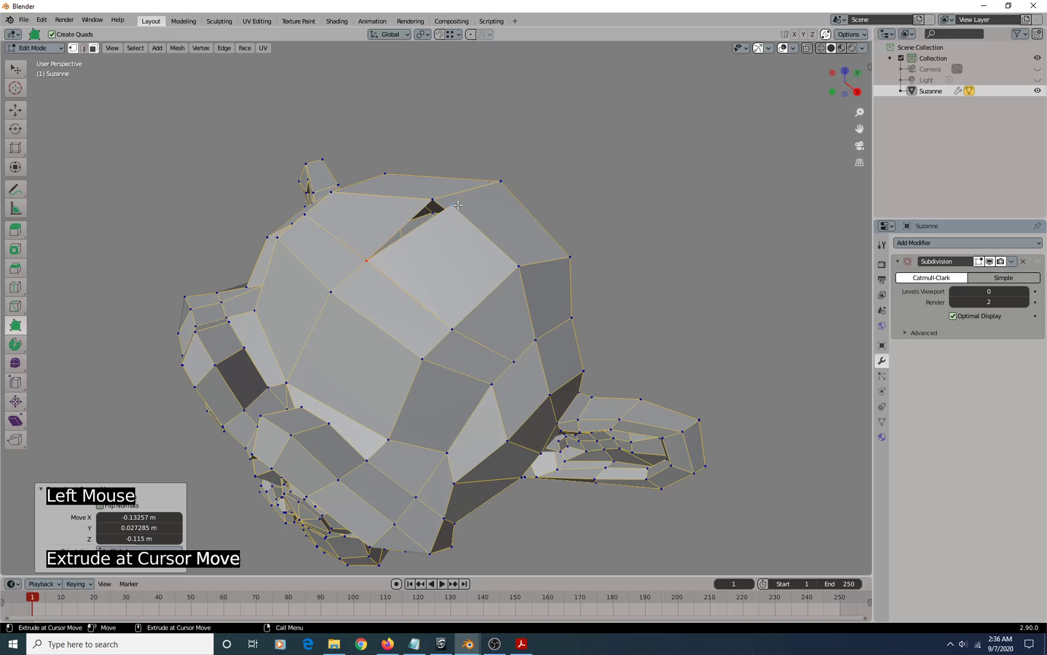
drag(457, 205, 435, 199)
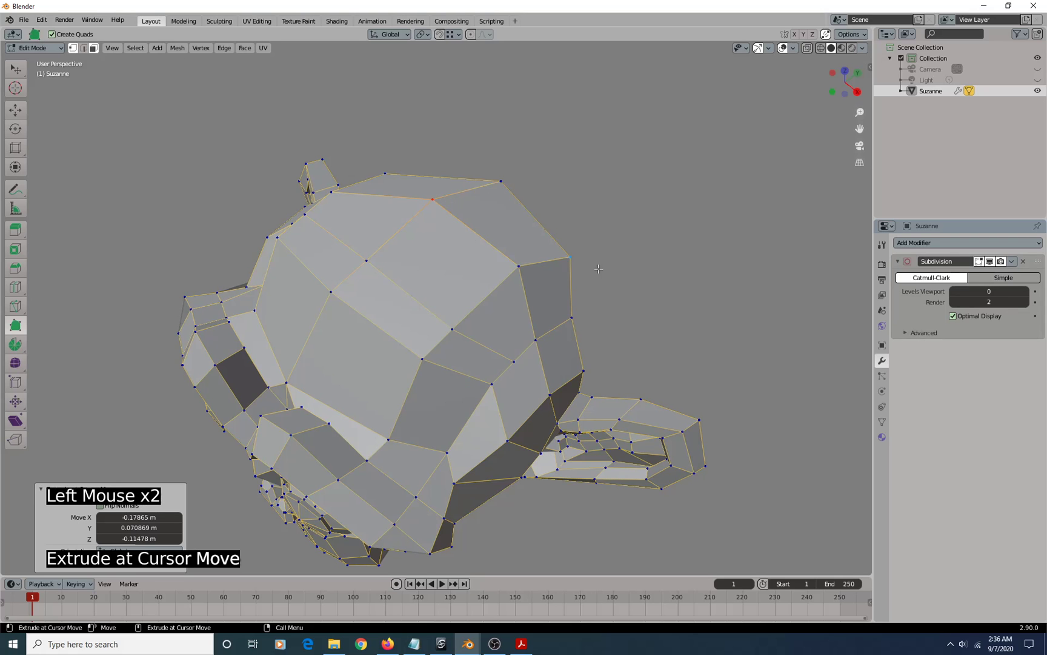
Move the two joined corner vertices of the filled face slightly with the Tweak tool to test the merge
alt+drag(475, 285, 511, 257)
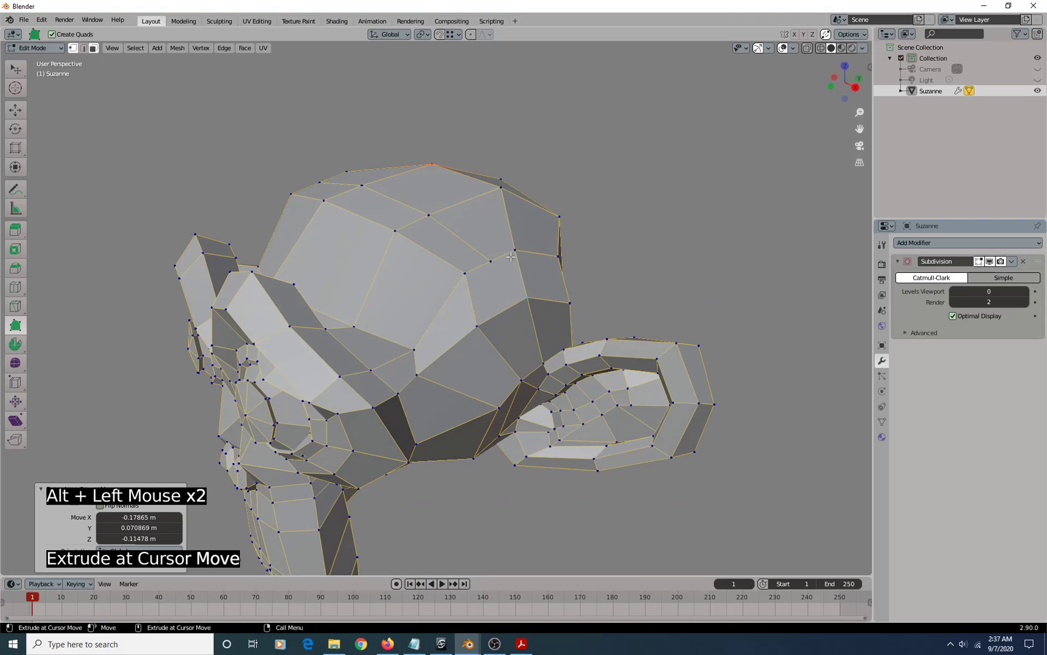
alt+drag(477, 180, 486, 198)
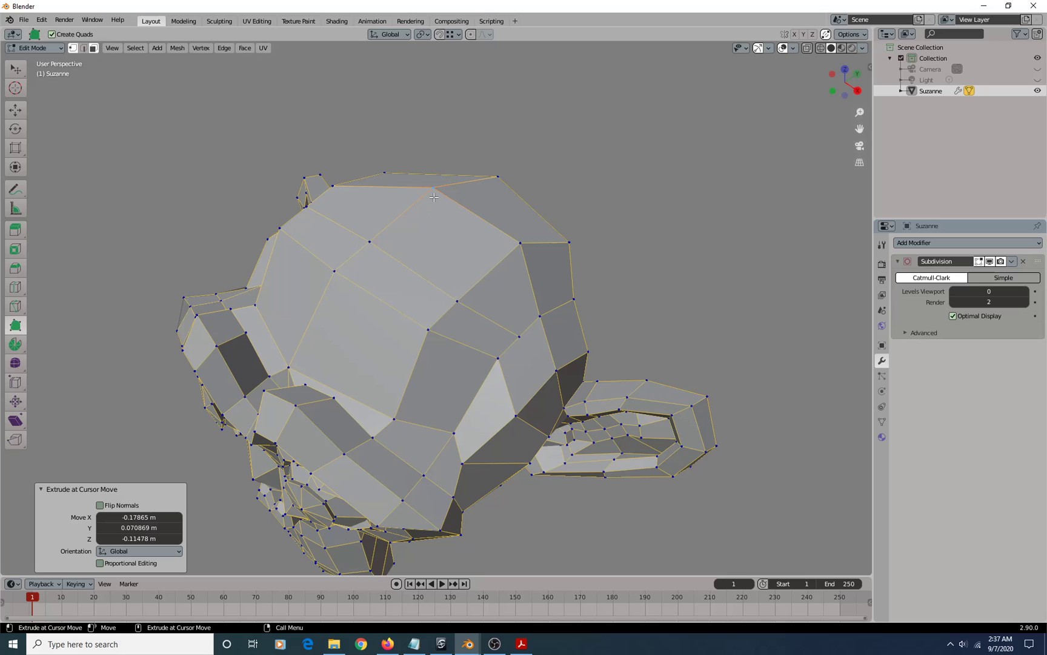
key(m)
mouse_move(435, 187)
mouse_down()
mouse_move(435, 201)
mouse_move(421, 189)
mouse_move(430, 192)
mouse_up()
click(374, 243)
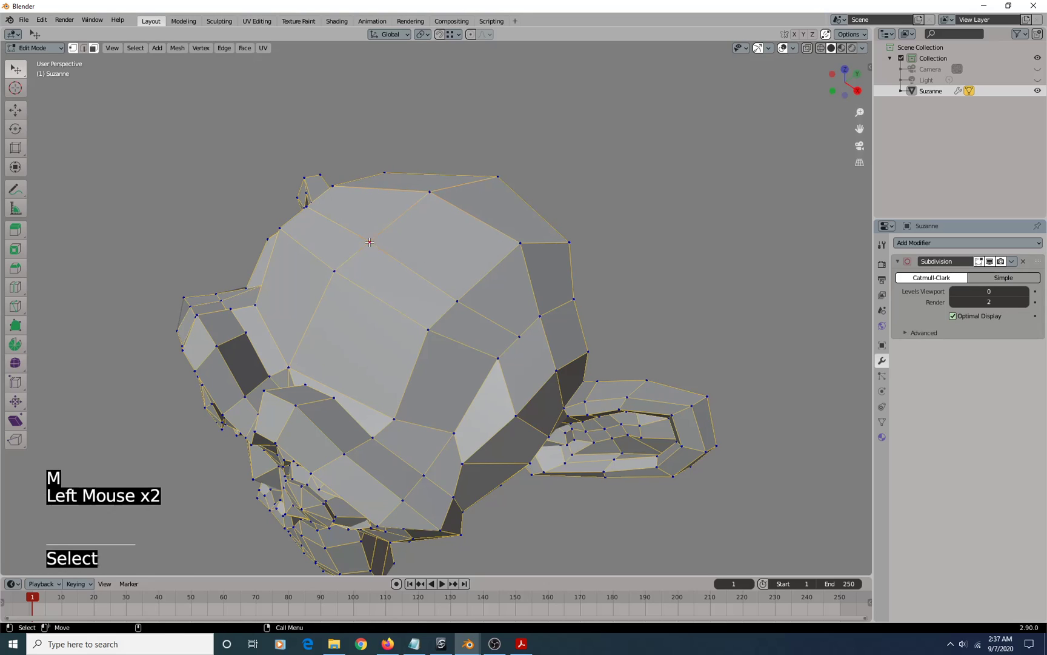
drag(374, 244, 384, 236)
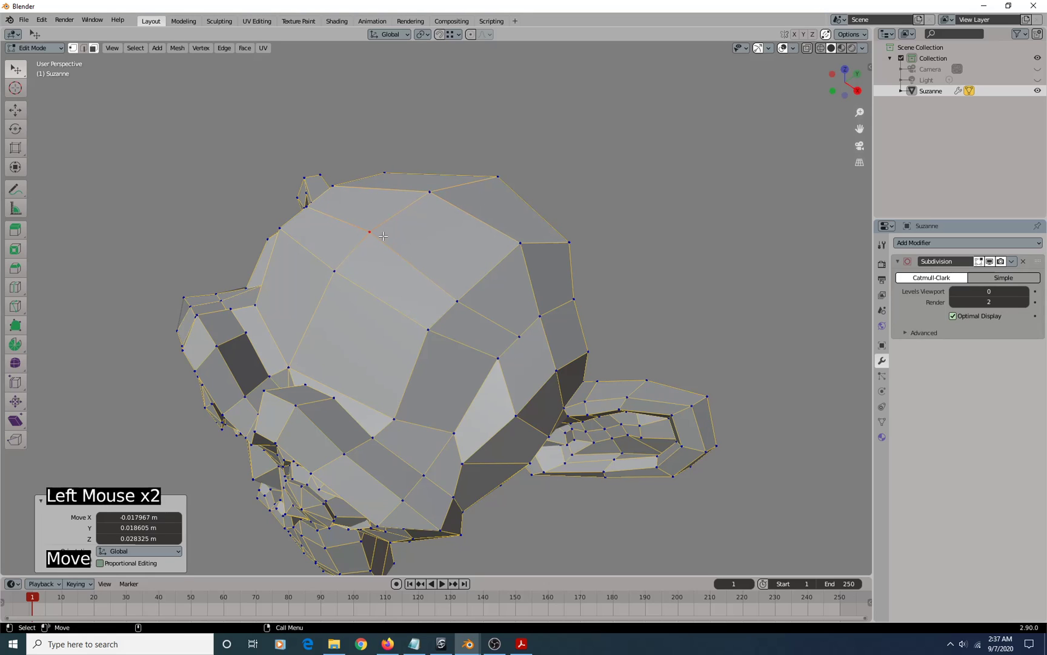
Nudge a single face on top of the head slightly with the Tweak tool, and return to Object Mode
key(3)
click(447, 243)
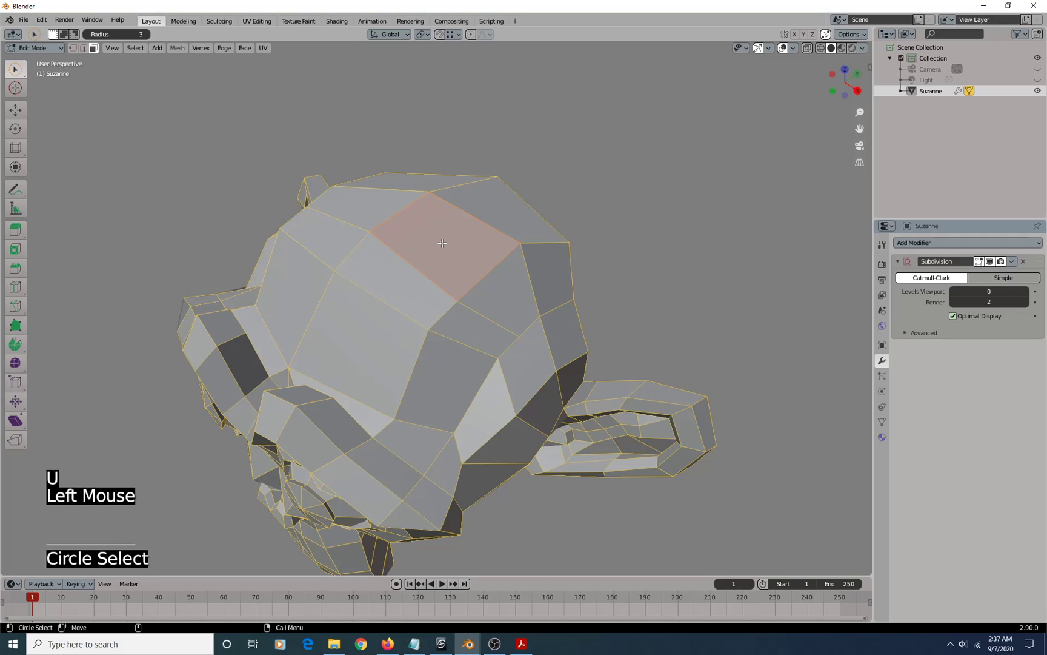
key(m)
mouse_move(435, 236)
mouse_down()
mouse_move(481, 251)
mouse_move(428, 224)
mouse_move(437, 227)
mouse_up()
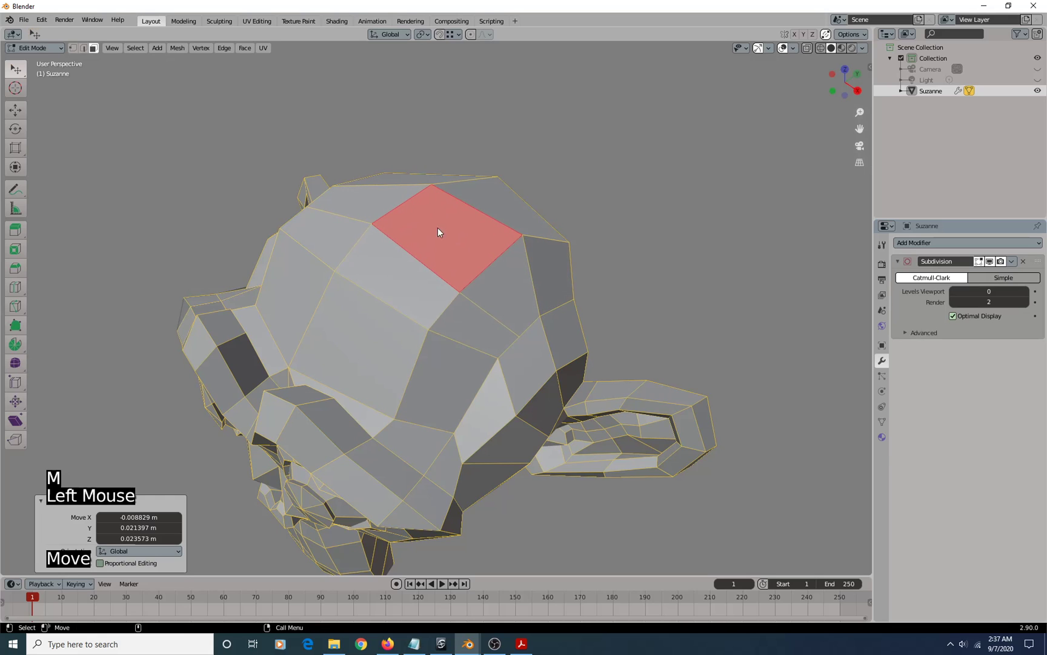
key(space)
key(a)
scroll(472, 248, down, 2)
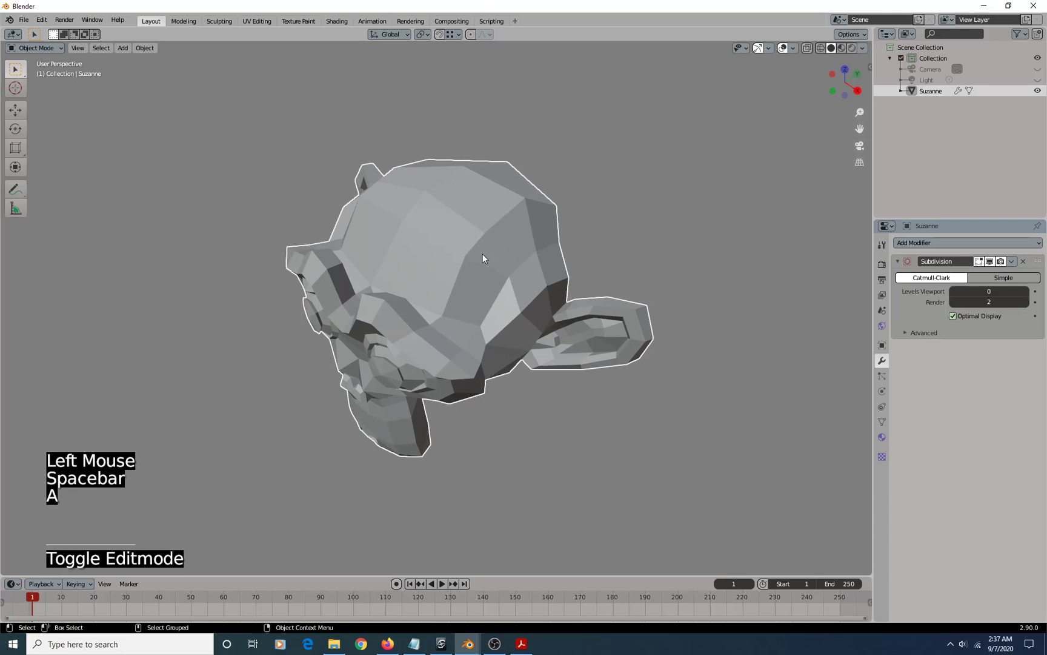
View the head from the front, zoom out repeatedly, and restore the view by resetting it and framing everything
alt+drag(449, 374, 497, 325)
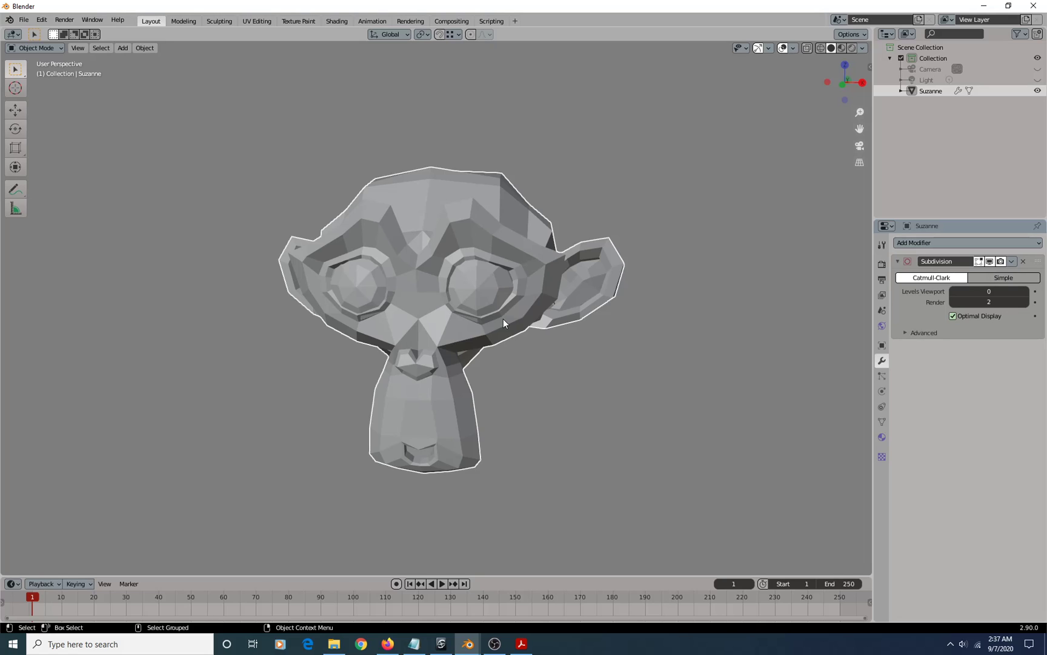
key(r)
scroll(504, 320, down, 4)
key(r)
scroll(504, 319, up, 2)
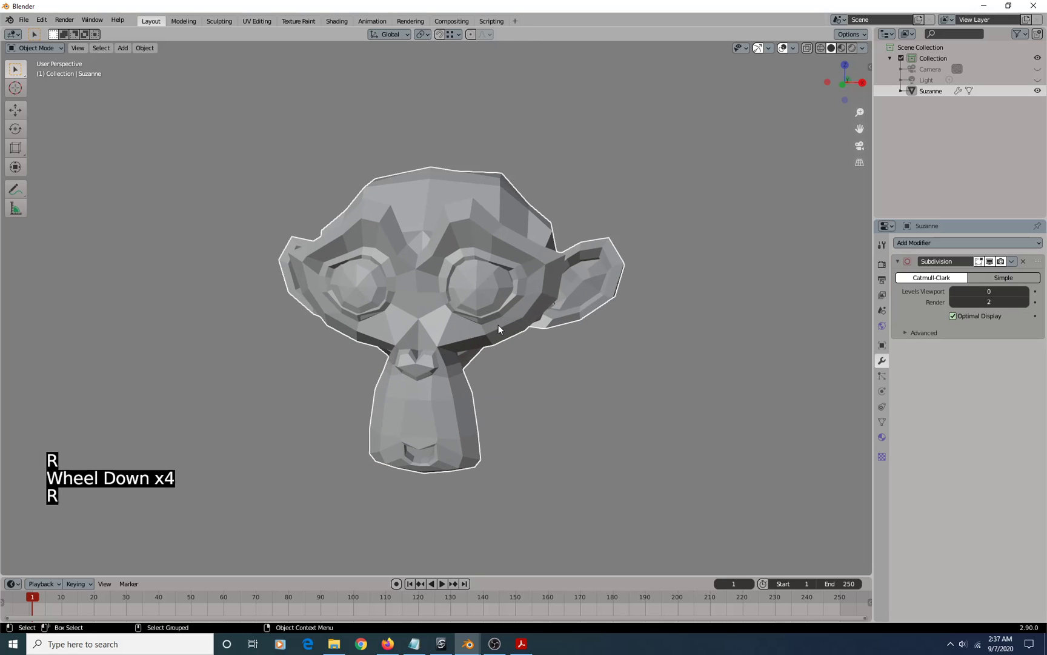
scroll(498, 326, down, 5)
key(a)
scroll(498, 325, up, 5)
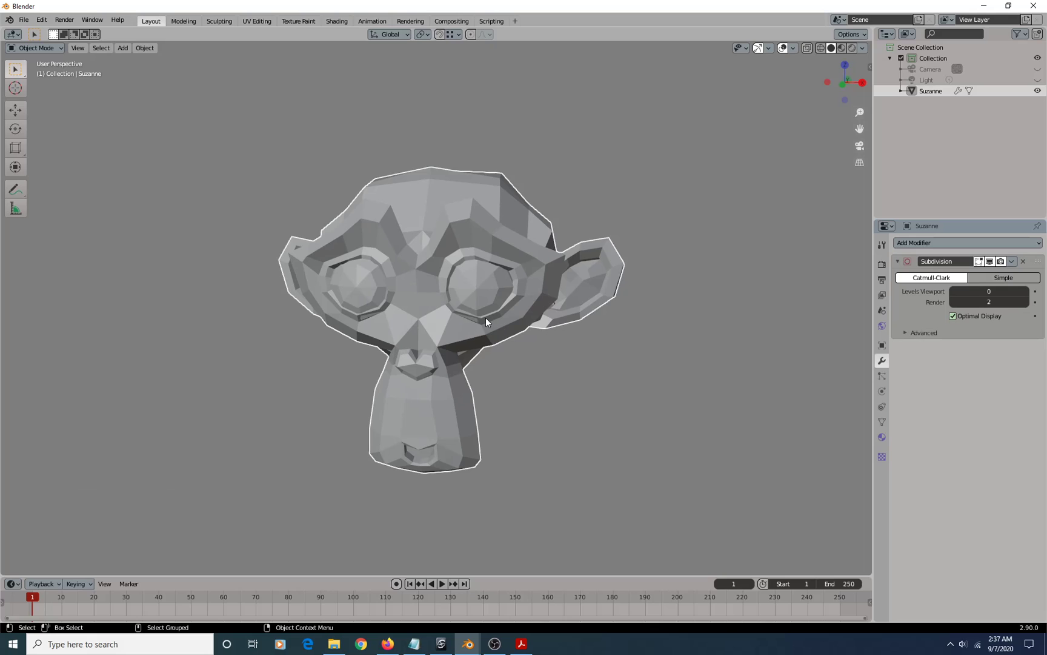
Box-select the vertices on top of the head in Edit Mode, frame and inspect them, and return to Object Mode
key(Tab)
drag(410, 153, 535, 200)
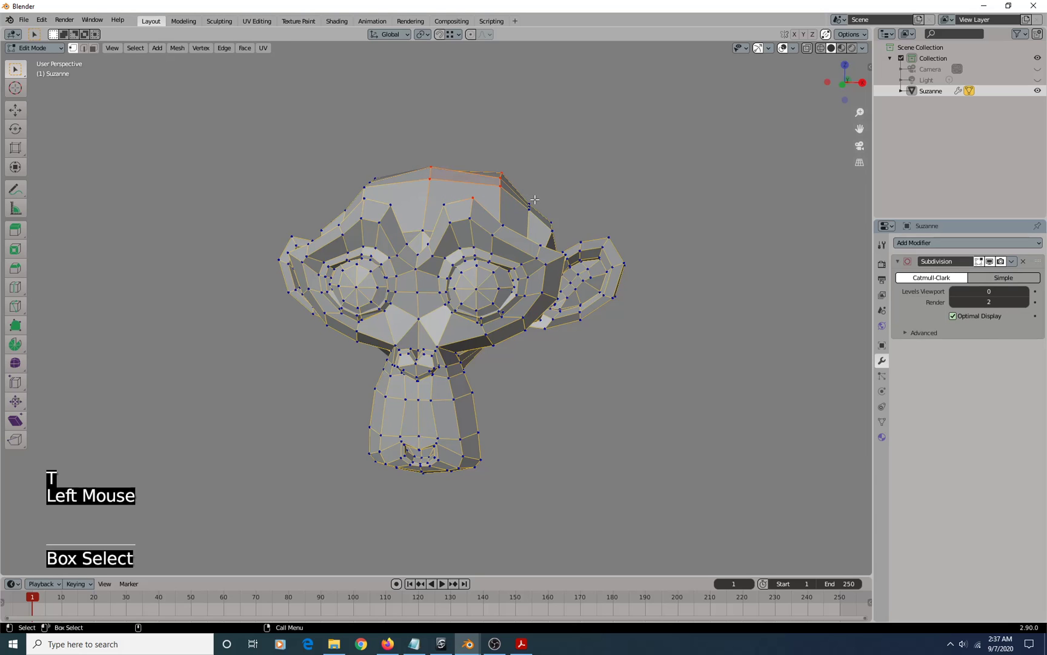
key(f)
alt+drag(542, 362, 483, 360)
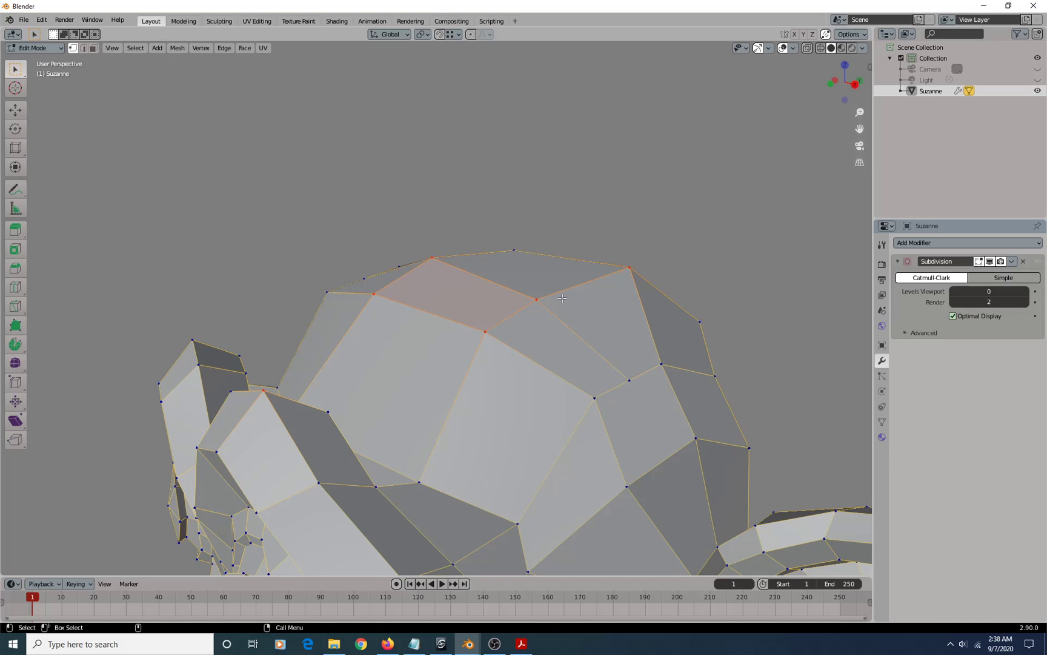
key(space)
key(a)
scroll(561, 297, down, 6)
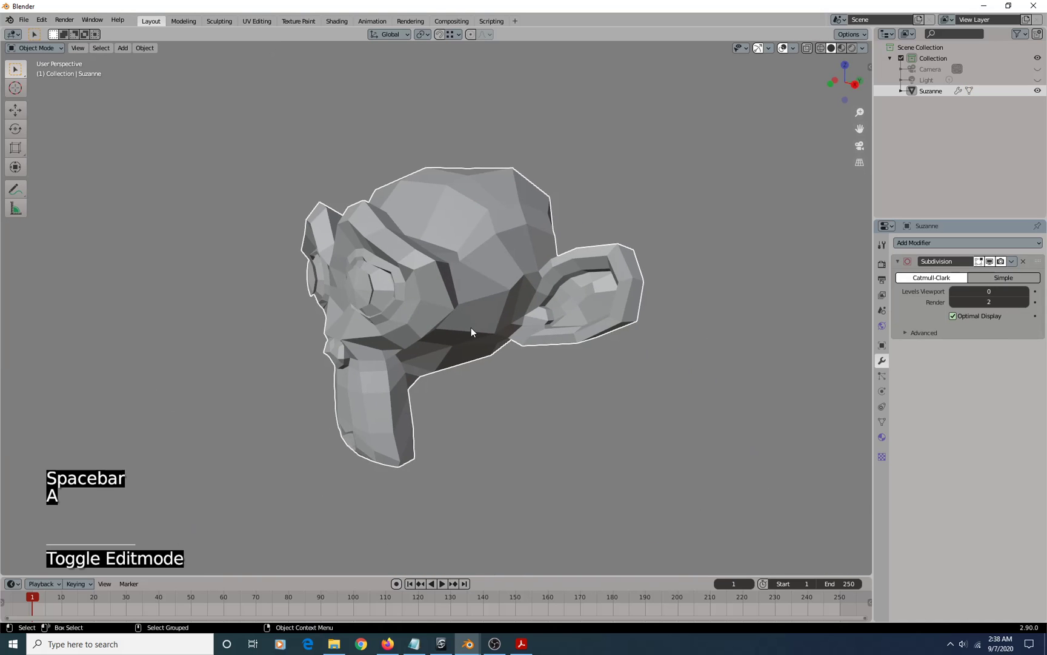
Activate the Move tool and raise the head about 0.08 m along the global Z axis
mouse_move(472, 328)
alt+mouse_down()
mouse_move(450, 316)
mouse_move(477, 314)
alt+mouse_up()
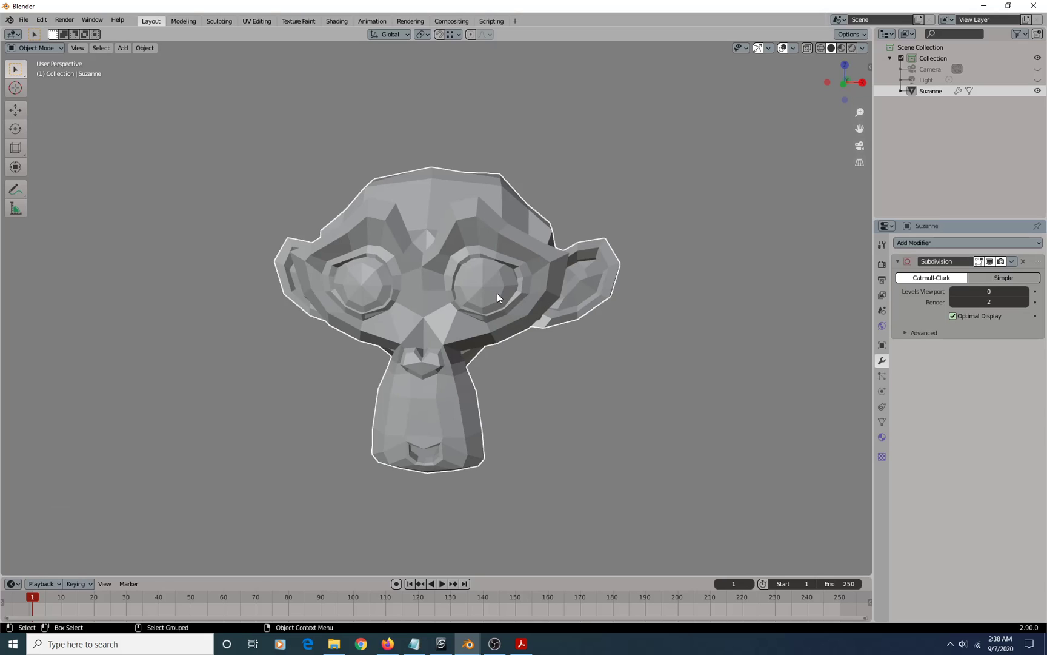
key(v)
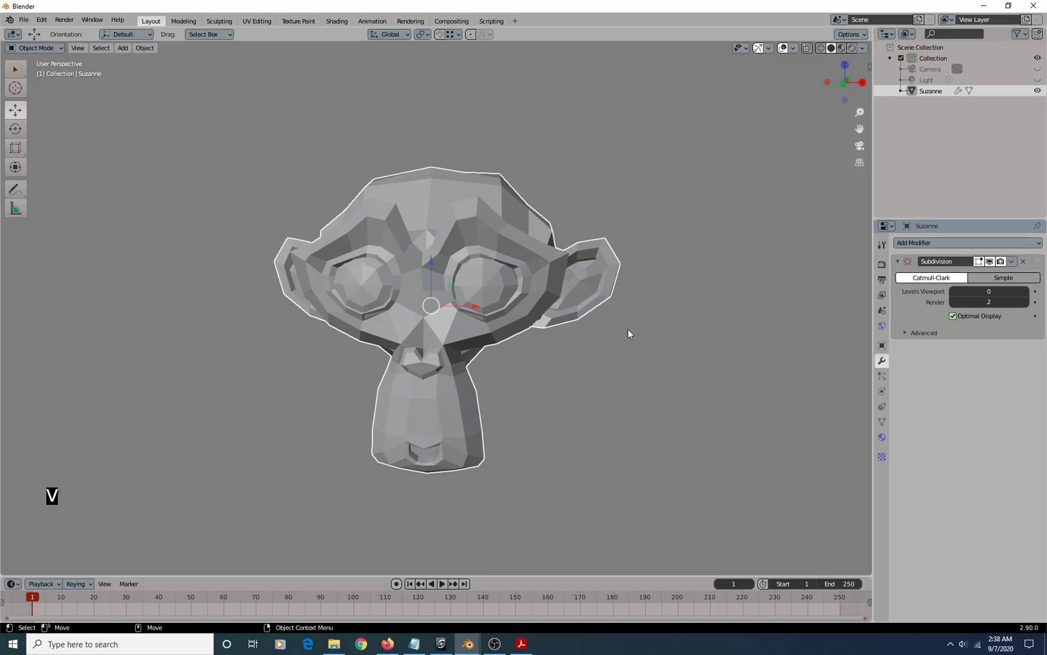
alt+drag(628, 329, 543, 335)
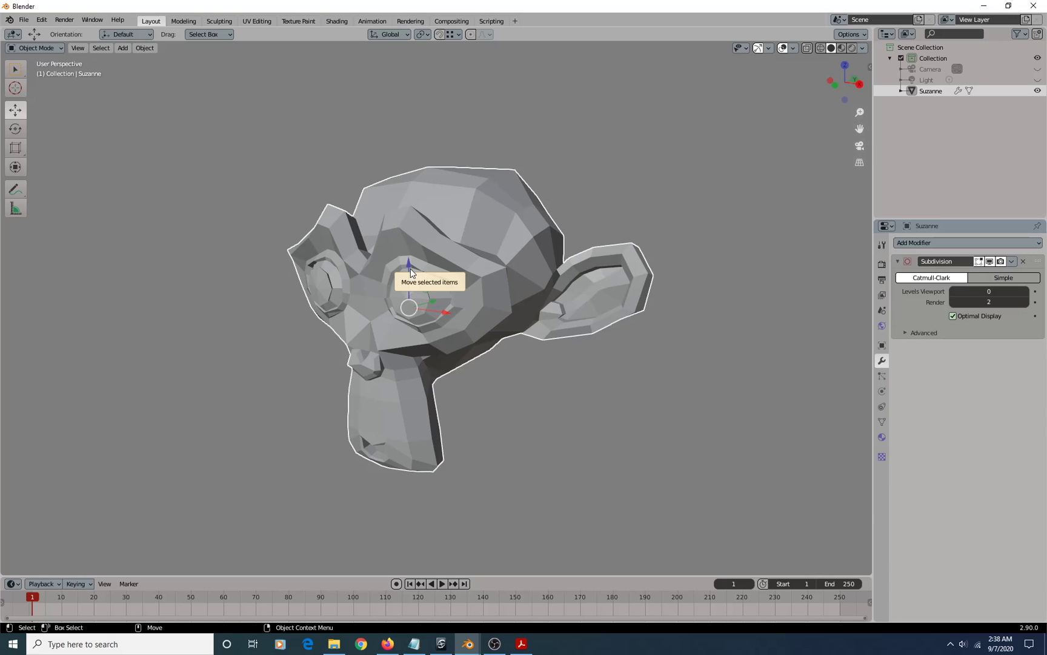
drag(410, 266, 430, 278)
Try global and local X constraints on a move of the head, and move it about 0.2 m along local Z
double_click(433, 292)
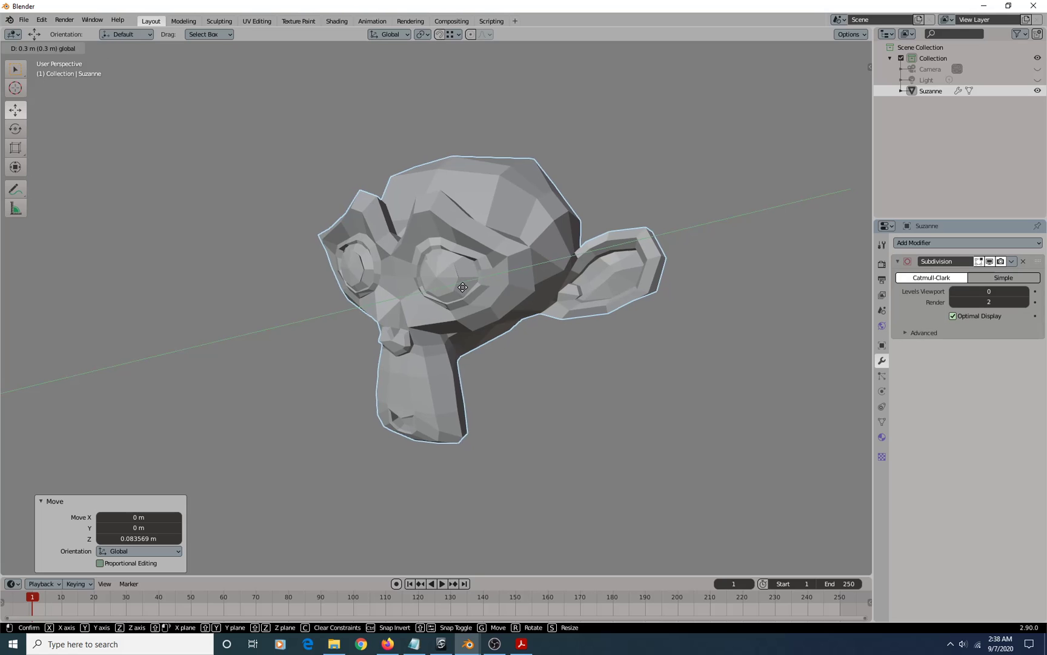
key(x)
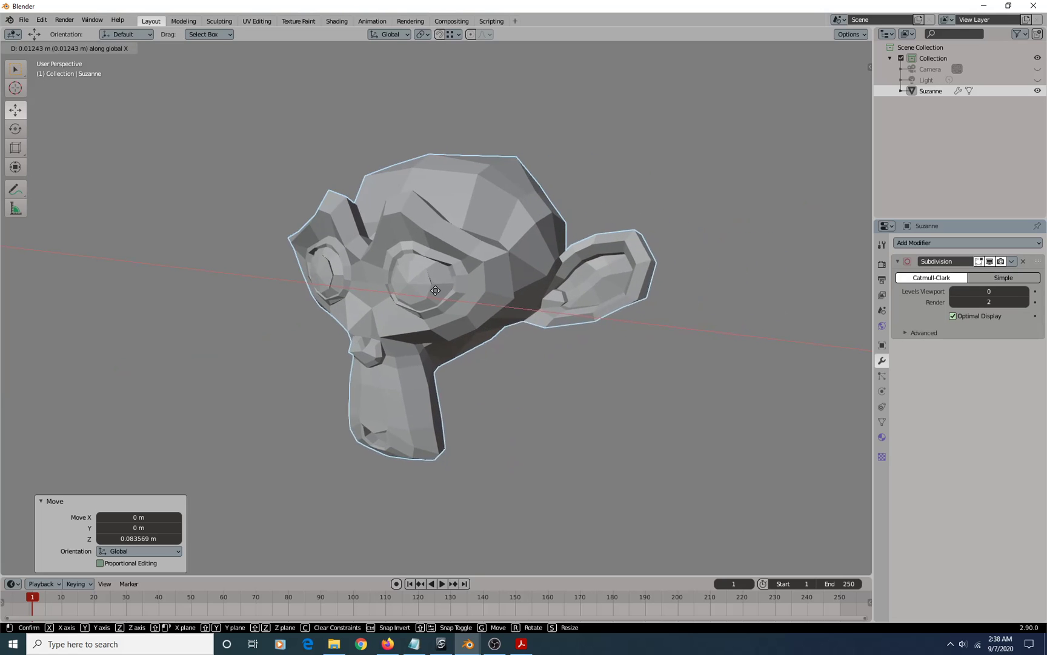
key(x)
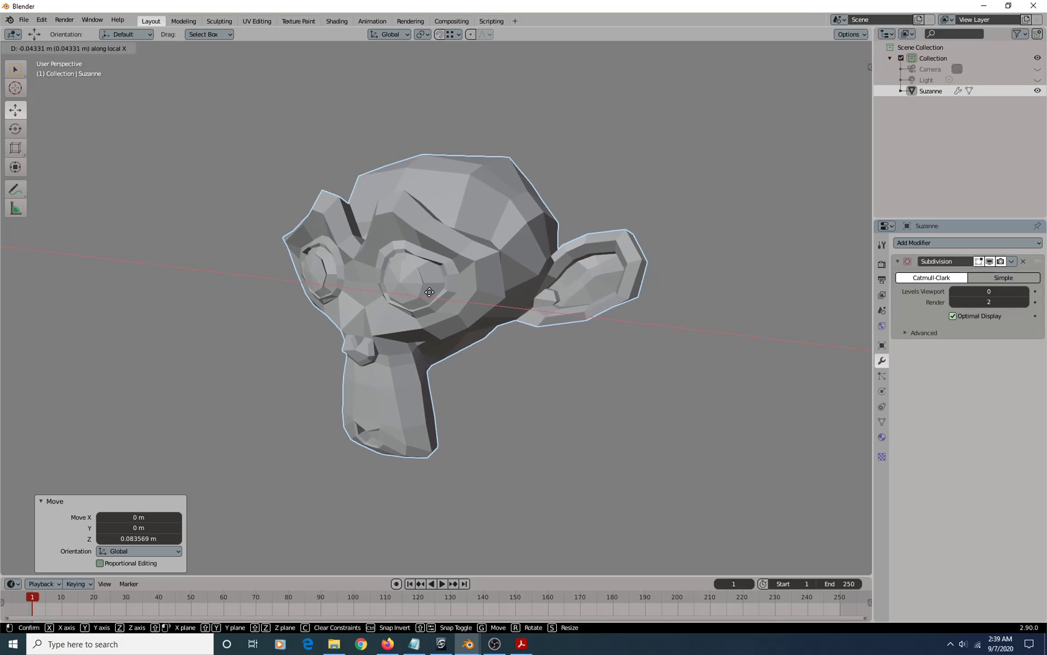
key(z)
key(z)
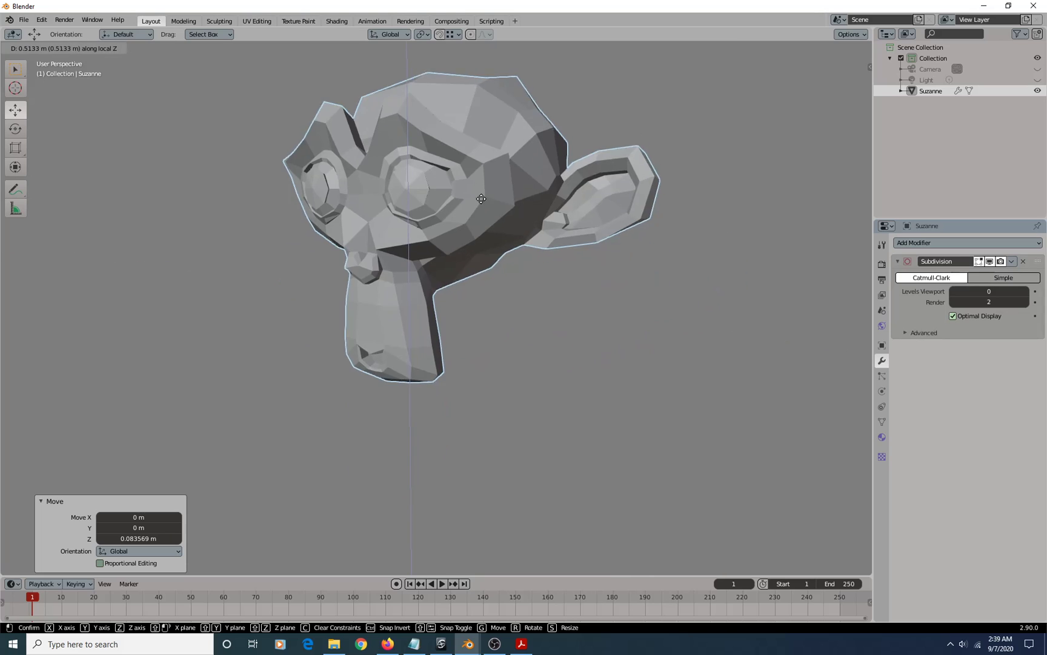
click(499, 256)
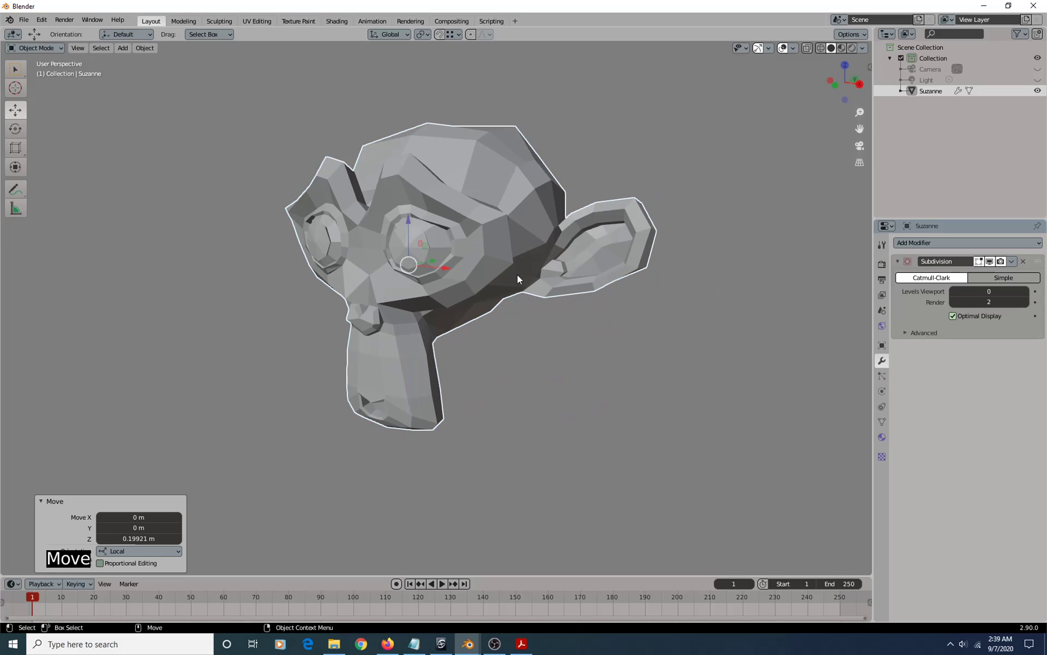
Move the head freely by about -0.19 m in X, -0.11 m in Y and 0.08 m in Z
scroll(501, 283, down, 1)
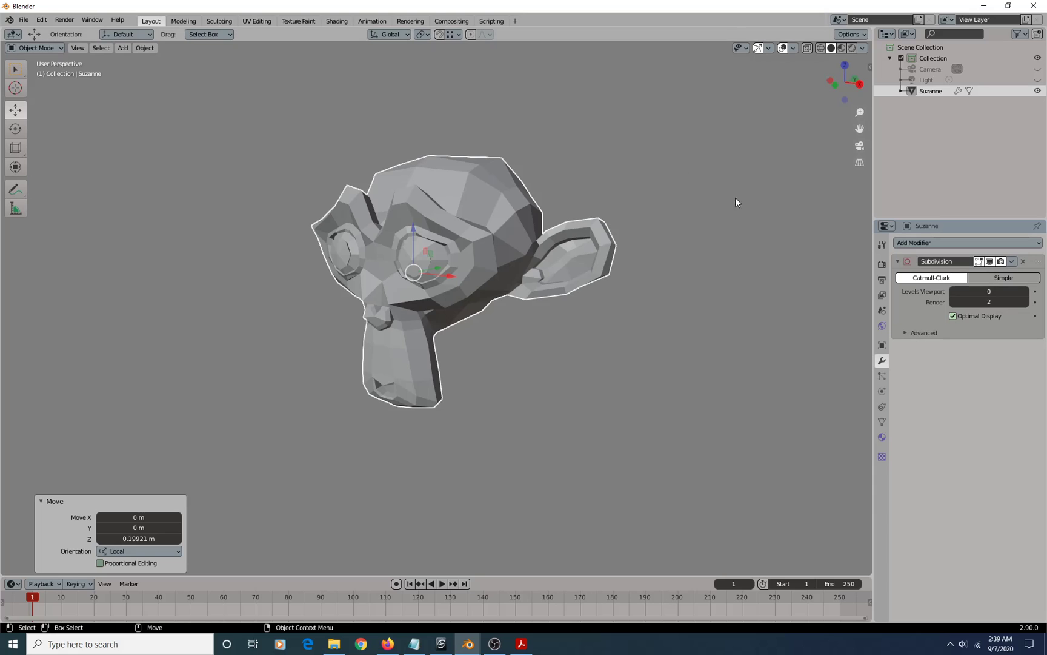
mouse_move(524, 350)
middle_down()
mouse_move(542, 368)
mouse_move(492, 311)
mouse_move(536, 341)
mouse_move(505, 343)
mouse_move(531, 339)
middle_up()
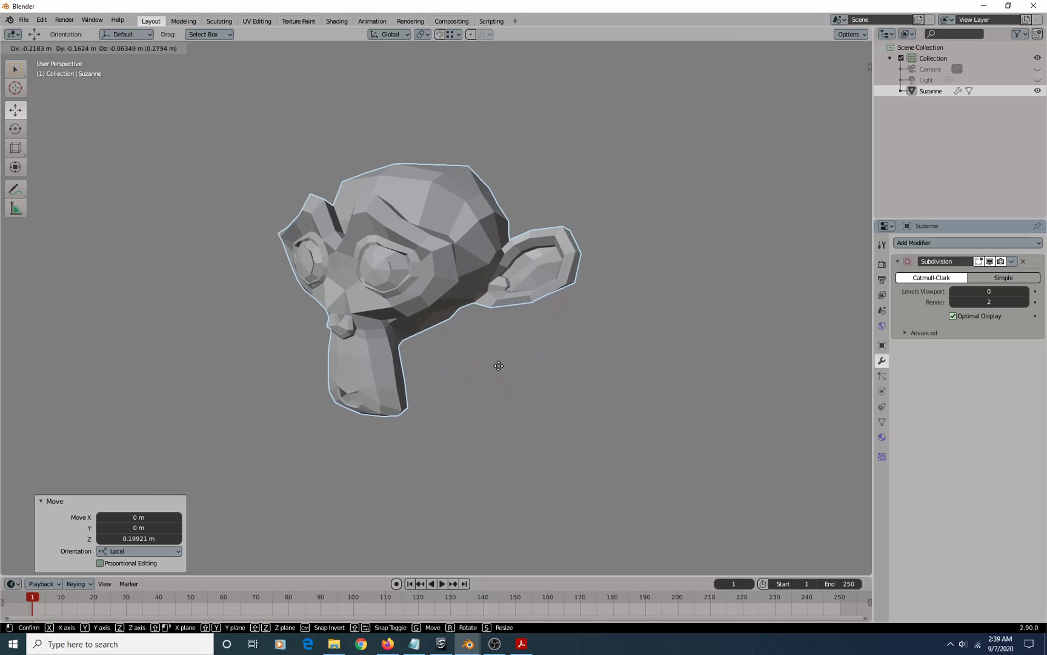
click(498, 339)
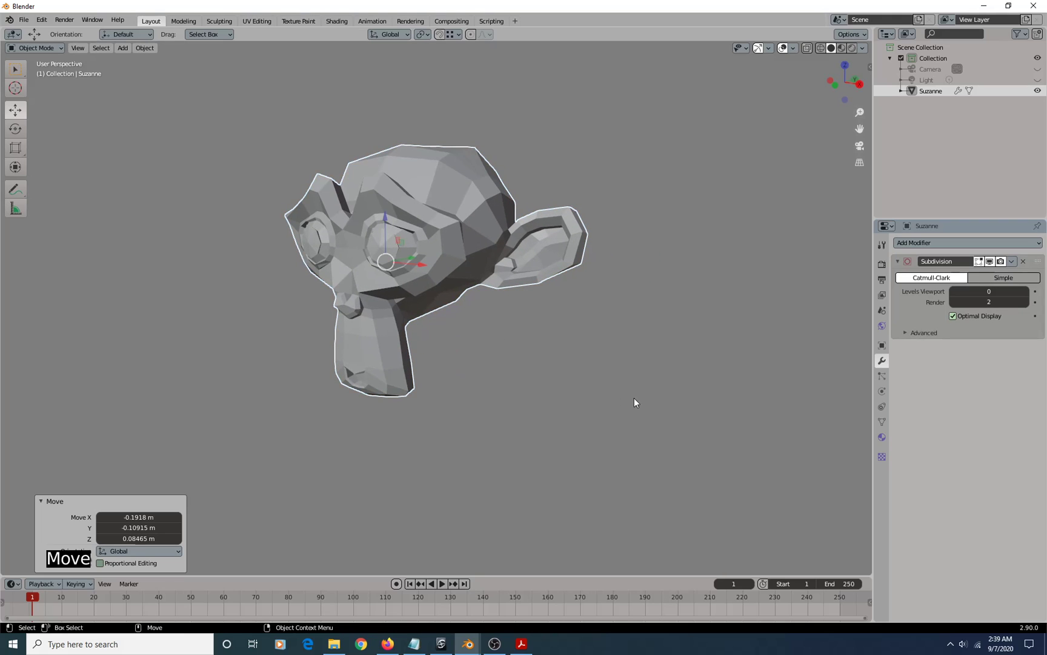
Switch to Softimage and translate the cube to about -2.75 in X and 1.14 in Y using the axis handles
click(440, 643)
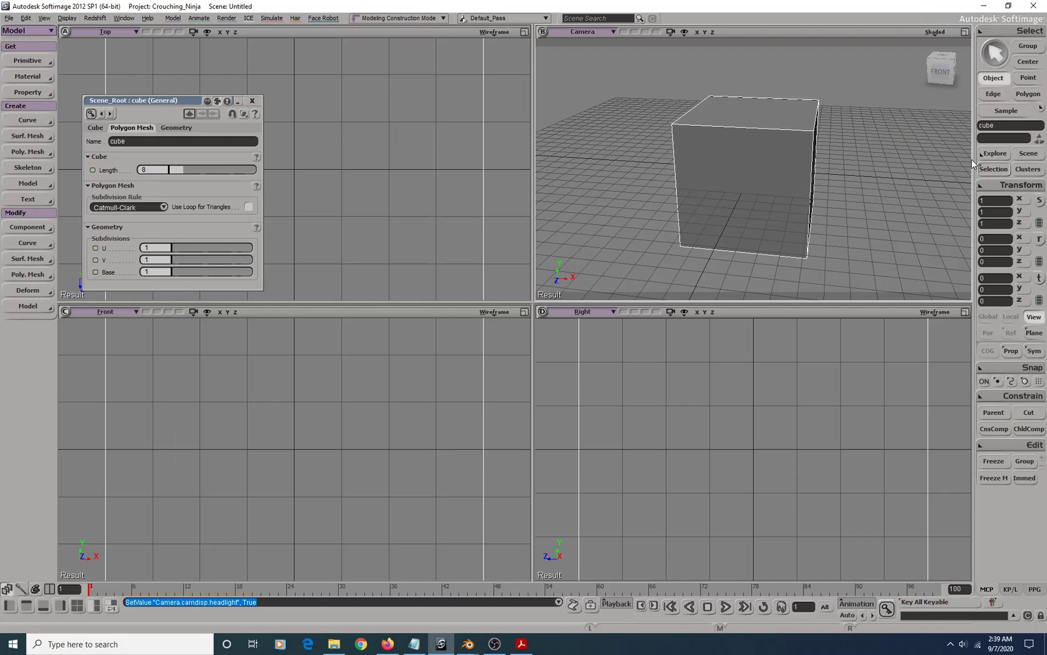
click(769, 143)
key(v)
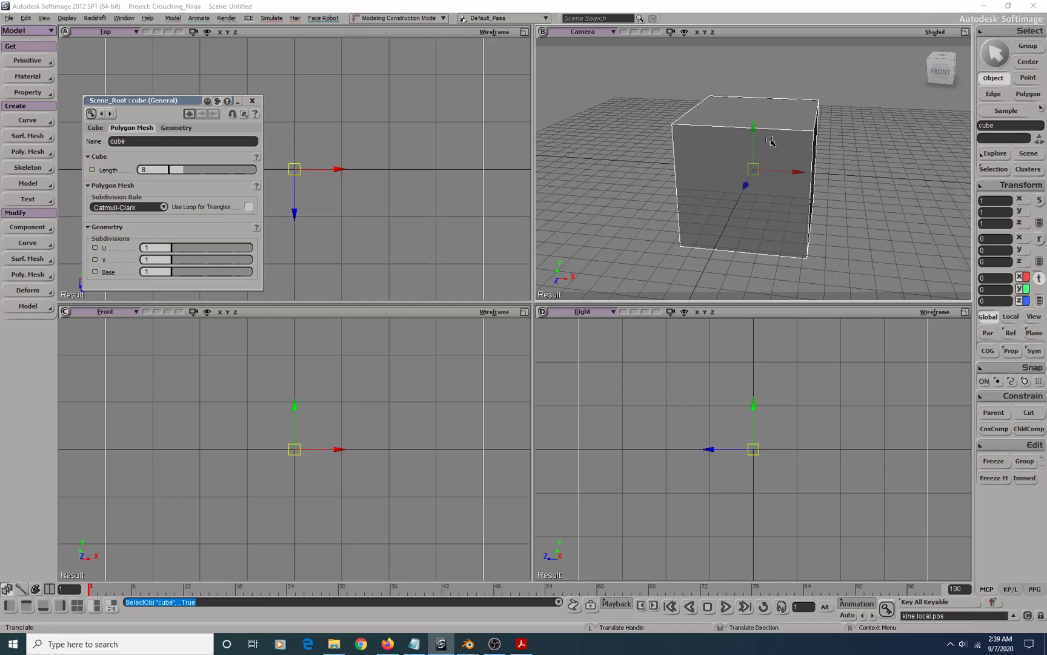
drag(798, 172, 751, 189)
drag(713, 123, 715, 115)
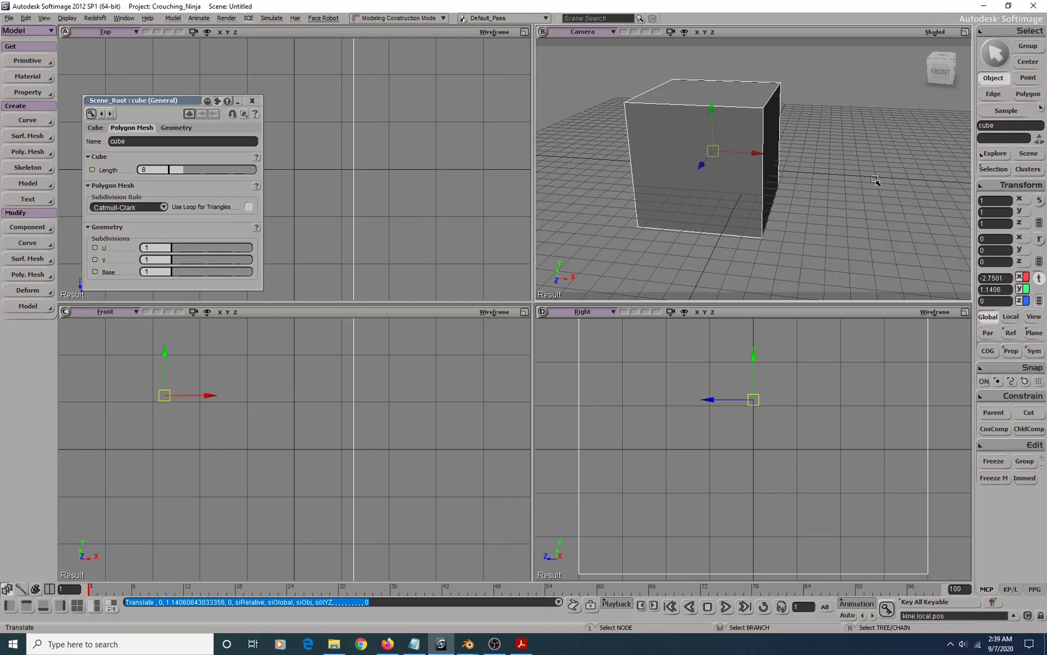
Turn off Enable Transform Manipulators and translate the cube freely to about X -2.23, Y 3.24, Z -3.76
click(1011, 188)
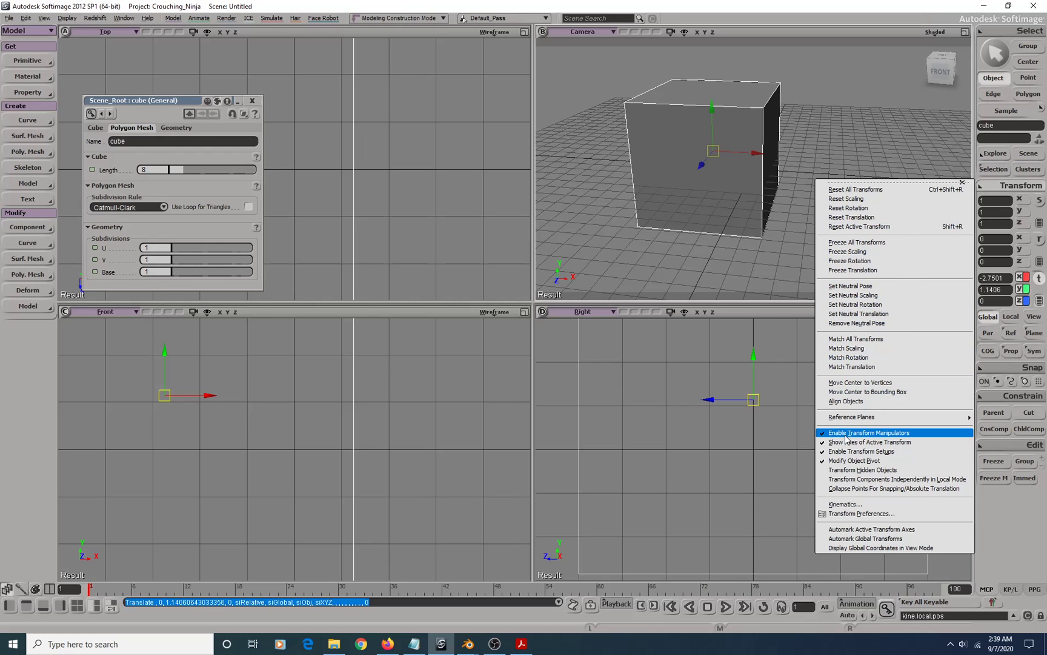
click(871, 434)
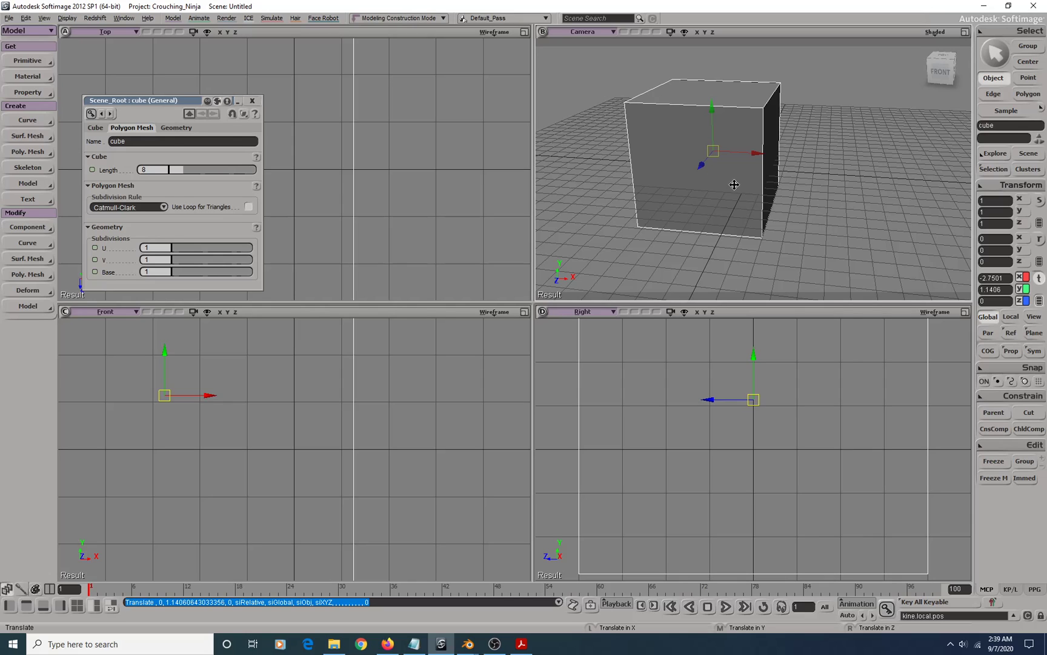
drag(886, 171, 863, 155)
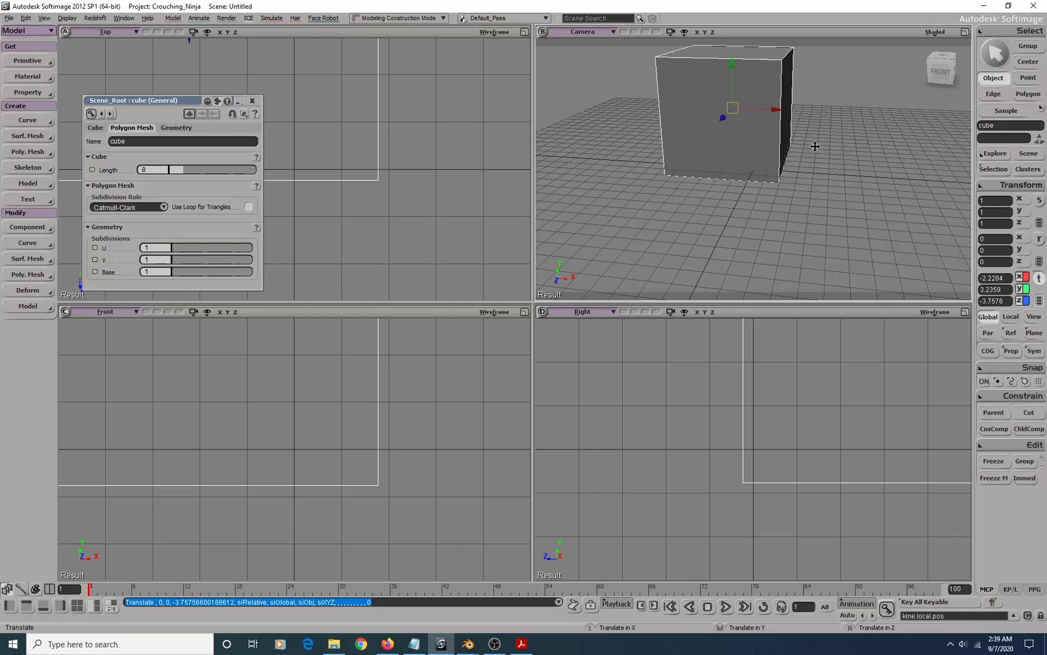
key(space)
Switch back to Blender, try constraining a free move of the head to other axes, and raise it about 0.31 m along global Z
mouse_move(467, 643)
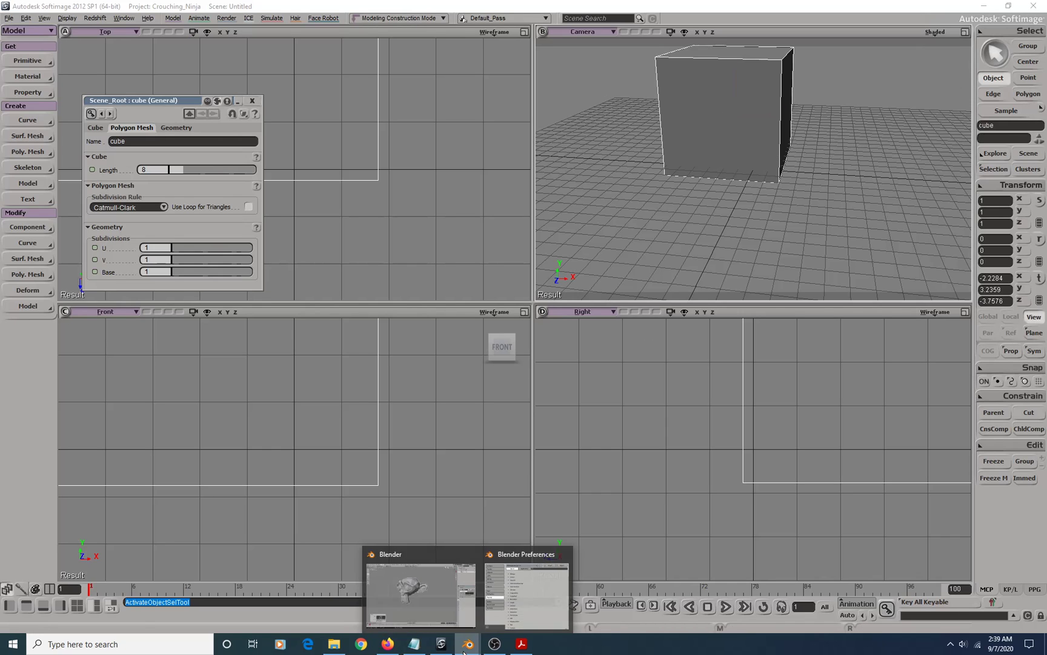
click(431, 603)
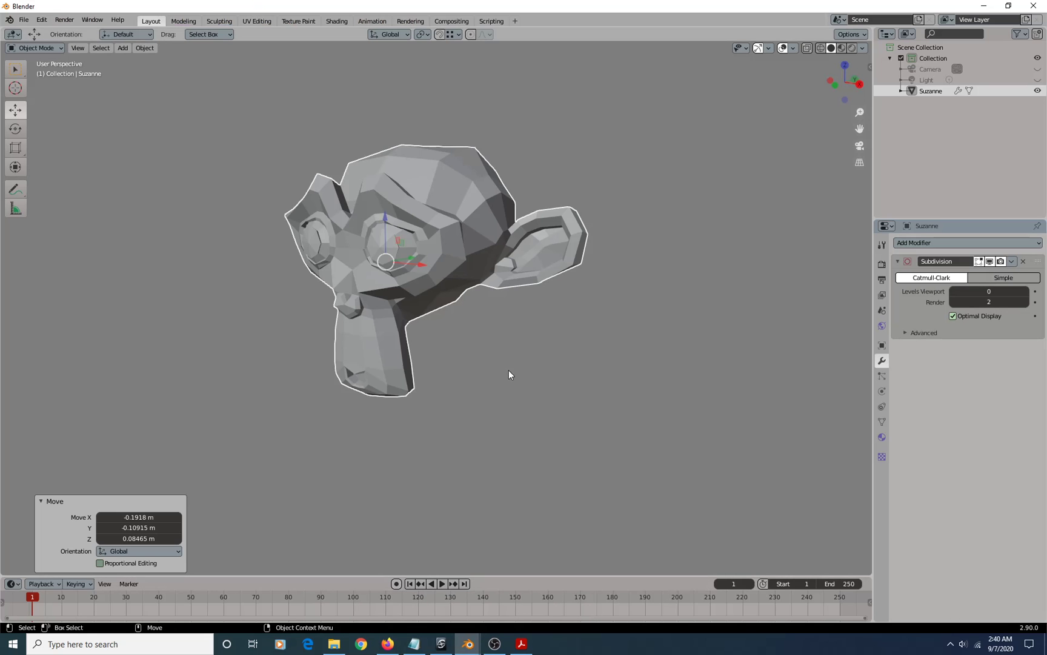
middle_drag(526, 369, 549, 361)
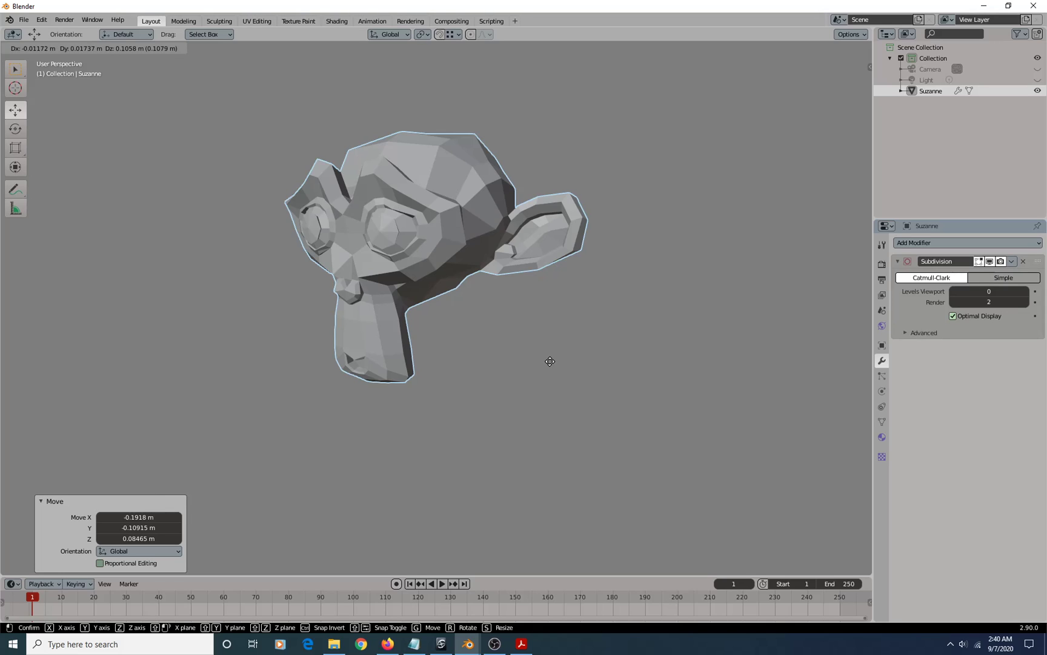
key(x)
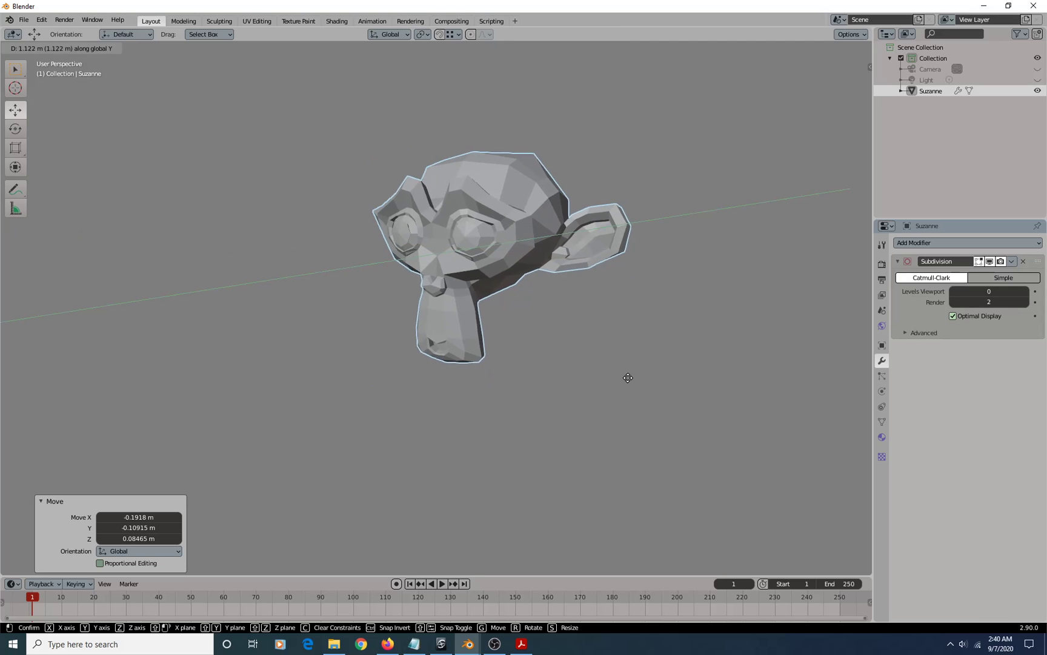
key(z)
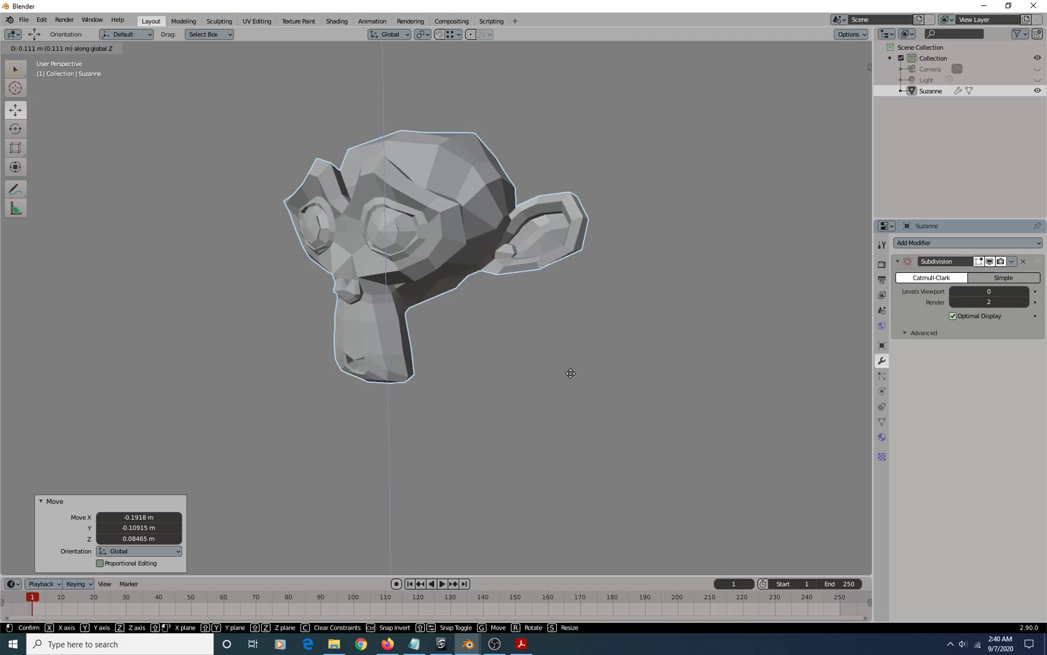
click(557, 338)
Rotate the head around the vertical axis to face the other way, and tilt it about -22.7° around X
scroll(478, 295, down, 2)
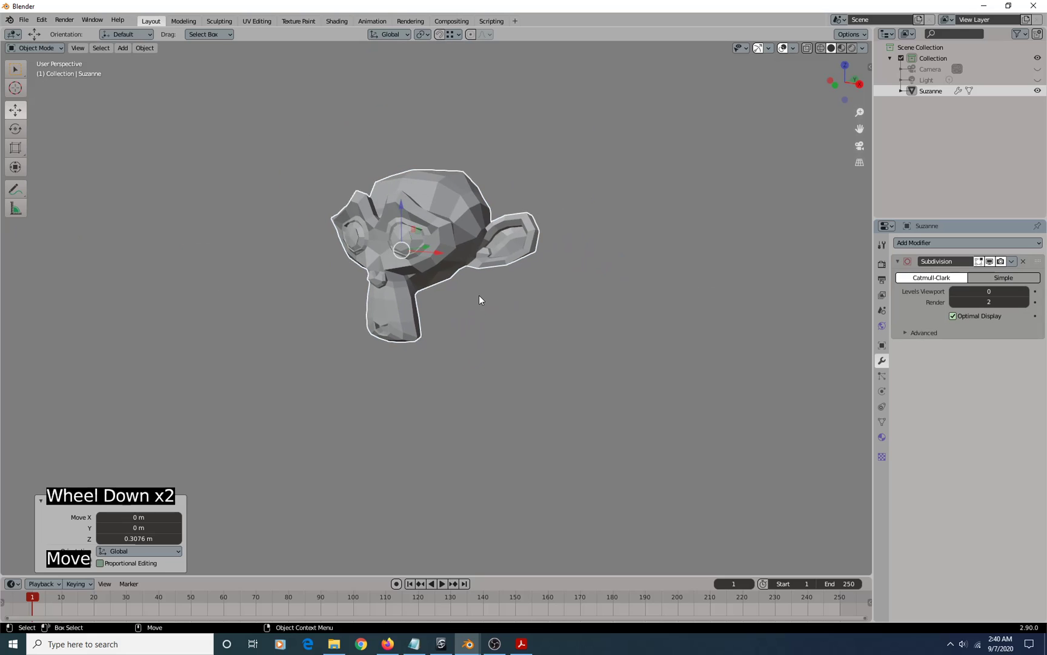
alt+drag(436, 264, 455, 299)
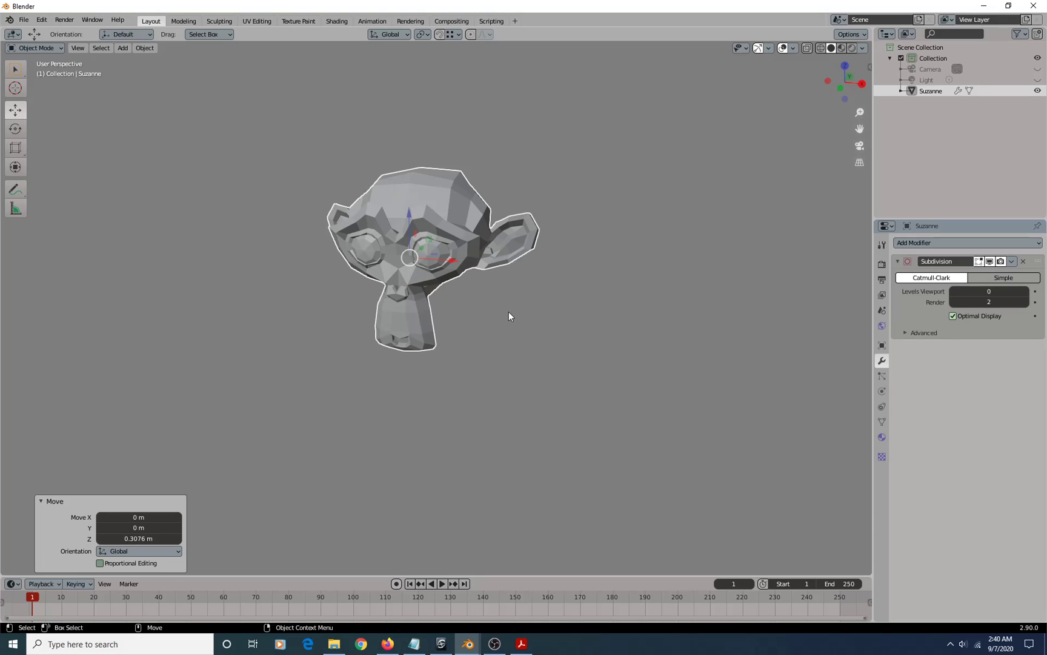
key(c)
drag(417, 269, 463, 269)
mouse_move(404, 245)
mouse_down()
mouse_move(418, 209)
mouse_move(412, 225)
mouse_up()
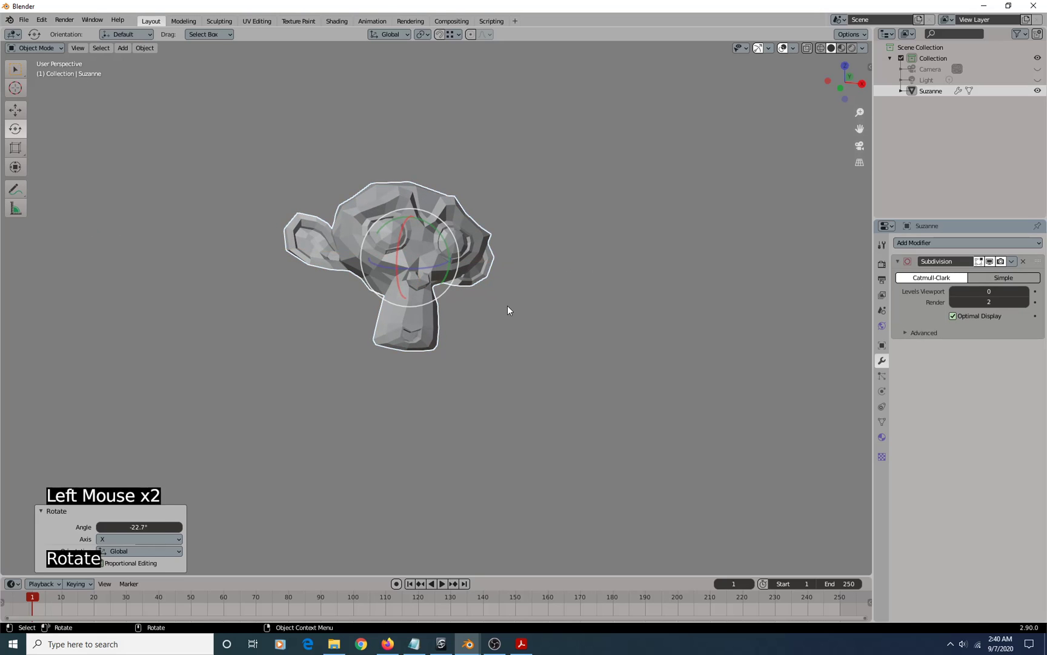
Start moving the head freely and cycle the constraint through the global and local X and Y axes
key(v)
mouse_move(549, 354)
middle_down()
mouse_move(595, 349)
mouse_move(556, 346)
middle_up()
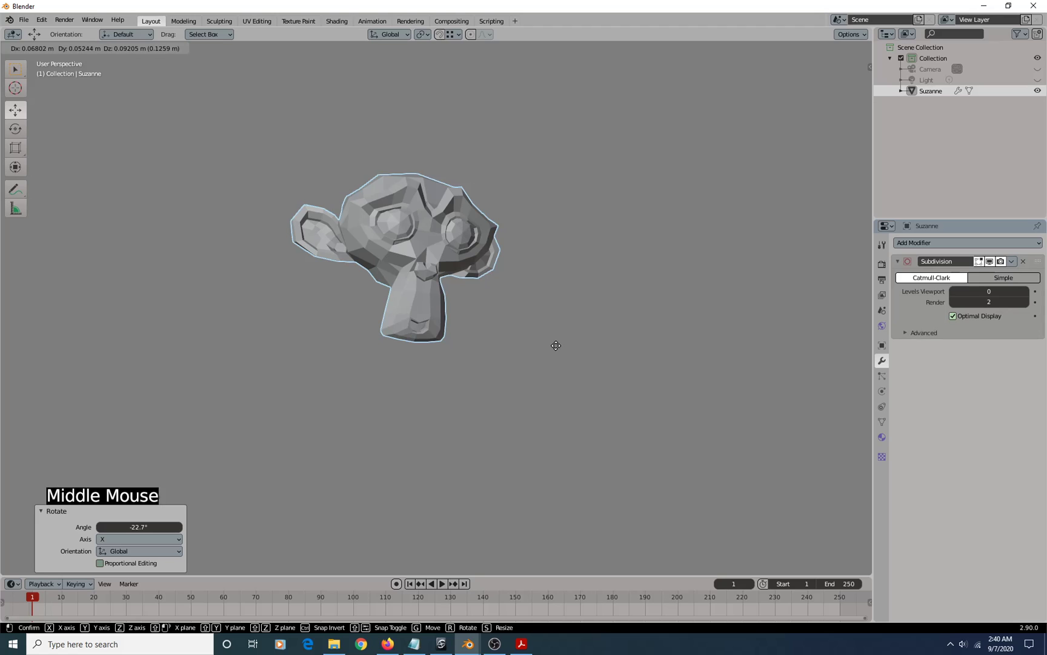
key(x)
middle_drag(556, 345, 571, 362)
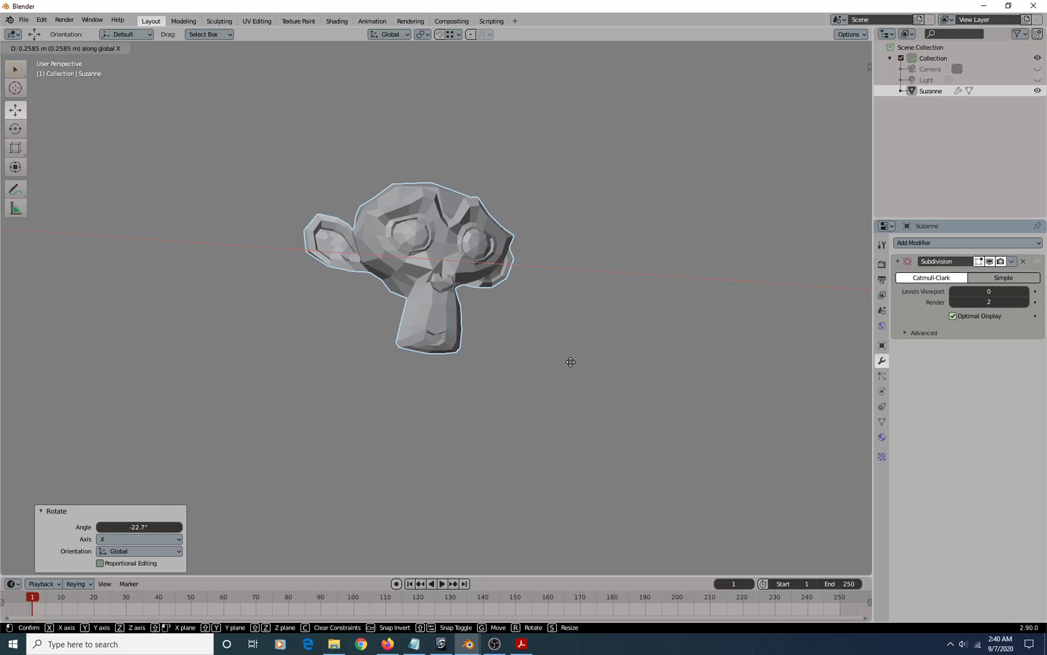
key(x)
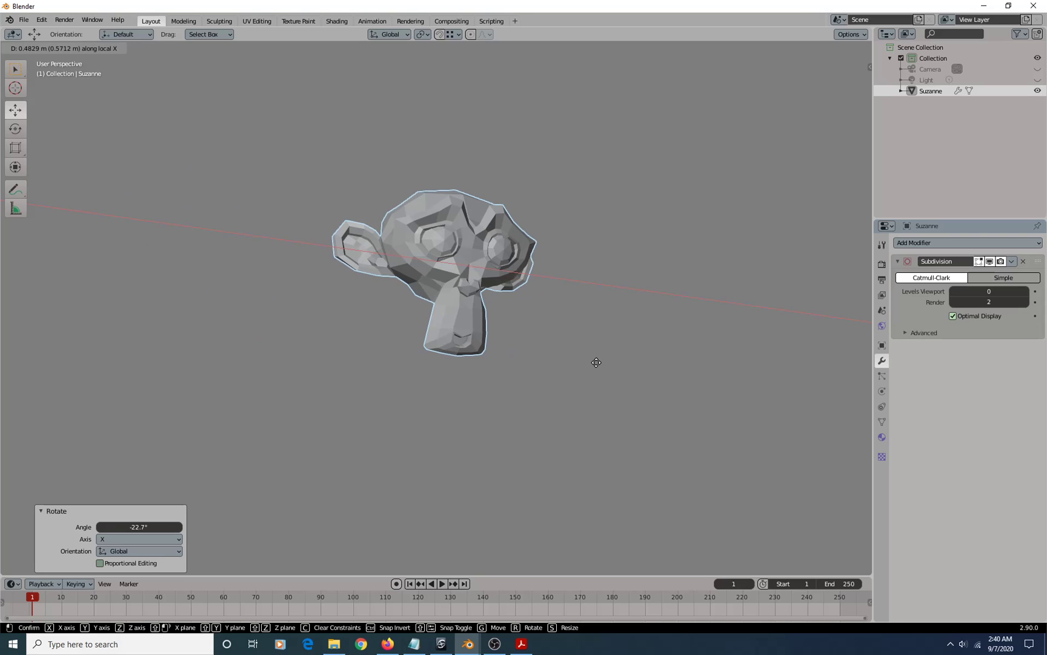
key(x)
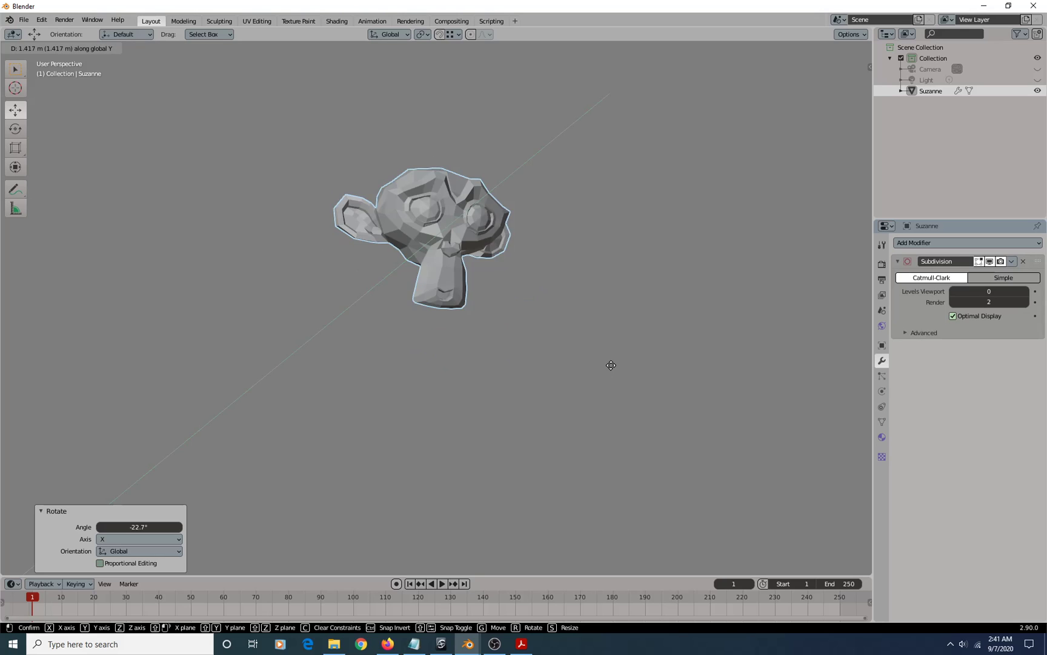
key(y)
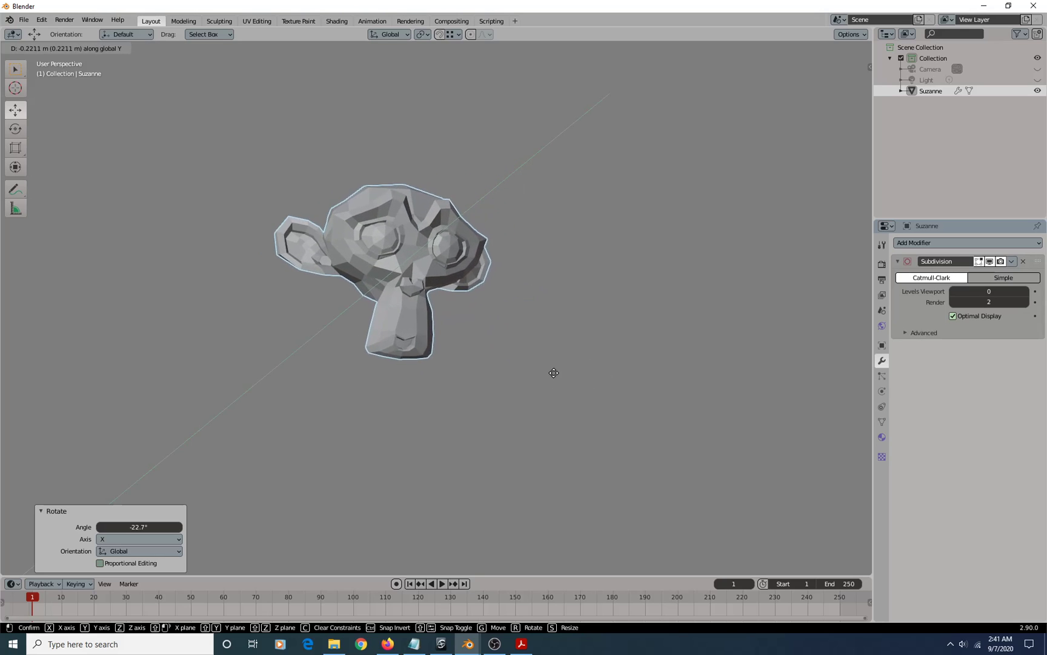
key(y)
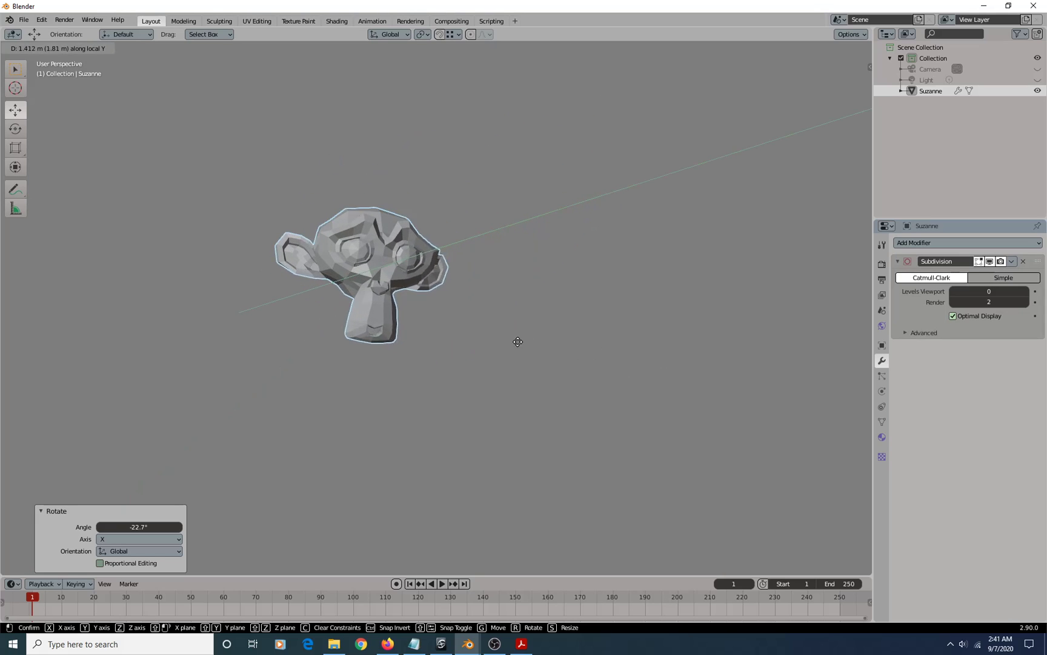
Raise the head about 0.44 m along its local Z axis, and activate the Rotate tool
key(z)
key(z)
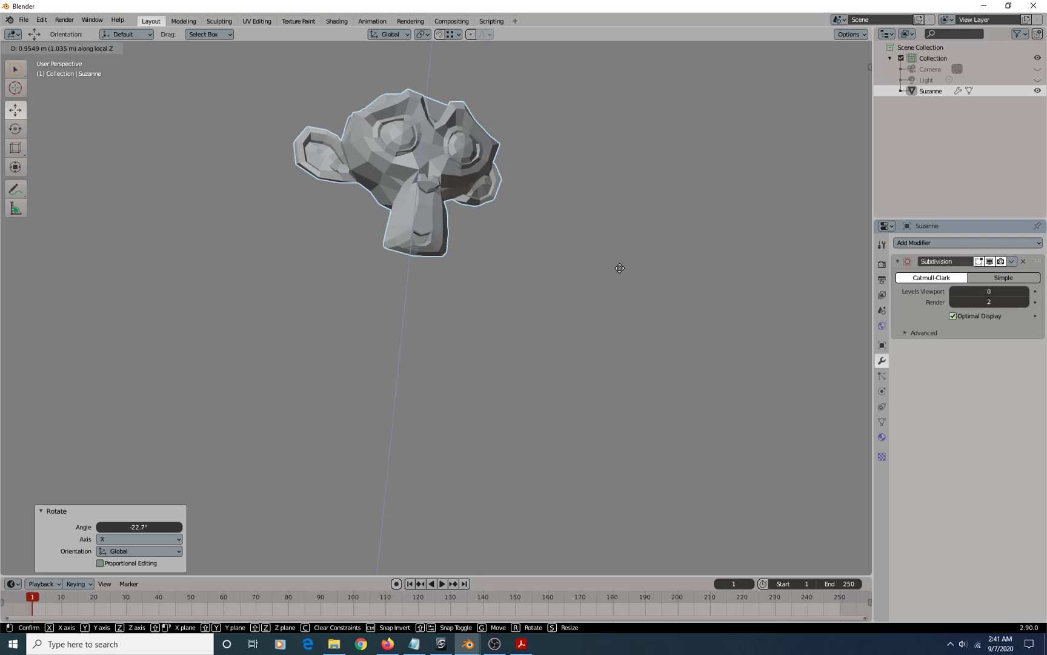
key(z)
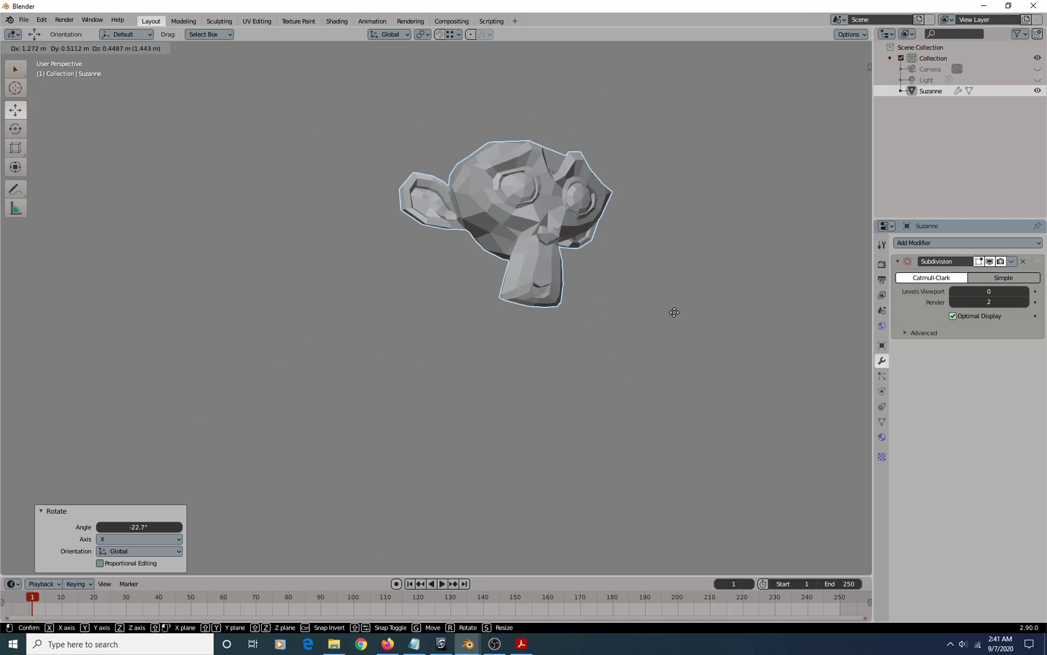
key(z)
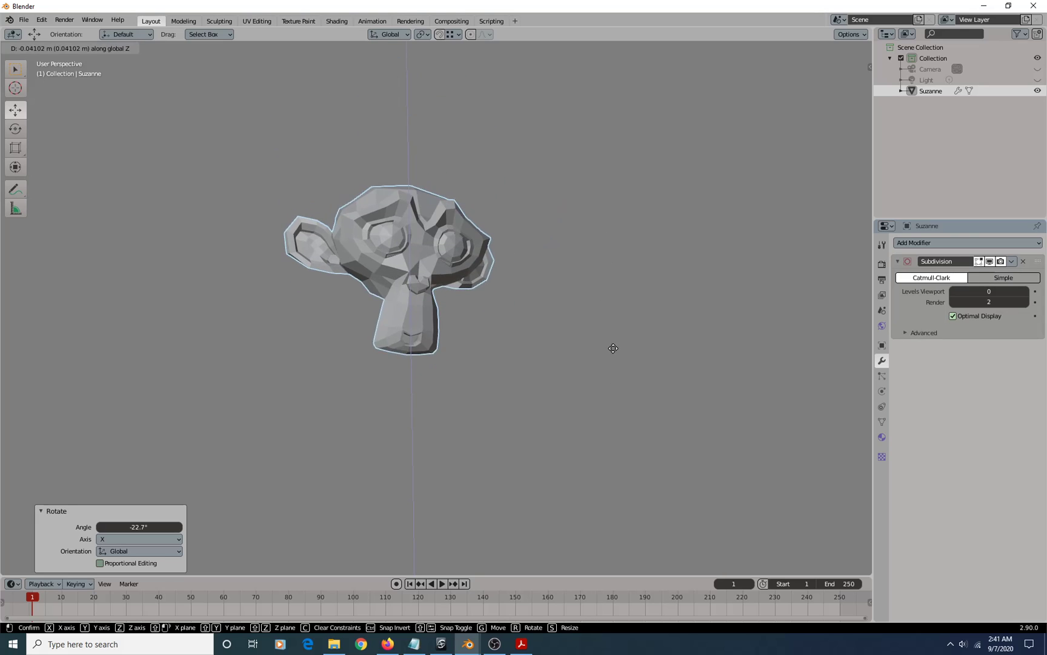
key(z)
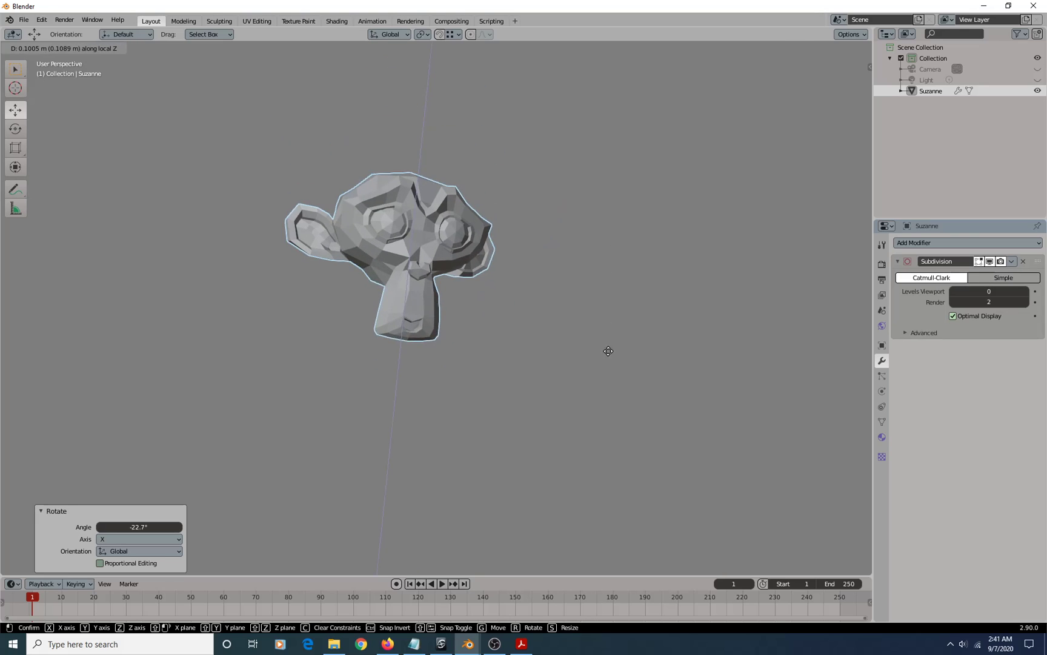
click(609, 326)
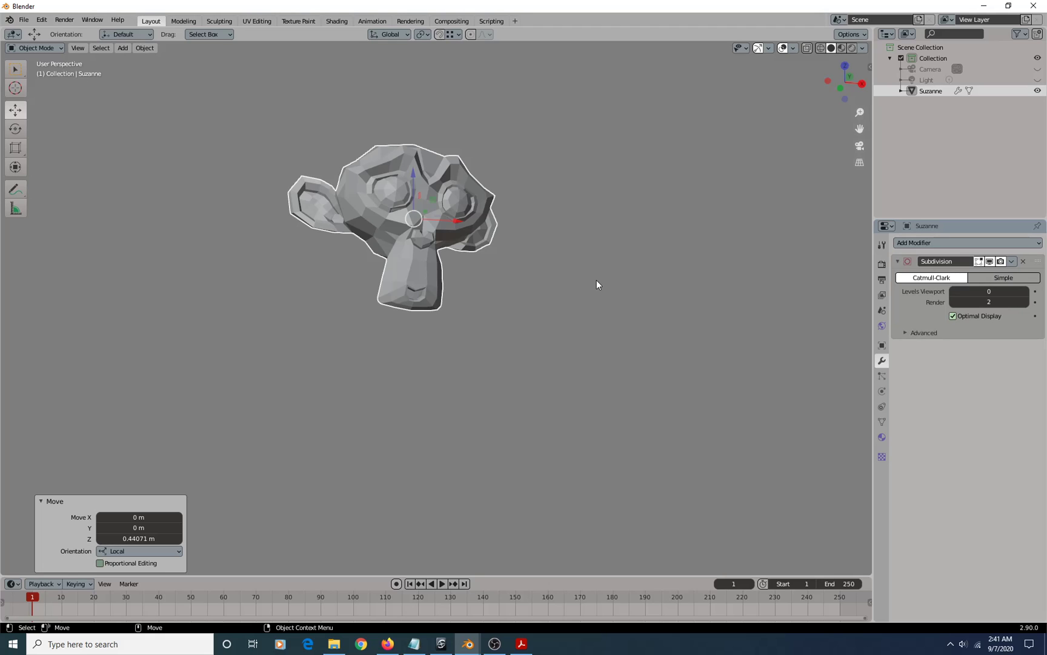
alt+drag(589, 265, 562, 268)
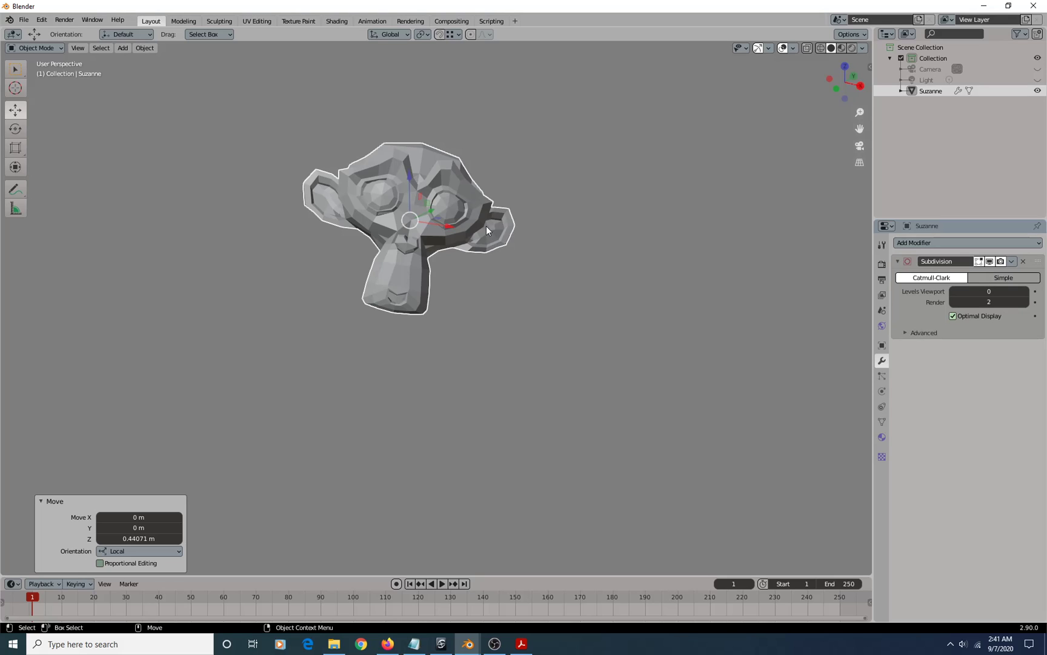
key(r)
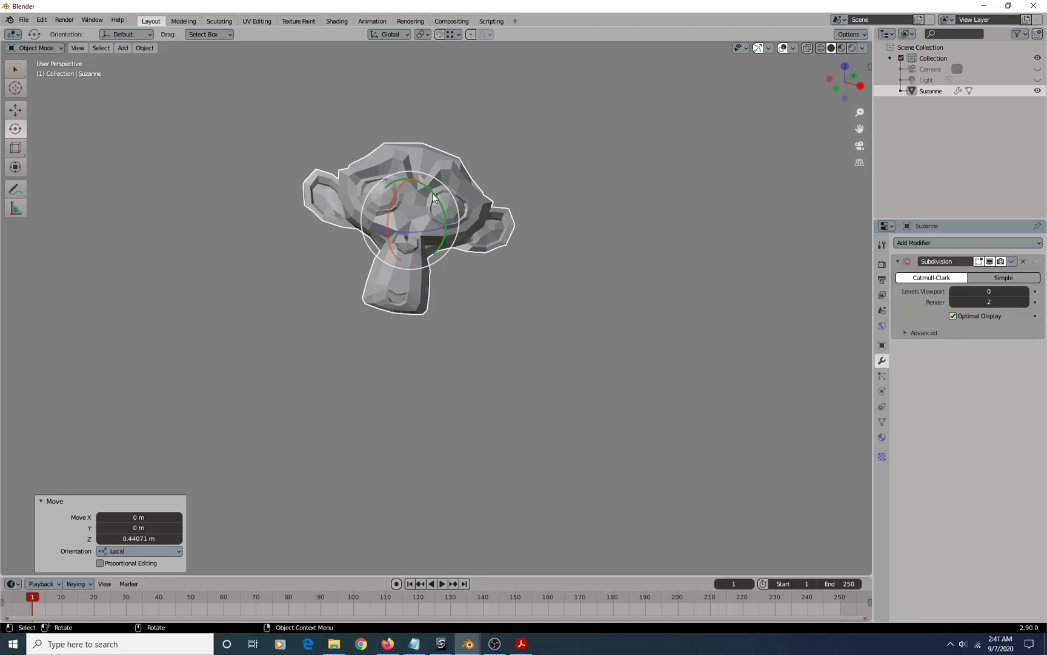
Switch to Softimage and rotate the cube 15° around its Z axis
click(441, 644)
scroll(734, 154, down, 2)
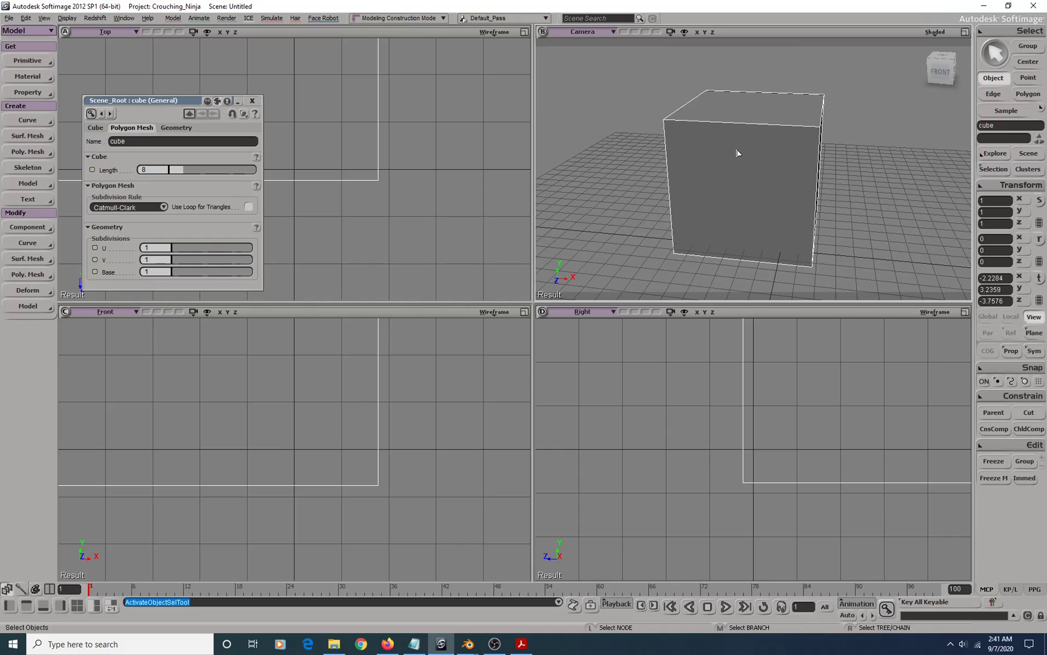
key(c)
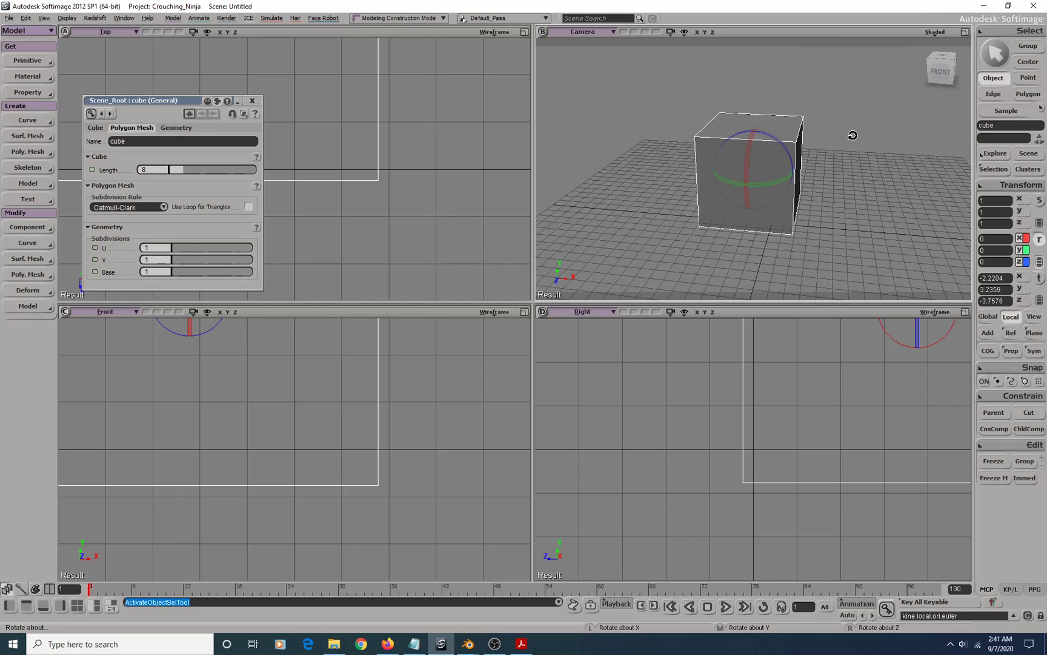
mouse_move(851, 134)
right_down()
mouse_move(857, 169)
mouse_move(846, 140)
mouse_move(795, 102)
mouse_move(804, 134)
mouse_move(773, 109)
mouse_move(716, 107)
mouse_move(834, 136)
mouse_move(843, 158)
mouse_move(798, 116)
mouse_move(865, 133)
right_up()
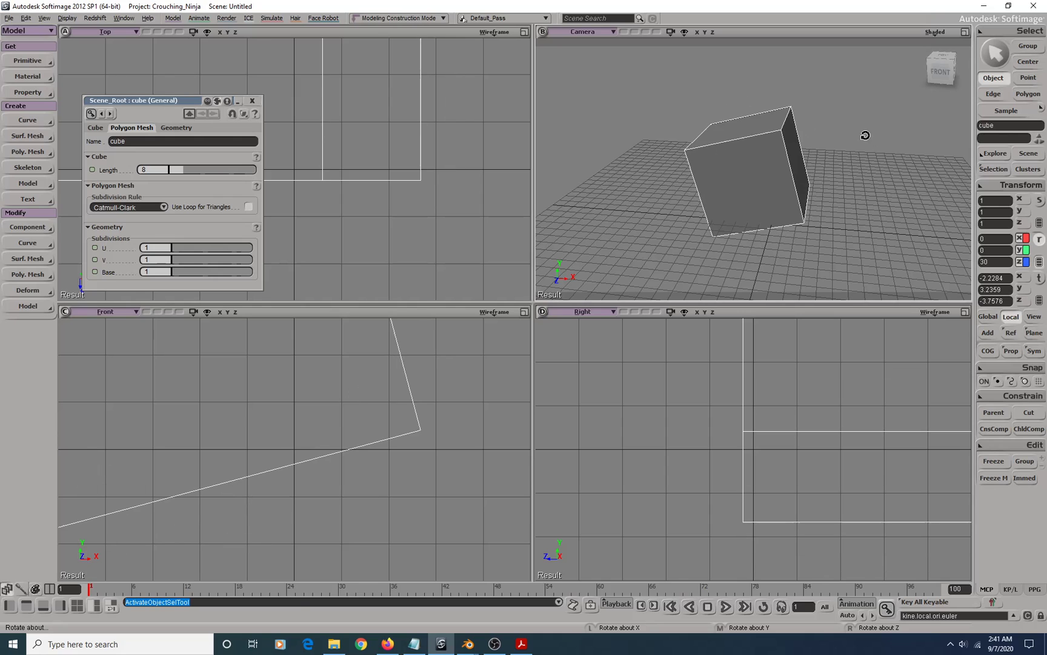
Turn on Enable Transform Manipulators and rotate the cube around local Z to 75°
right_click(1028, 188)
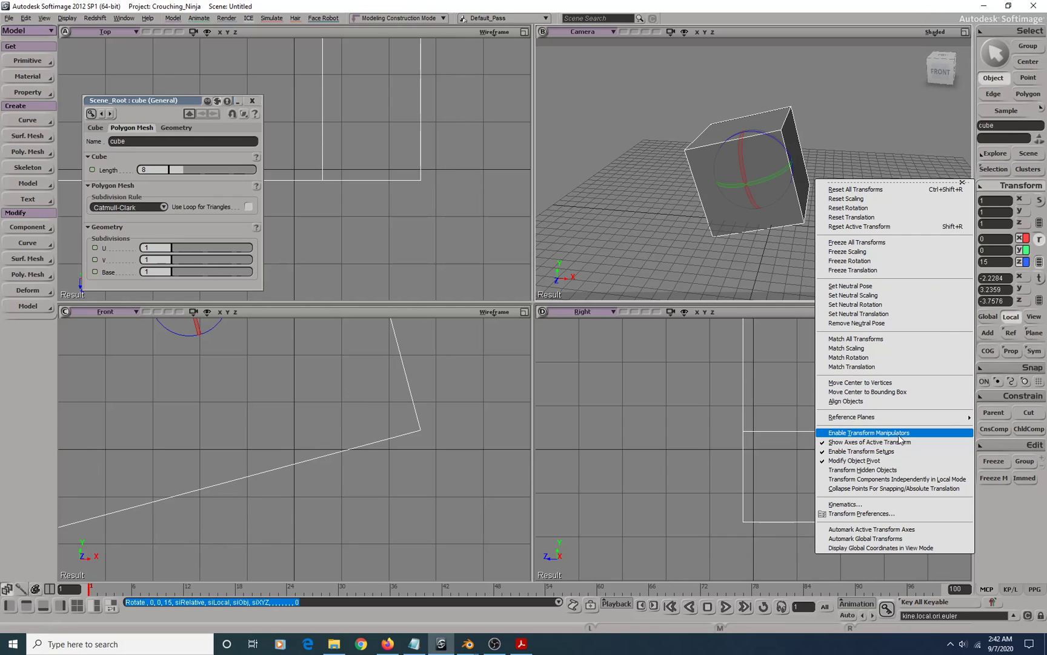
click(869, 432)
right_drag(772, 136, 721, 138)
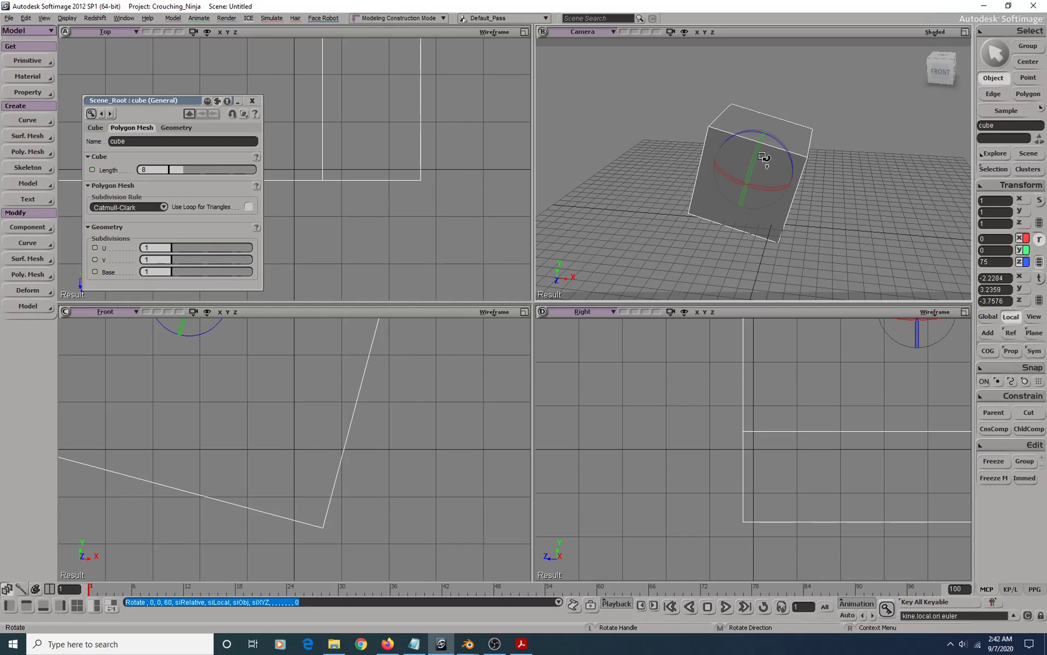
key(space)
Switch back to Blender and rotate the head exactly 90° around global Y
click(468, 644)
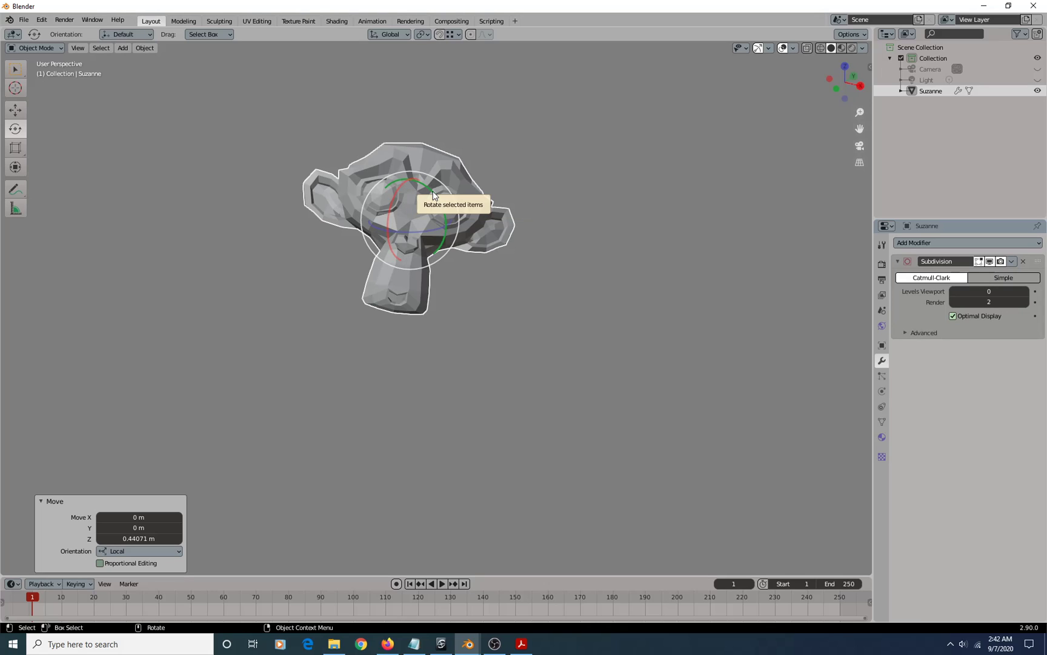
mouse_move(433, 194)
mouse_down()
mouse_move(439, 201)
mouse_move(423, 179)
mouse_move(439, 205)
mouse_move(429, 188)
mouse_up()
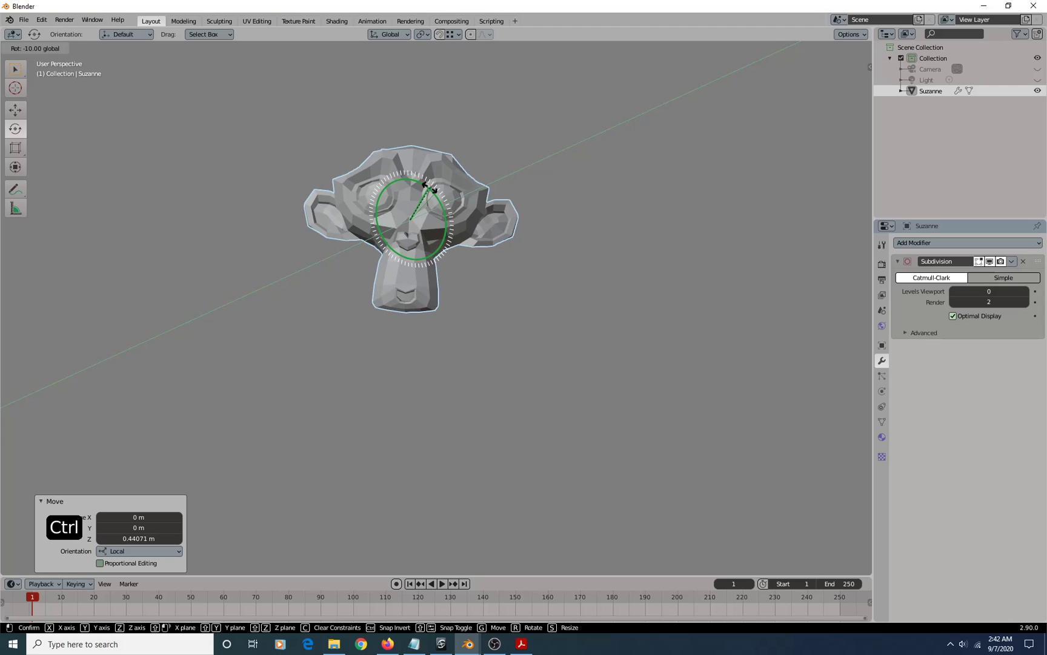
ctrl+drag(429, 188, 436, 188)
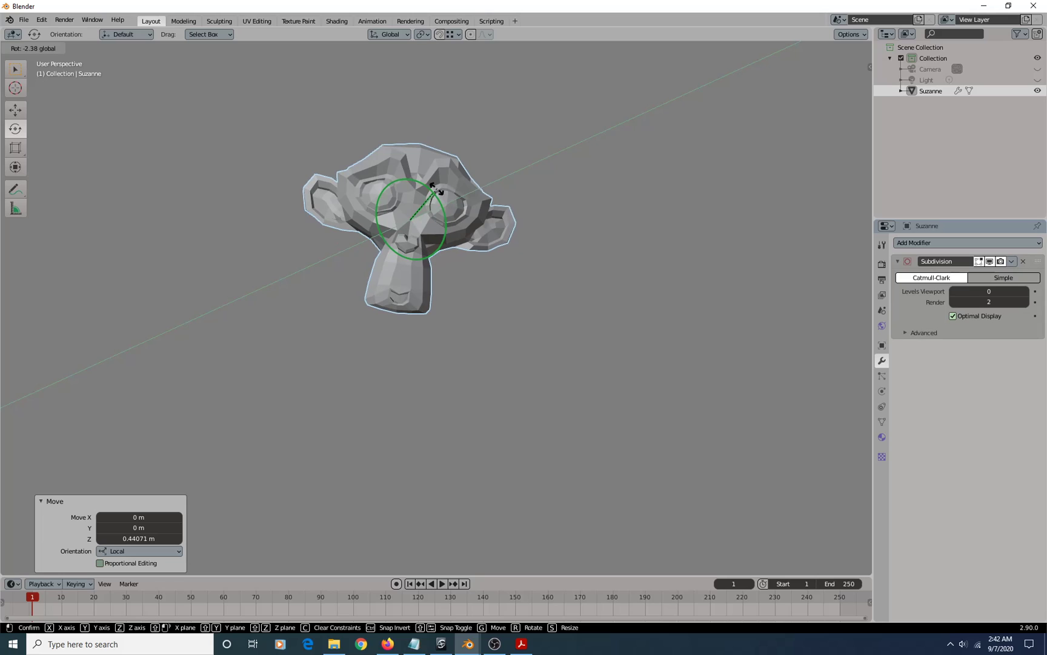
drag(435, 188, 449, 194)
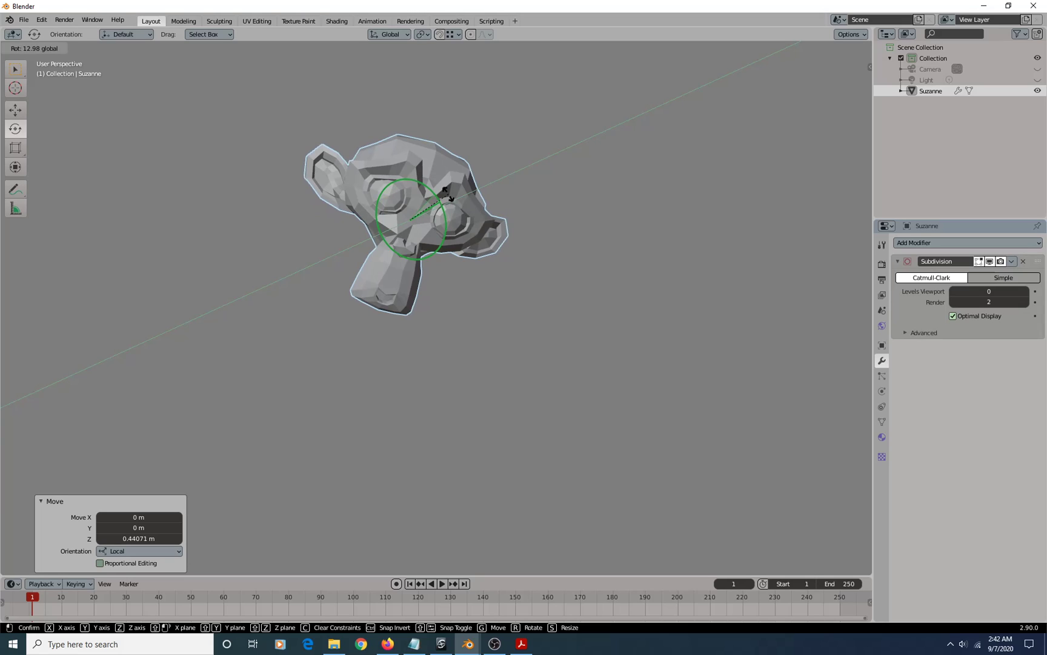
text(90)
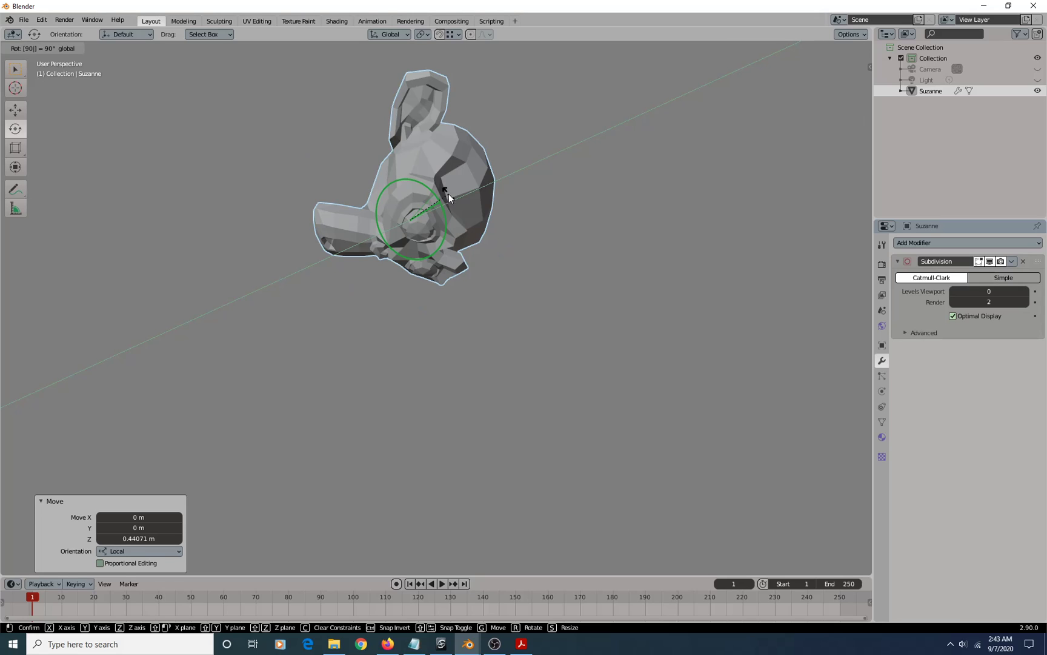
key(Return)
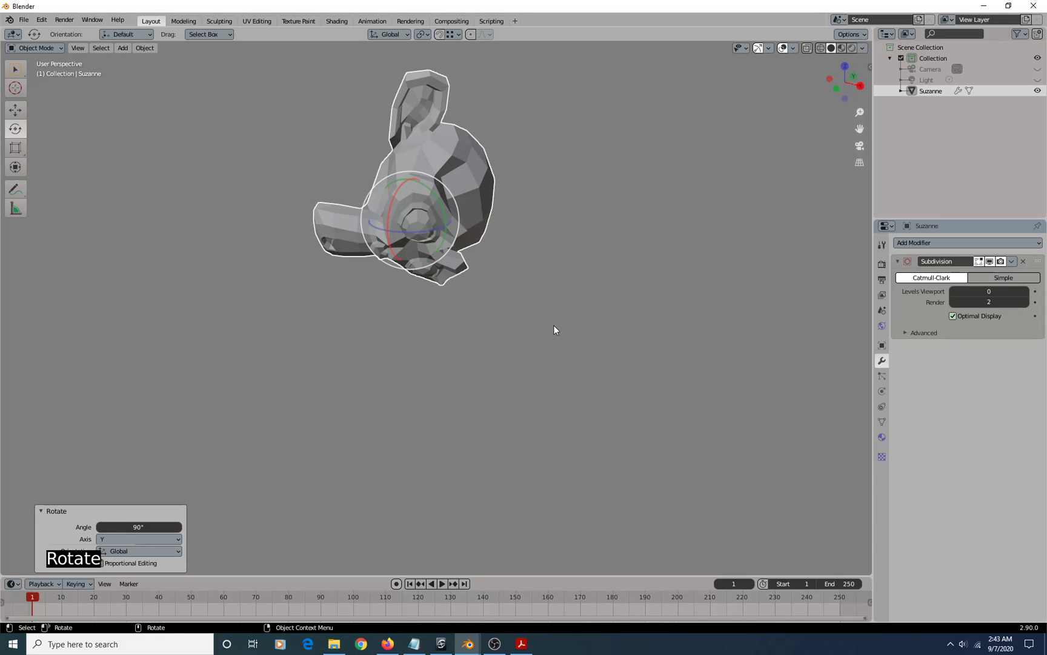
alt+drag(544, 358, 522, 354)
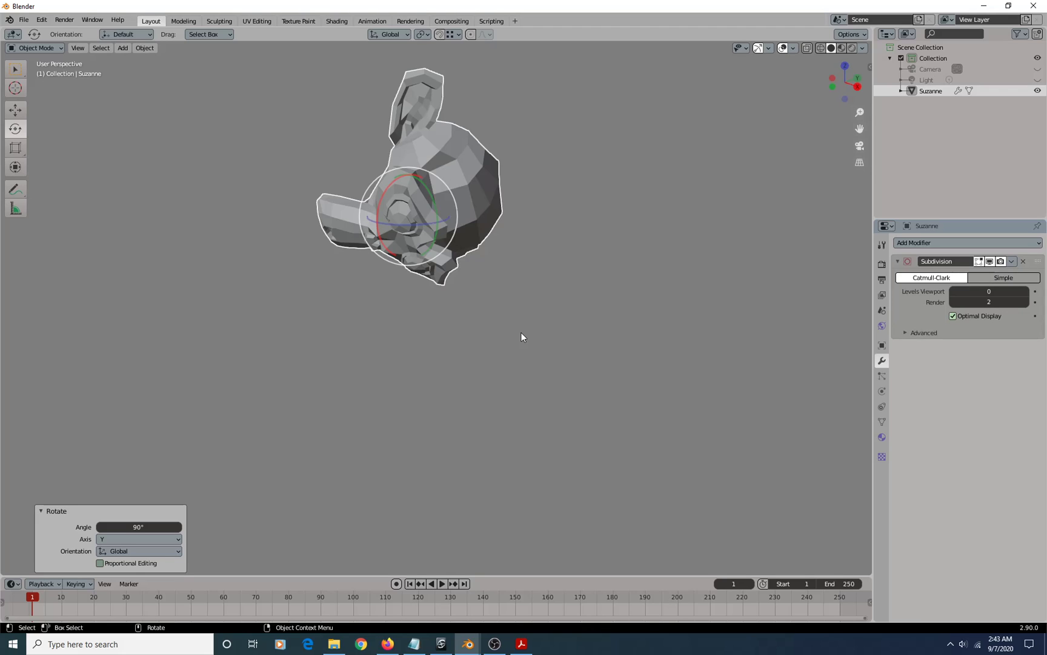
Switch to Softimage, translate the cube to about X -19.66, Y 10.46, Z -3.51, and rotate it to about Y -25.07, Z 43.87
click(440, 644)
scroll(736, 180, down, 5)
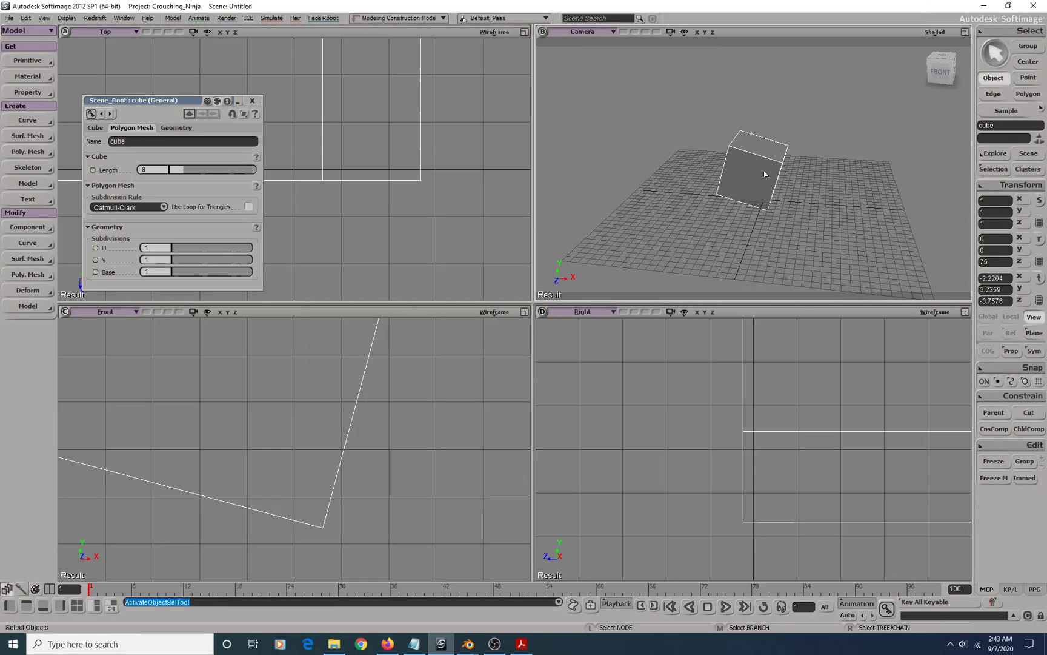
key(v)
drag(762, 177, 633, 136)
key(c)
key(space)
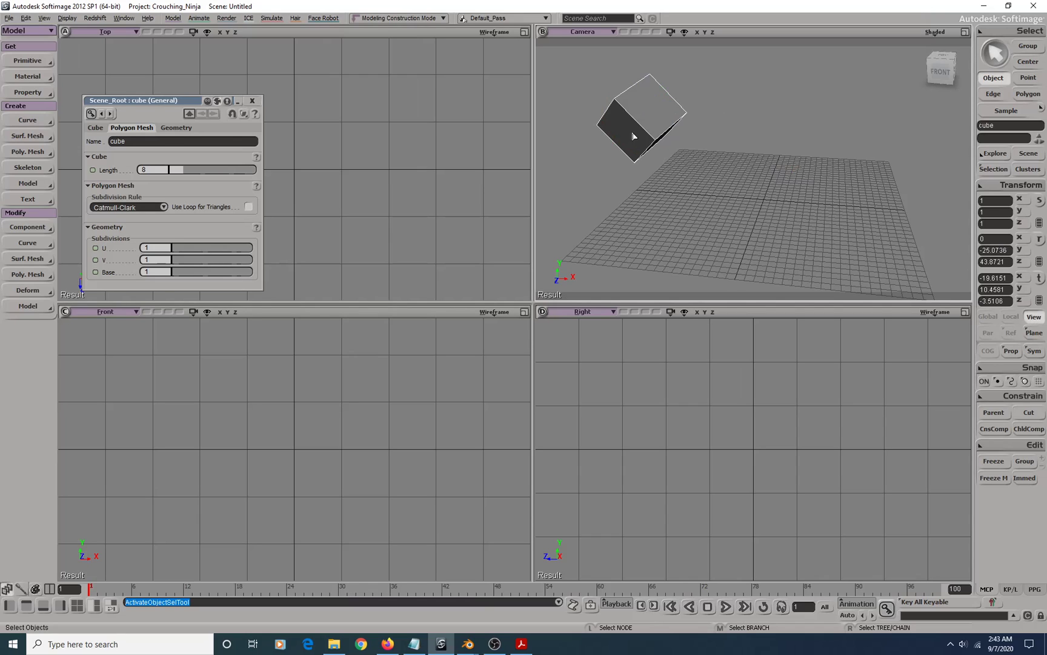
Reset all transforms of the cube, and switch to Blender to clear the head's location, rotation and scale
key(ctrl+shift+r)
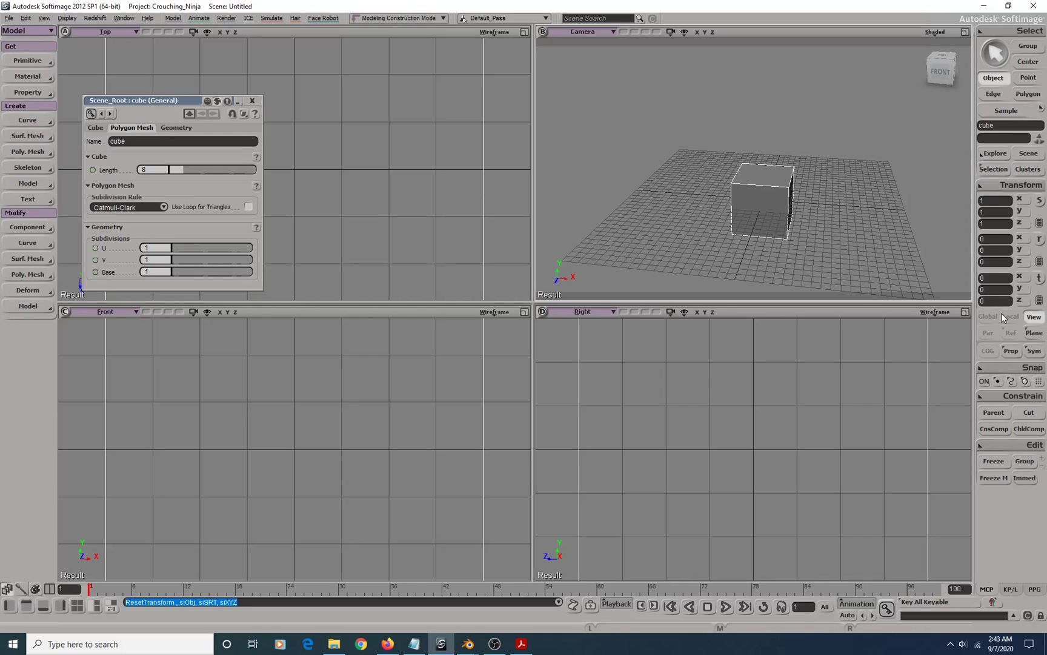
click(441, 647)
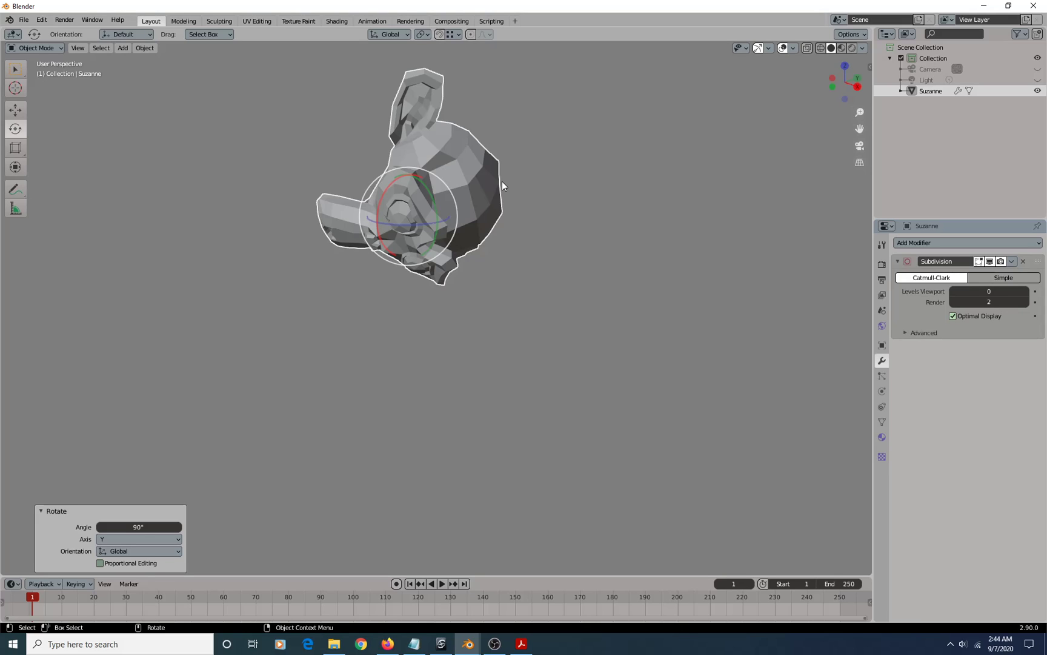
key(shift+ctrl)
key(shift+ctrl+r)
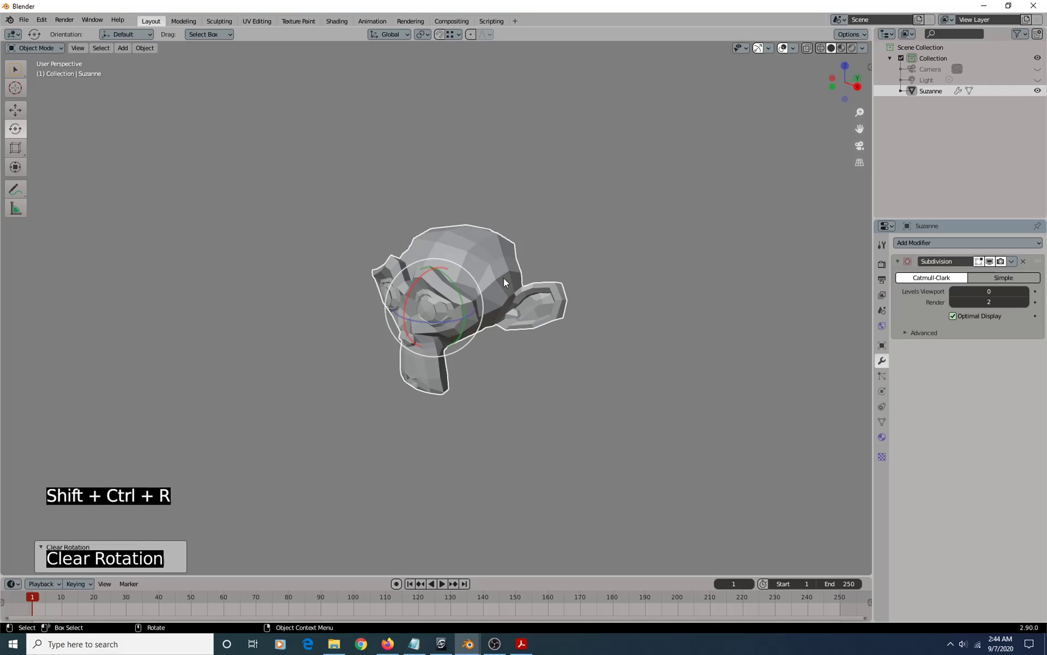
alt+drag(455, 400, 514, 350)
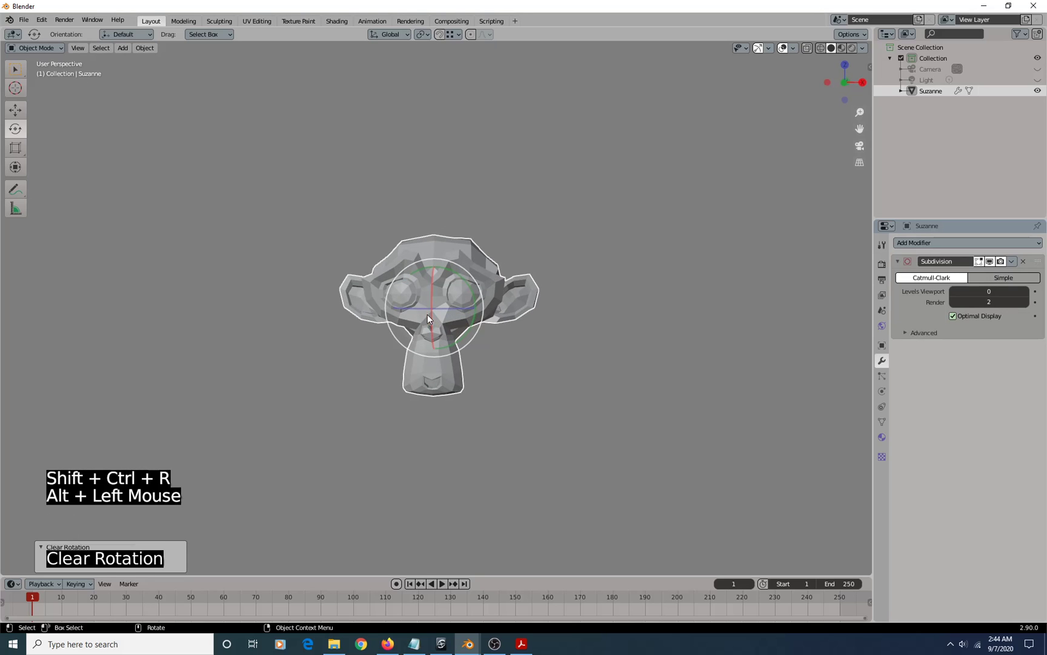
Scale the head uniformly by about 1.43, and clear its scale
key(x)
middle_drag(540, 399, 598, 428)
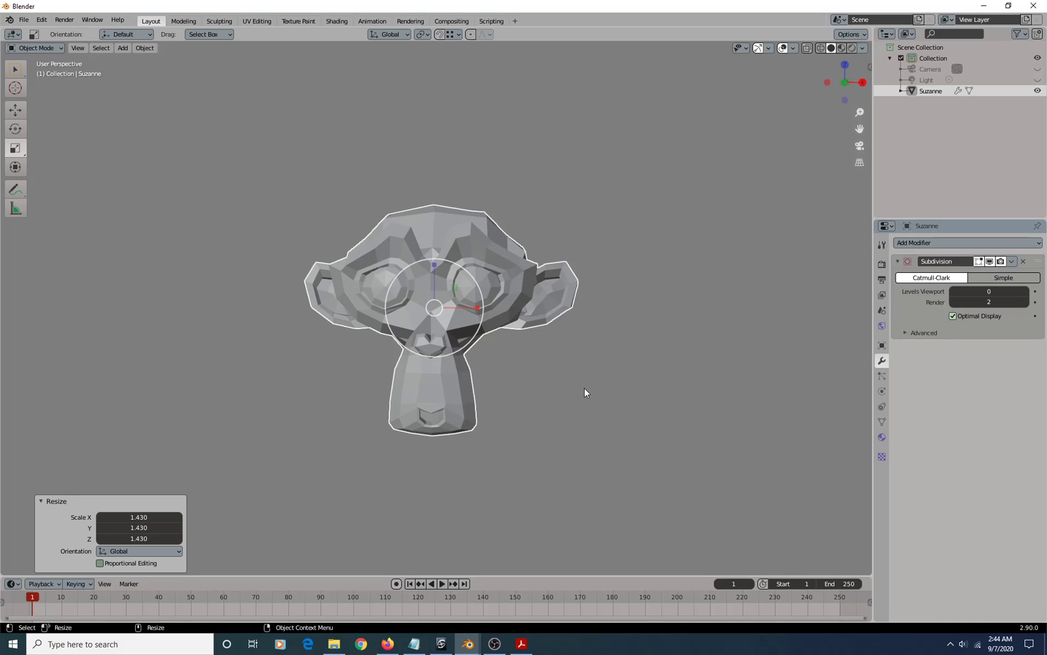
key(alt+s)
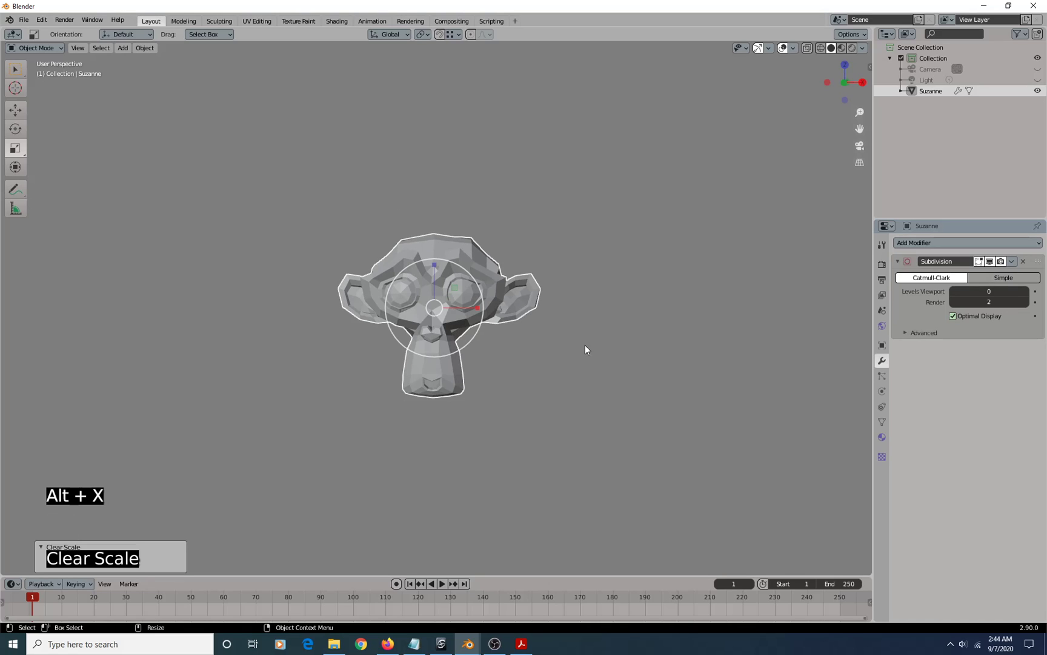
Rotate the head freely, move it about -1.40 m in X and 1.09 m in Z, and clear only its location
key(c)
middle_drag(614, 368, 498, 383)
key(v)
middle_drag(625, 437, 516, 351)
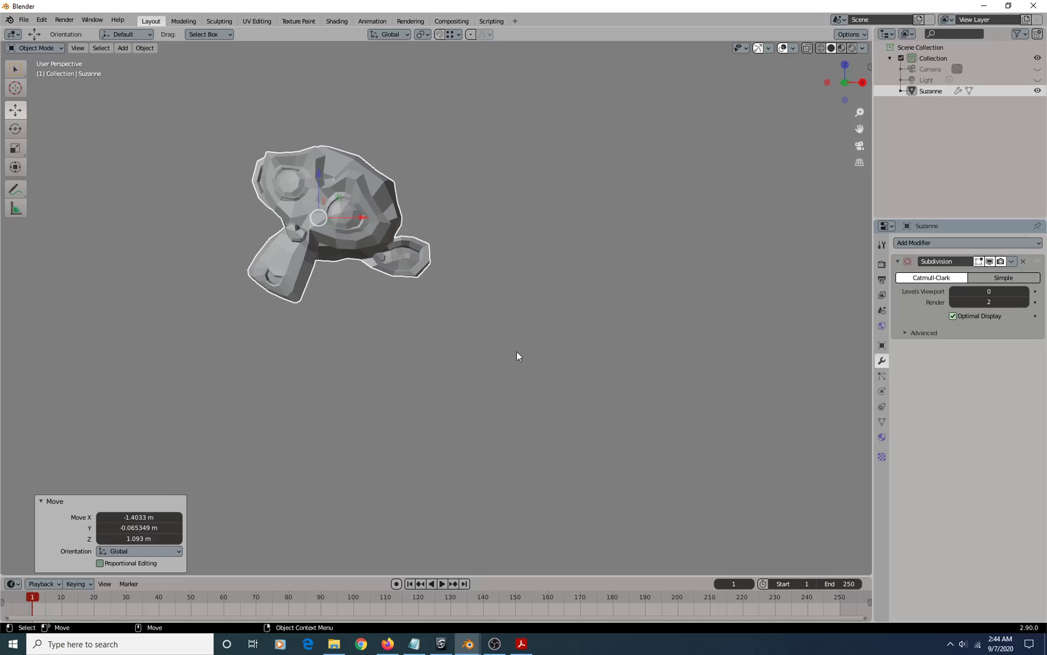
key(alt+v)
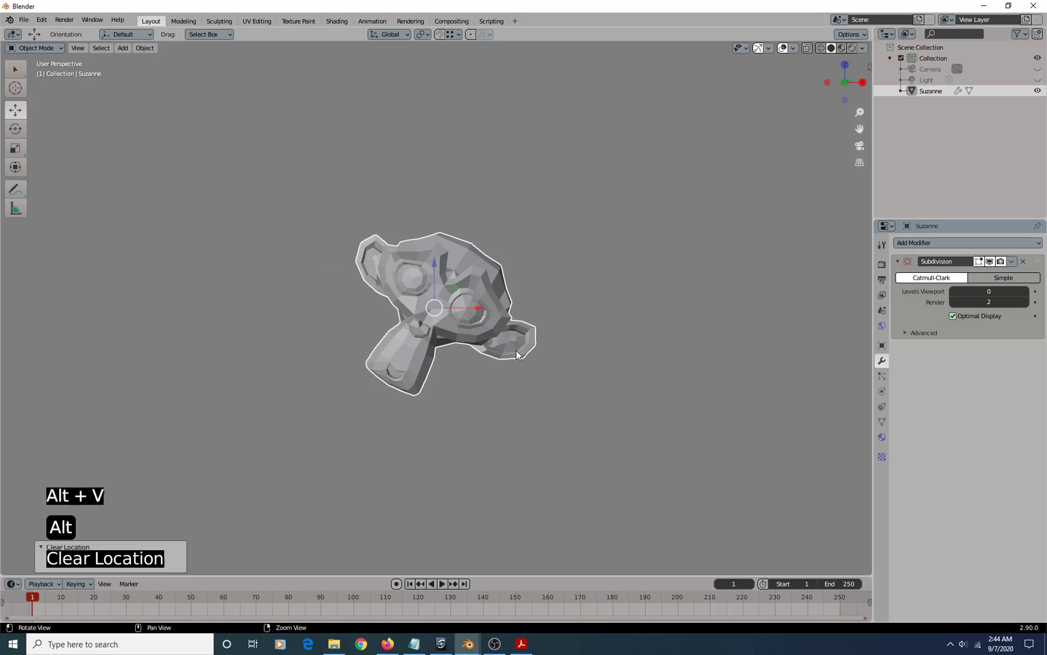
Clear the head's rotation and return to the selection tool
key(alt+r)
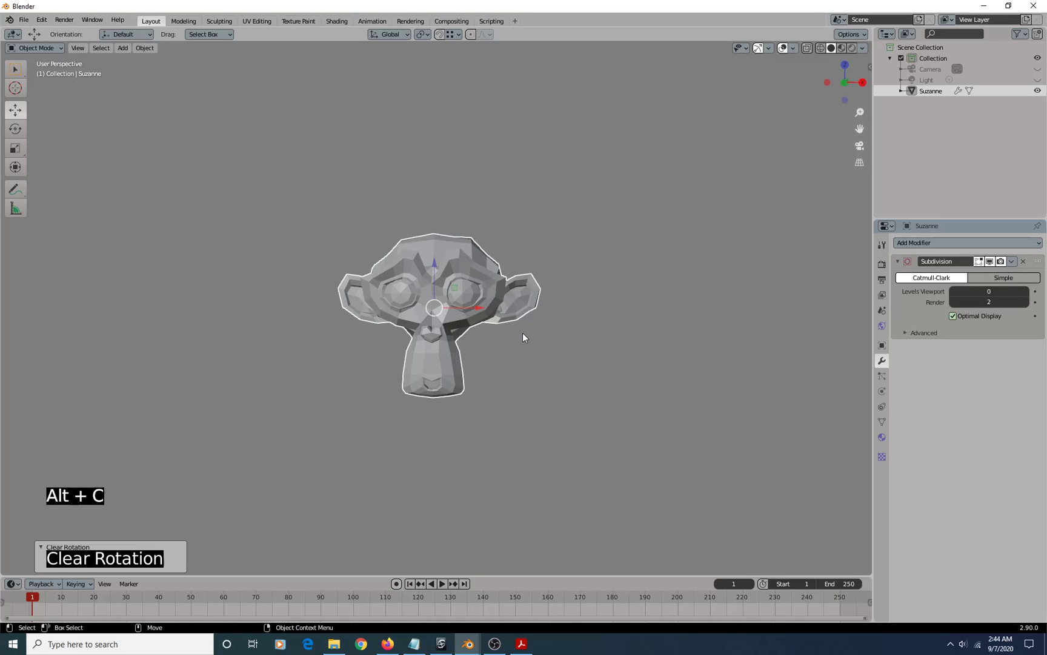
key(space)
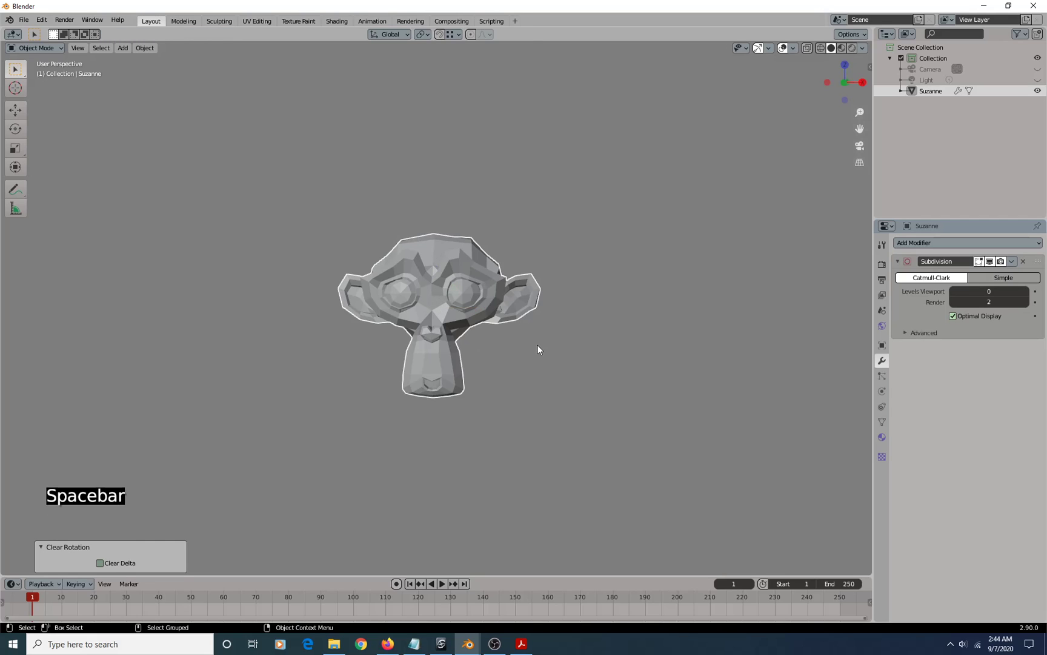
Raise the head's viewport subdivision level and lower it back to 0
key(alt)
alt+drag(606, 368, 558, 369)
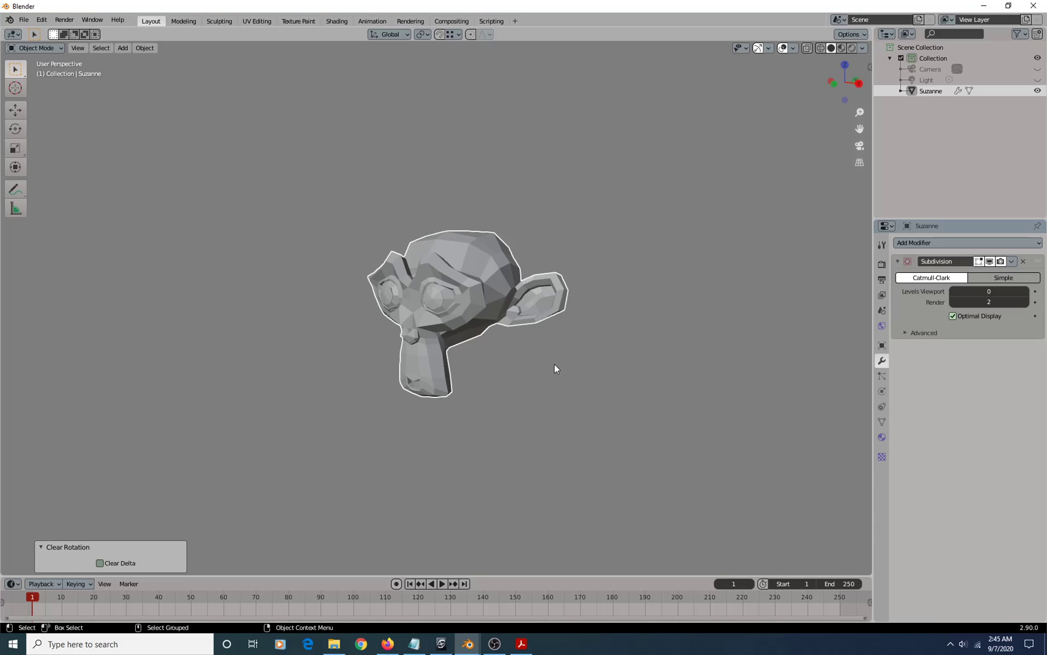
key(ctrl+KP_Add)
key(ctrl+KP_Add)
key(ctrl+KP_Add)
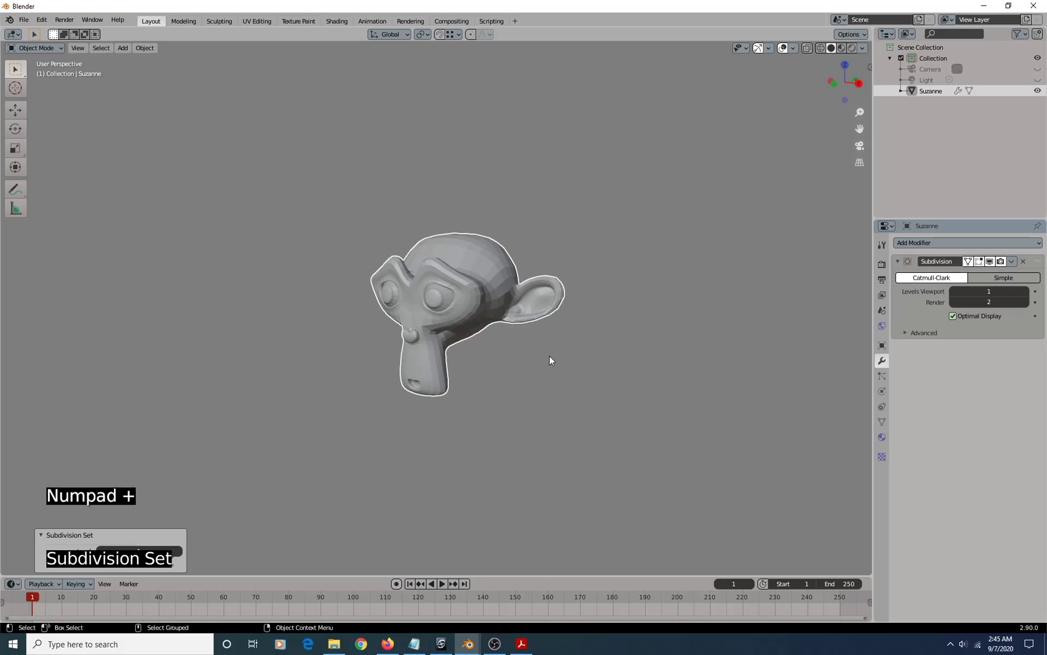
key(ctrl+KP_Subtract)
key(ctrl+KP_Subtract)
key(ctrl+KP_Subtract)
key(ctrl+KP_Subtract)
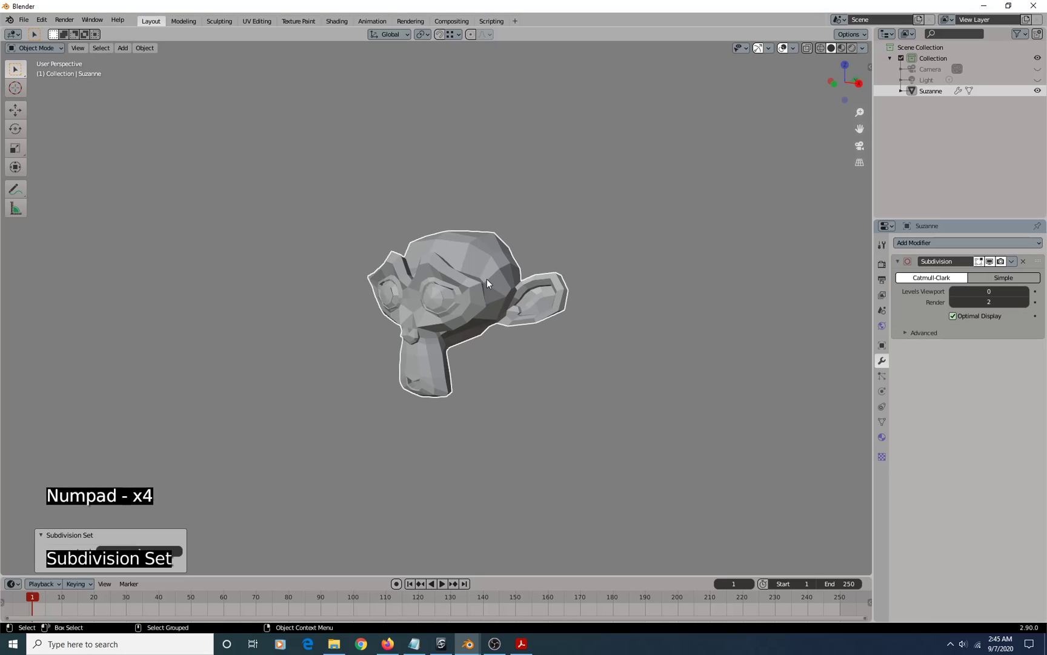
Enter Edit Mode on the head and bring its side into close view
key(Tab)
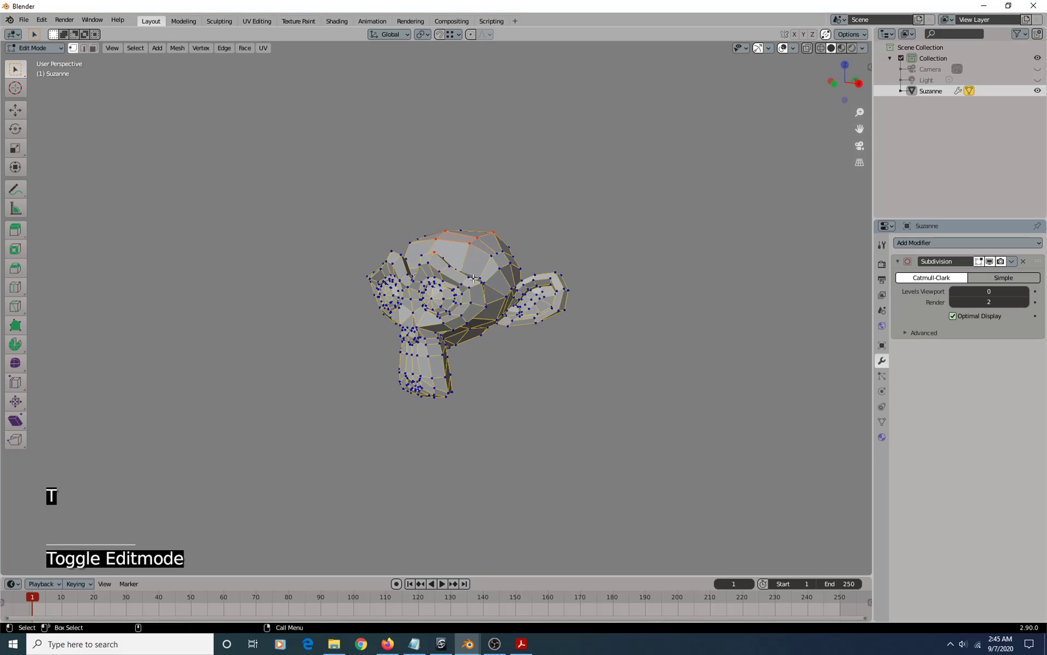
scroll(459, 279, up, 4)
alt+drag(384, 290, 523, 282)
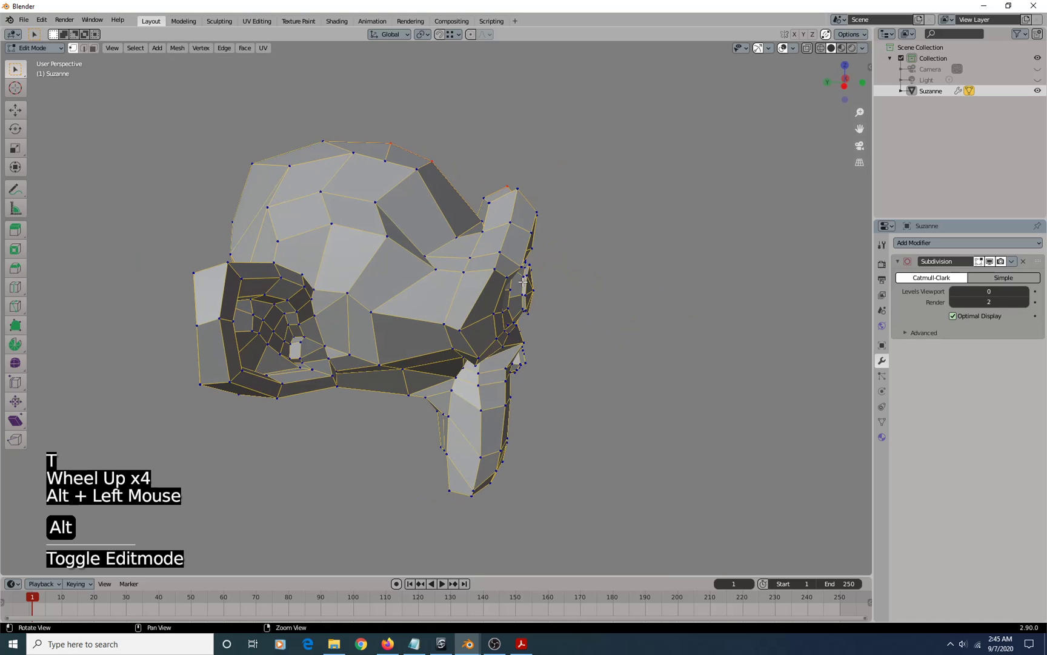
Switch to Softimage and split the cube's four X-direction edges at ratio 50 with the new points connected
click(438, 642)
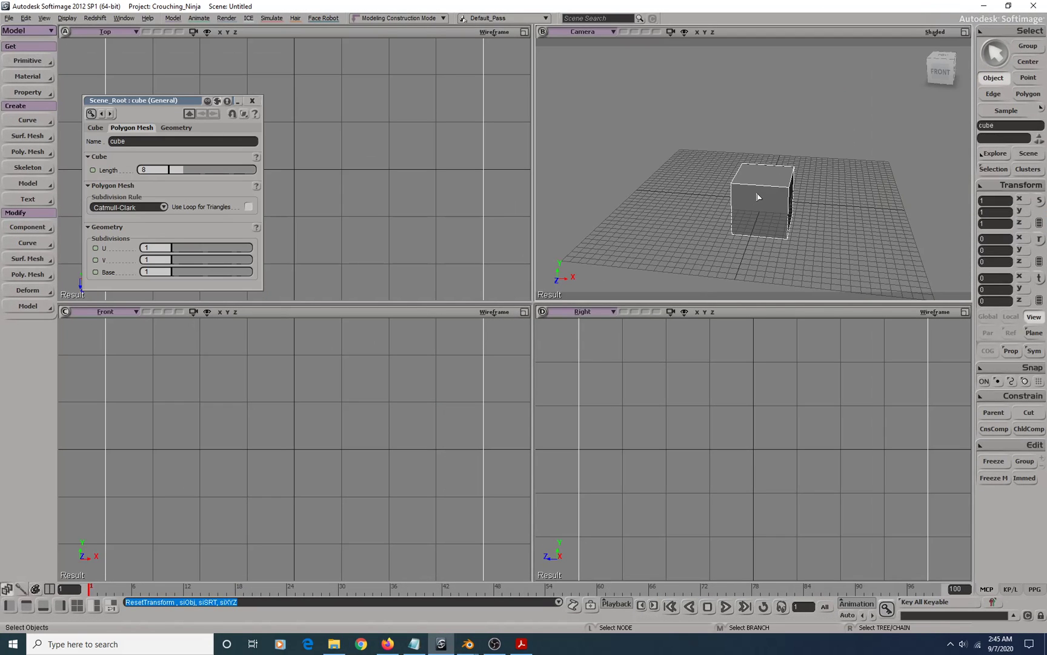
key(e)
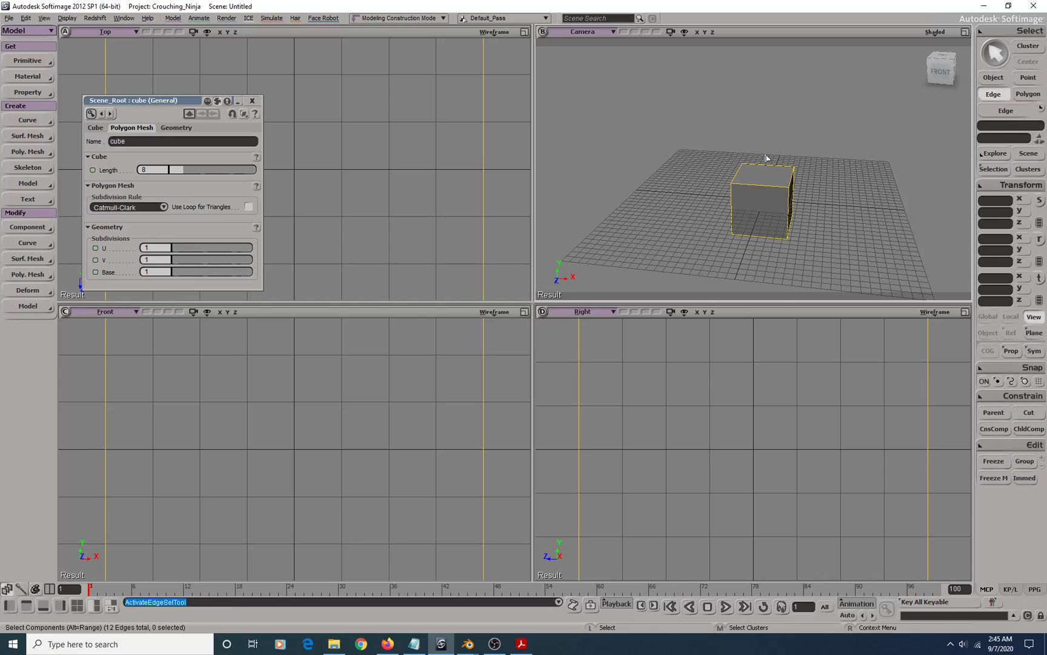
click(762, 207)
key(s)
right_drag(751, 198, 758, 196)
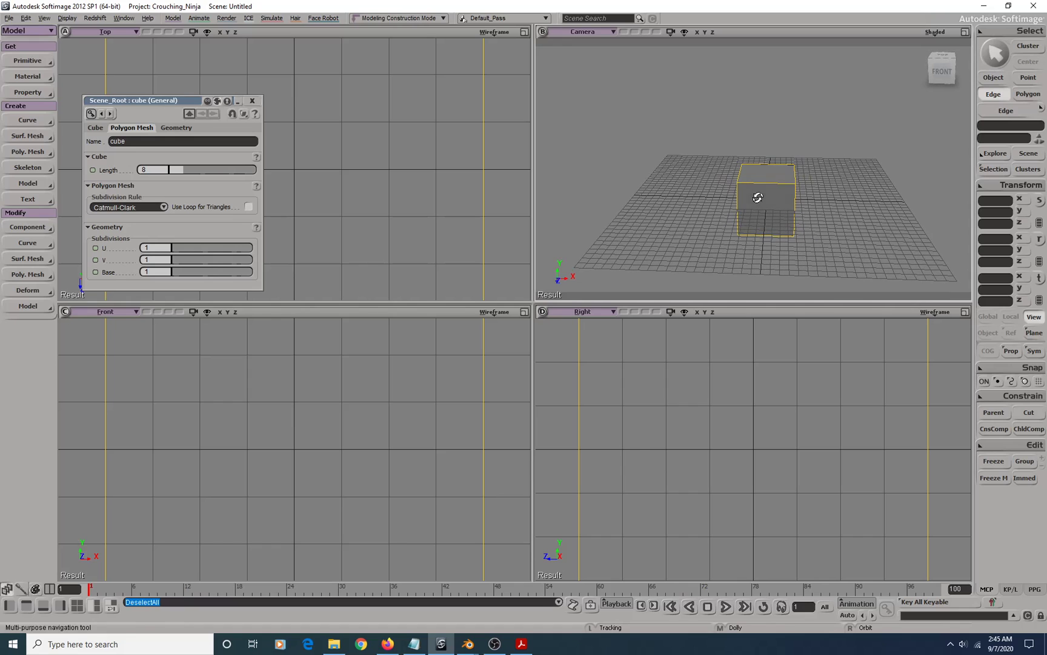
drag(763, 136, 773, 278)
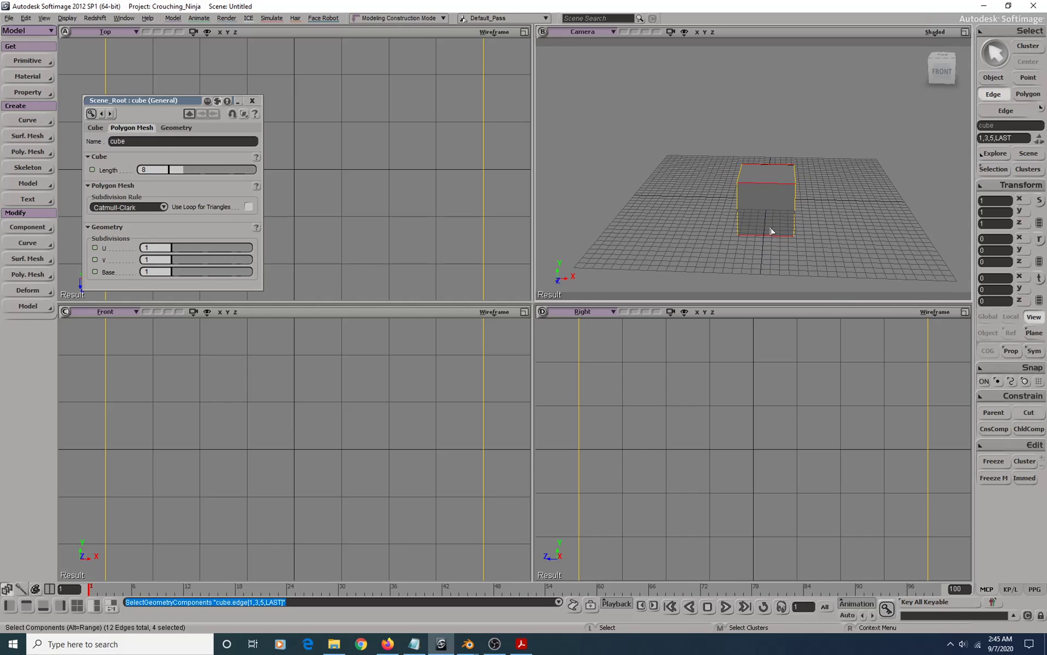
click(17, 276)
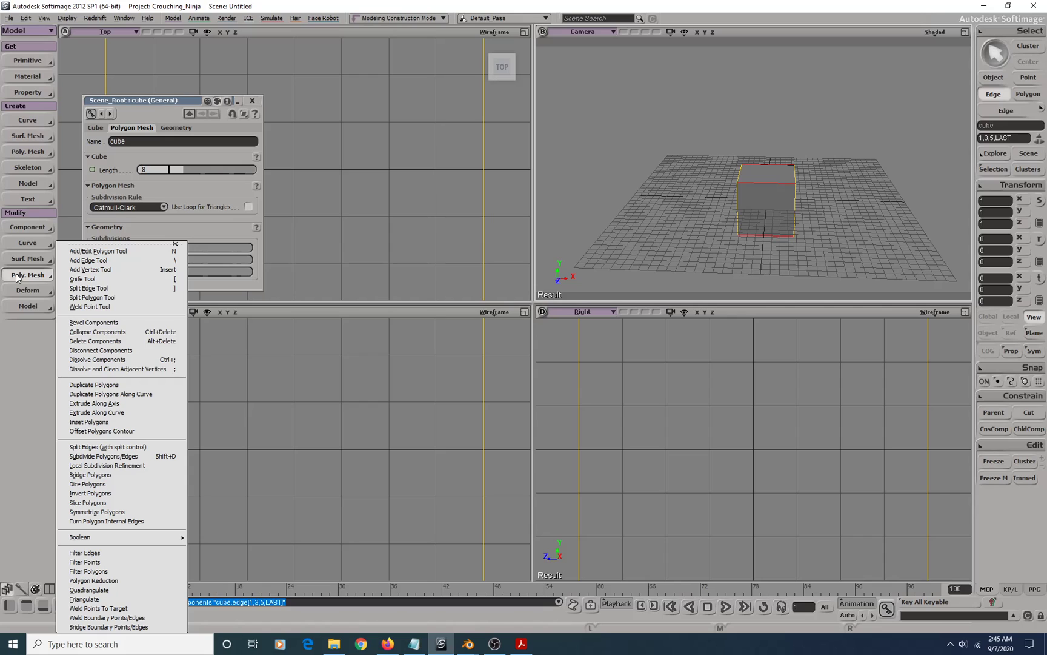
click(91, 449)
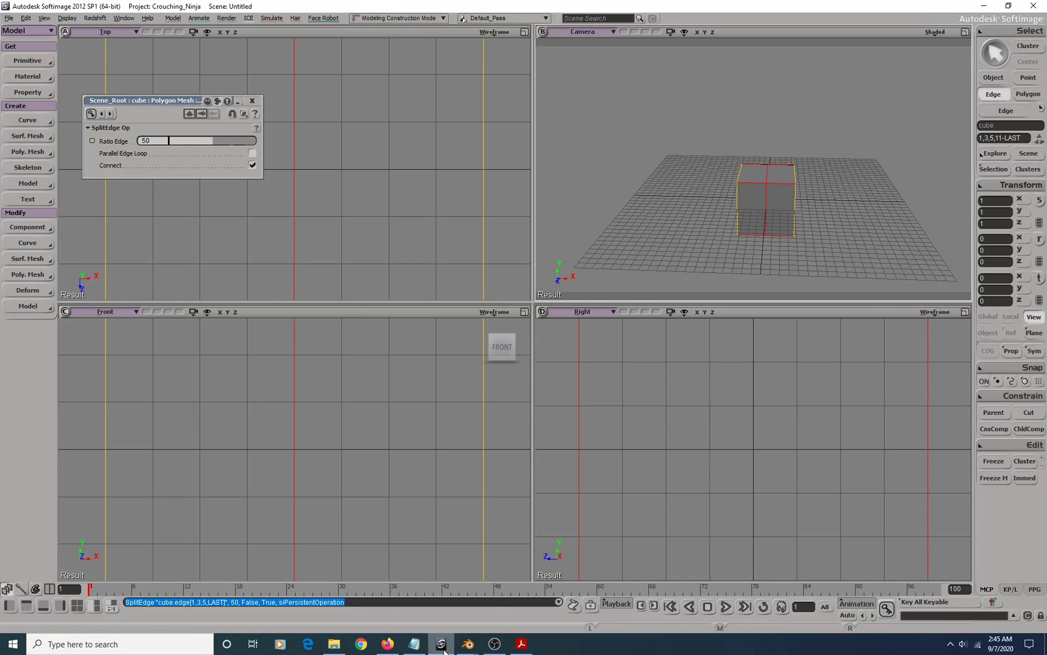
Switch to Blender and add two single, centred loop cuts to the head, one through the temple and one near the back
click(467, 644)
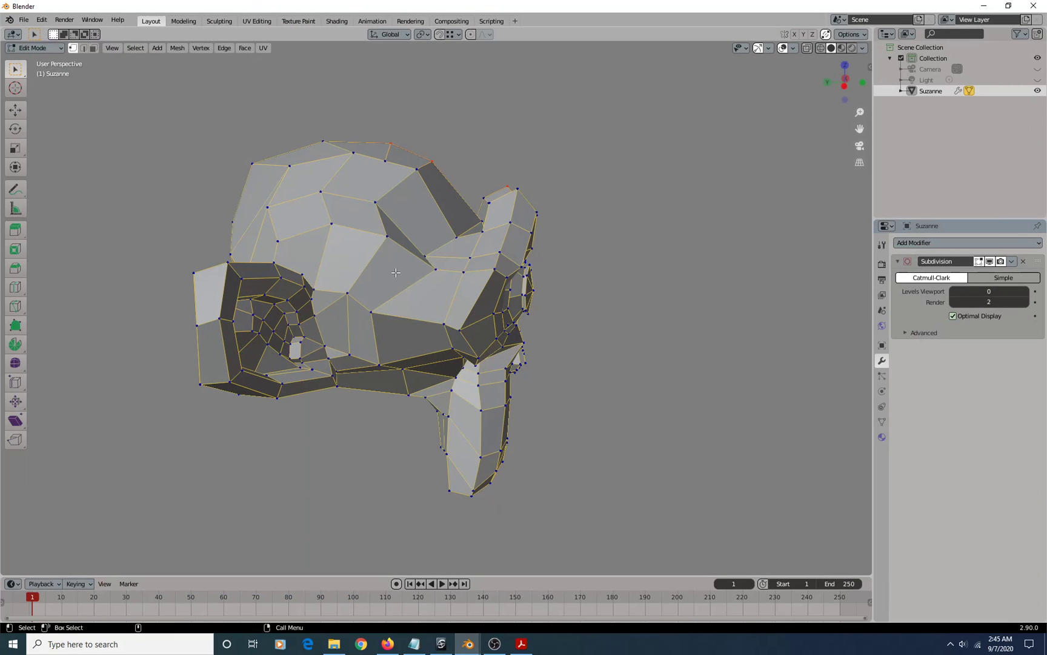
key(alt+c)
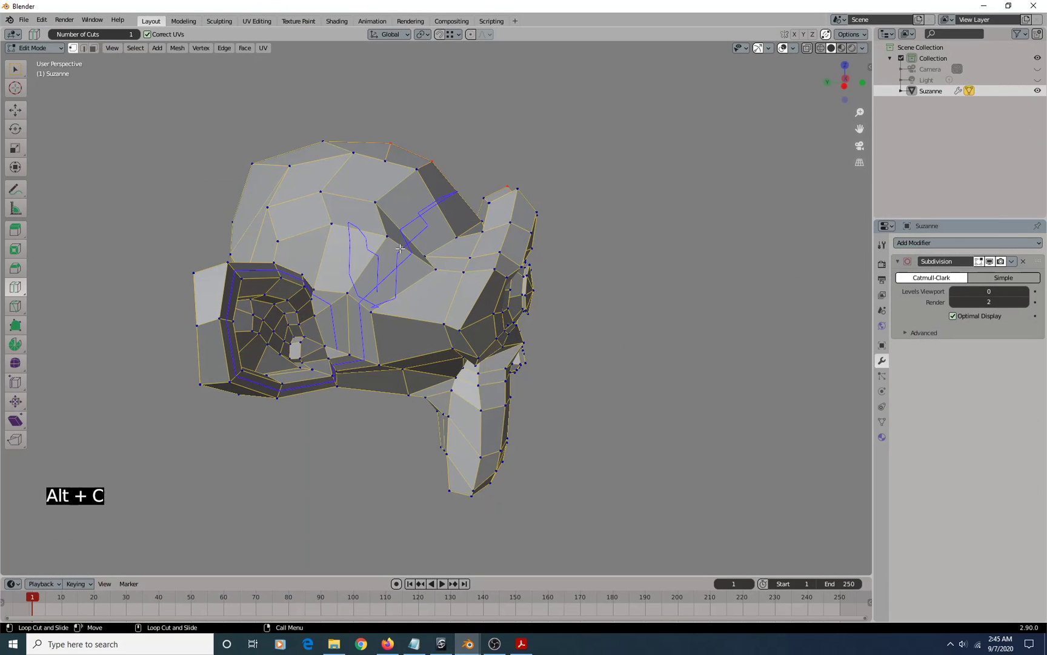
click(404, 246)
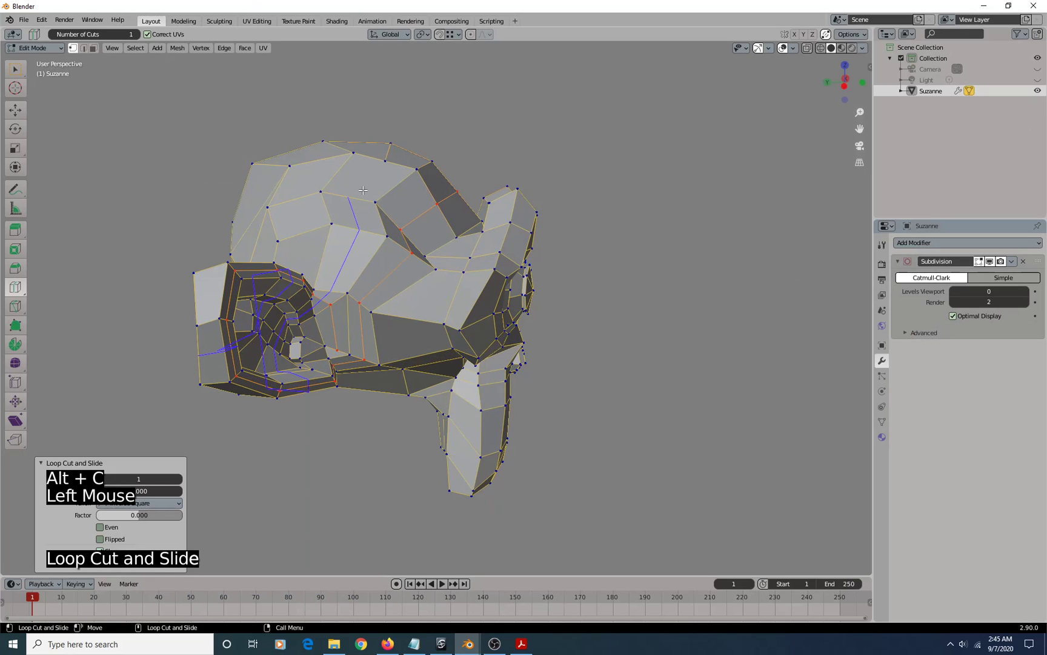
click(306, 227)
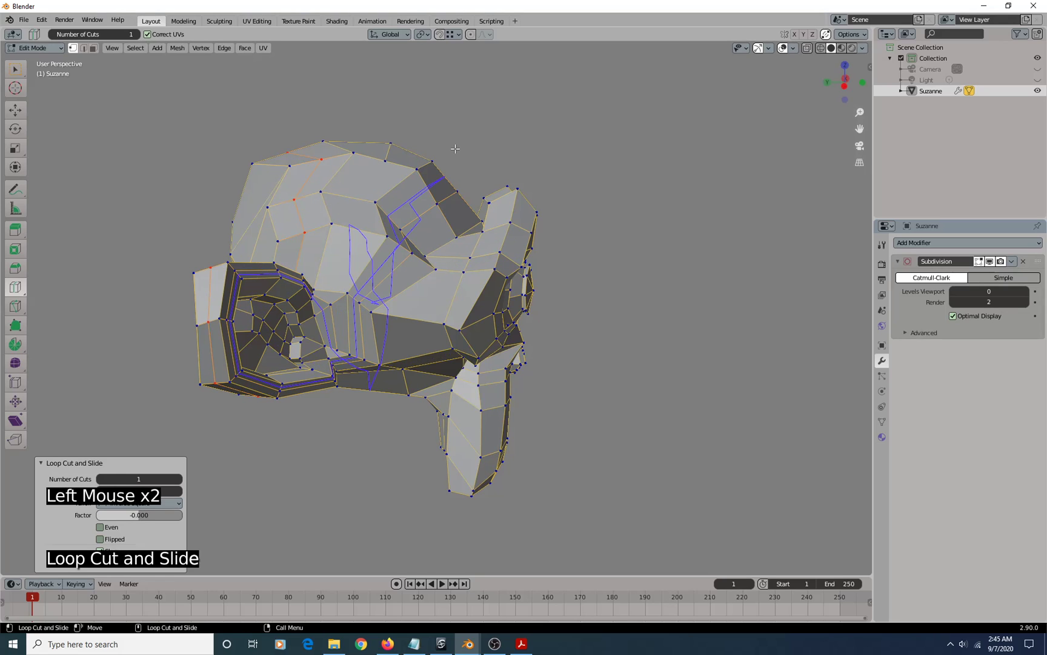
key(b)
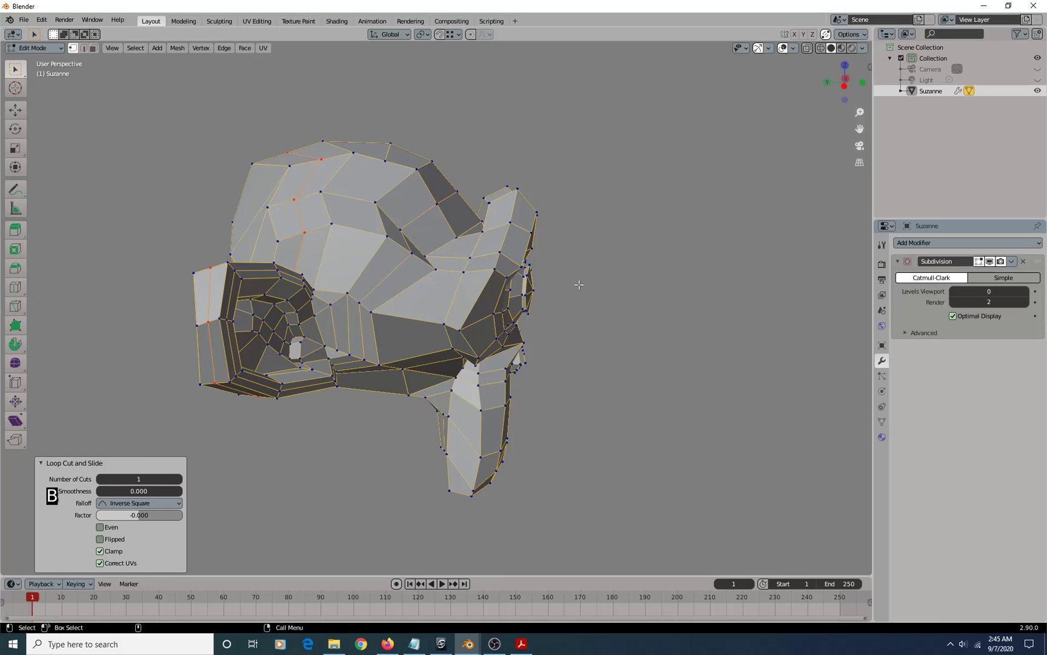
Undo both loop cuts on the head
alt+drag(633, 299, 448, 292)
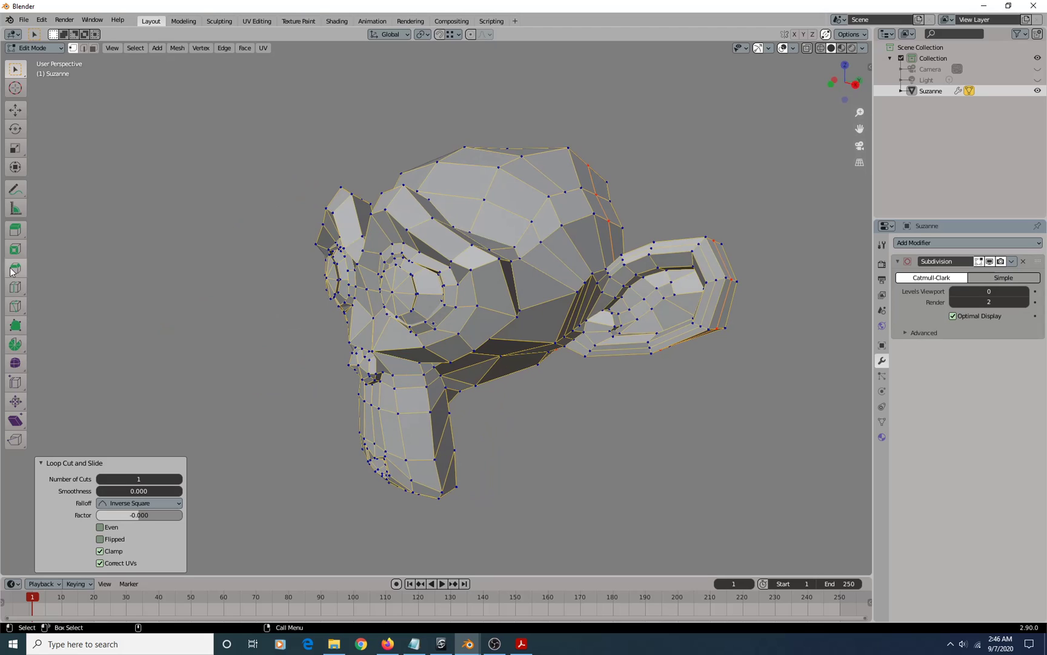
alt+drag(267, 203, 409, 221)
alt+middle_drag(409, 221, 412, 288)
alt+drag(413, 288, 379, 279)
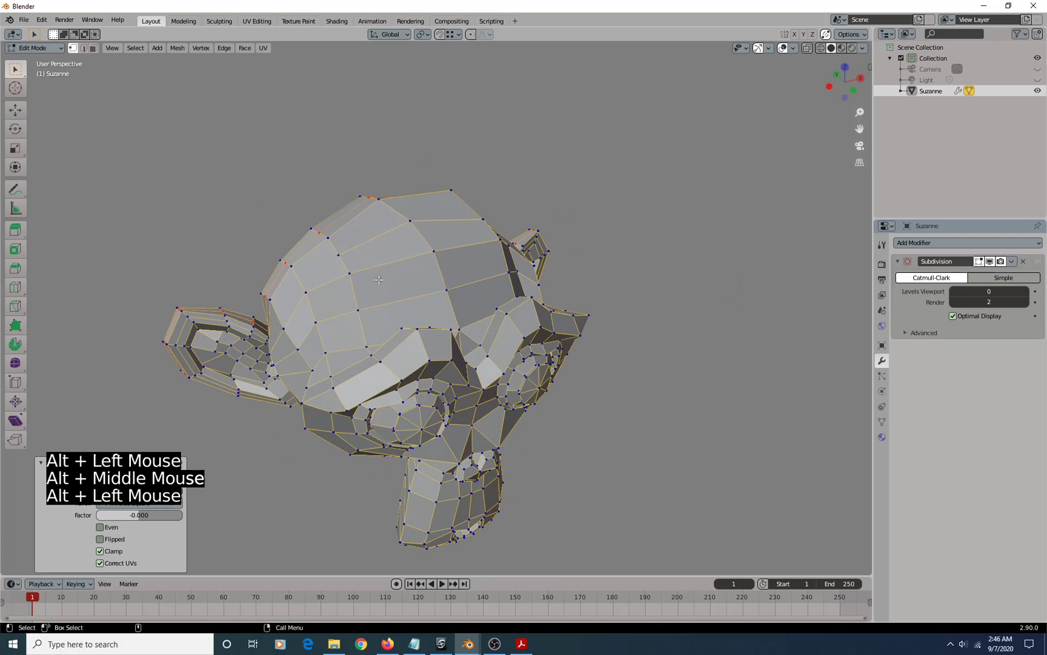
key(ctrl+z)
key(ctrl+z)
key(ctrl+z)
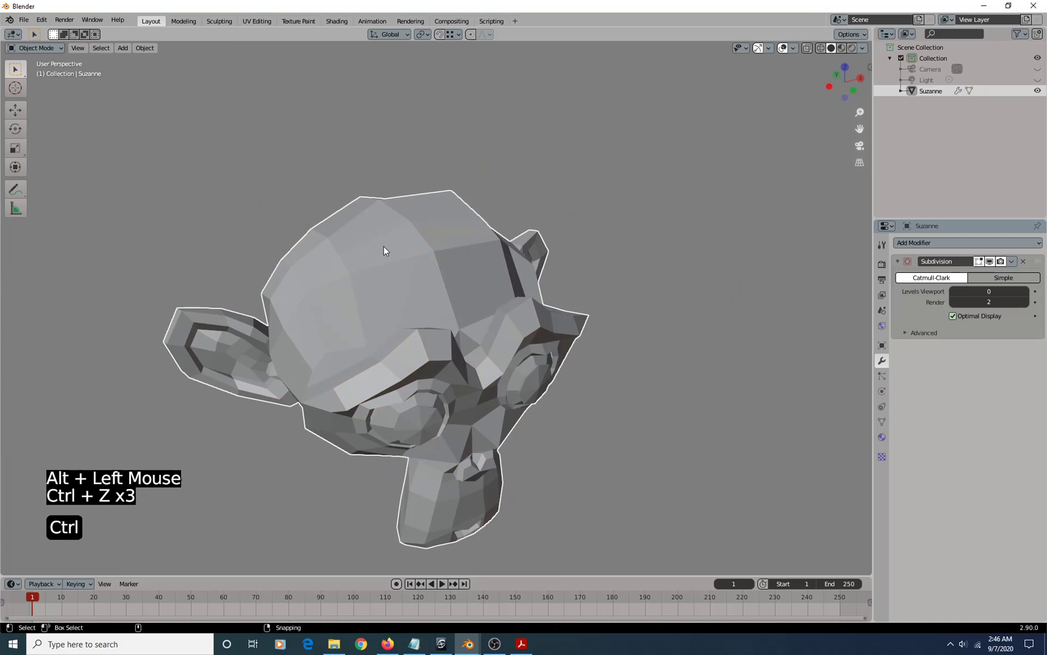
key(ctrl+z)
In edge selection mode, dissolve three connected edges running across the upper side of the head
key(e)
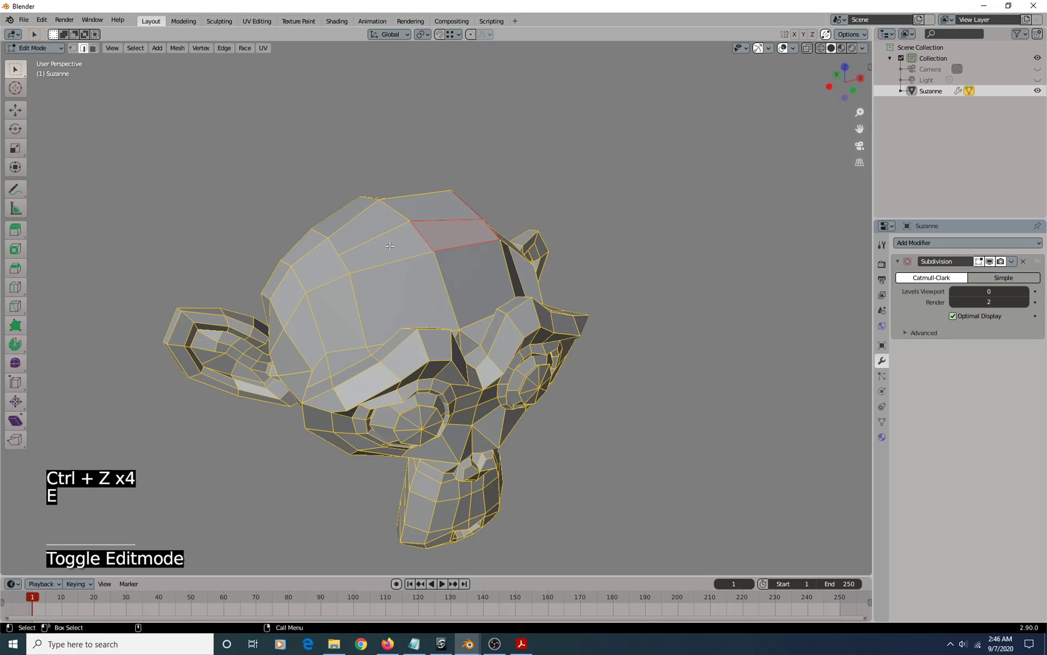
click(393, 229)
mouse_move(459, 225)
alt+mouse_down()
mouse_move(437, 229)
mouse_move(458, 233)
alt+mouse_up()
shift+click(458, 233)
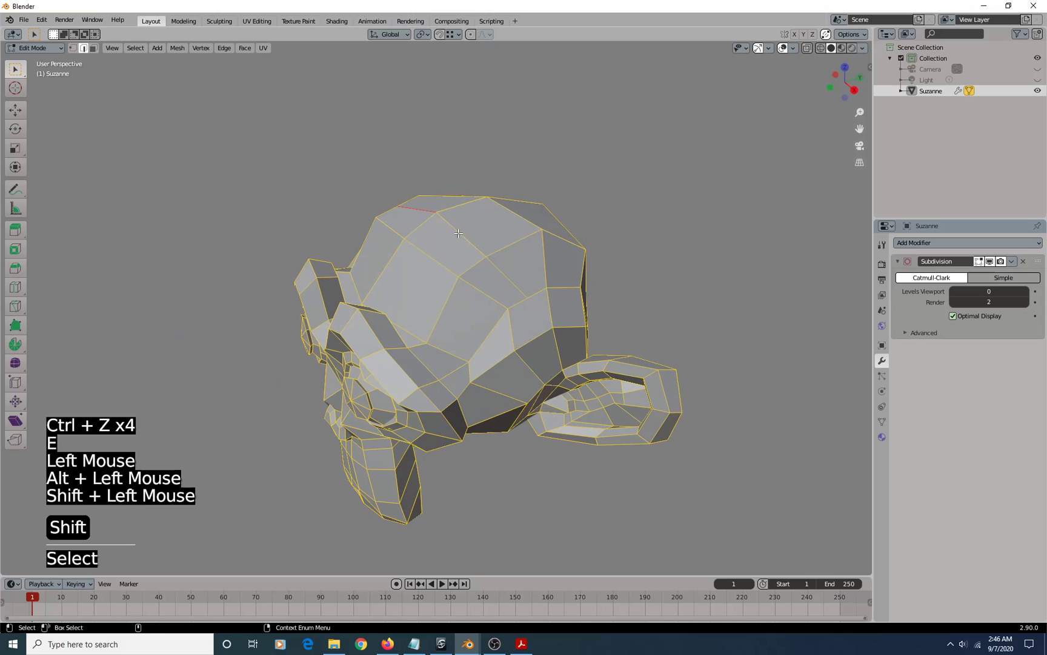
shift+click(513, 286)
key(Delete)
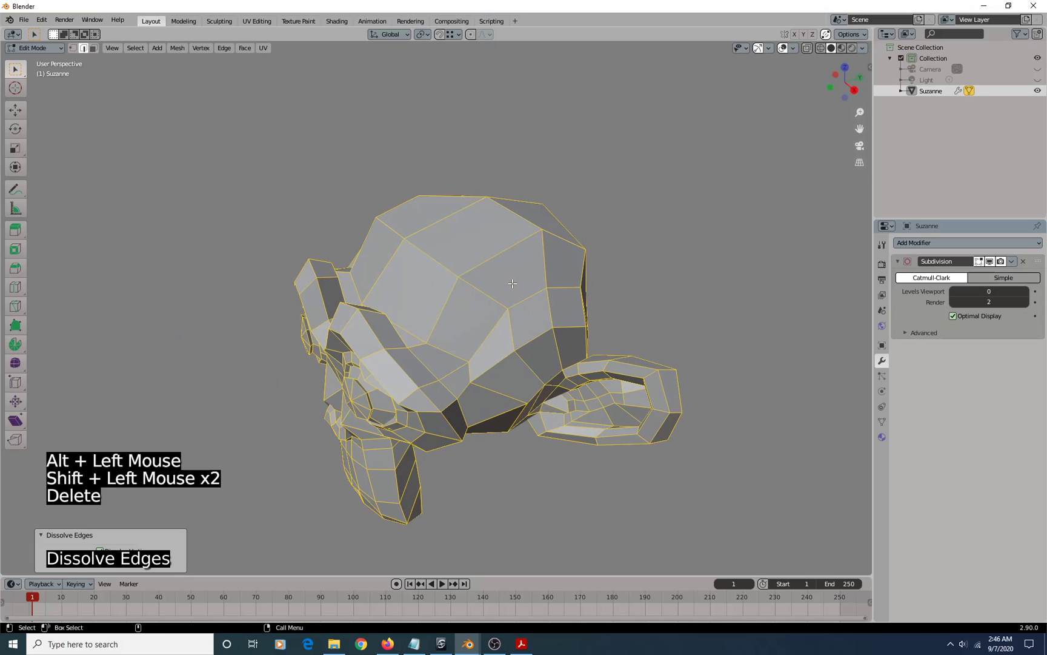
Switch to Softimage and frame the selected cube in a maximised Camera viewport
click(441, 644)
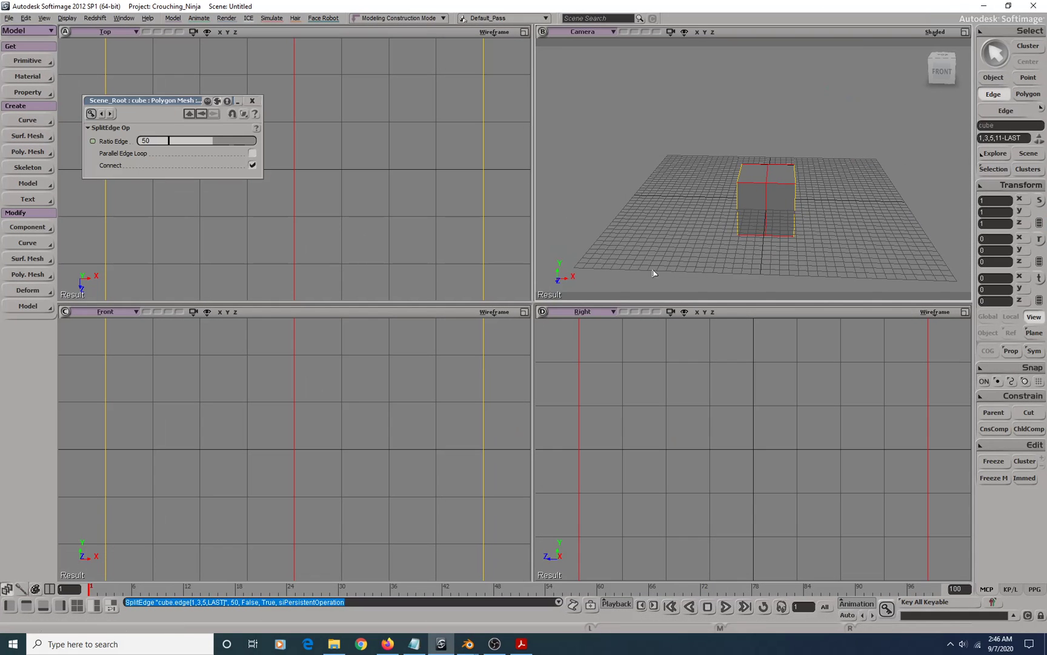
key(space)
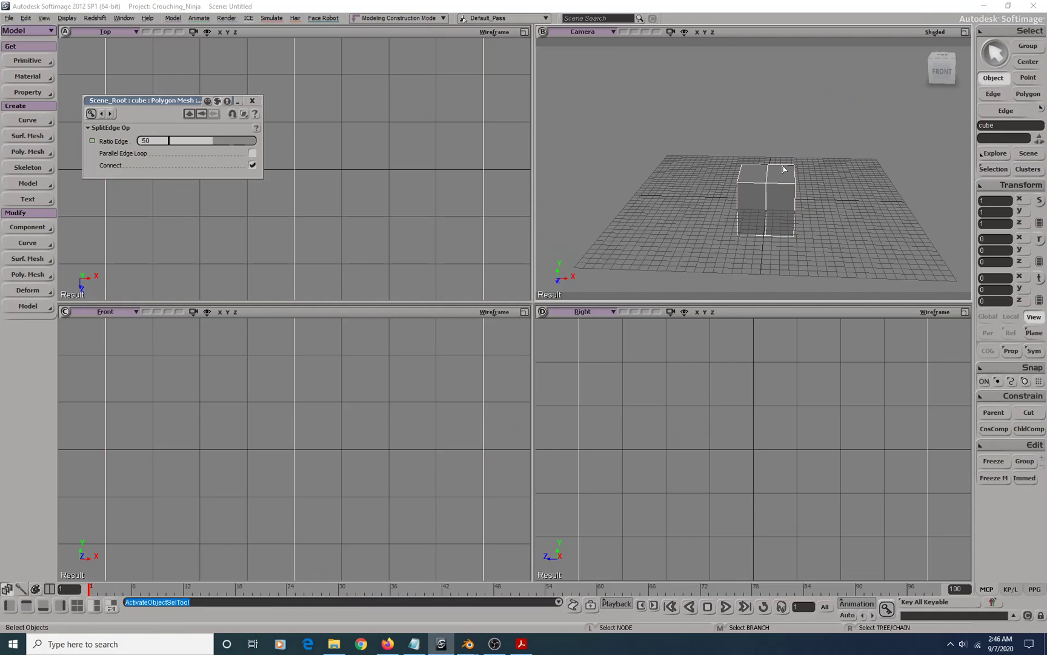
key(f)
click(965, 31)
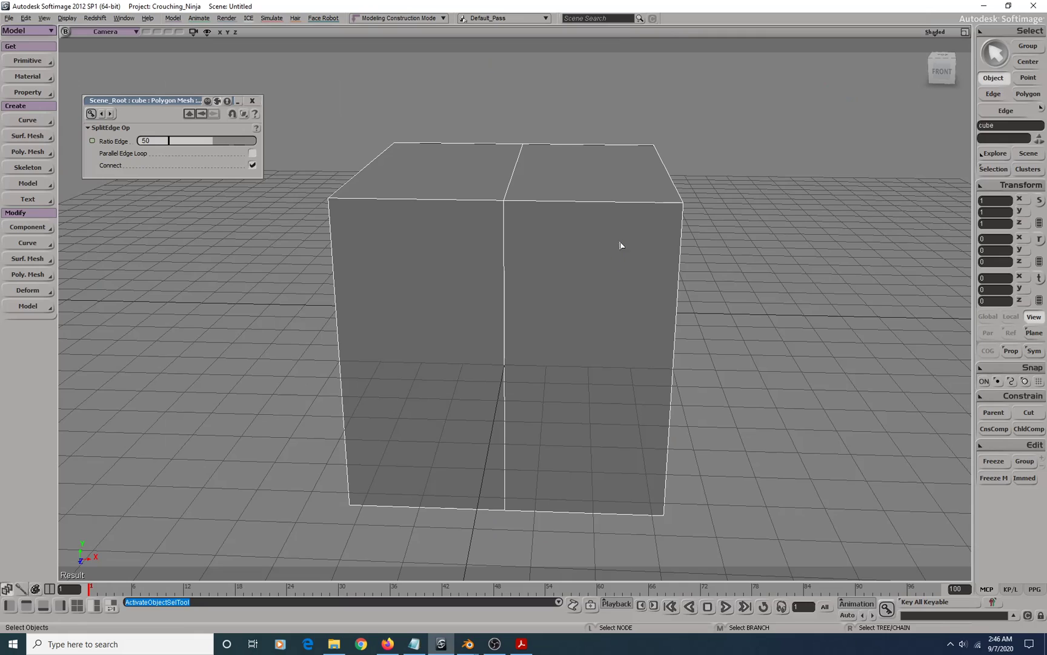
click(609, 286)
Dissolve and clean the middle split edges on the cube's top and front faces
key(s)
right_drag(608, 263, 540, 278)
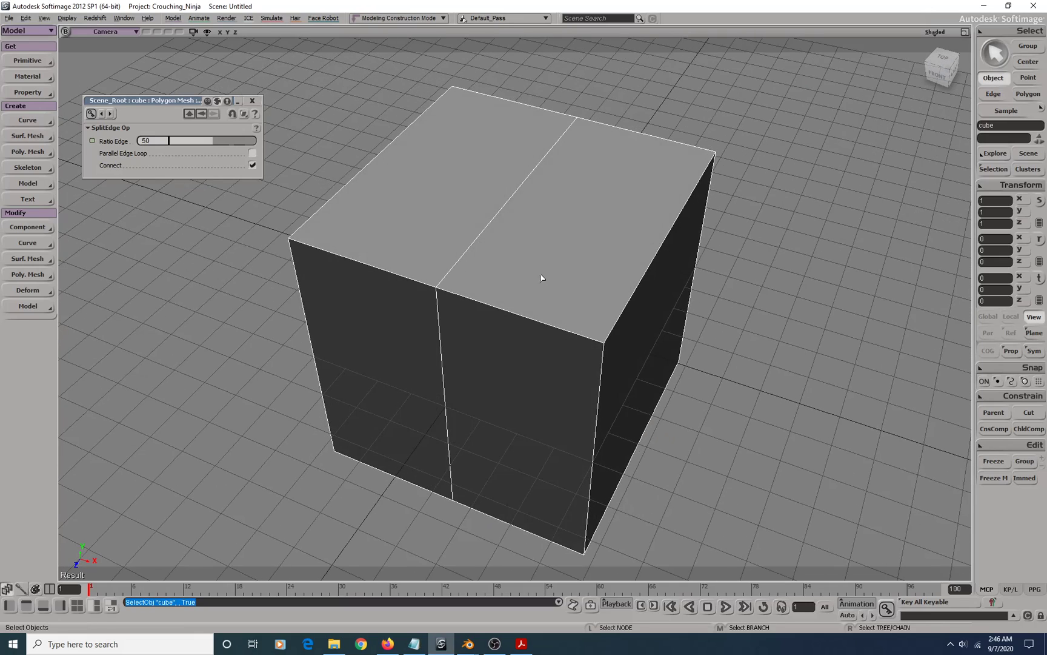
scroll(524, 288, down, 3)
key(e)
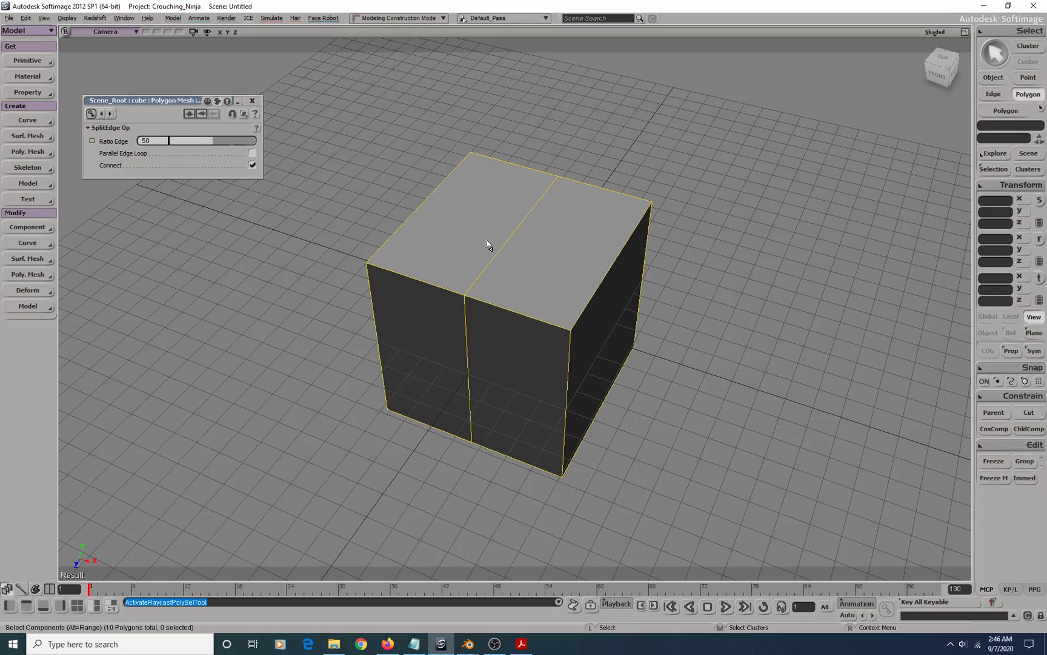
click(491, 242)
key(ctrl+Delete)
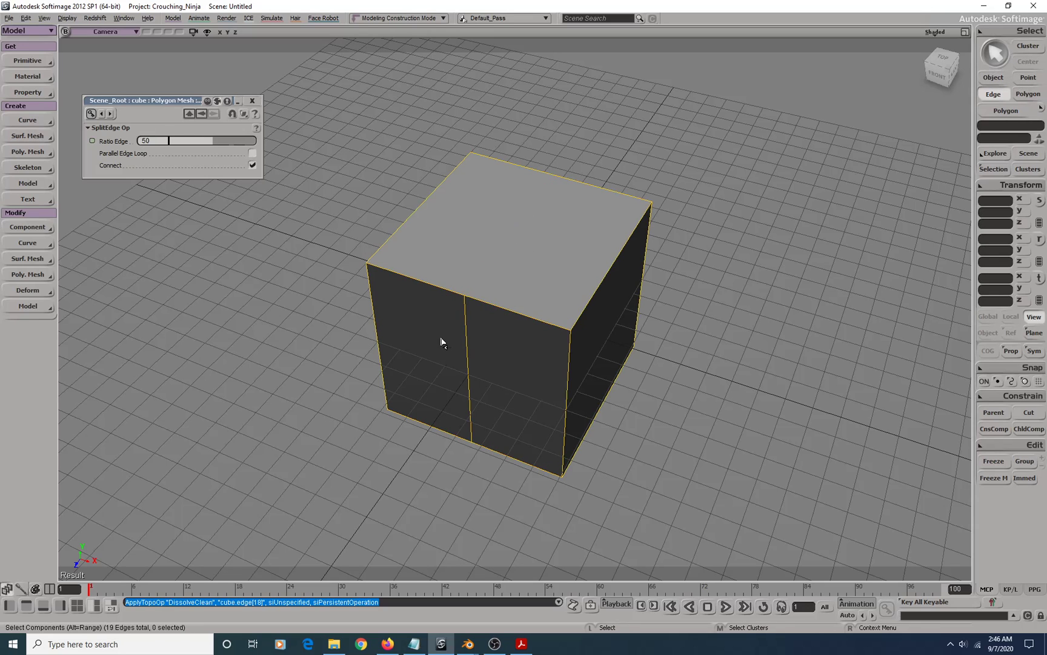
click(517, 352)
key(ctrl+Delete)
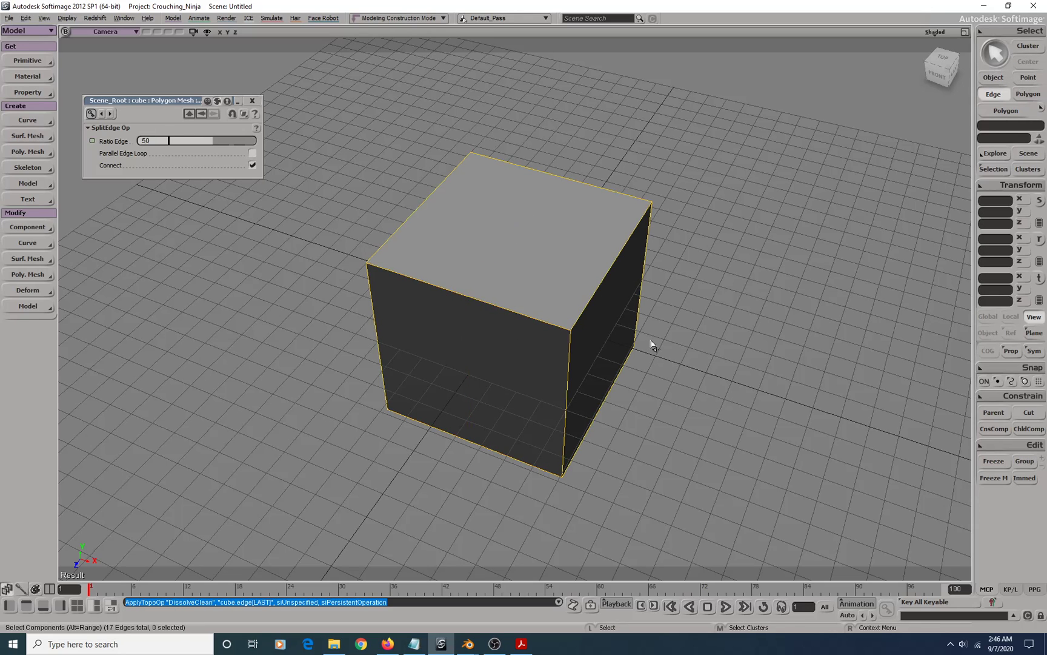
Dissolve and clean the middle split edge on the cube's back face
right_drag(689, 309, 497, 296)
click(484, 295)
key(ctrl+Delete)
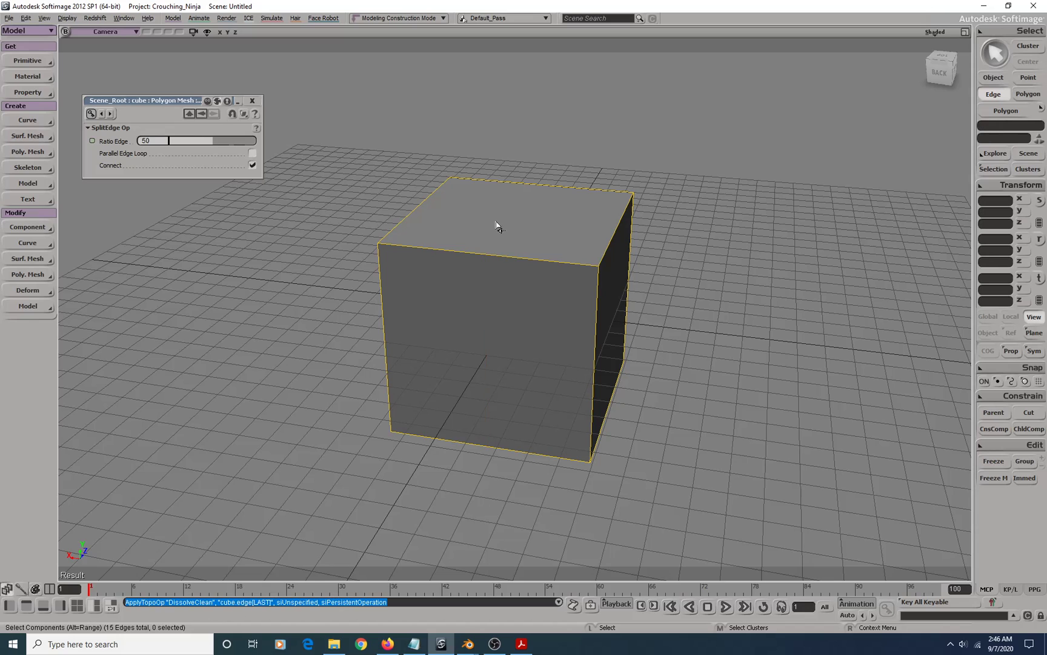
Duplicate the cube's top polygon and scale the copy uniformly to about 0.71 to form an inset
key(u)
click(504, 217)
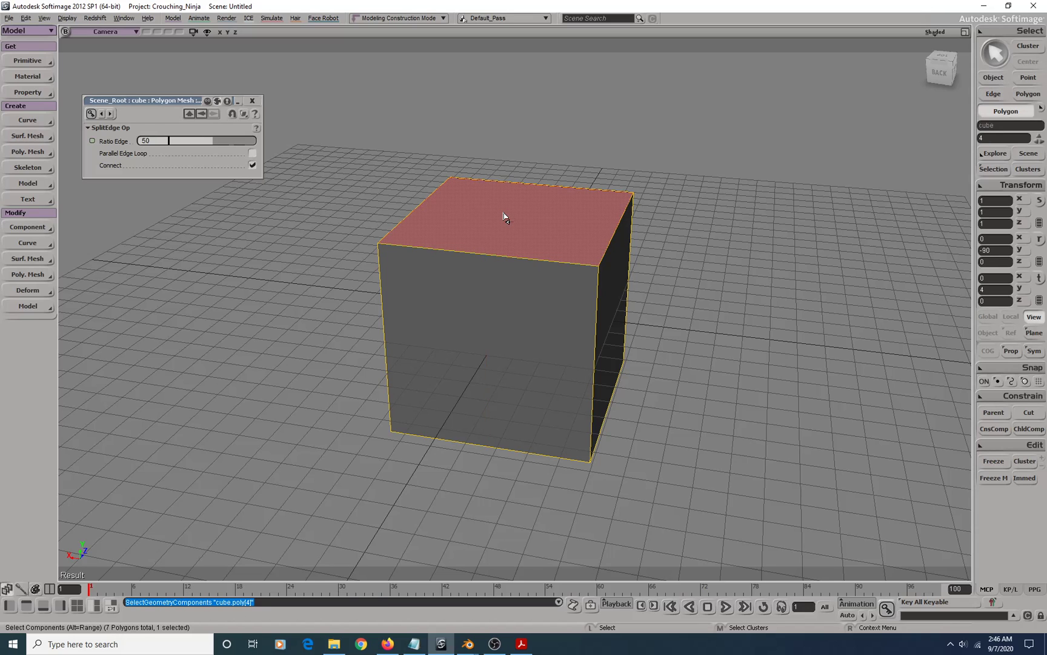
key(ctrl+d)
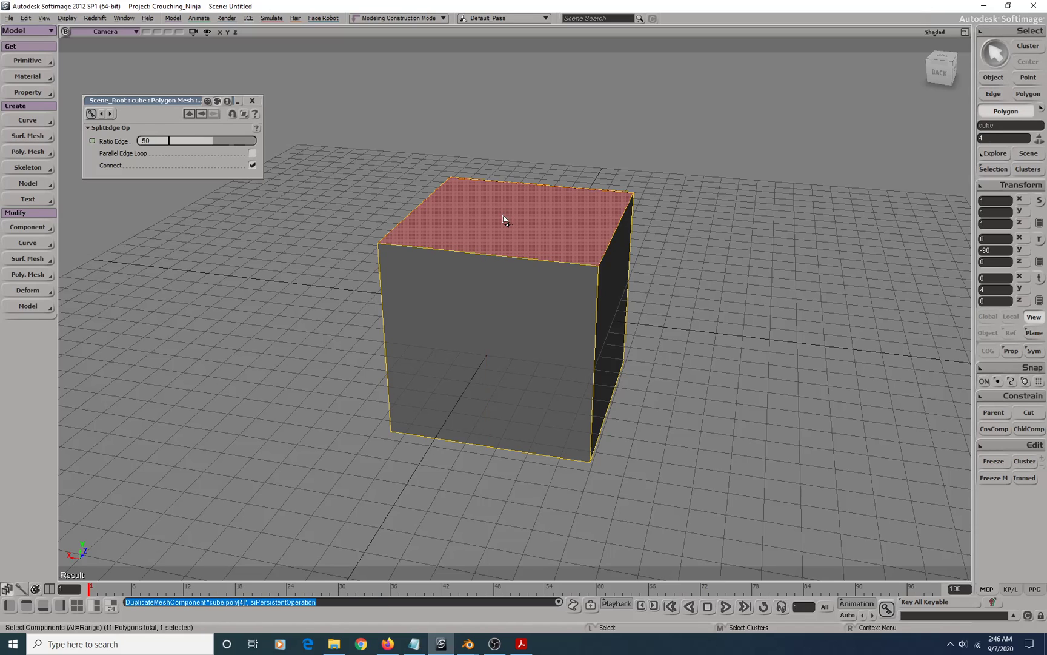
key(x)
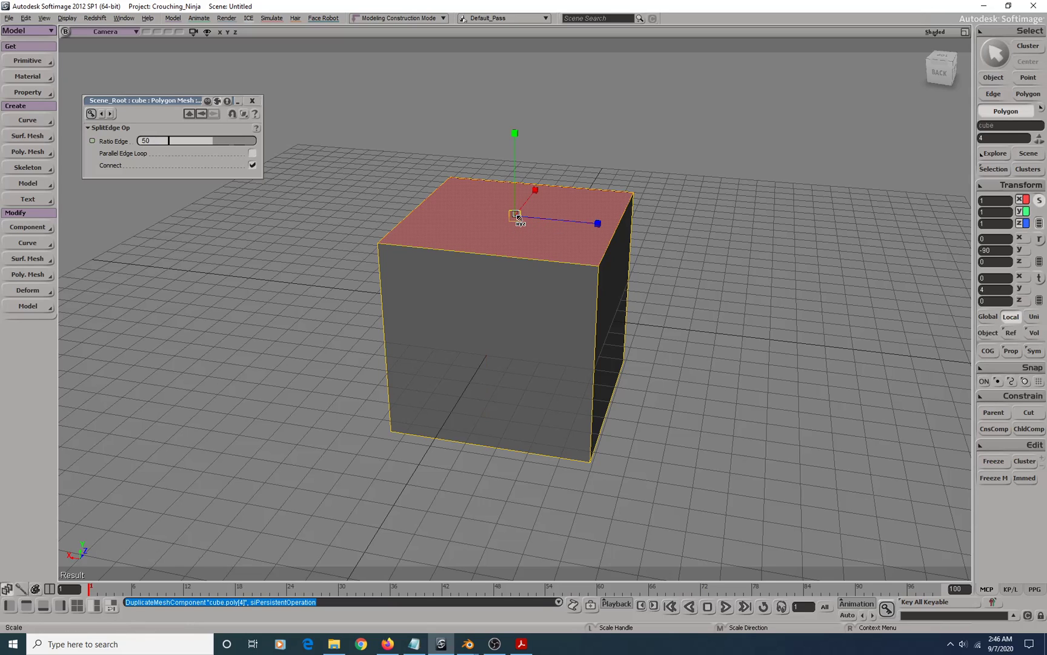
drag(516, 215, 472, 226)
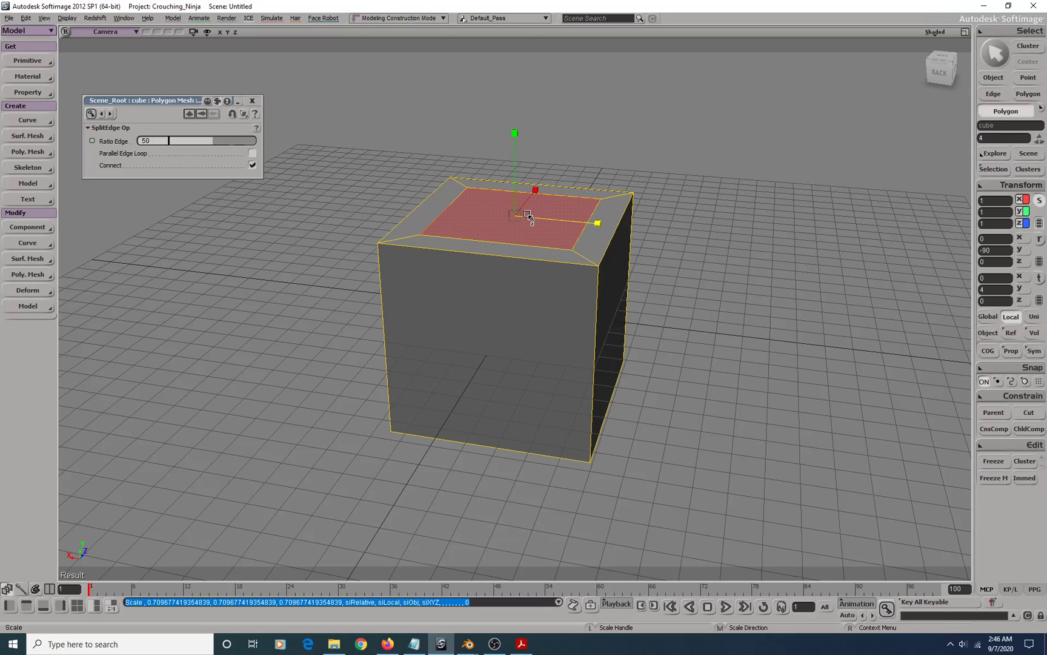
Duplicate the inset top polygon twice, raising the copies about 4.26 and 3.56 units along Y, and return to object selection
key(ctrl+d)
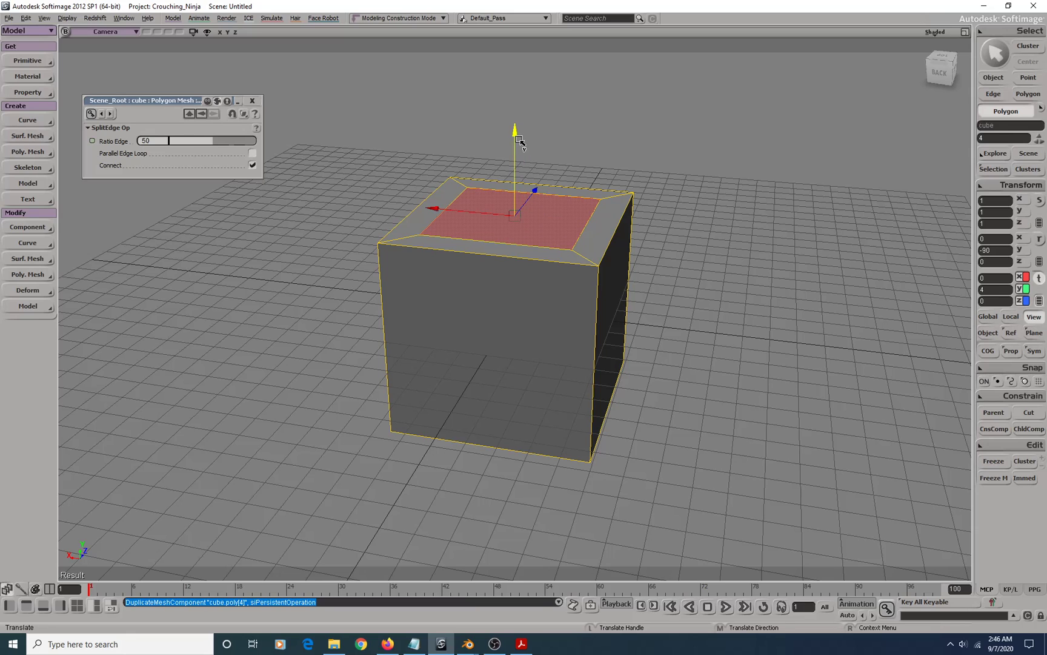
drag(520, 141, 538, 21)
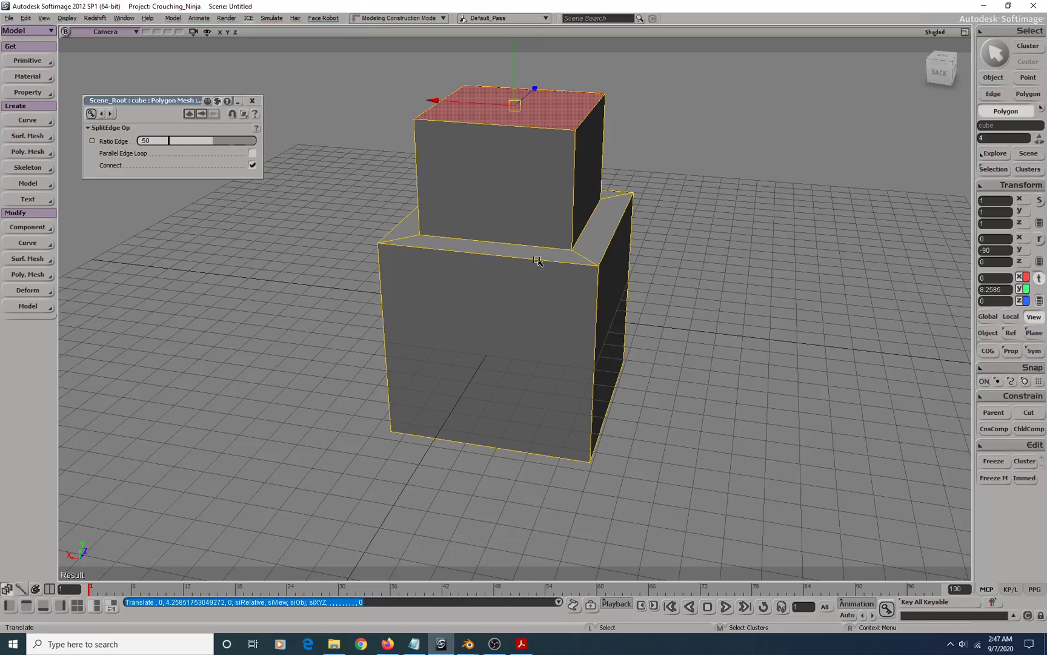
key(s)
drag(524, 201, 503, 267)
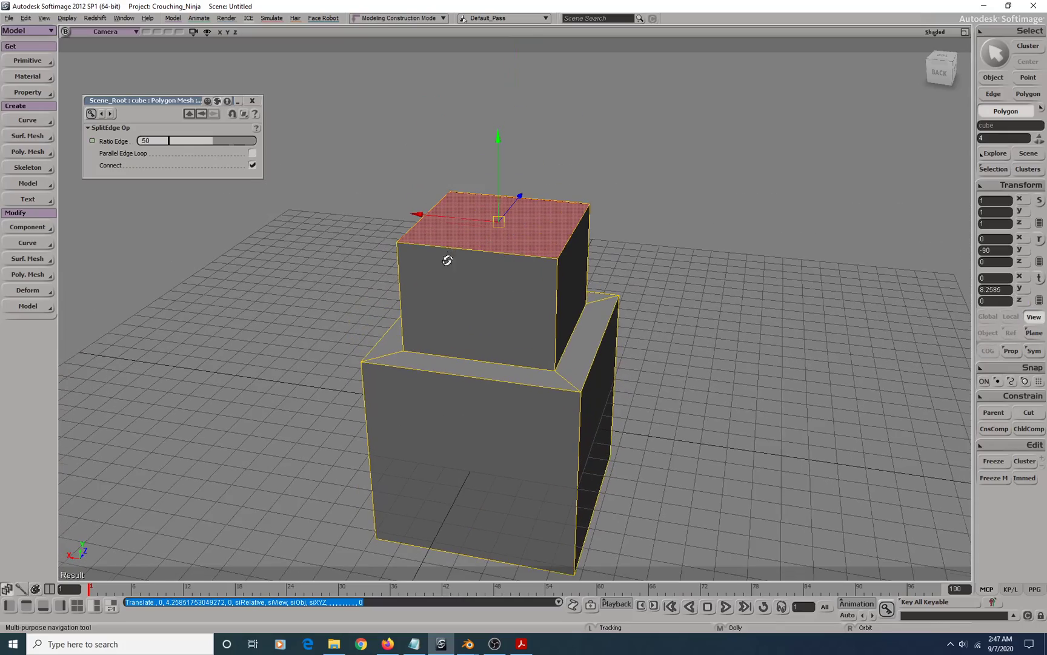
right_drag(447, 260, 513, 257)
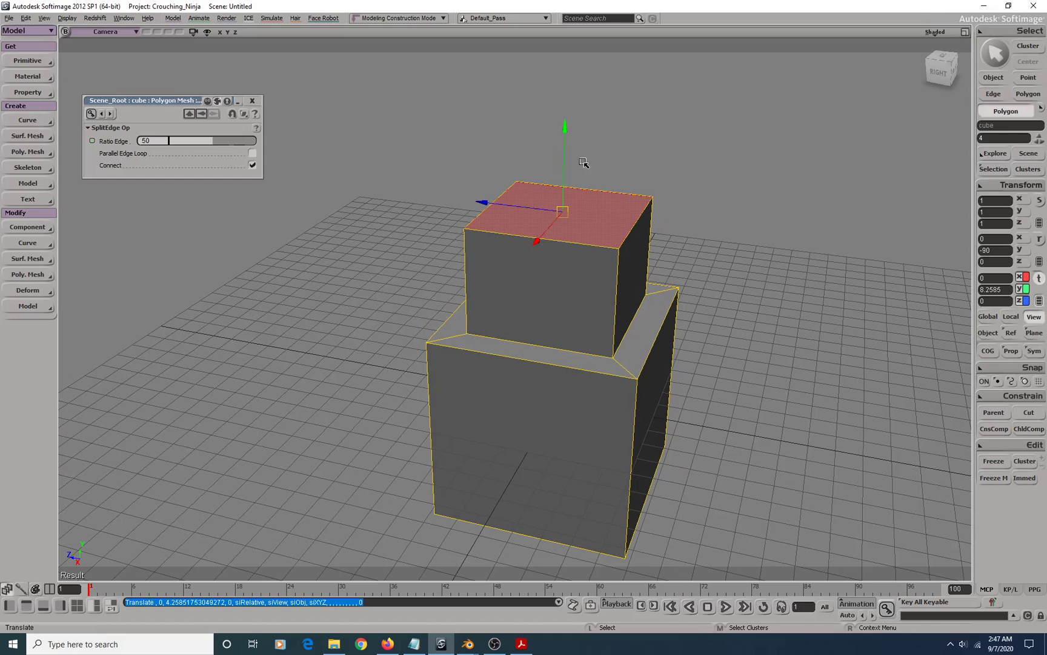
key(ctrl+d)
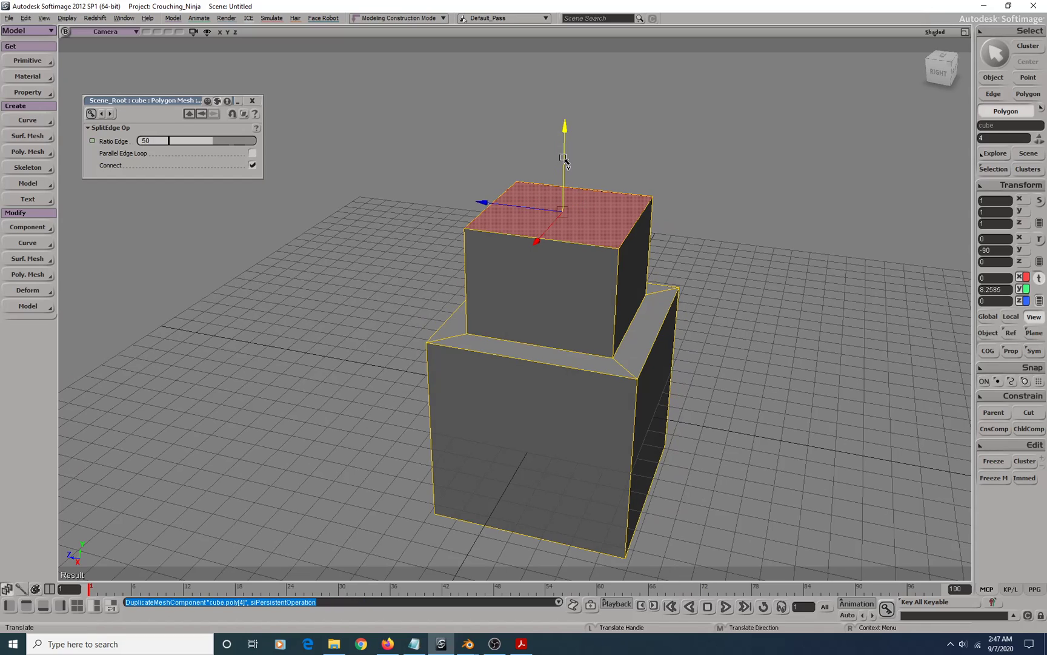
drag(562, 132, 577, 34)
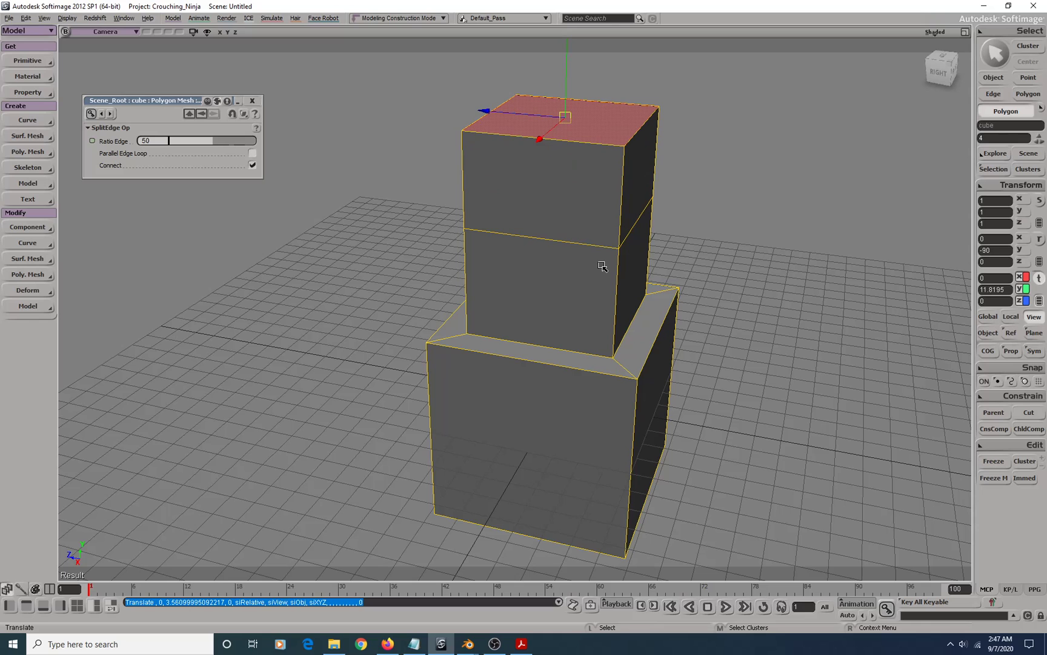
key(space)
Switch to Blender and, in face selection mode, extrude a face on top of Suzanne's head about 0.33 m along its normal
click(446, 645)
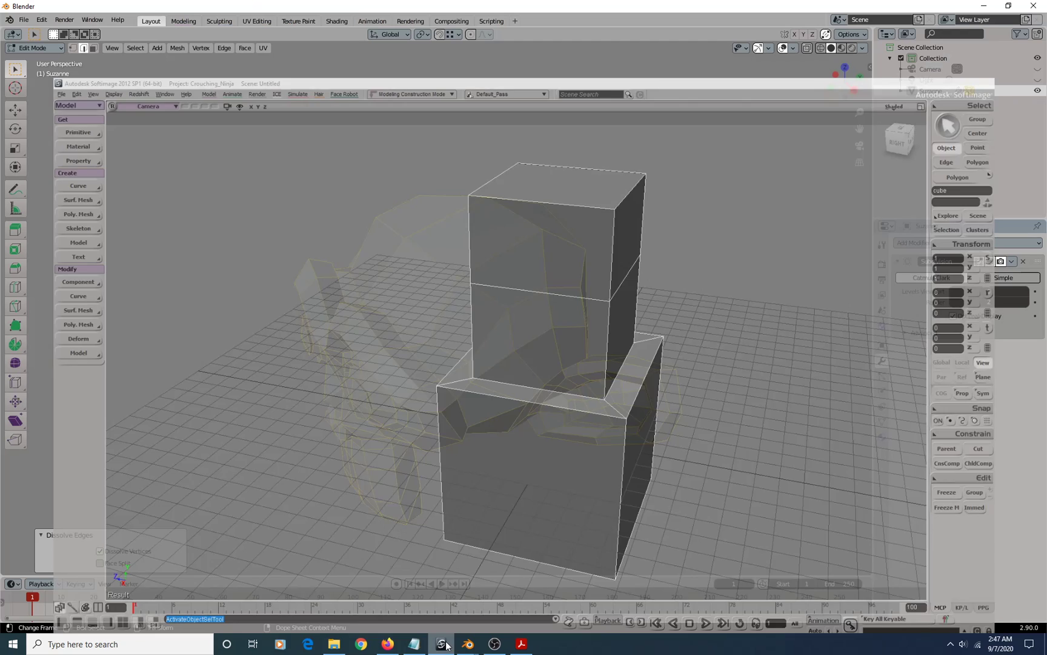
key(3)
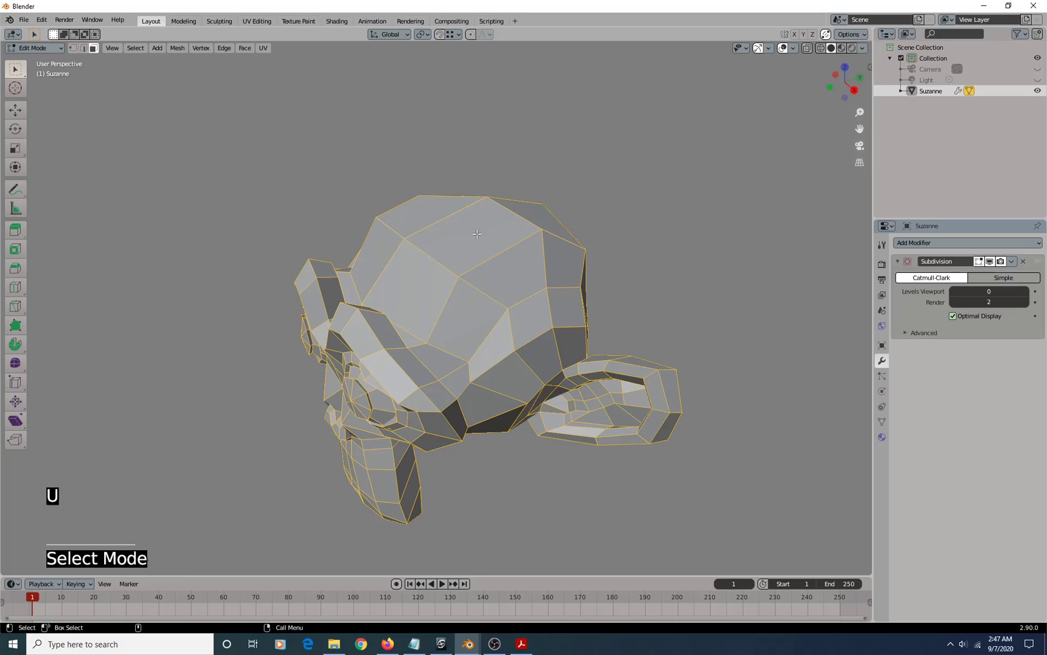
key(c)
click(478, 233)
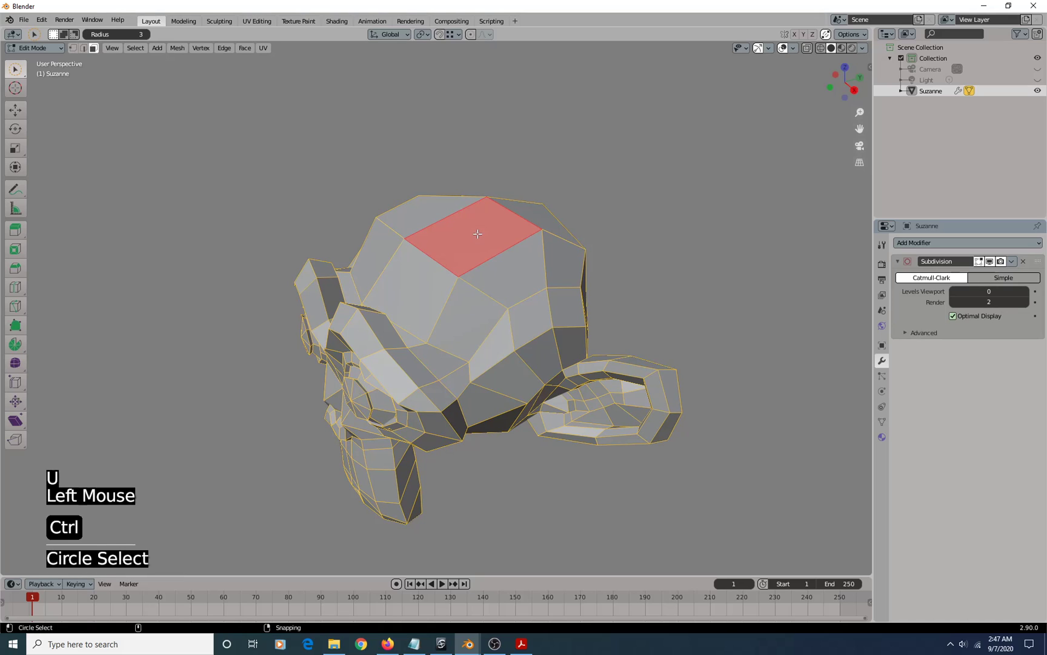
key(ctrl+d)
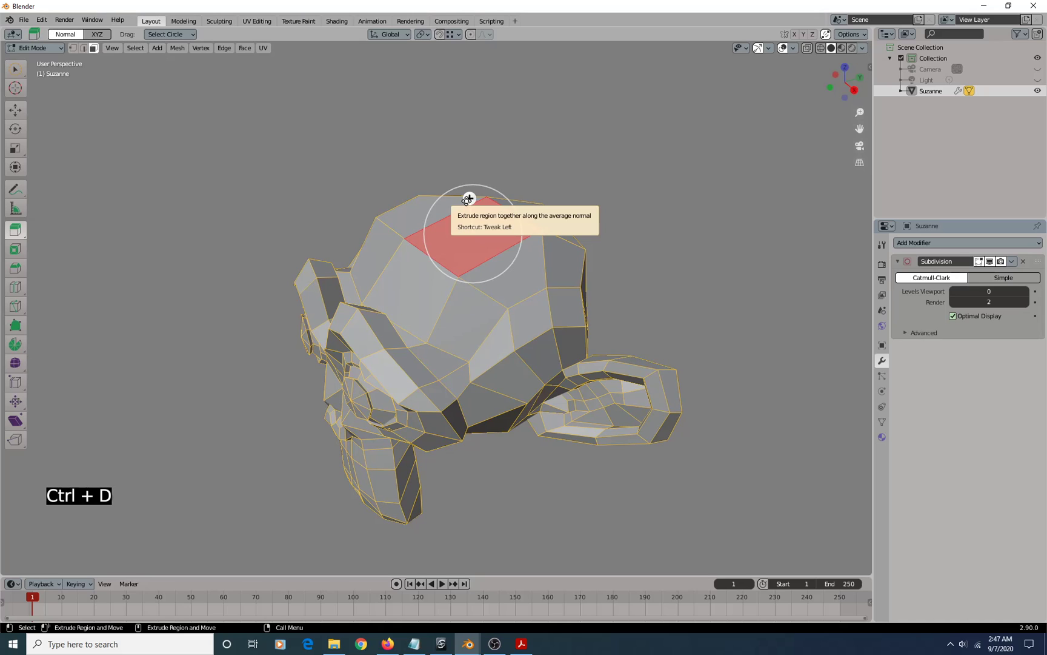
drag(470, 198, 466, 143)
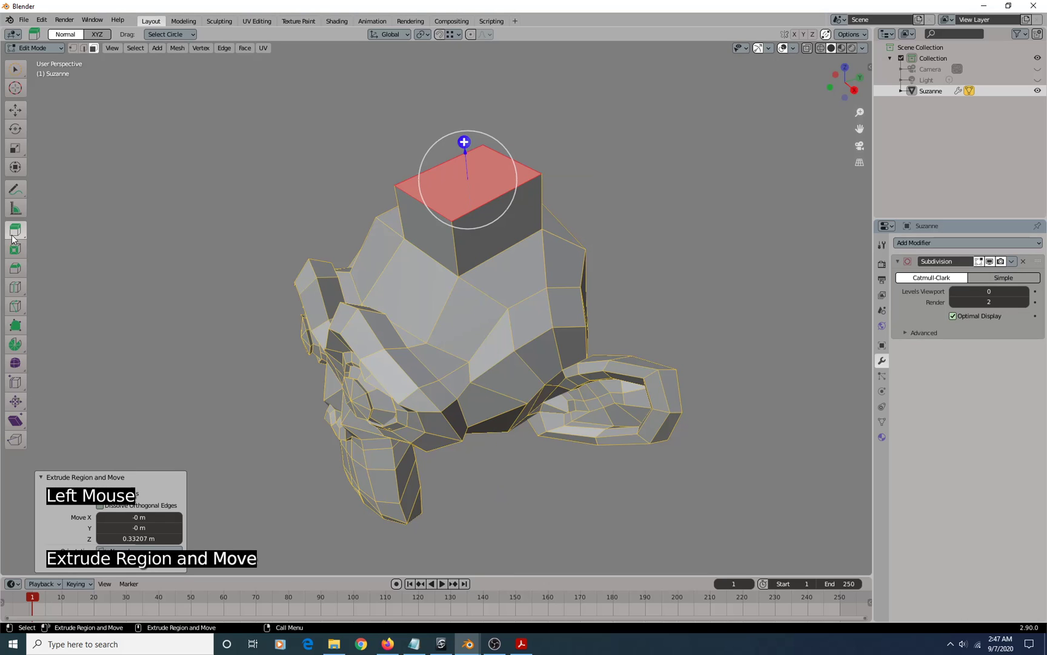
Use Extrude to Cursor to extend the block's top face through six segments, arching forward and down in front of the head
click(12, 237)
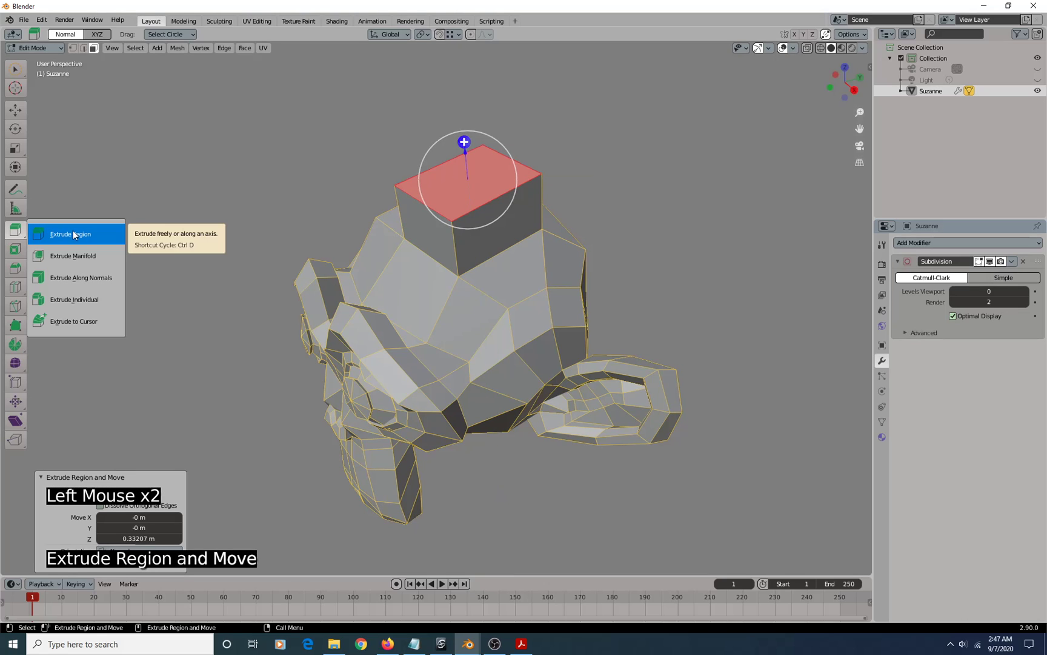
click(94, 322)
scroll(531, 291, down, 2)
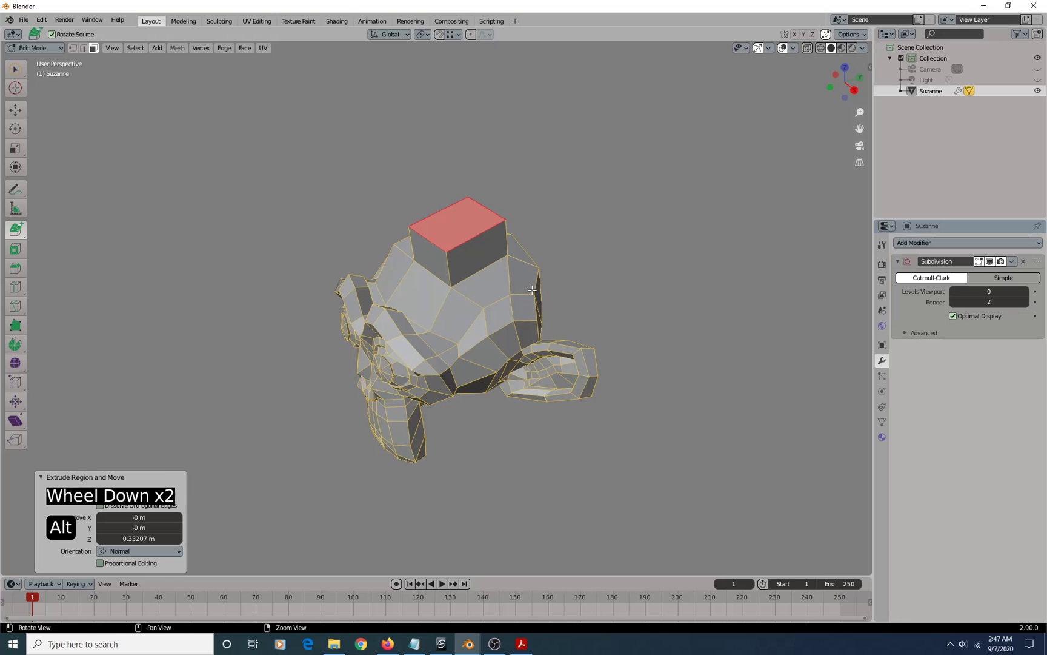
alt+drag(531, 290, 441, 165)
click(429, 146)
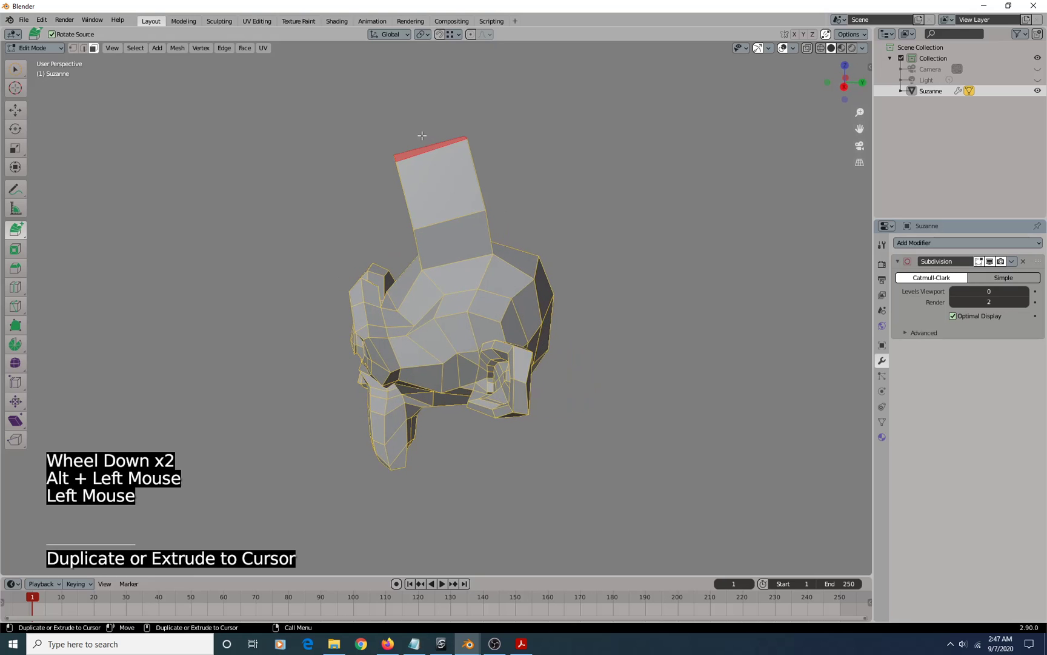
click(391, 103)
click(293, 71)
click(223, 105)
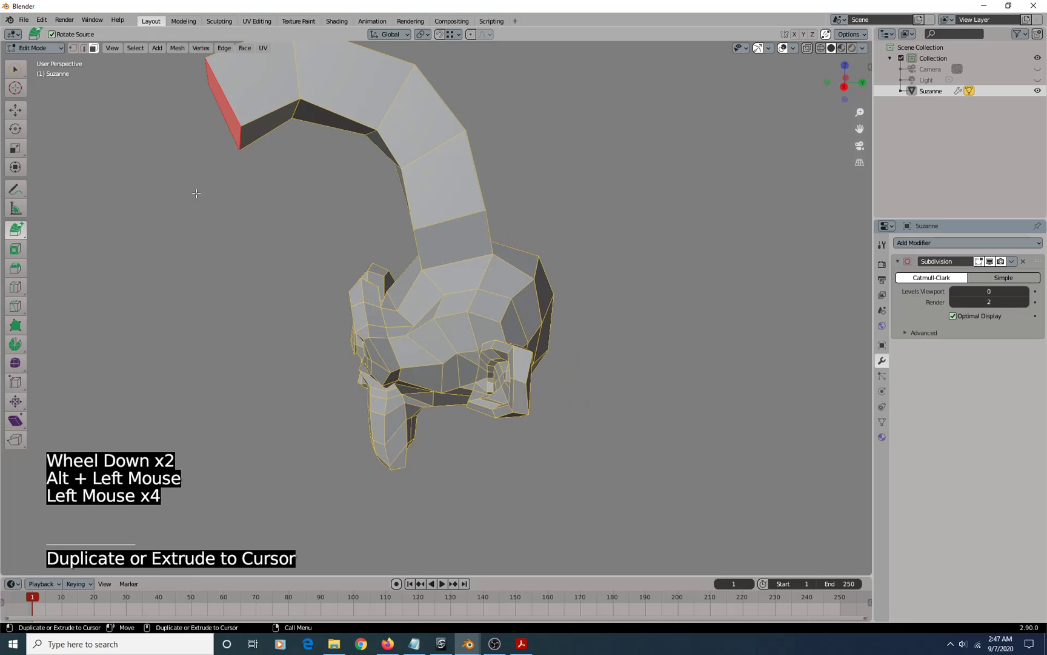
click(195, 212)
click(227, 295)
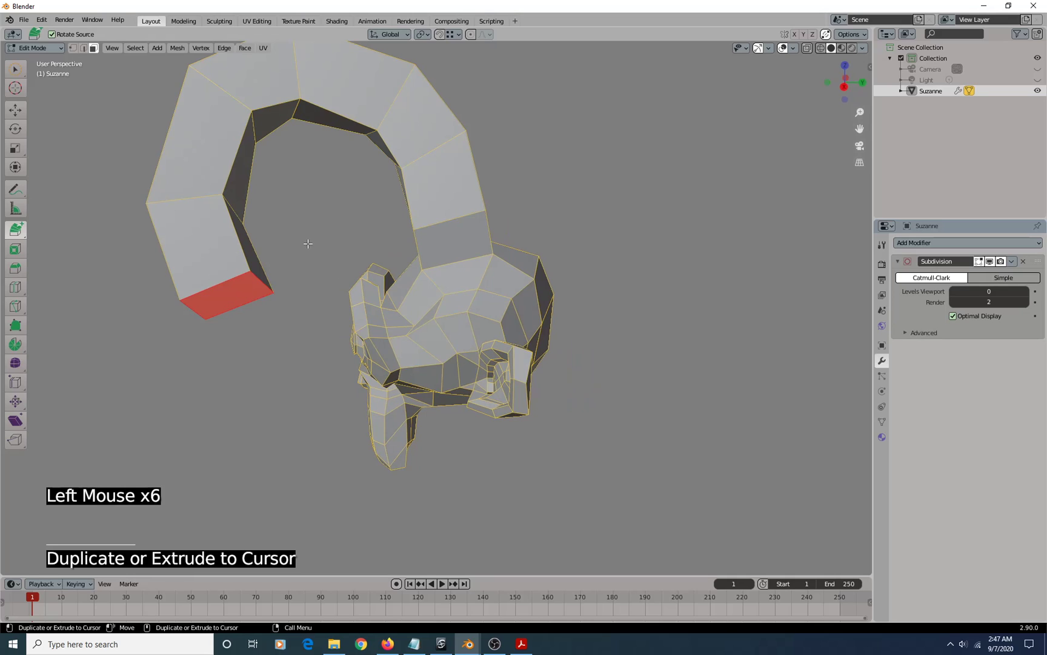
Cycle through the extrude tool variants to Extrude Individual
key(ctrl+d)
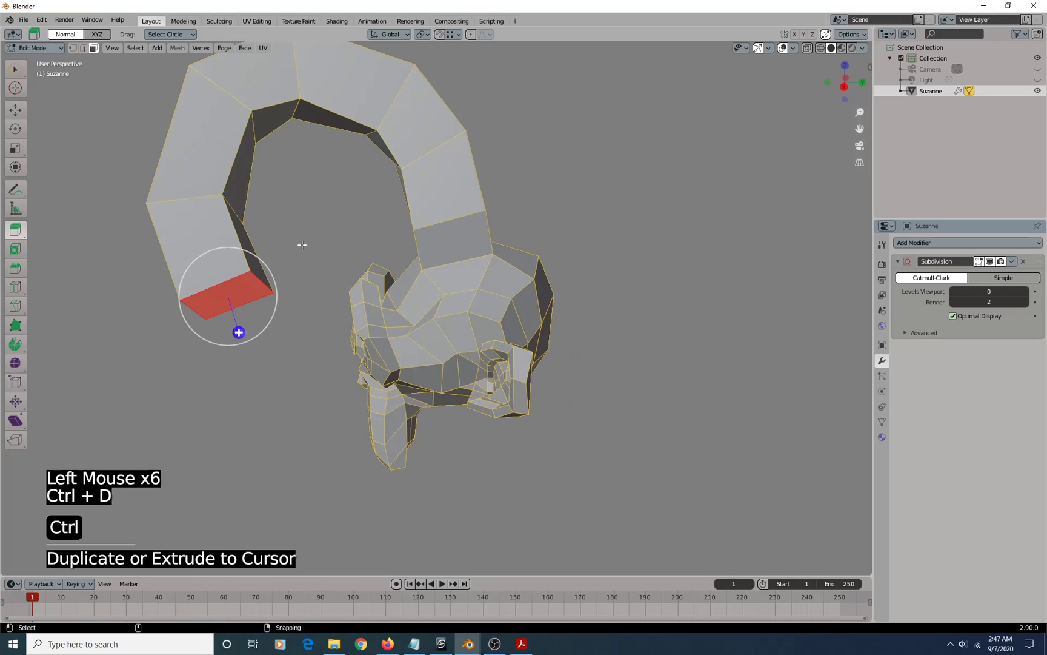
key(ctrl+d)
key(ctrl+d)
key(ctrl+d)
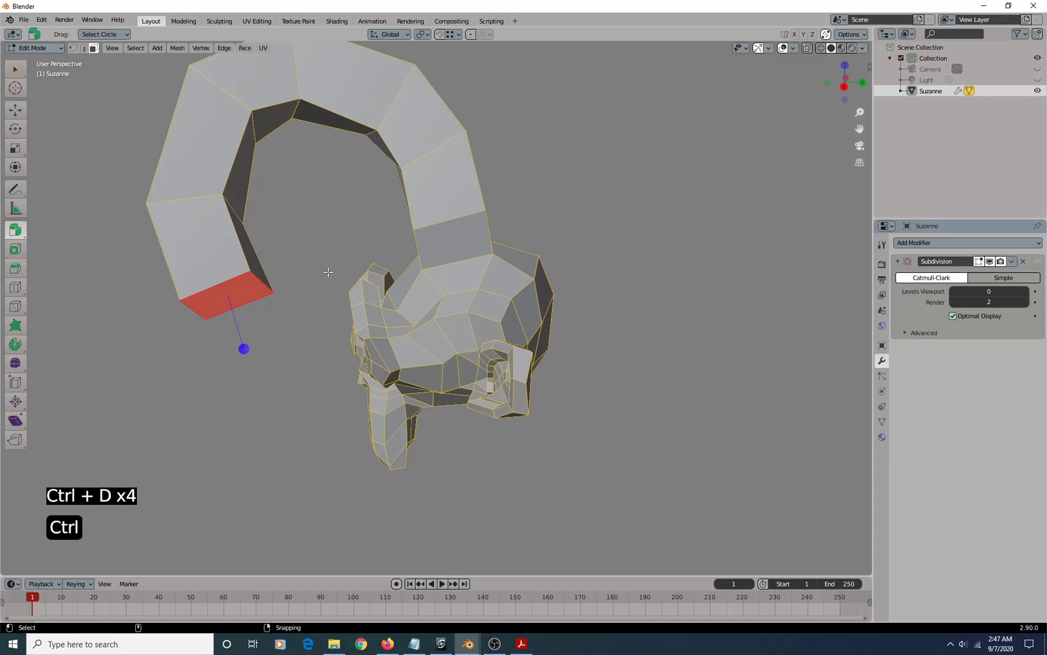
Undo the cursor extrusions back to the single extruded block on the head
key(ctrl+z)
key(ctrl+z)
key(ctrl+z)
key(ctrl+z)
key(ctrl+z)
key(ctrl+z)
key(ctrl+z)
key(ctrl+z)
key(ctrl+z)
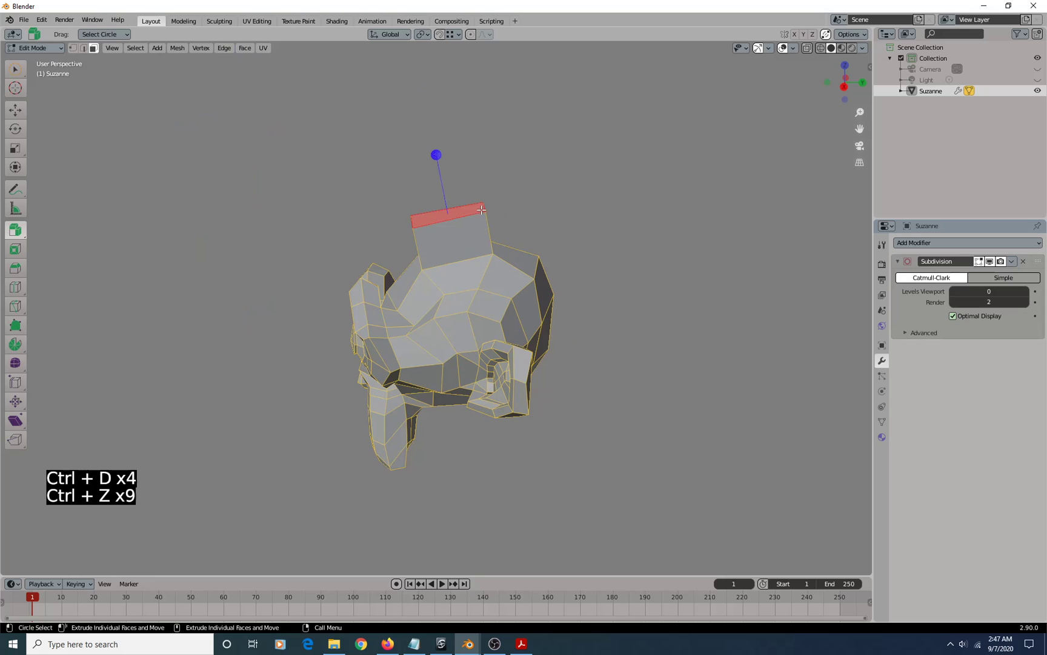
Inset the block's top face and extrude the inner face with Extrude Individual by about 0.326 m
scroll(481, 209, up, 2)
alt+drag(417, 229, 497, 223)
alt+middle_drag(500, 210, 475, 305)
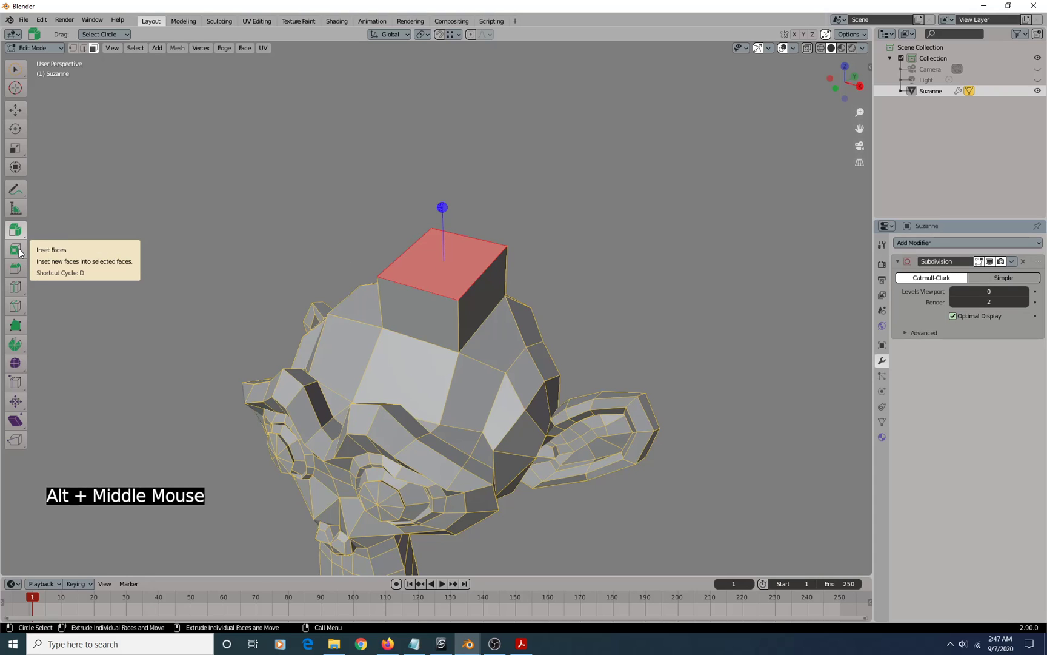
click(15, 249)
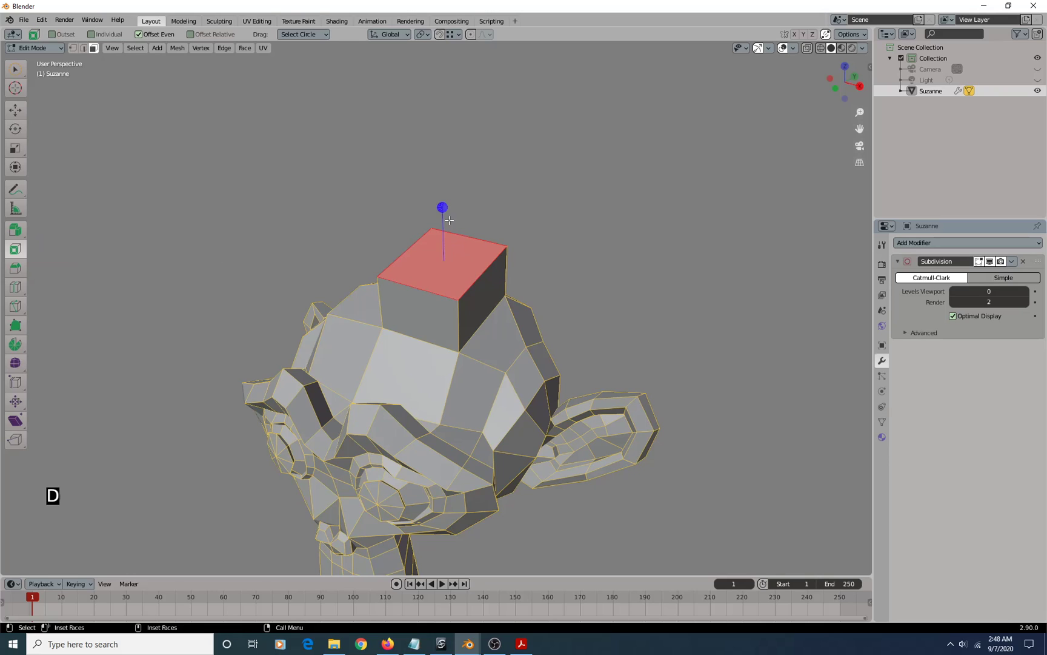
drag(443, 207, 442, 176)
key(ctrl+d)
alt+drag(557, 244, 509, 276)
alt+middle_drag(509, 276, 473, 263)
alt+right_drag(473, 263, 459, 277)
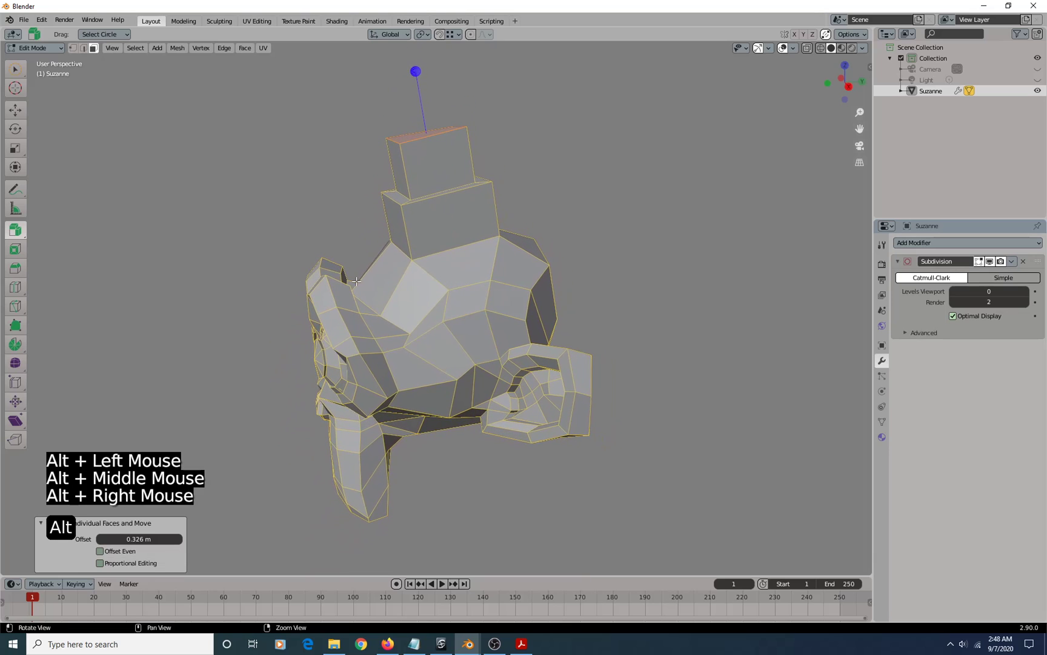
alt+drag(459, 276, 497, 283)
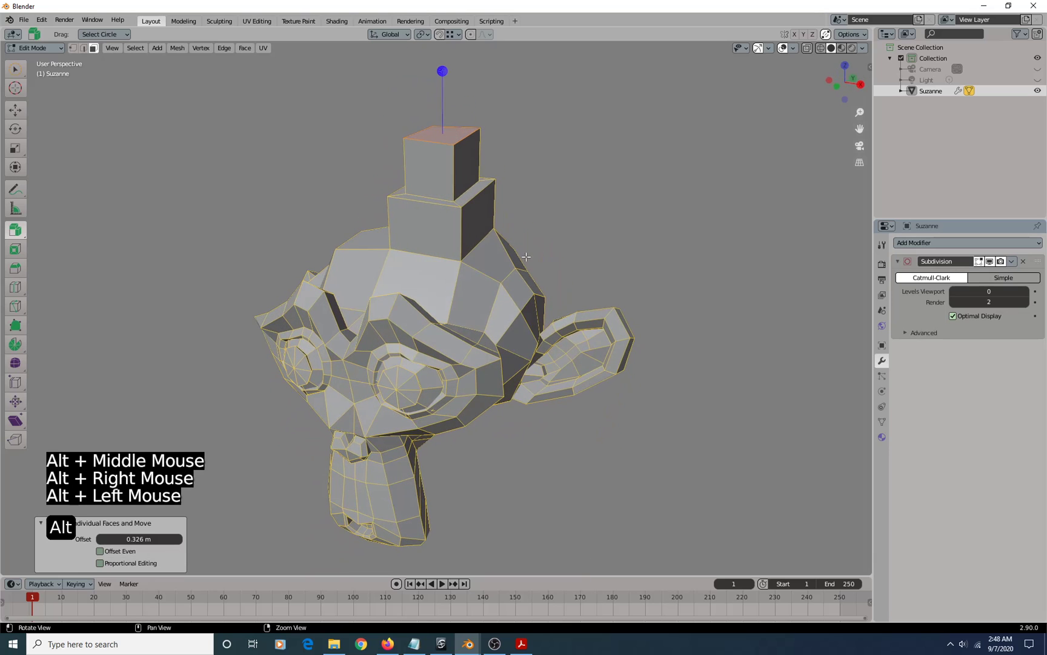
alt+right_drag(523, 265, 498, 270)
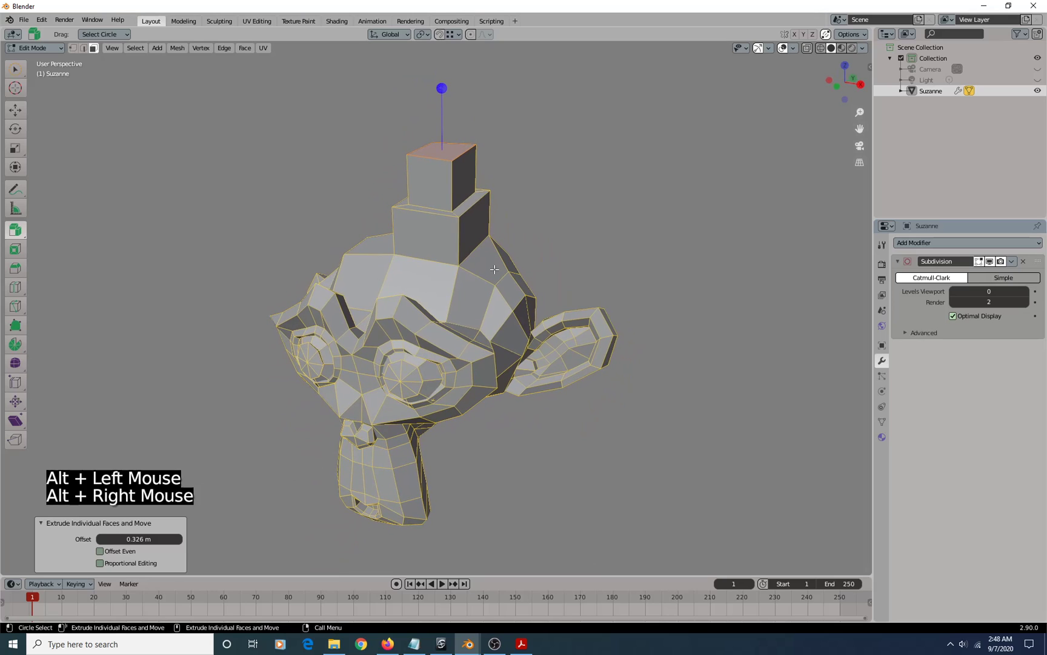
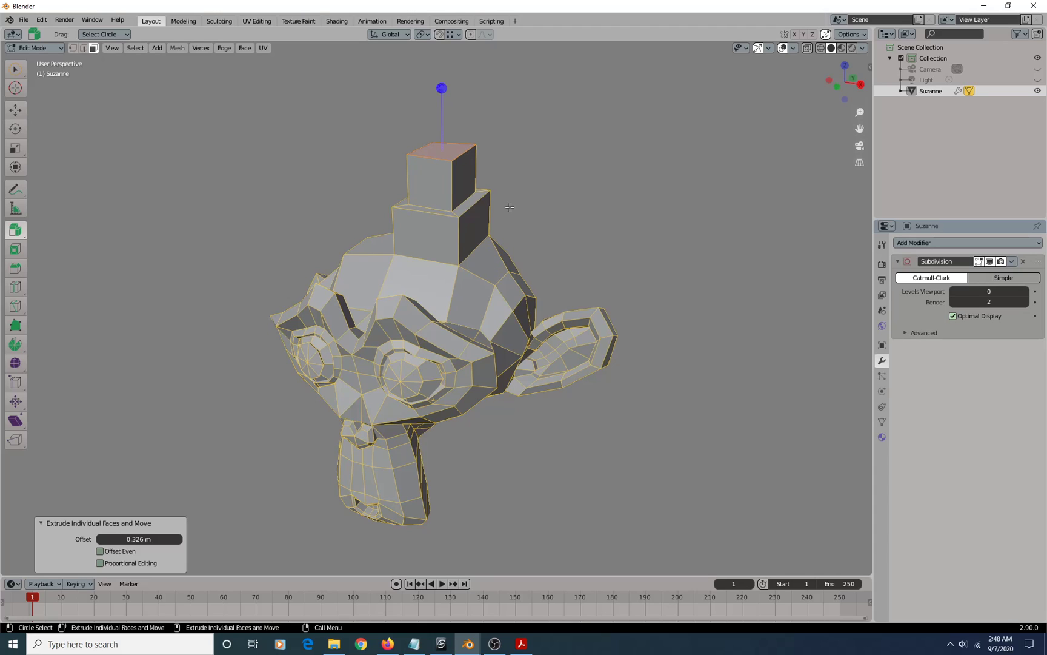
Undo the face extrusions on top of the monkey's head, leave Edit Mode and delete the monkey
key(ctrl+z)
key(ctrl+z)
key(ctrl+z)
key(ctrl+z)
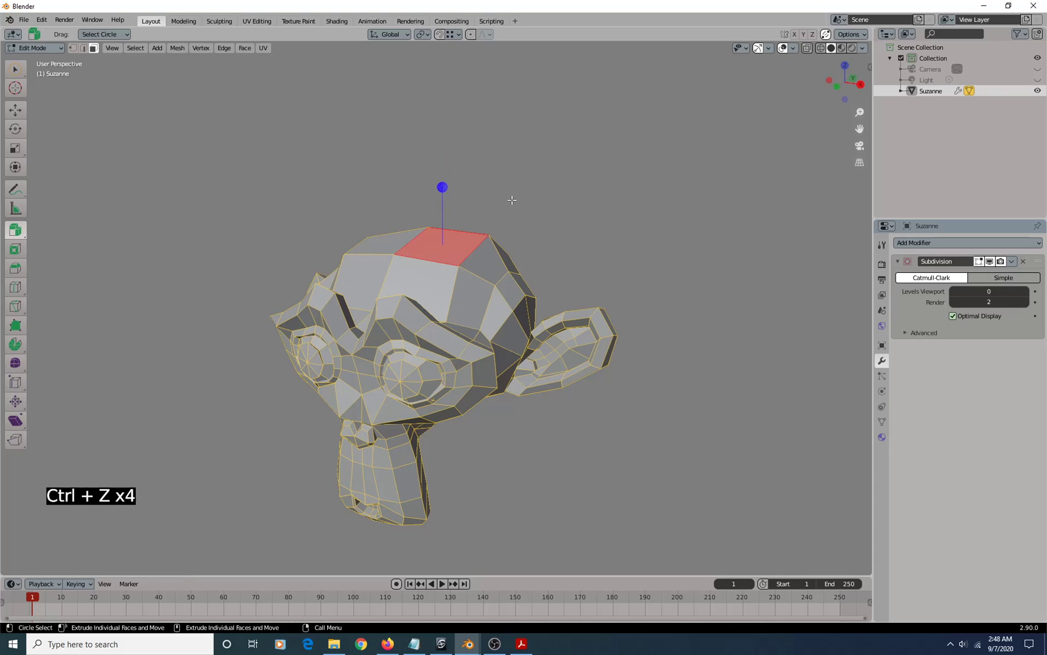
key(space)
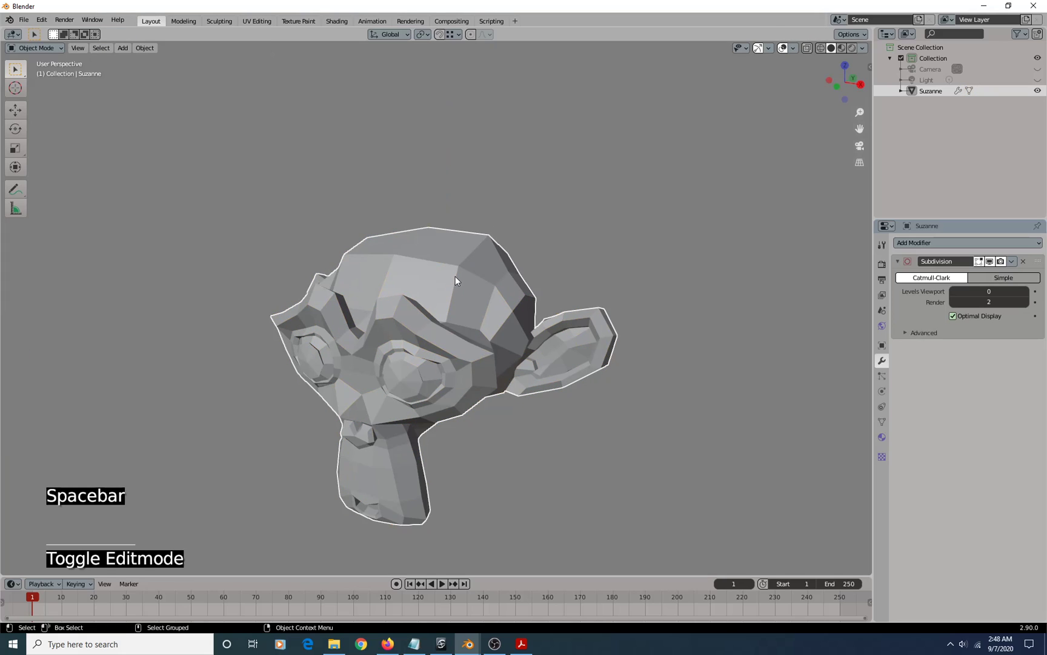
key(Delete)
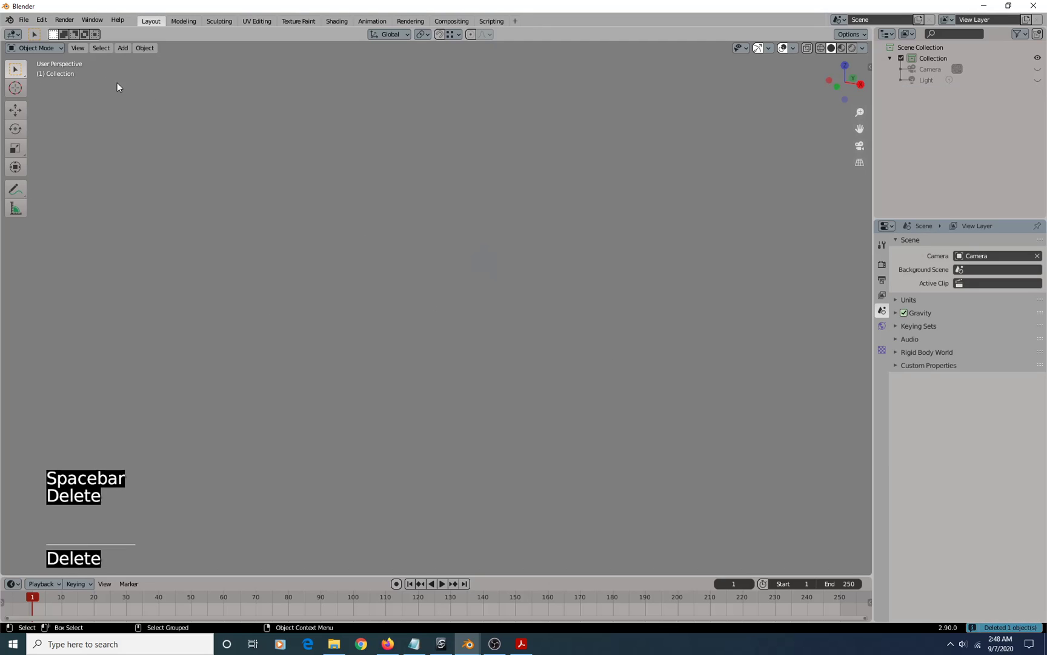
Start a new 2D Animation file without saving the current one and draw a freehand zigzag pencil stroke in the upper part of the canvas
click(22, 20)
mouse_move(47, 33)
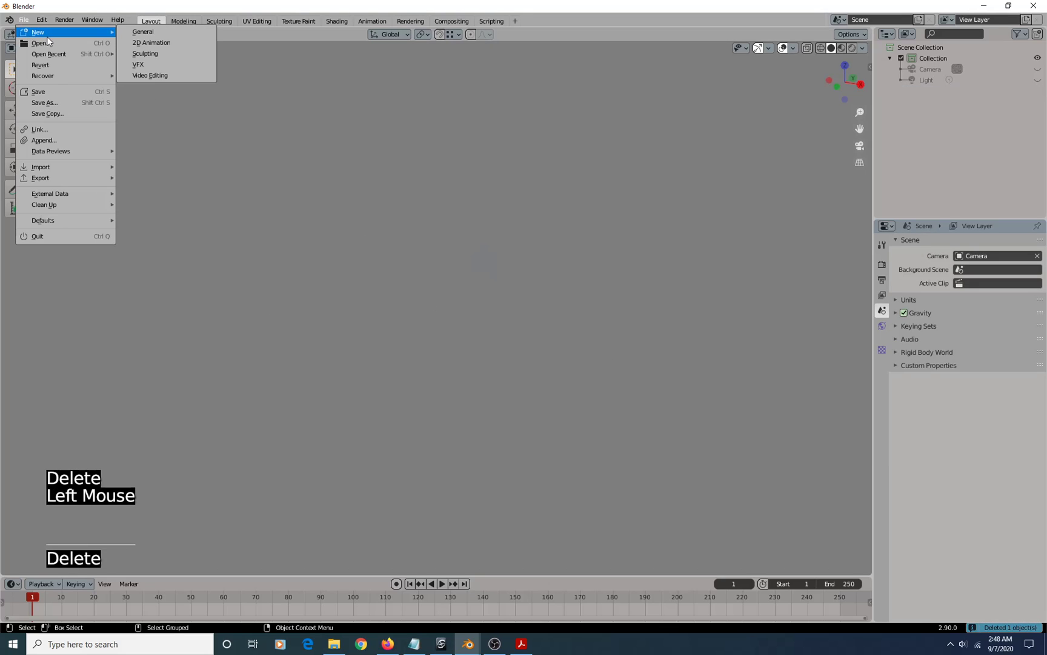
click(153, 43)
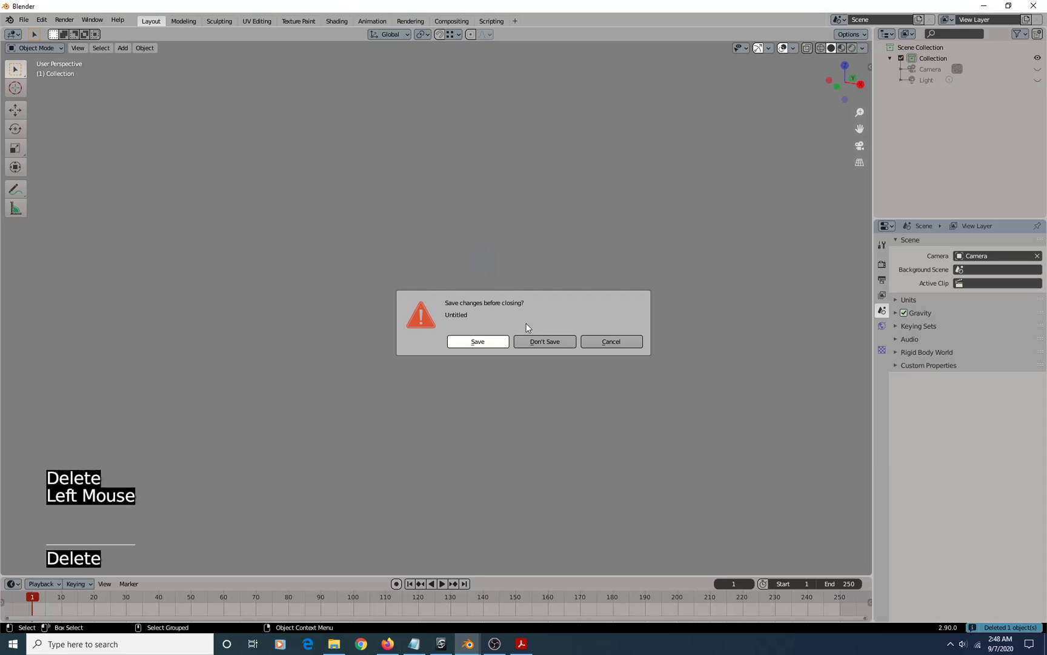
click(554, 340)
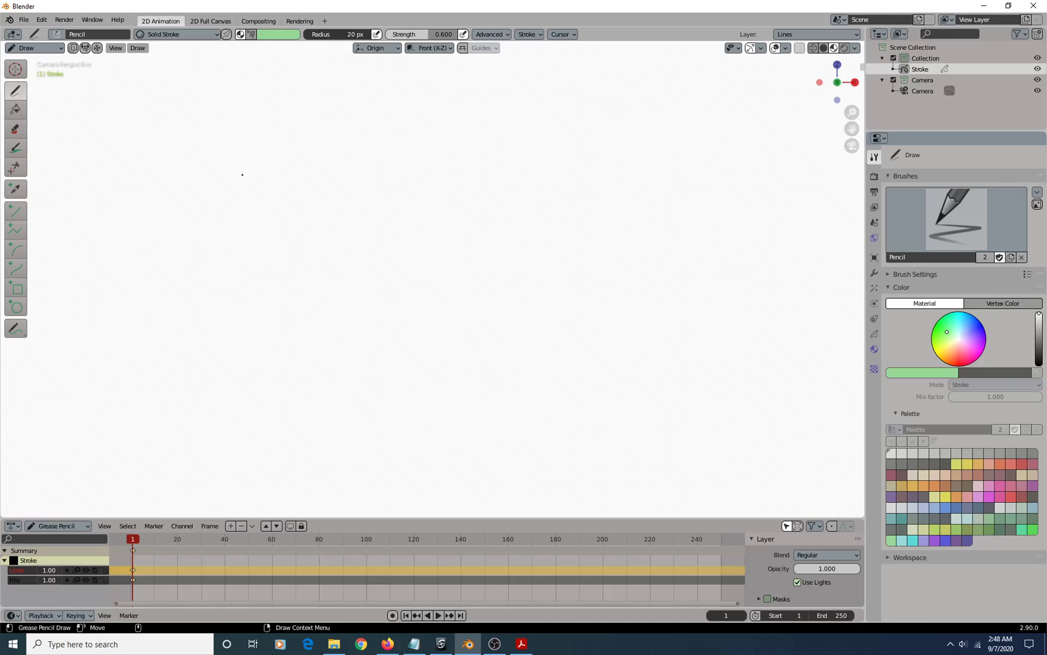
mouse_move(250, 138)
mouse_down()
mouse_move(293, 193)
mouse_move(462, 252)
mouse_up()
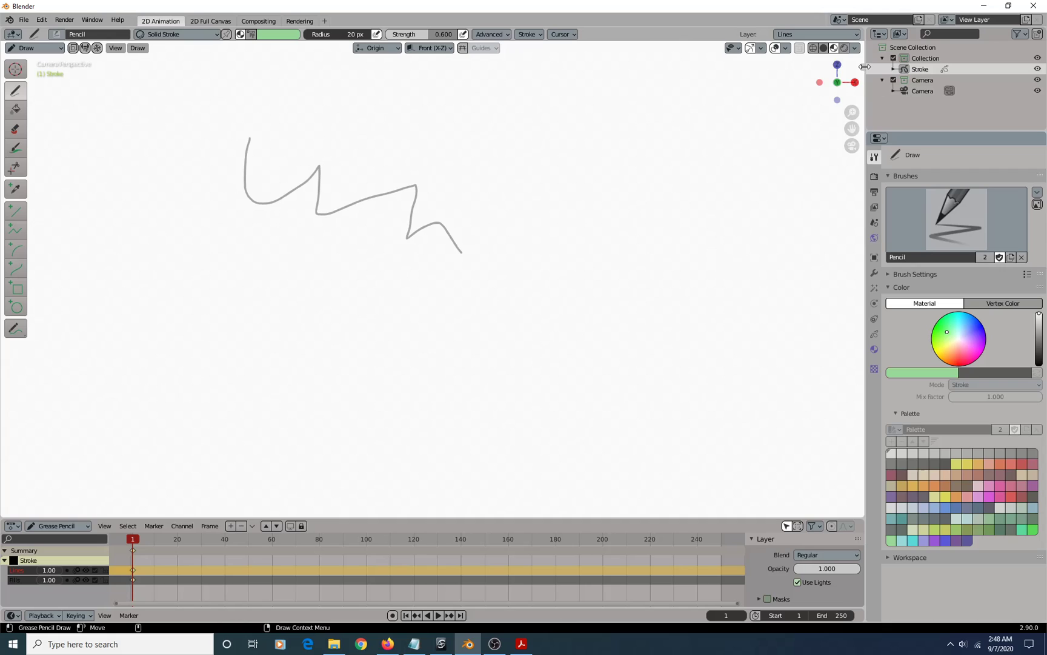
Enable Screencast Keys for the drawing viewport, collapse its settings and hide the sidebar
key(n)
click(858, 146)
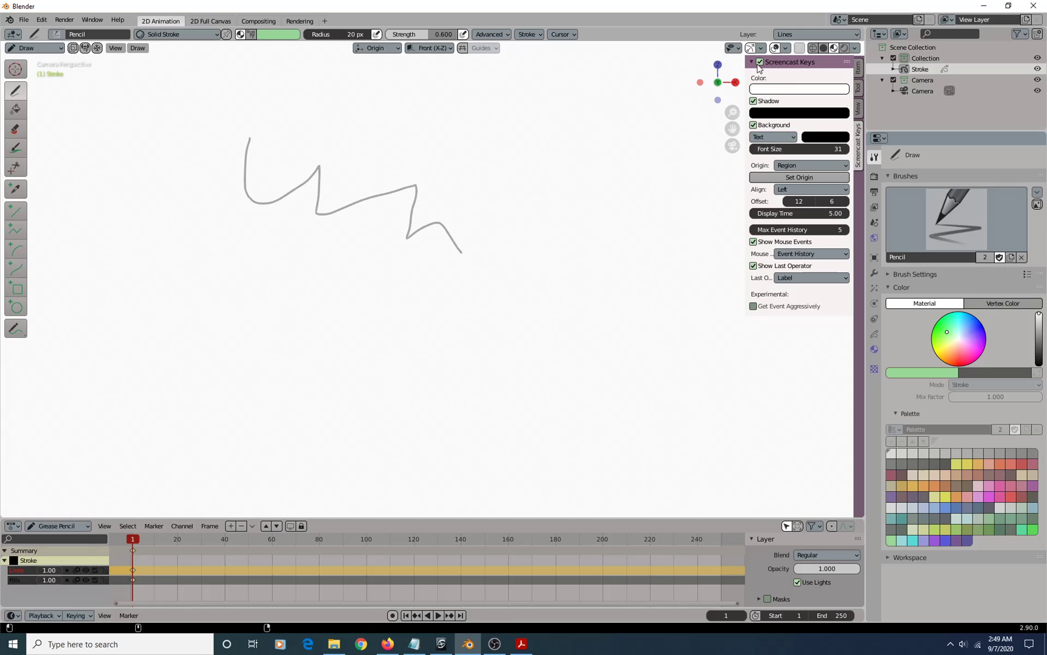
click(224, 301)
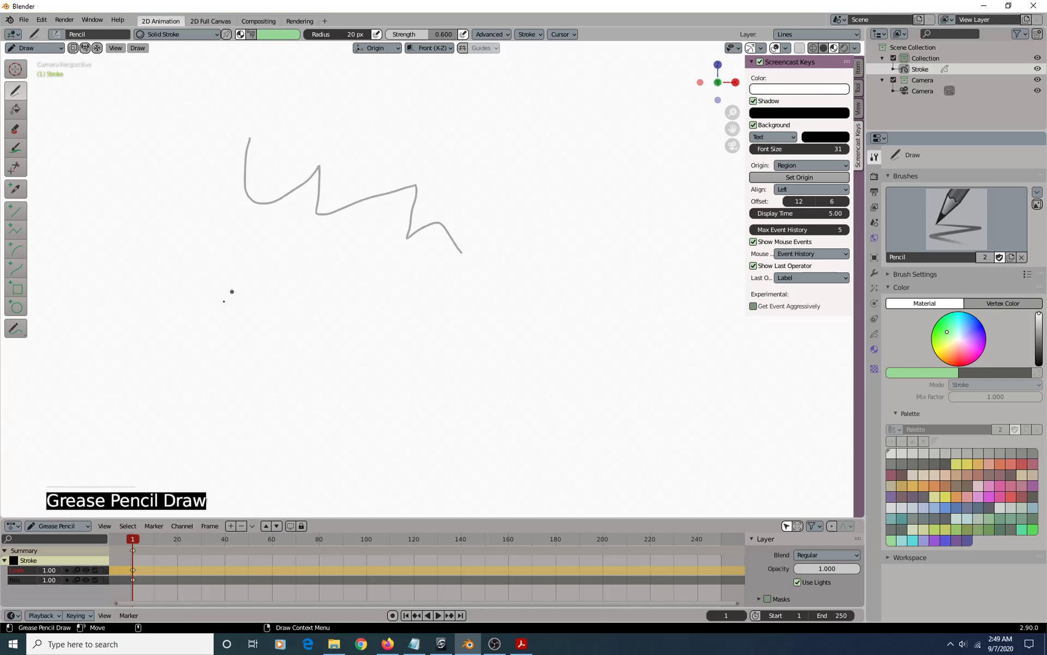
click(753, 62)
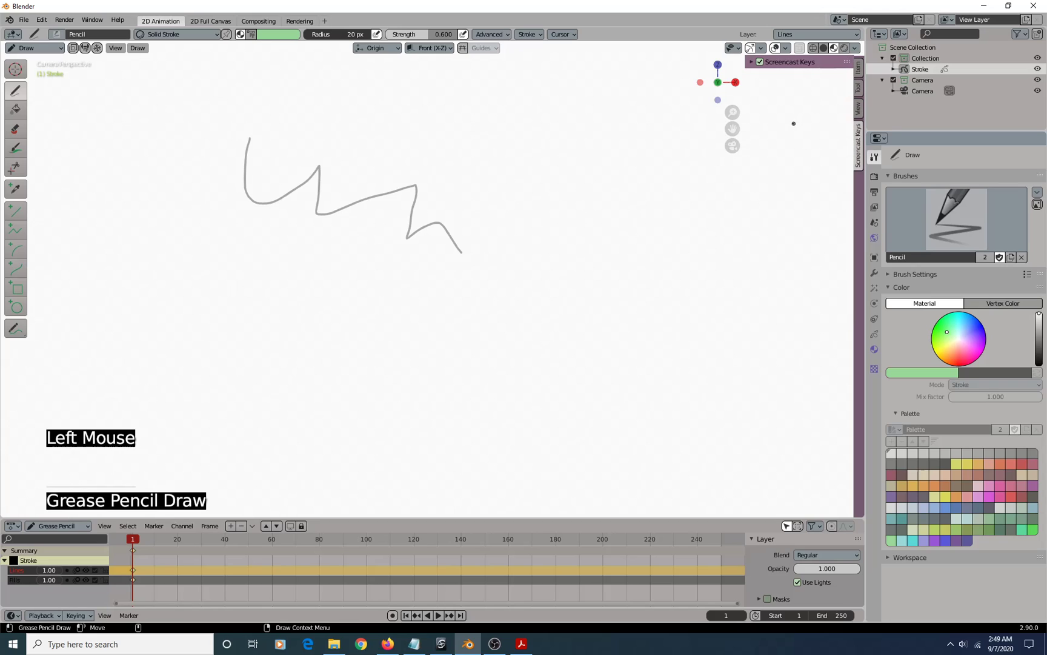
key(n)
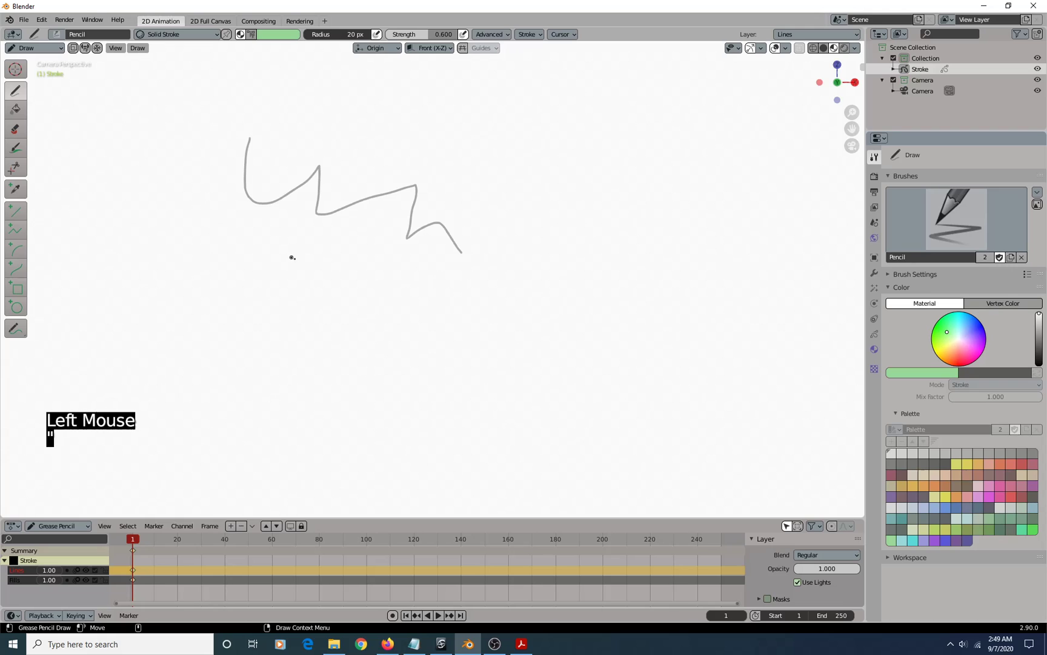
Draw a second zigzag stroke below the first and, after resetting the orbited view to the camera, a third one to their upper right
mouse_move(268, 221)
mouse_down()
mouse_move(269, 241)
mouse_move(442, 241)
mouse_move(523, 307)
mouse_up()
scroll(398, 304, down, 2)
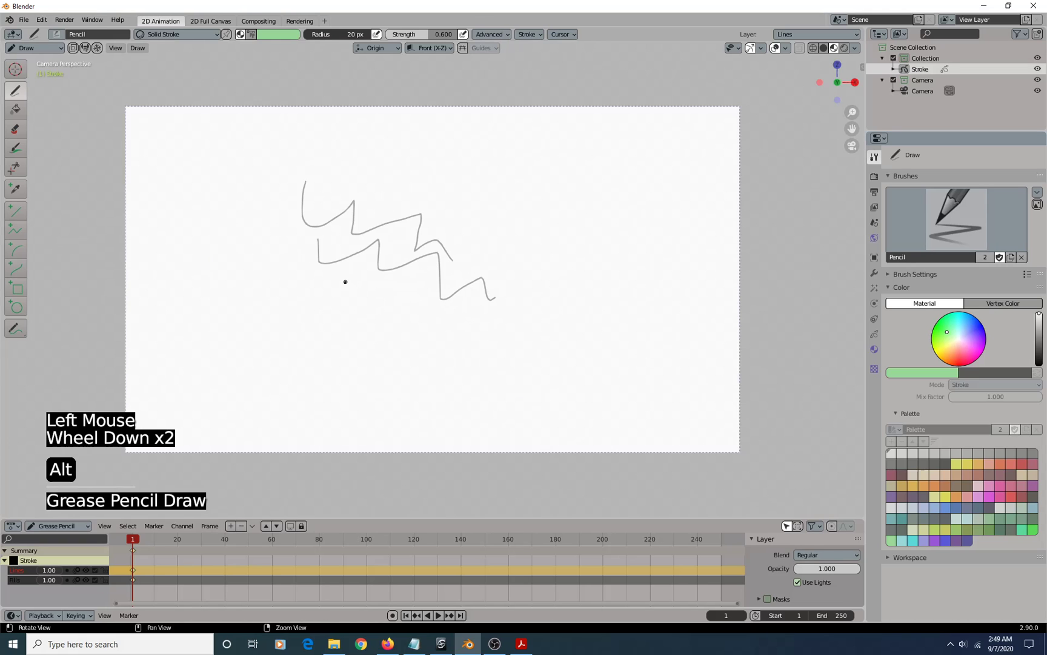
alt+drag(346, 283, 412, 294)
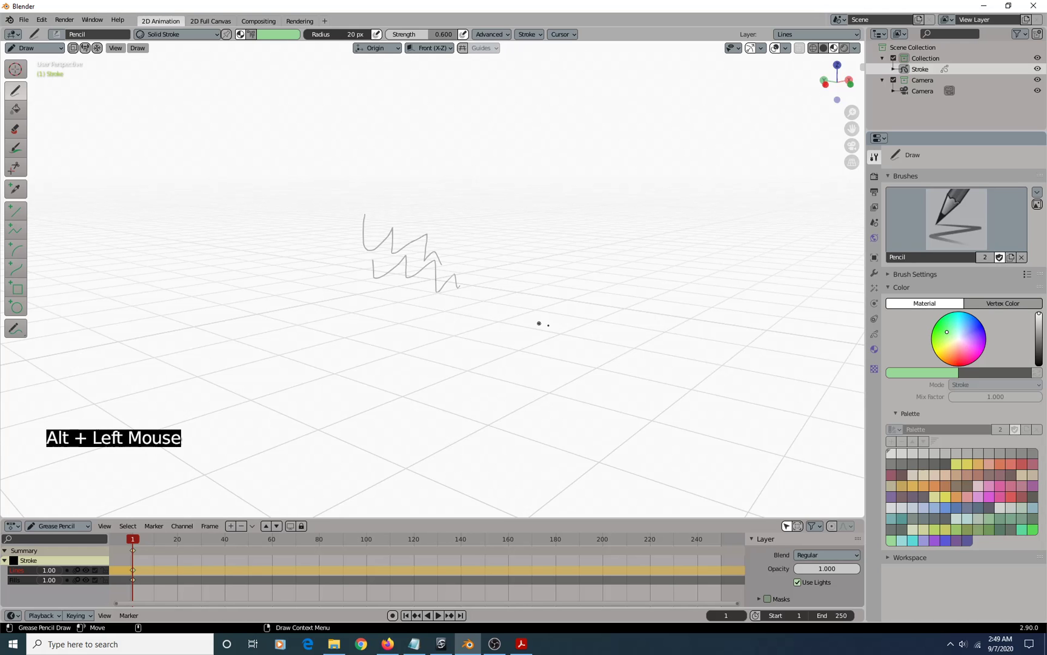
mouse_move(598, 339)
alt+mouse_down()
mouse_move(500, 318)
mouse_move(603, 352)
mouse_move(528, 327)
mouse_move(554, 341)
alt+mouse_up()
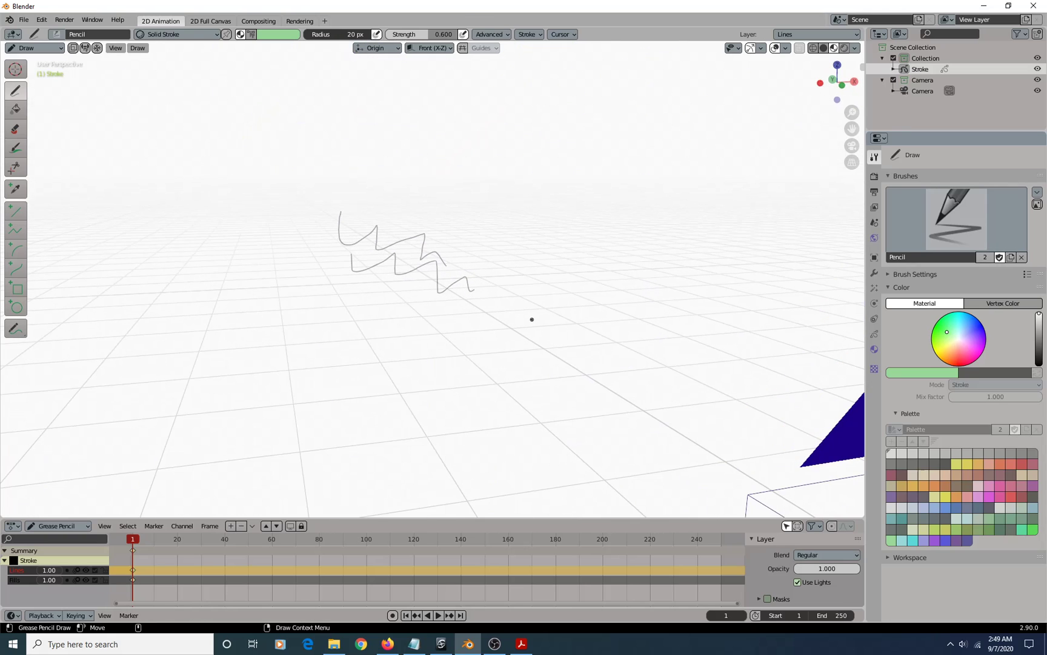
key(KP_0)
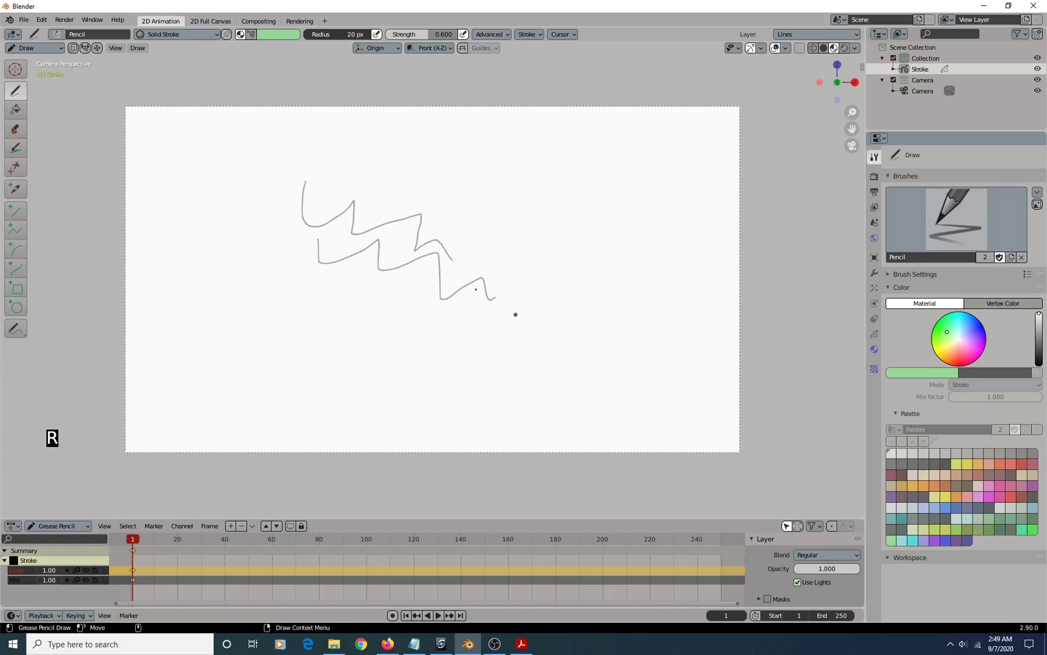
mouse_move(488, 172)
mouse_down()
mouse_move(489, 202)
mouse_move(584, 213)
mouse_up()
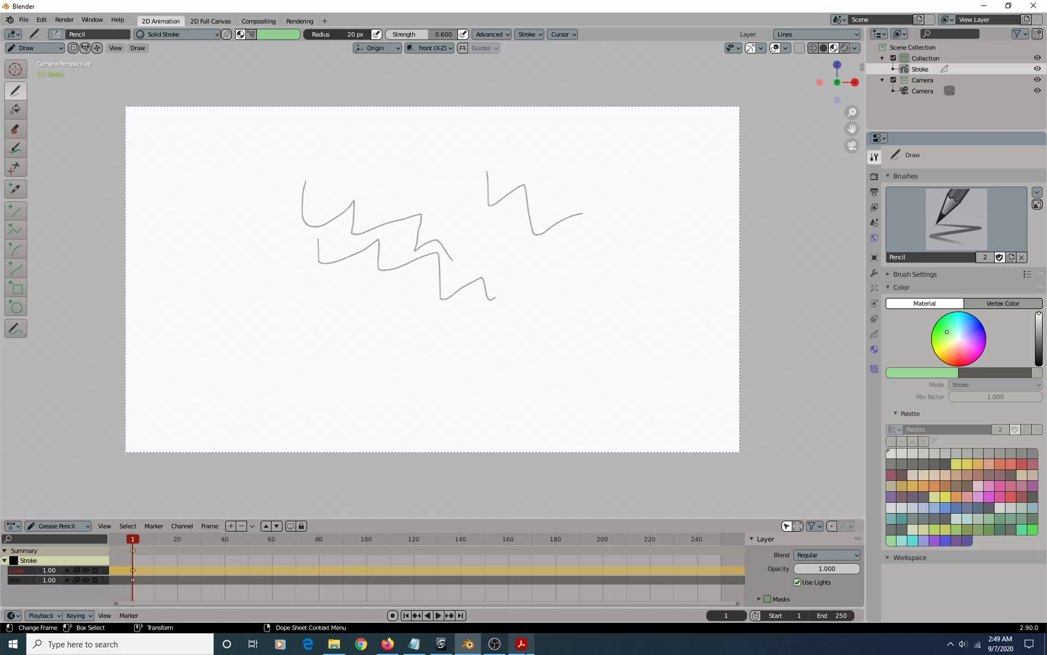
Switch to Adobe Acrobat Reader, examine the Grease Pencil hotkey tables in XSI to Blender Hotkeys.pdf at 125% zoom, and return to Blender
click(526, 651)
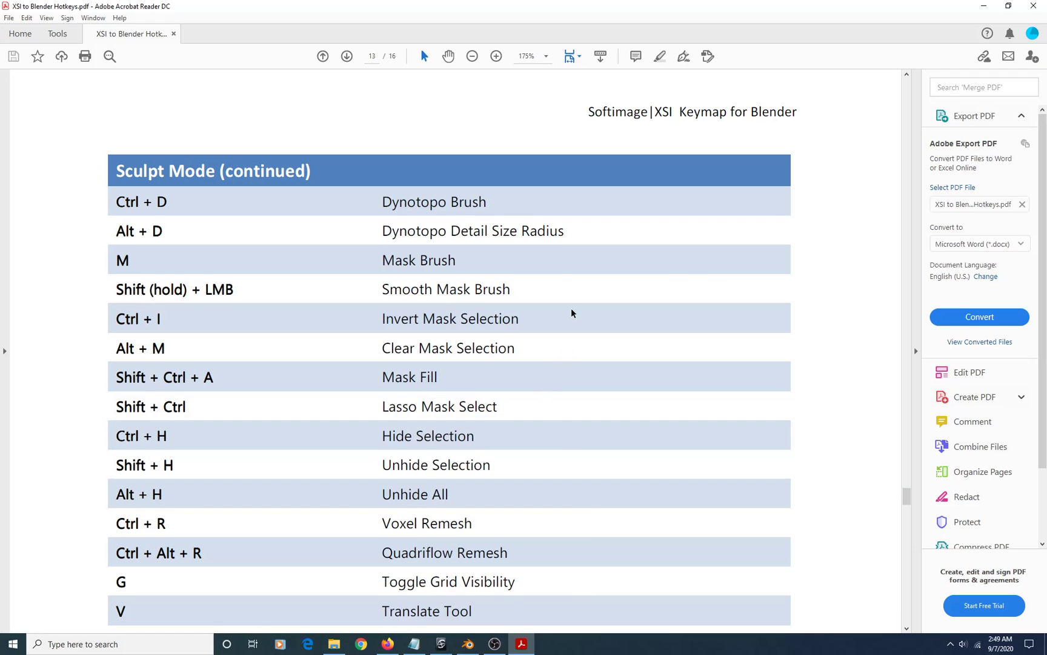
click(474, 57)
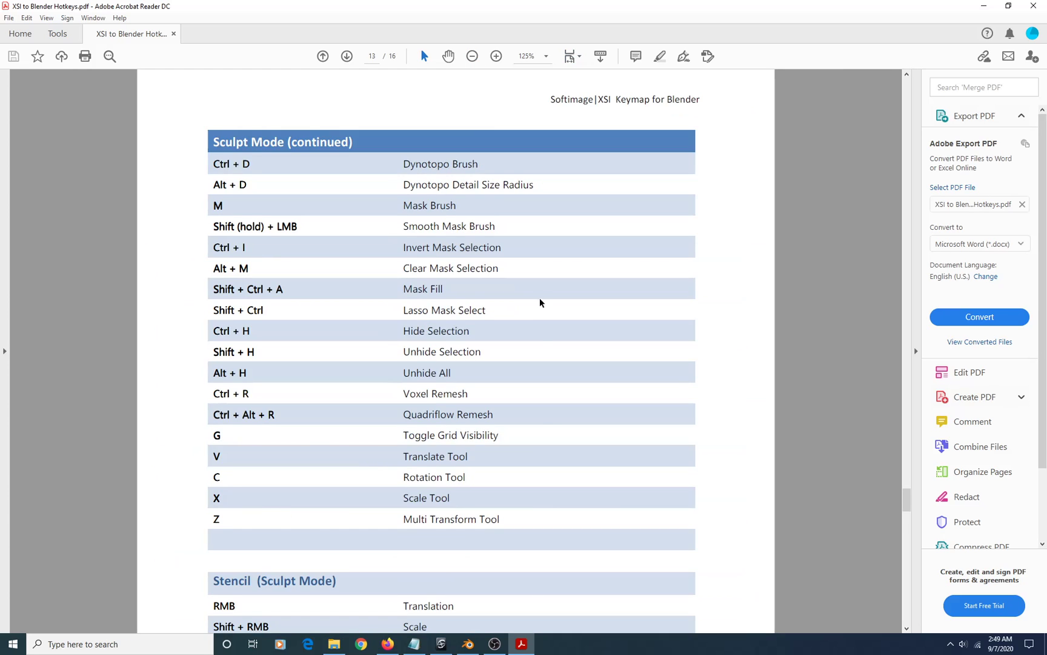
scroll(543, 418, down, 20)
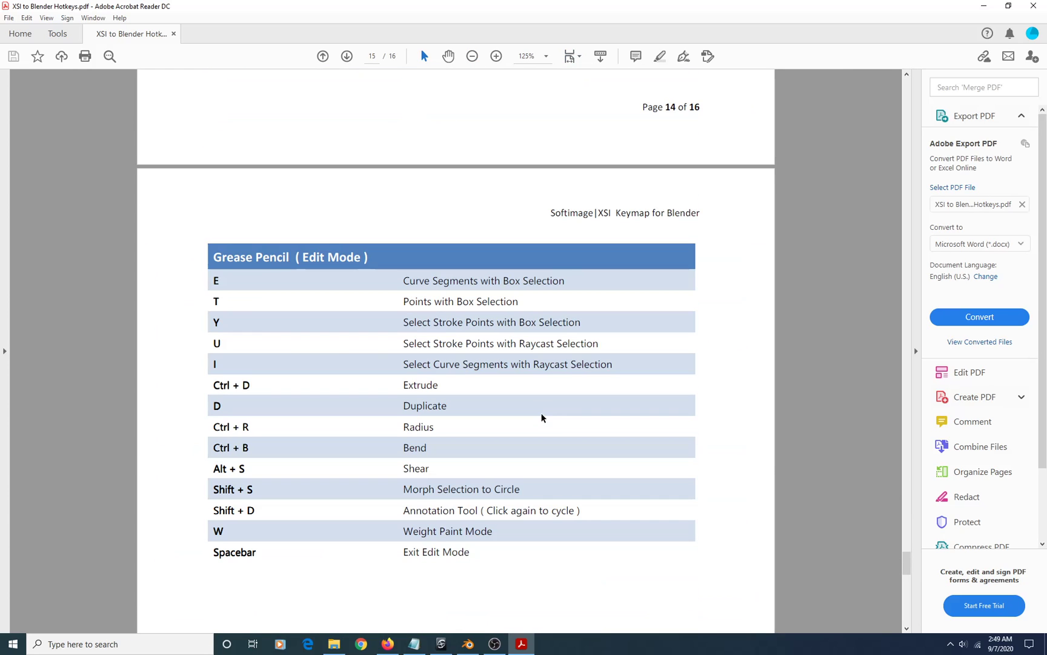
scroll(482, 488, up, 10)
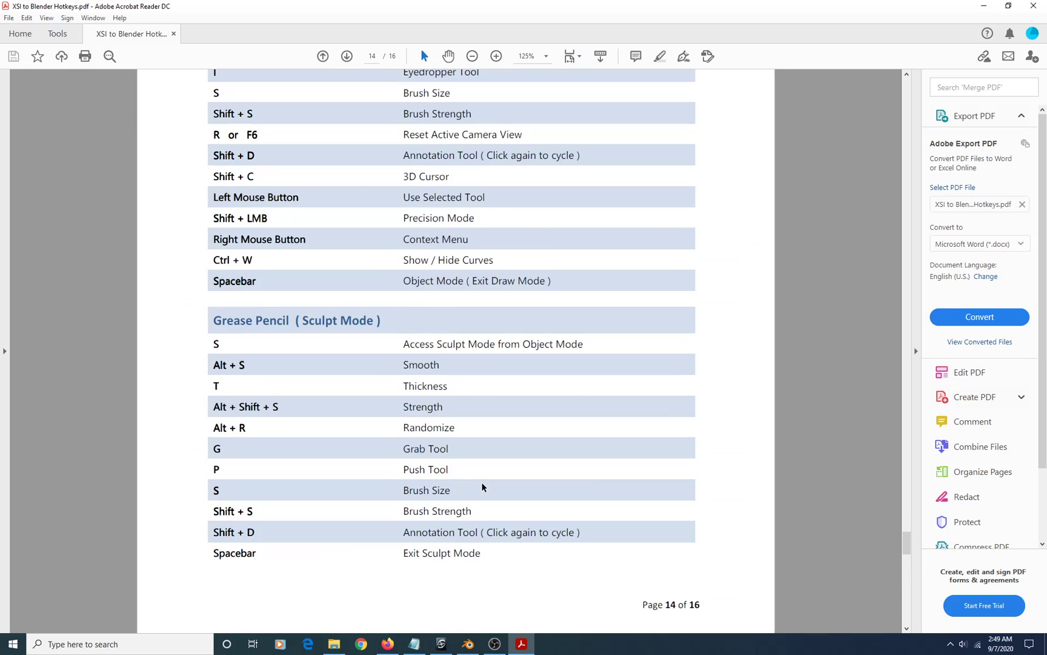
scroll(482, 489, up, 5)
scroll(483, 488, down, 4)
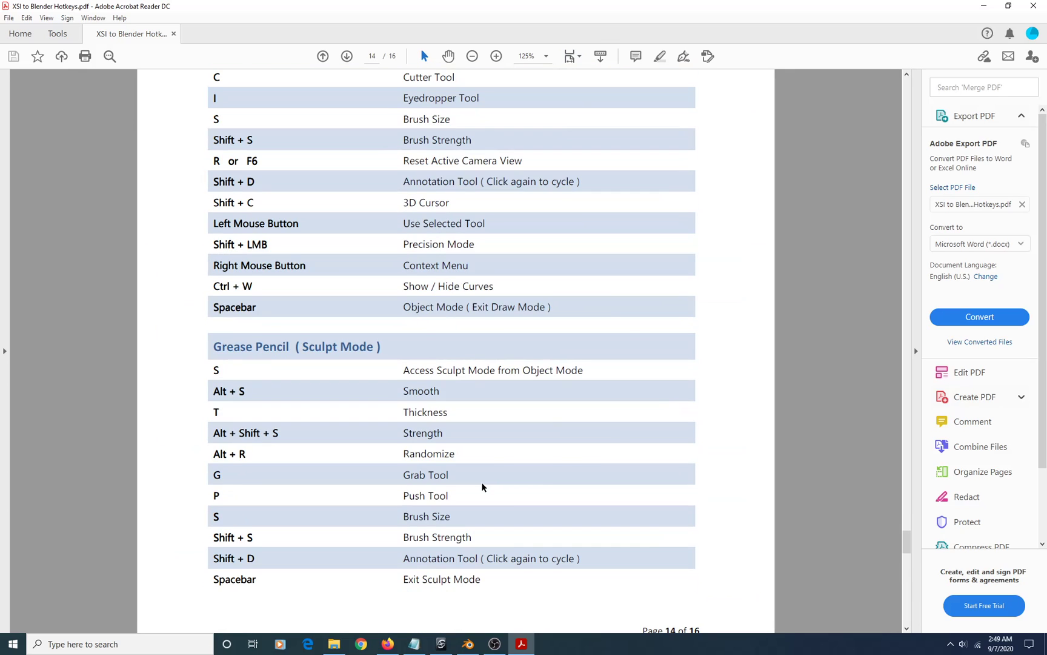
scroll(483, 487, up, 5)
click(521, 644)
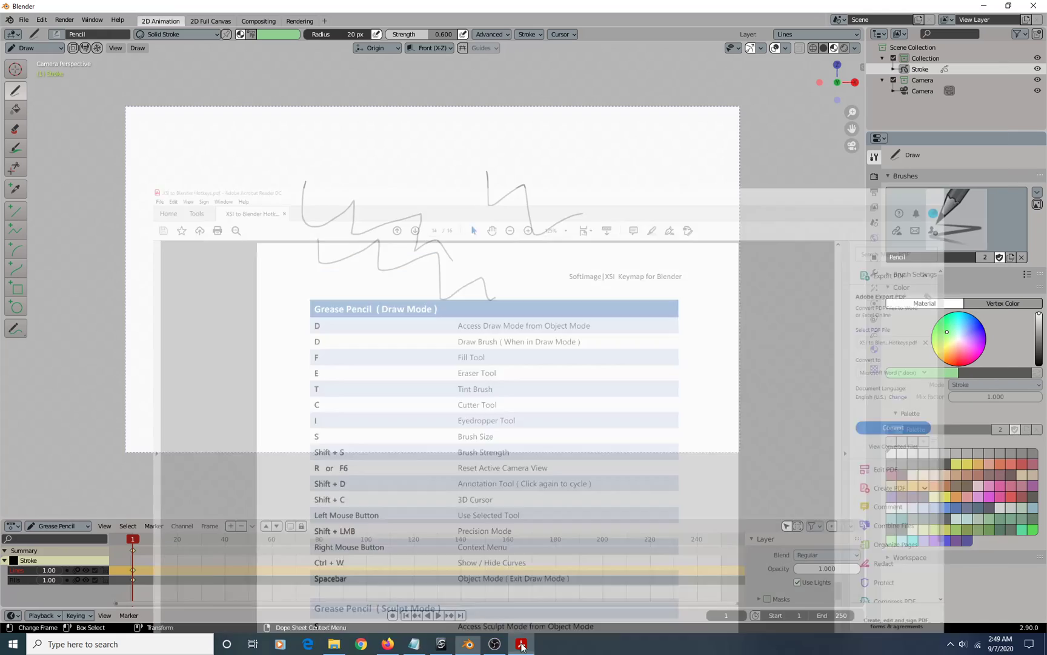
Start a new General file without saving the drawing and switch from the quad view to the single perspective view
click(23, 20)
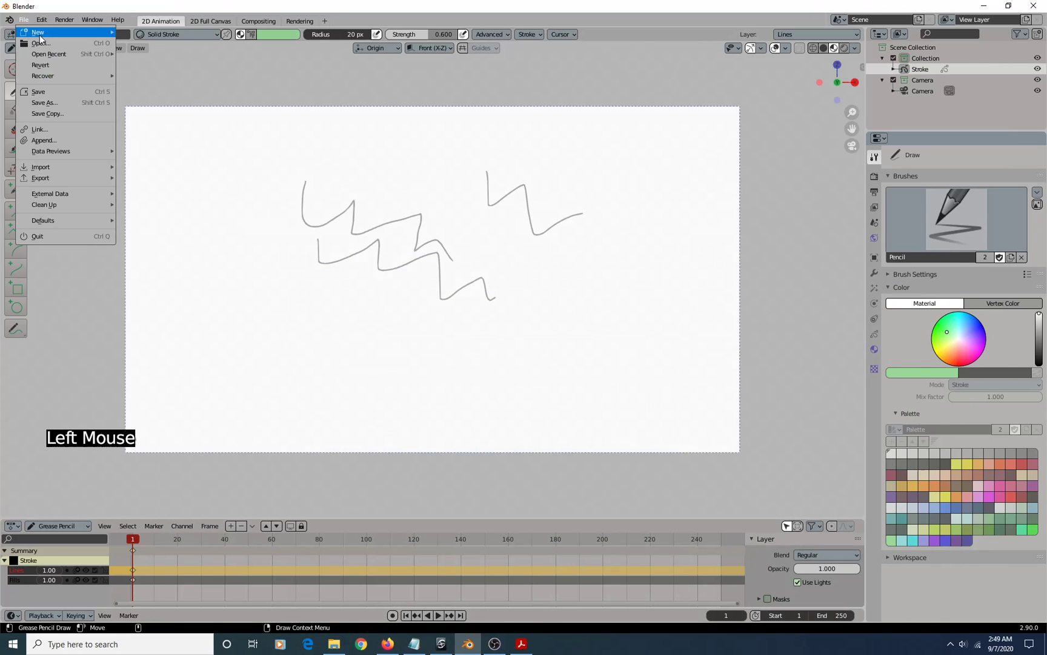
mouse_move(40, 38)
click(156, 40)
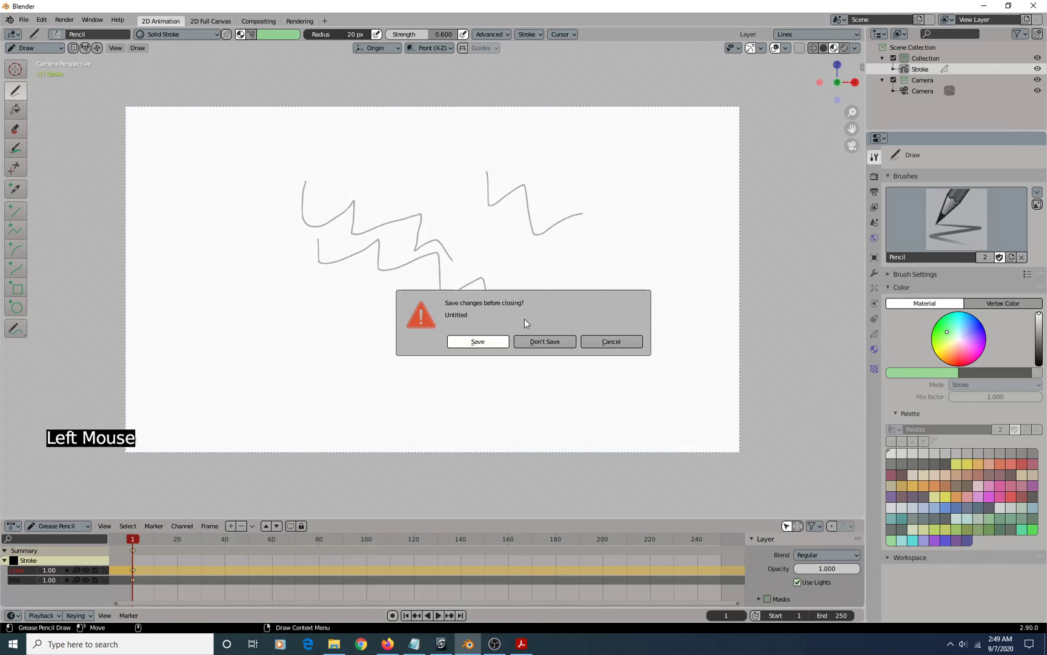
click(550, 345)
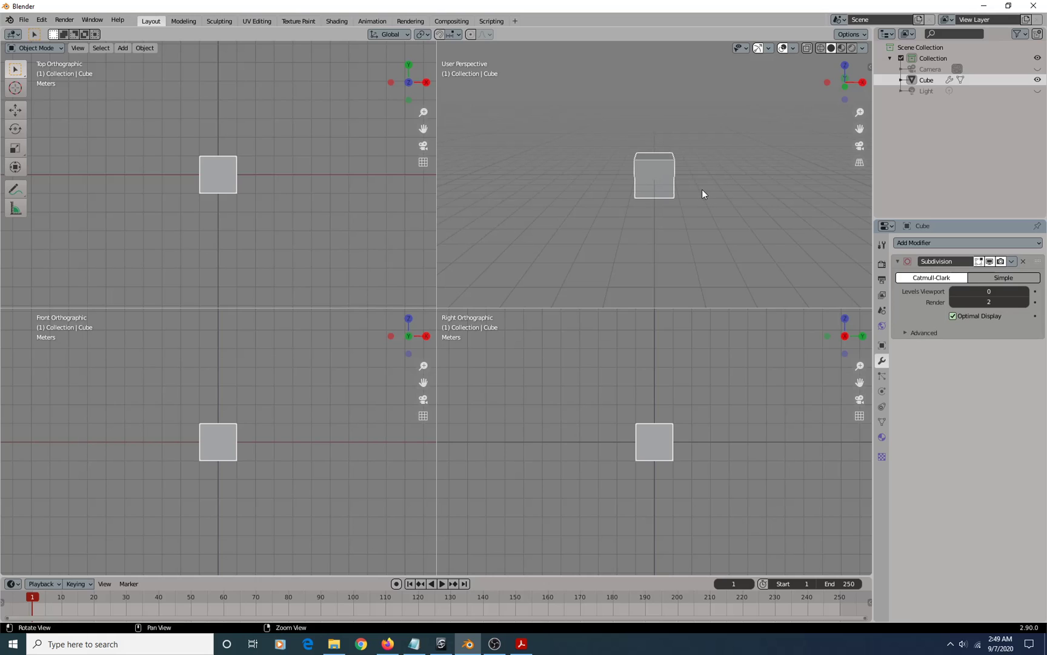
key(ctrl+alt+q)
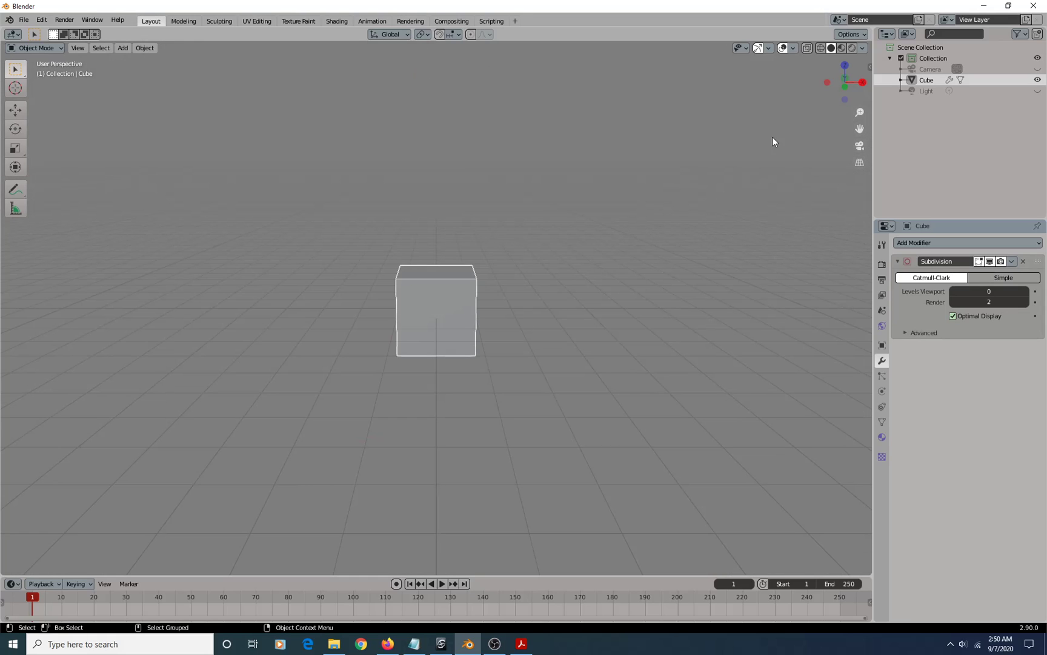
Enable Screencast Keys for the new file's viewport, and show the selected cube's Transform properties in the sidebar
click(870, 66)
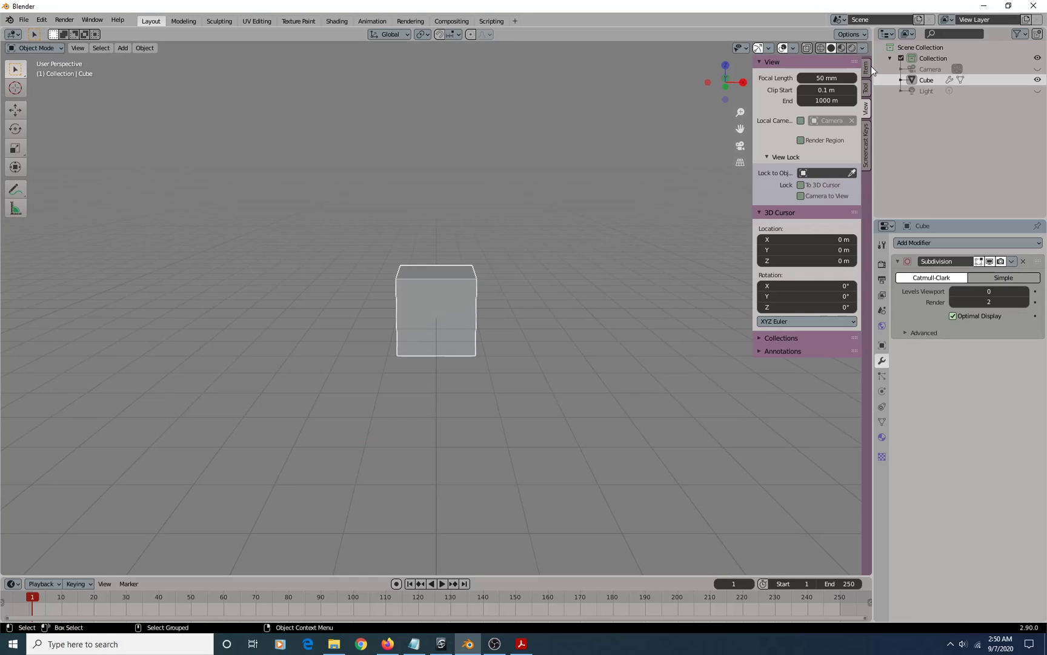
click(866, 148)
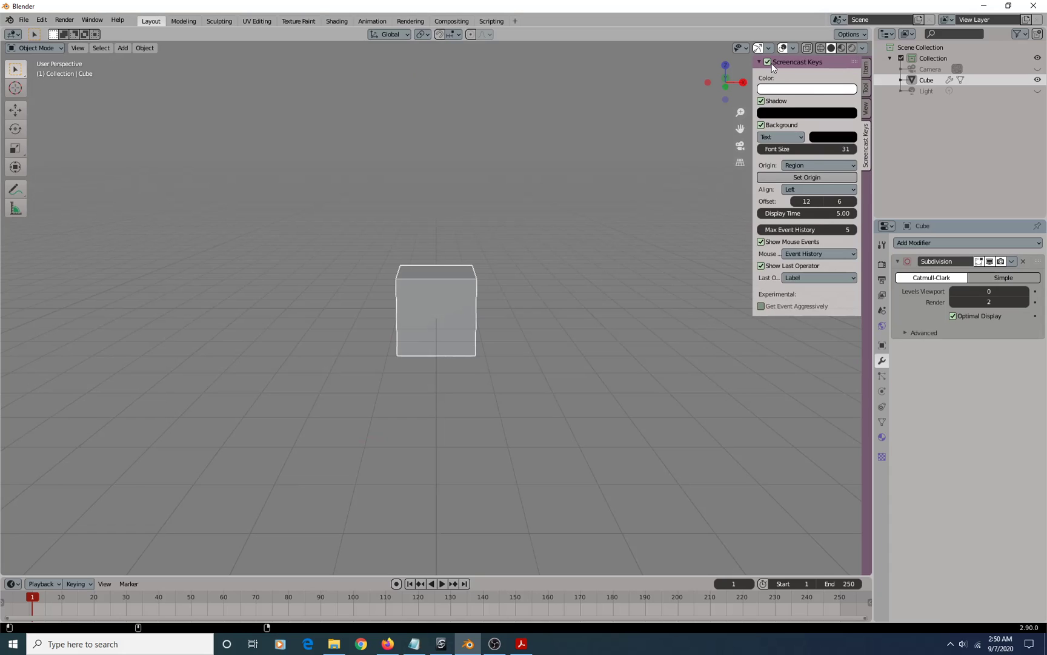
click(865, 66)
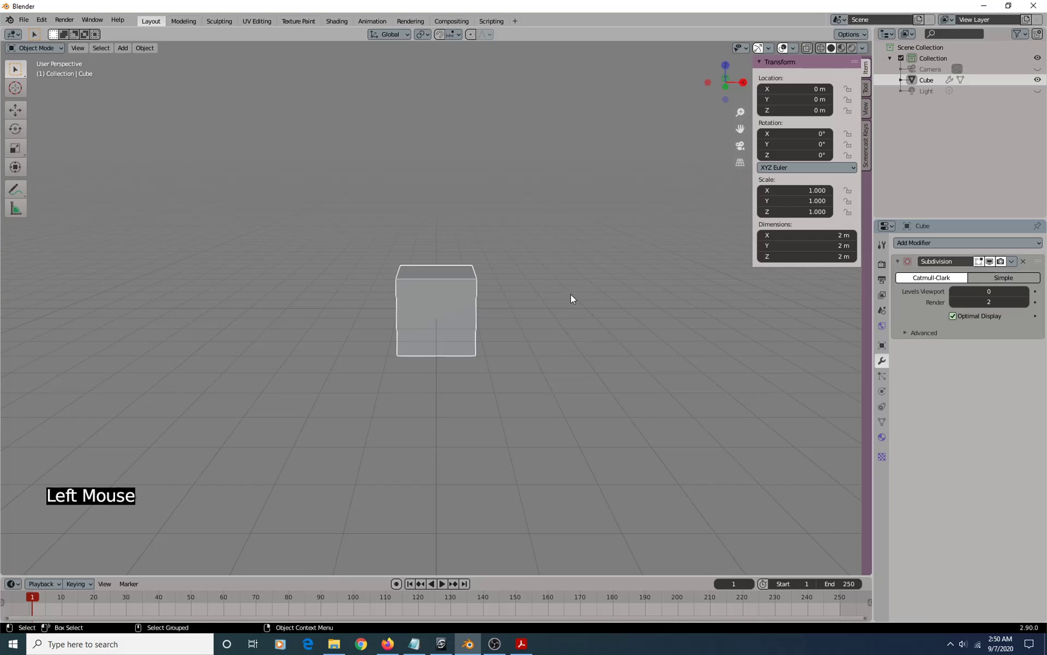
click(491, 270)
click(468, 297)
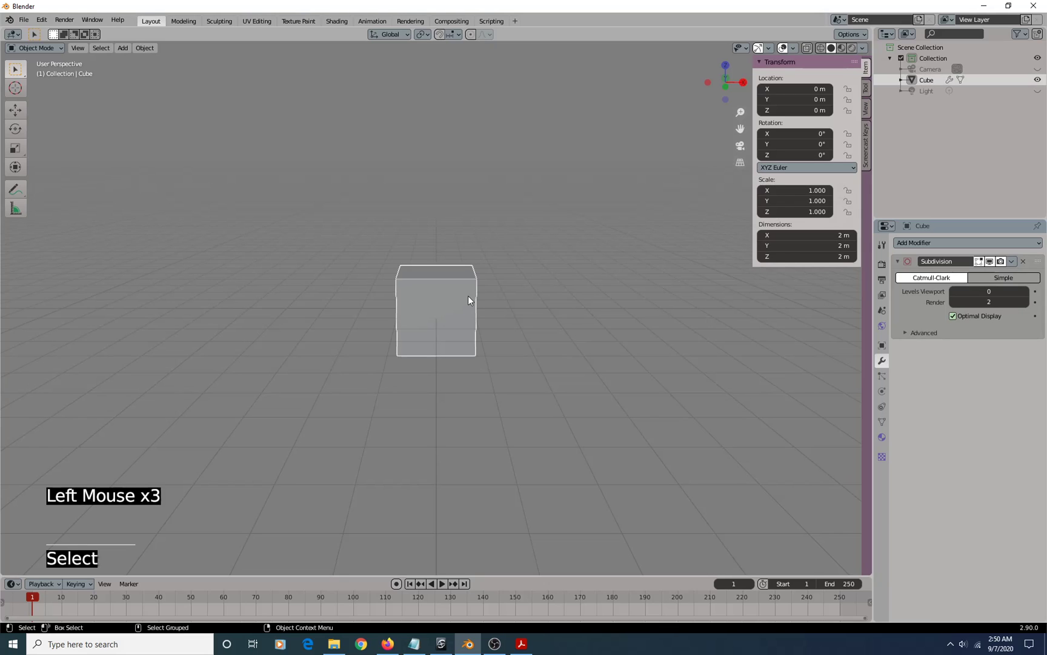
Toggle the quad view on and off, orbit around the cube, and switch to the front orthographic view
key(alt+q)
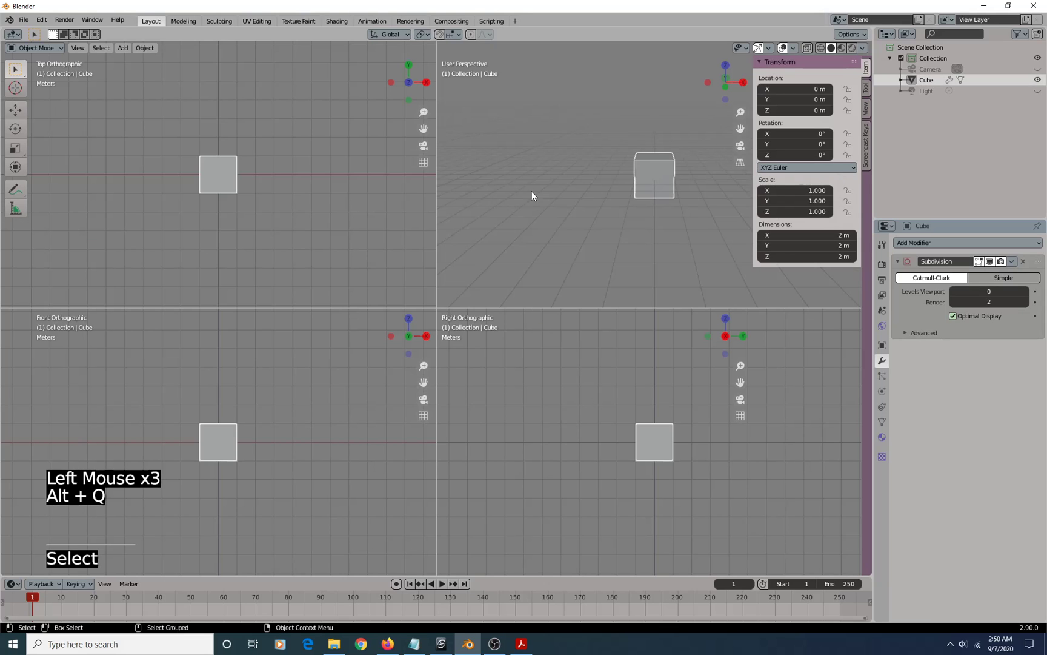
key(alt+q)
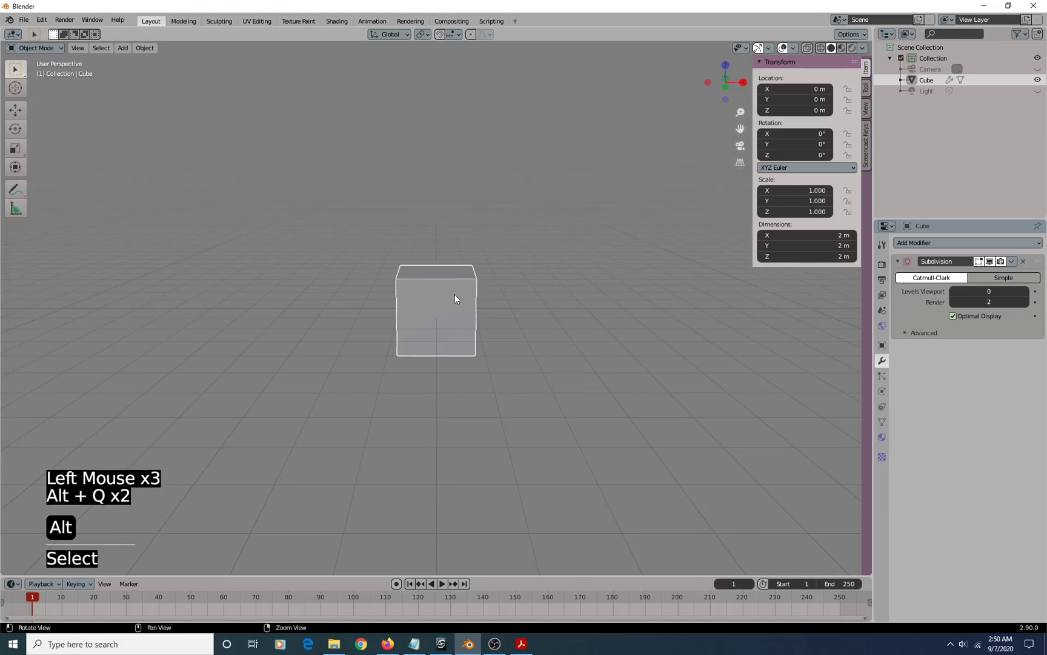
alt+drag(456, 296, 488, 299)
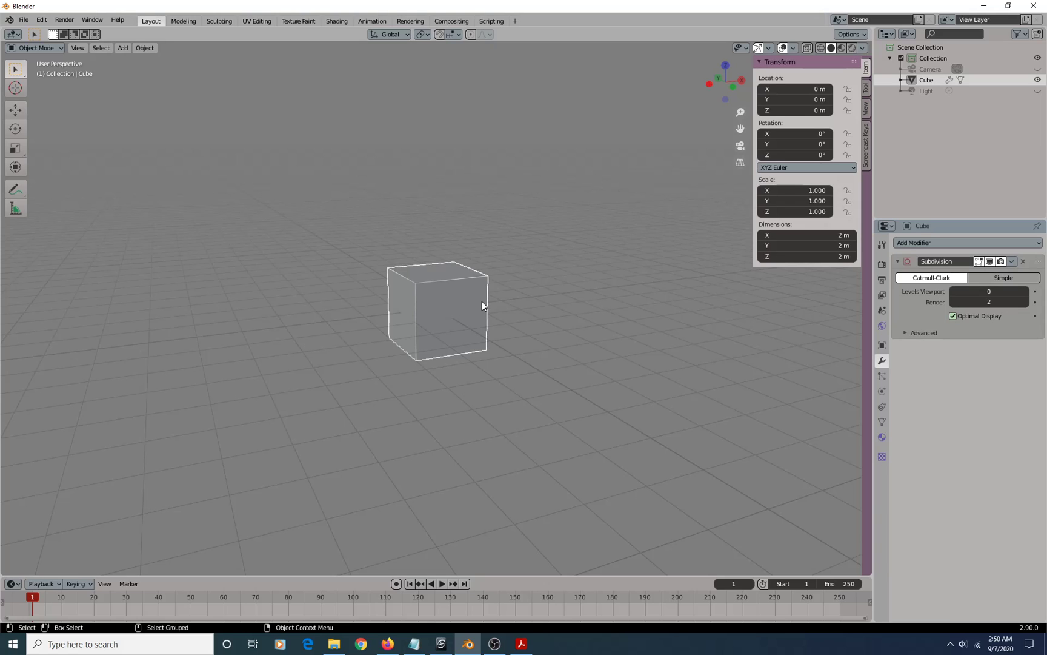
key(F1)
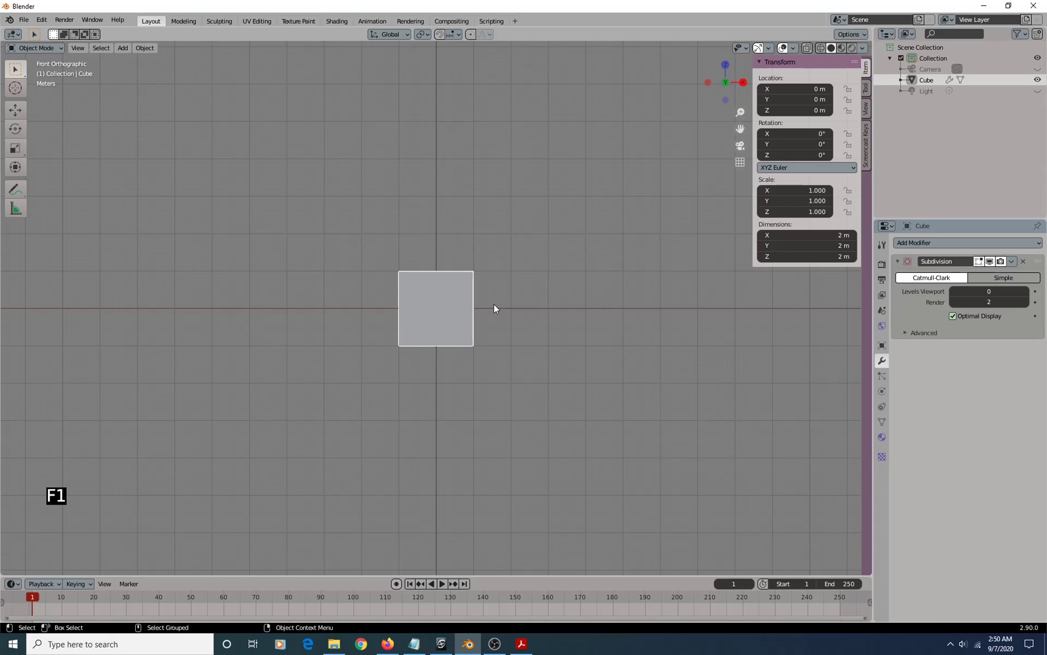
Cycle the viewport through the axis-aligned views, including top and bottom, and toggle the camera view on and off
key(F2)
key(F3)
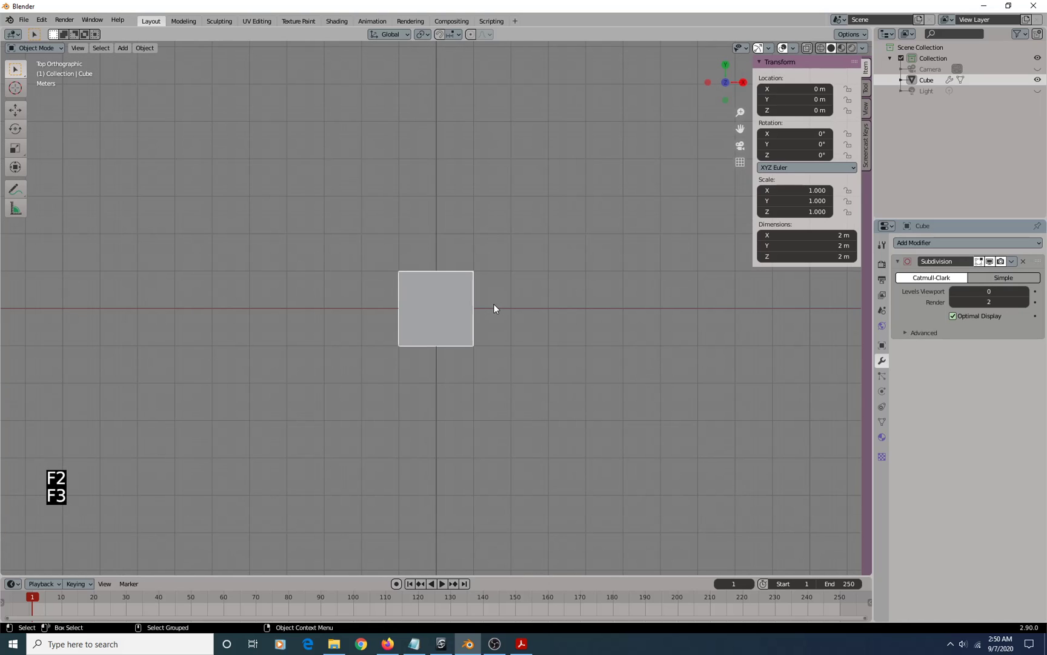
key(F4)
key(F5)
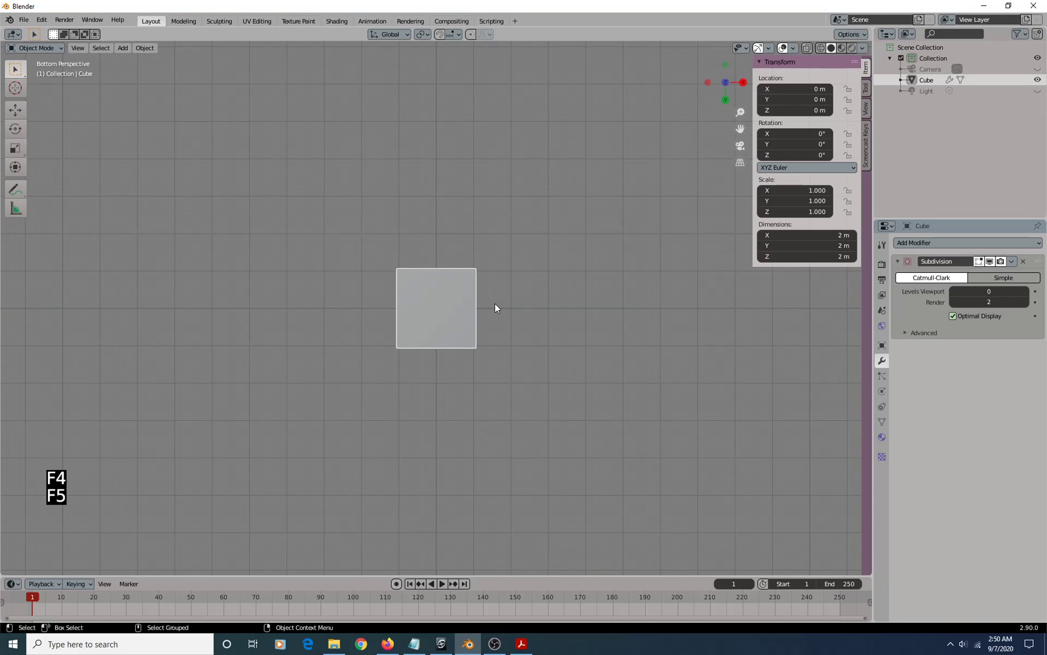
key(F6)
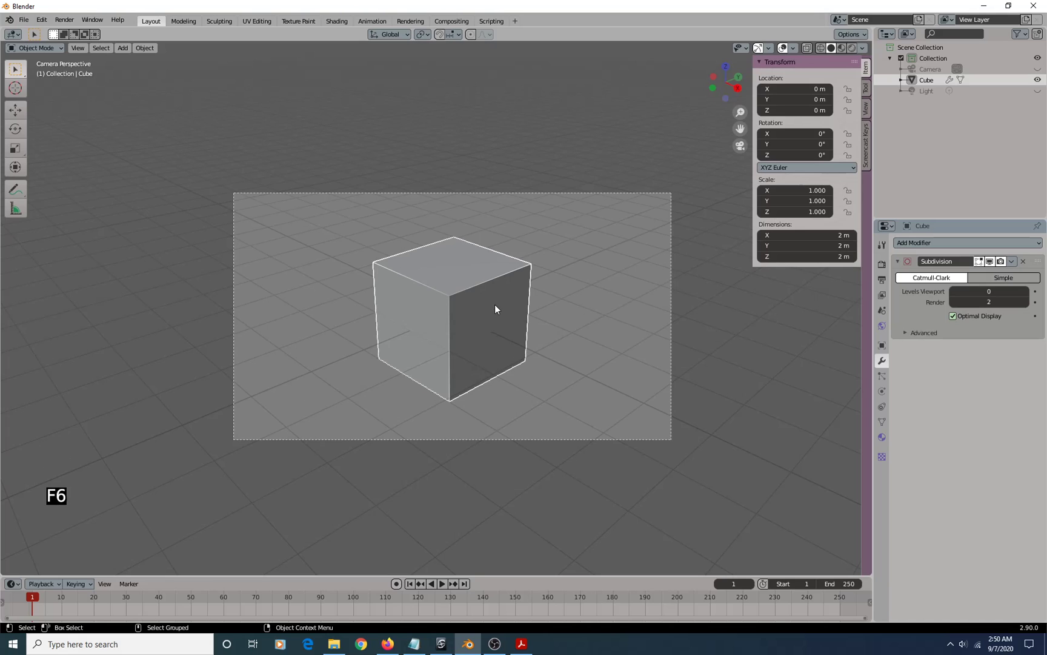
key(F6)
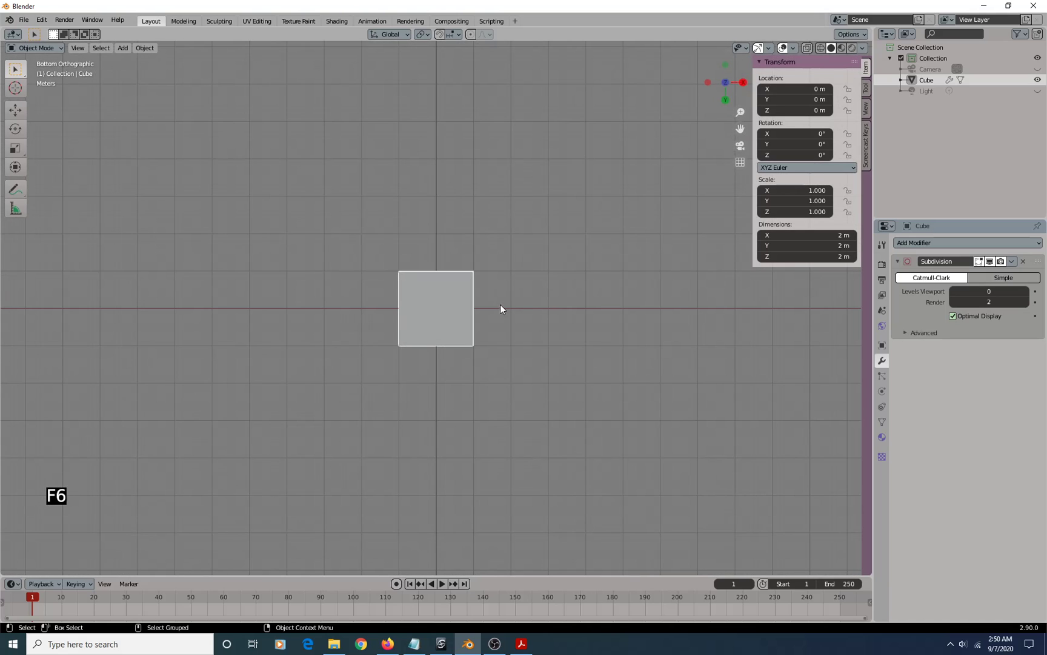
Orbit to an angled perspective view, hide the floor grid, and deselect and reselect the cube
alt+drag(509, 277, 476, 302)
key(g)
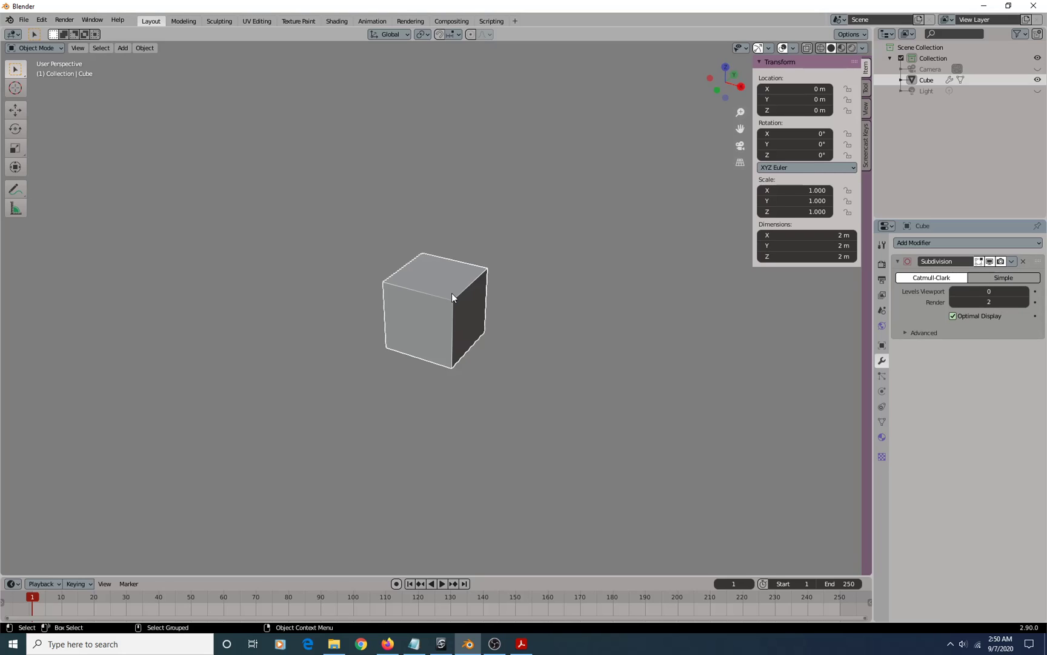
click(513, 240)
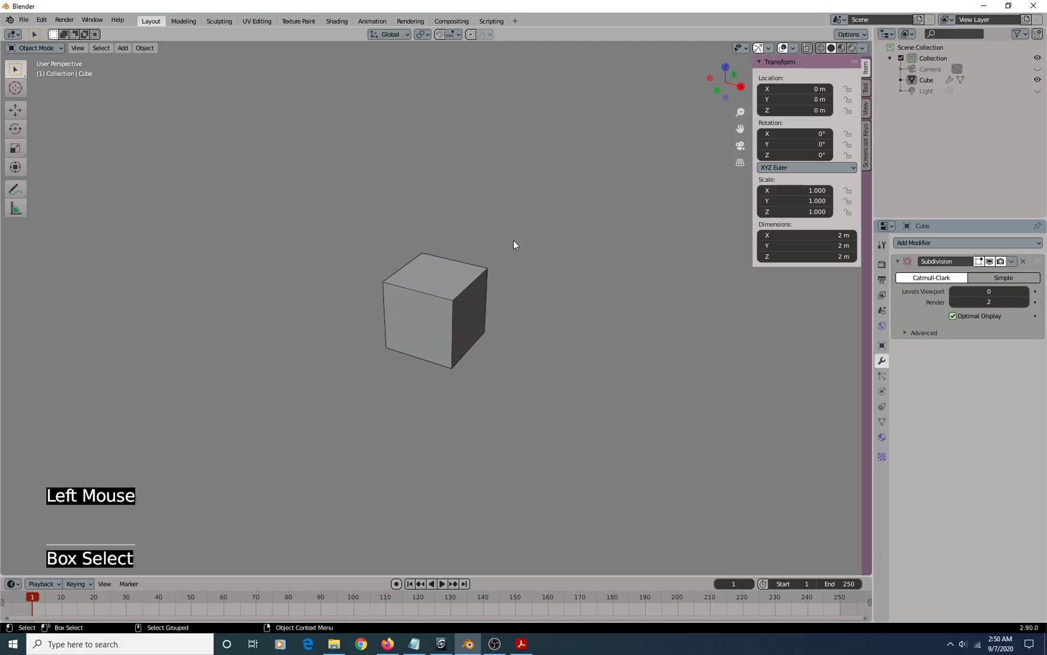
click(430, 290)
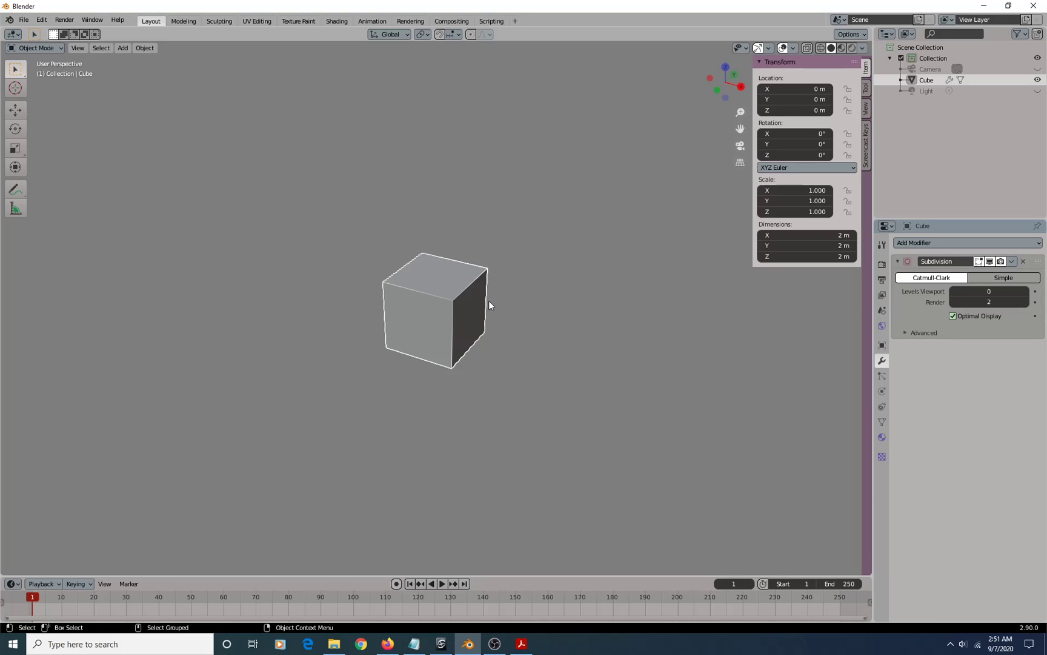
Duplicate the cube four times, placing the copies to the left, right, above and upper right of the original
key(ctrl+d)
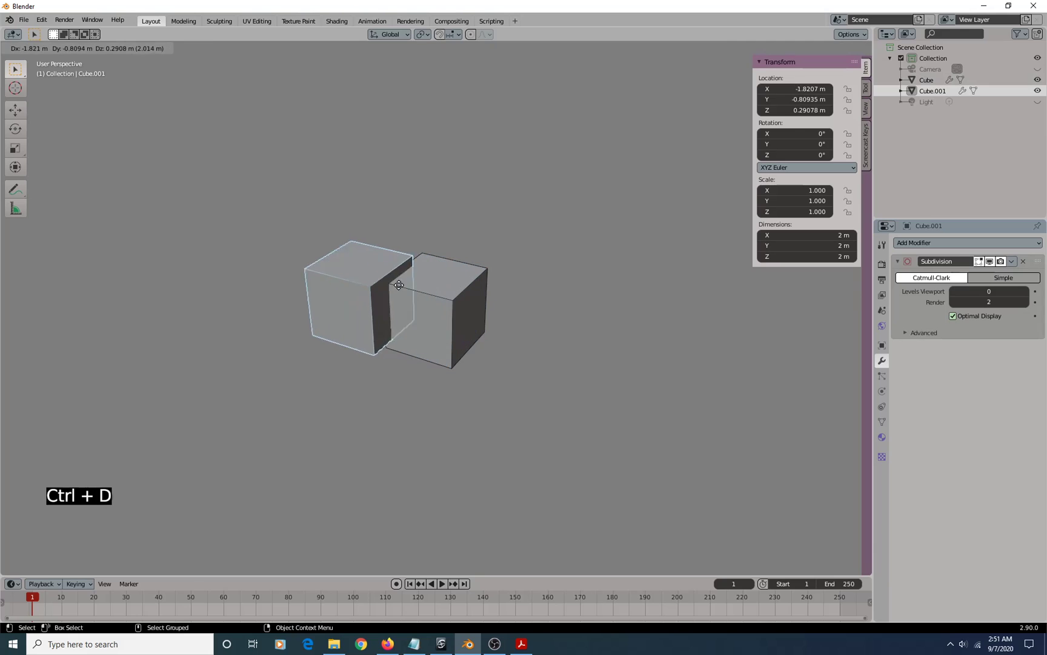
click(340, 267)
key(ctrl+d)
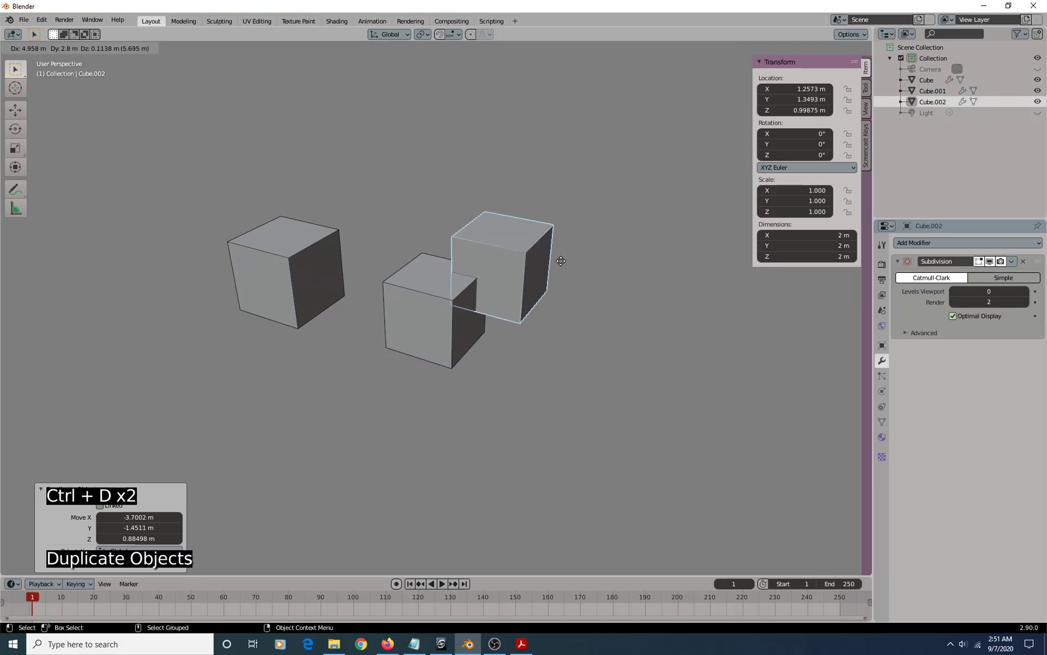
click(625, 263)
key(ctrl+d)
click(456, 141)
key(ctrl+d)
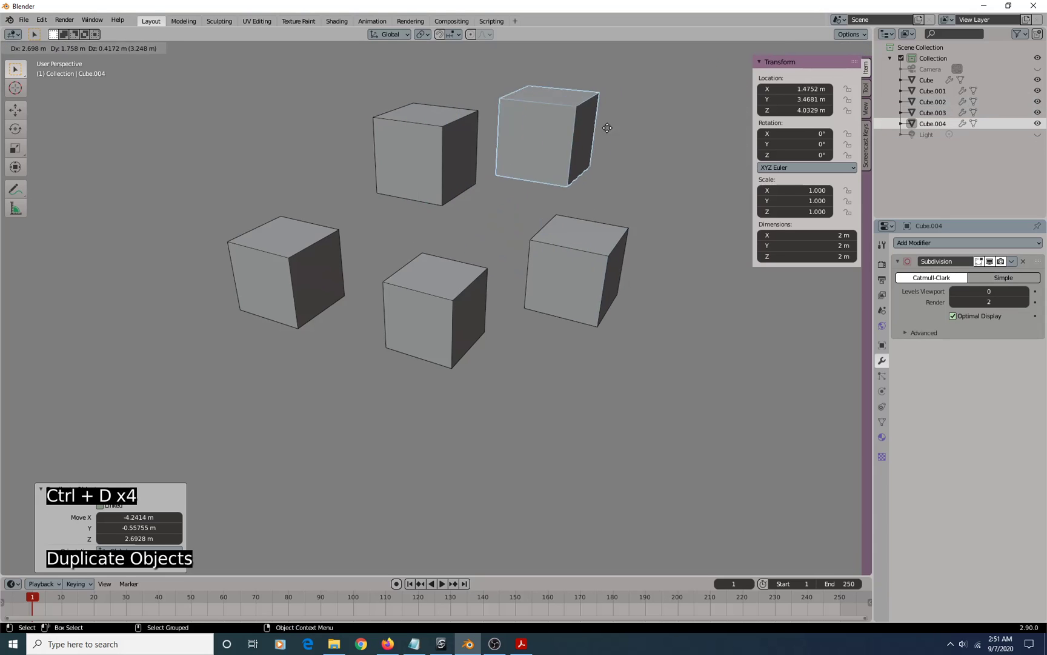
click(661, 126)
Select the original cube and toggle its viewport and render visibility off and on several times
drag(376, 246, 492, 332)
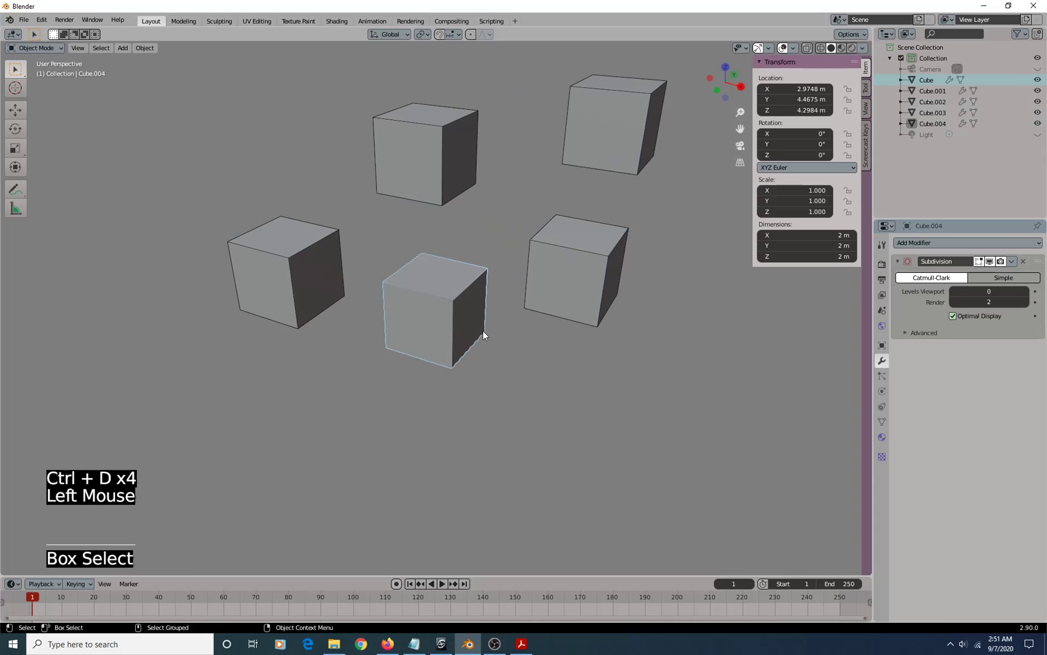
double_click(458, 297)
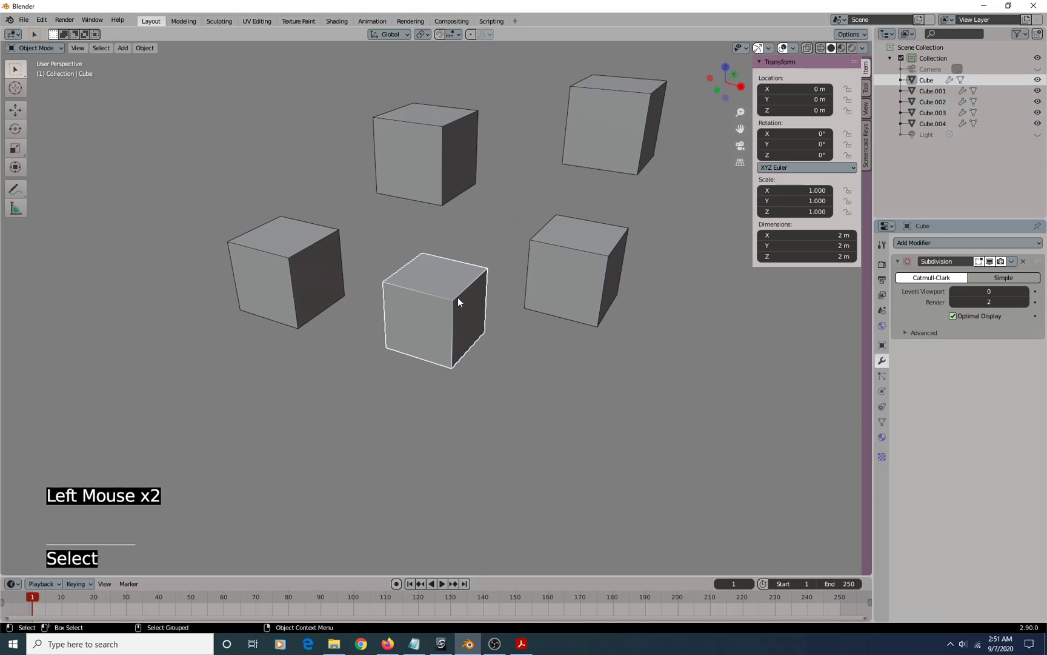
key(h)
key(h)
key(h)
key(h)
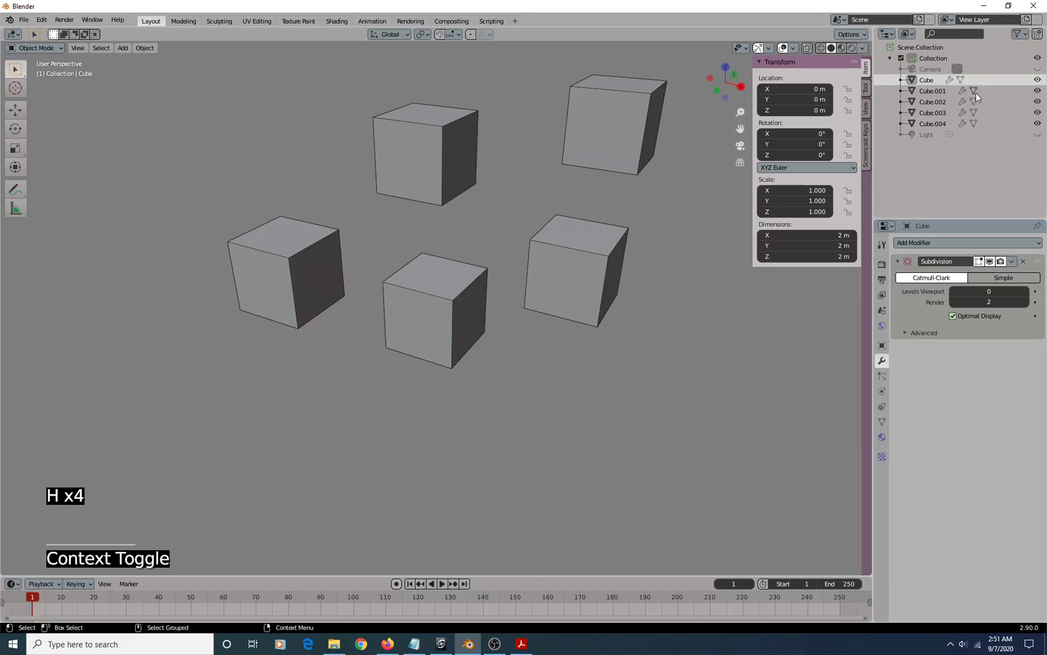
key(h)
key(h)
key(h)
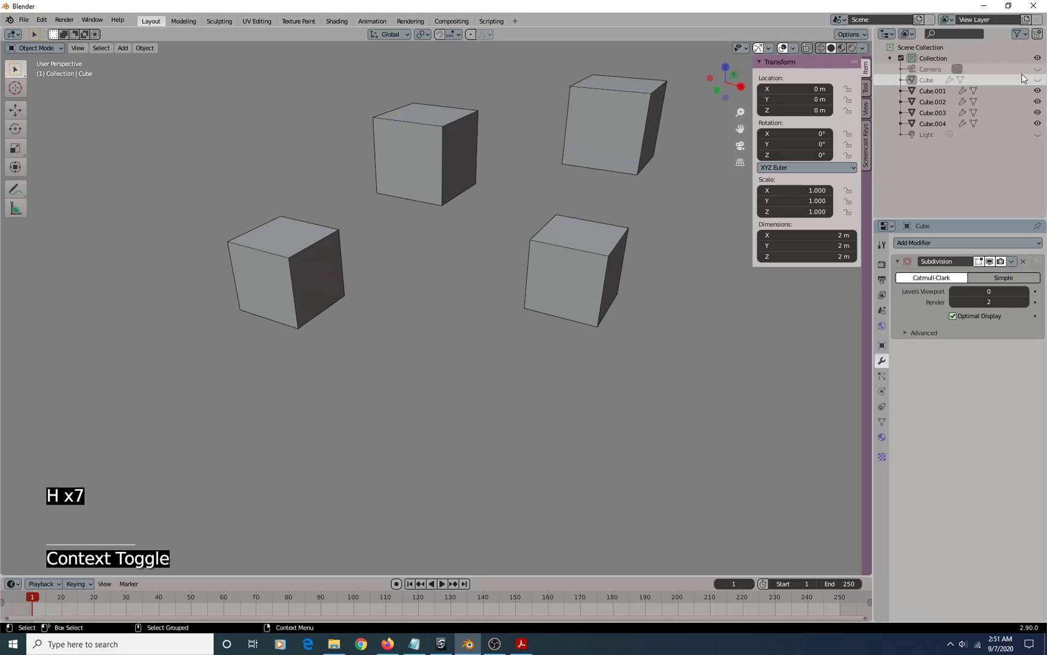
click(573, 240)
key(h)
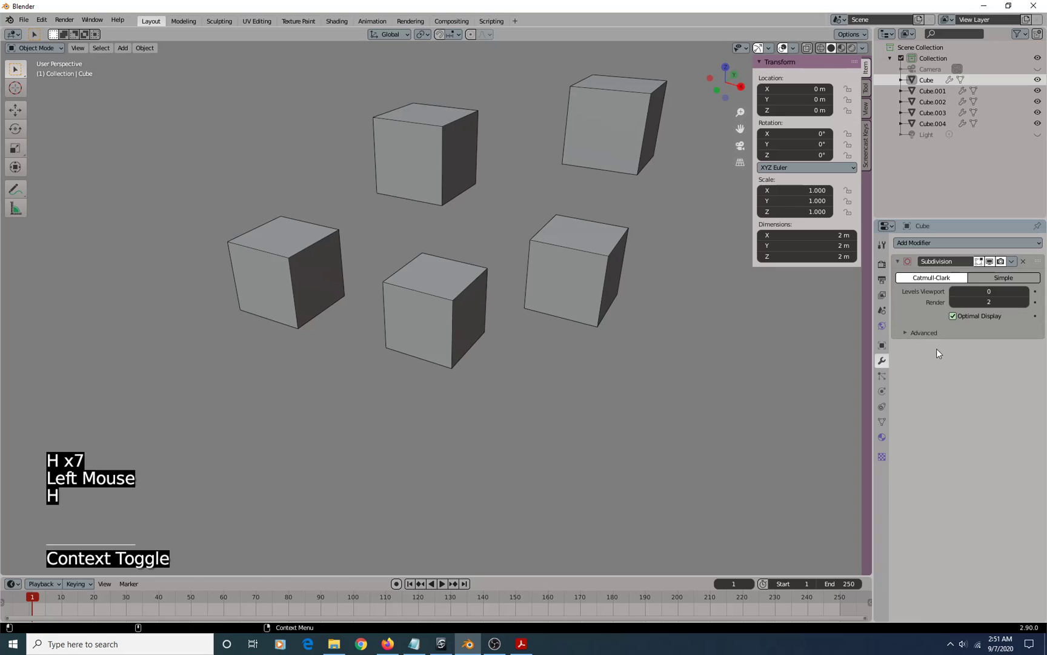
Look through the render, texture, material, physics, modifier, output and tool properties for the visibility settings
click(882, 265)
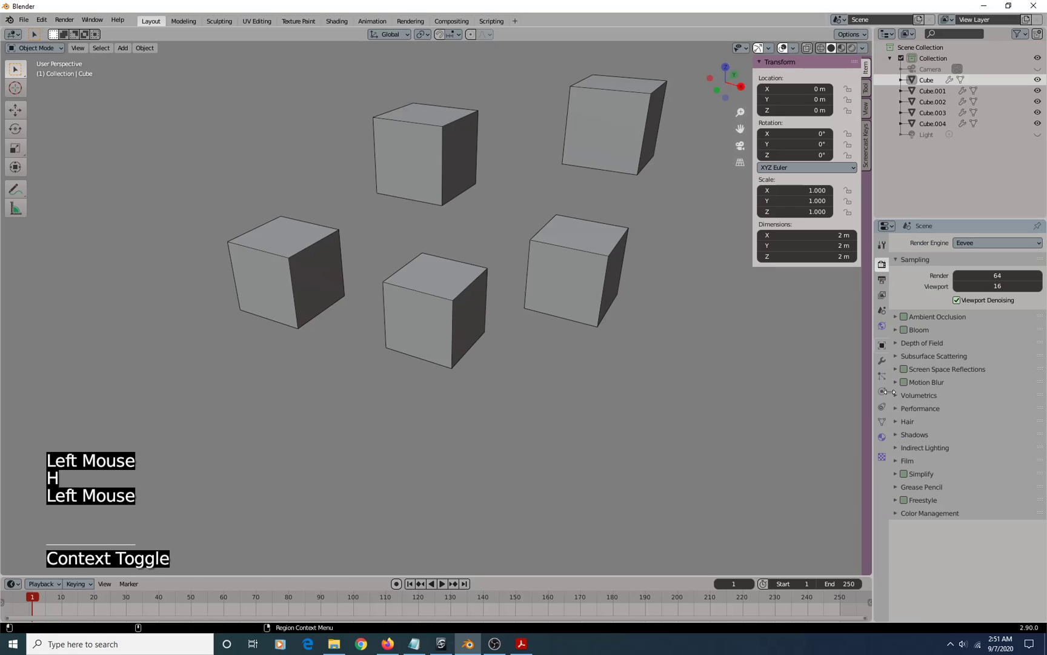
click(882, 456)
click(882, 436)
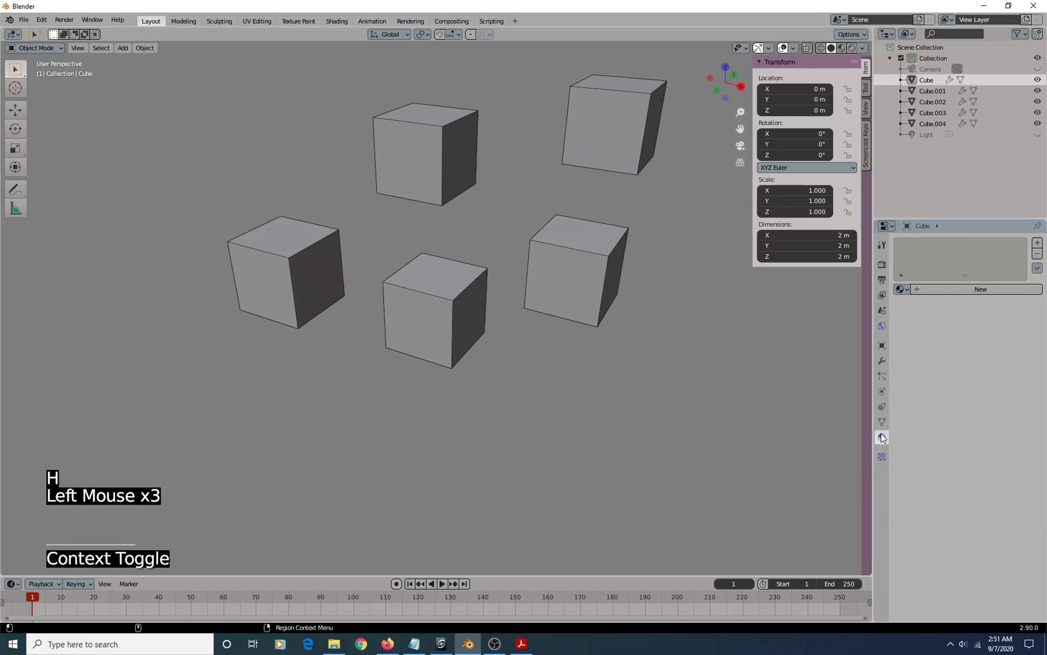
click(882, 421)
click(882, 405)
click(882, 391)
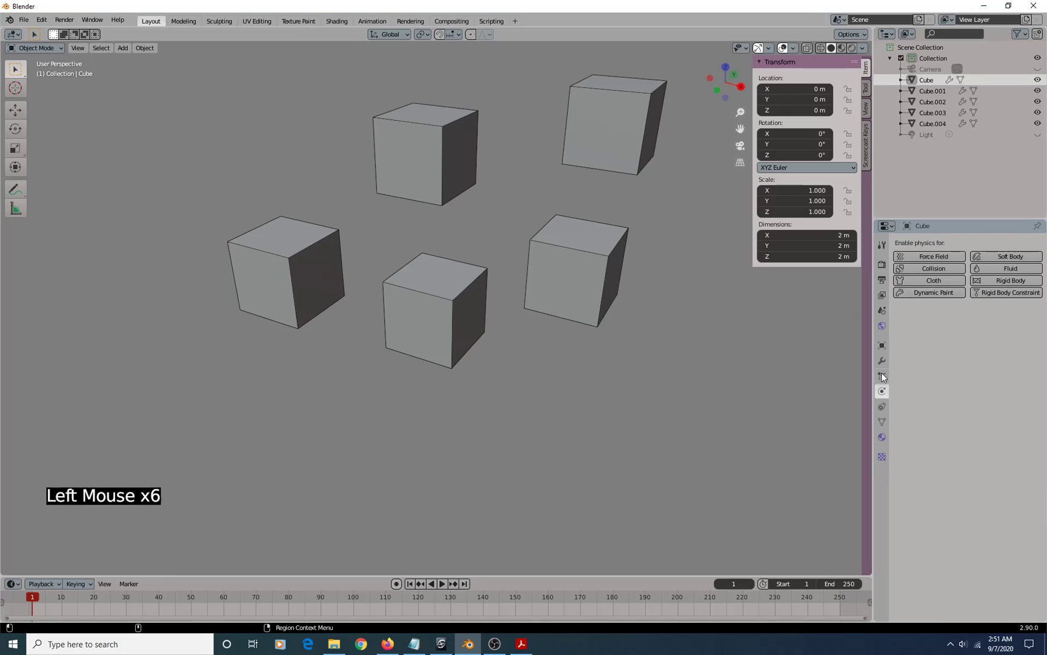
click(882, 375)
click(882, 362)
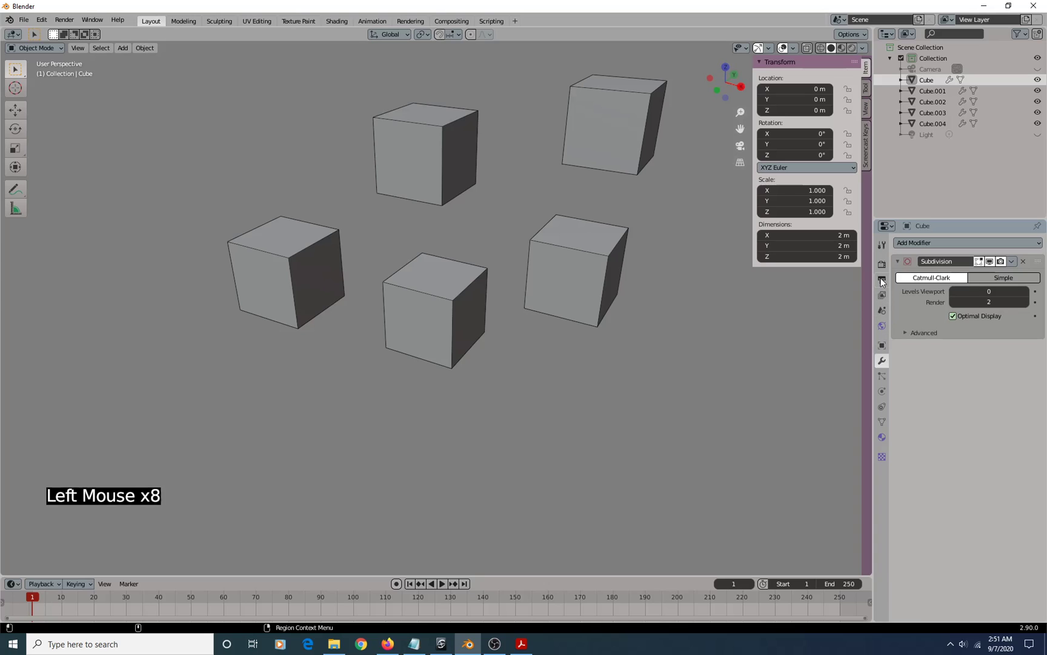
click(882, 280)
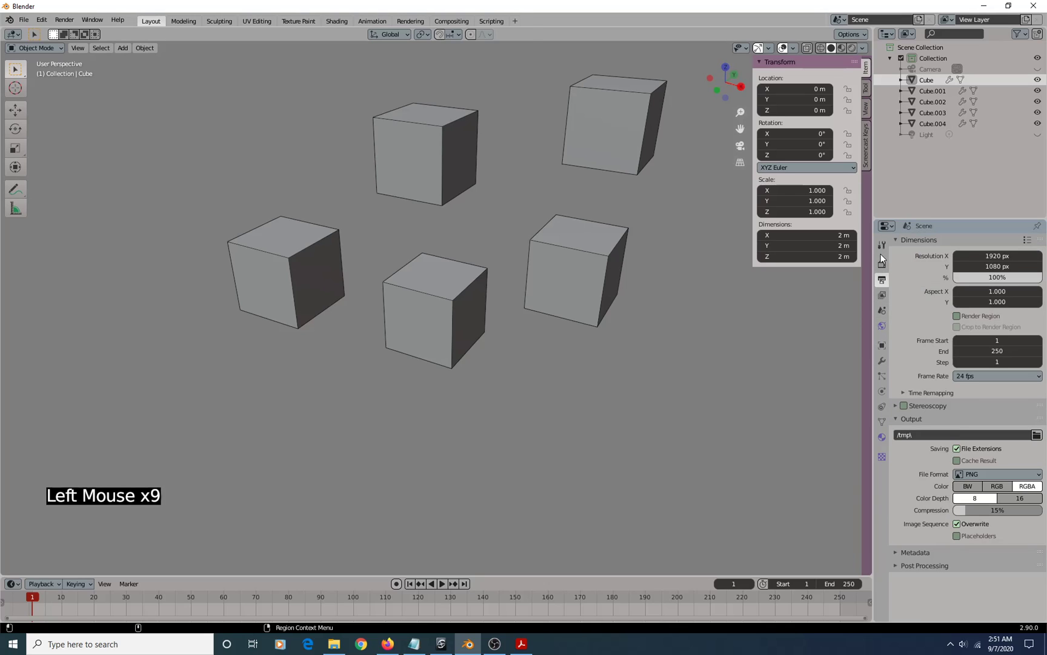
click(882, 261)
click(883, 246)
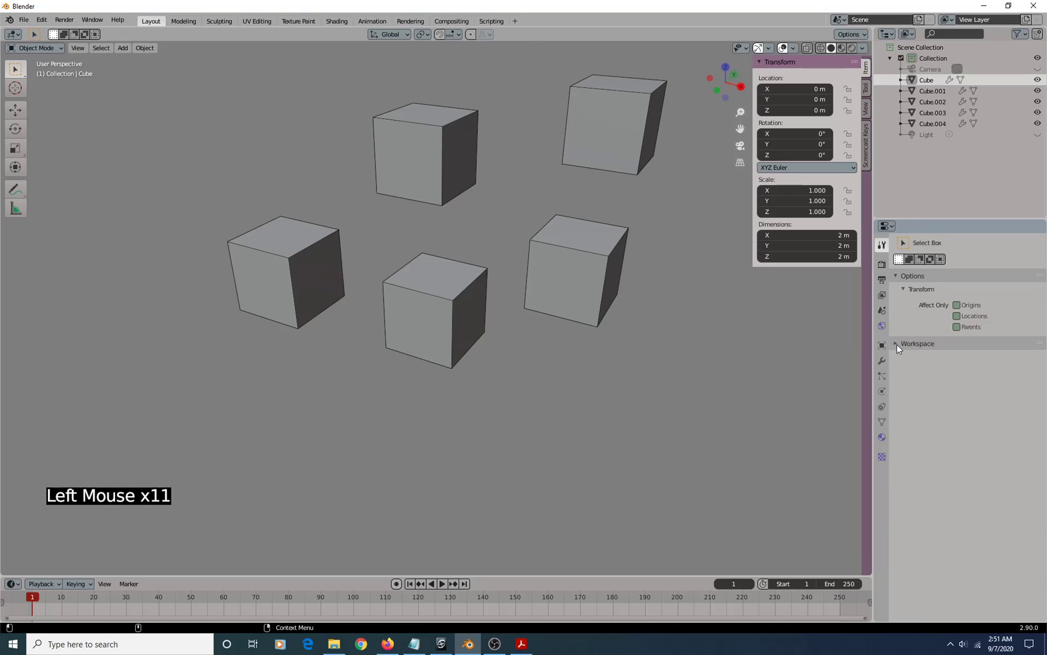
click(897, 343)
click(884, 264)
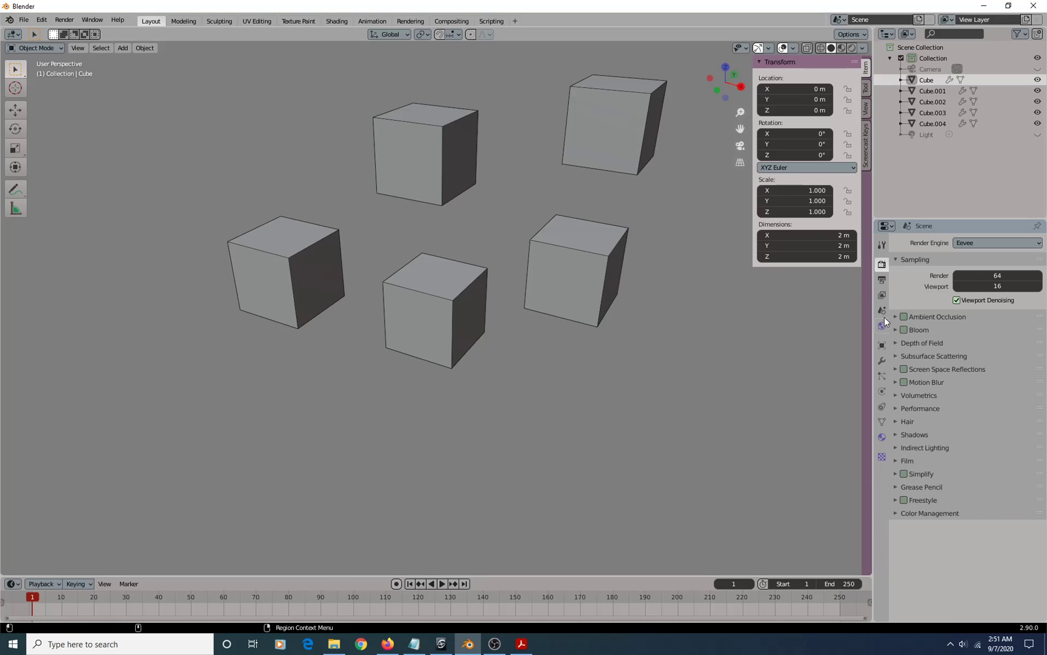
Examine the Output properties with Post Processing and Metadata expanded, and the View Layer properties, for visibility settings
click(882, 280)
click(896, 565)
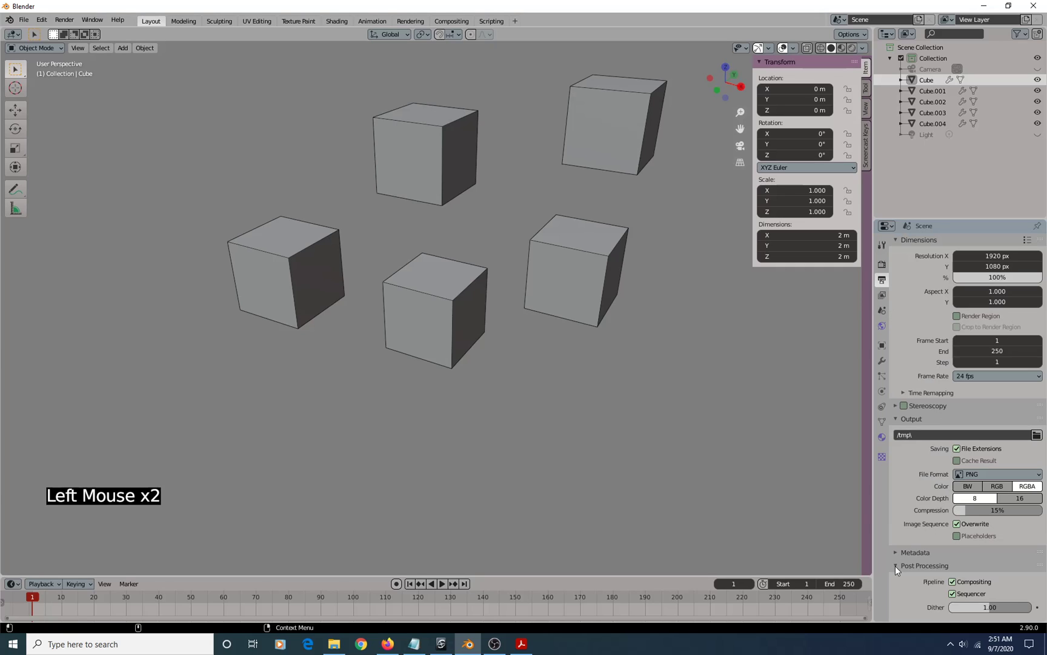
click(897, 553)
scroll(906, 533, down, 8)
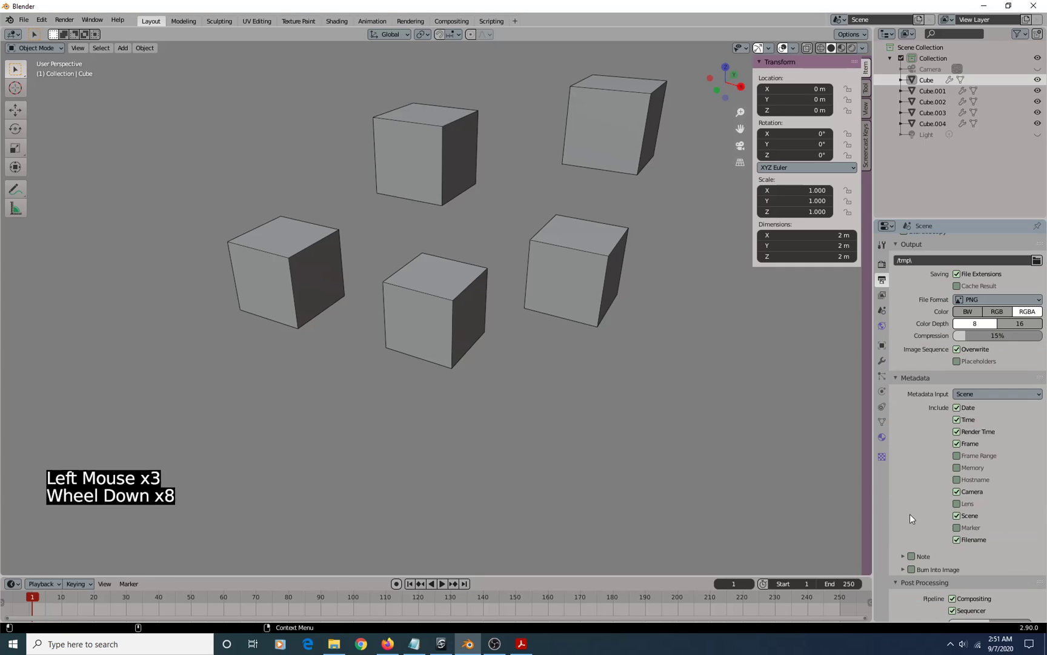
scroll(910, 513, down, 11)
scroll(909, 512, up, 14)
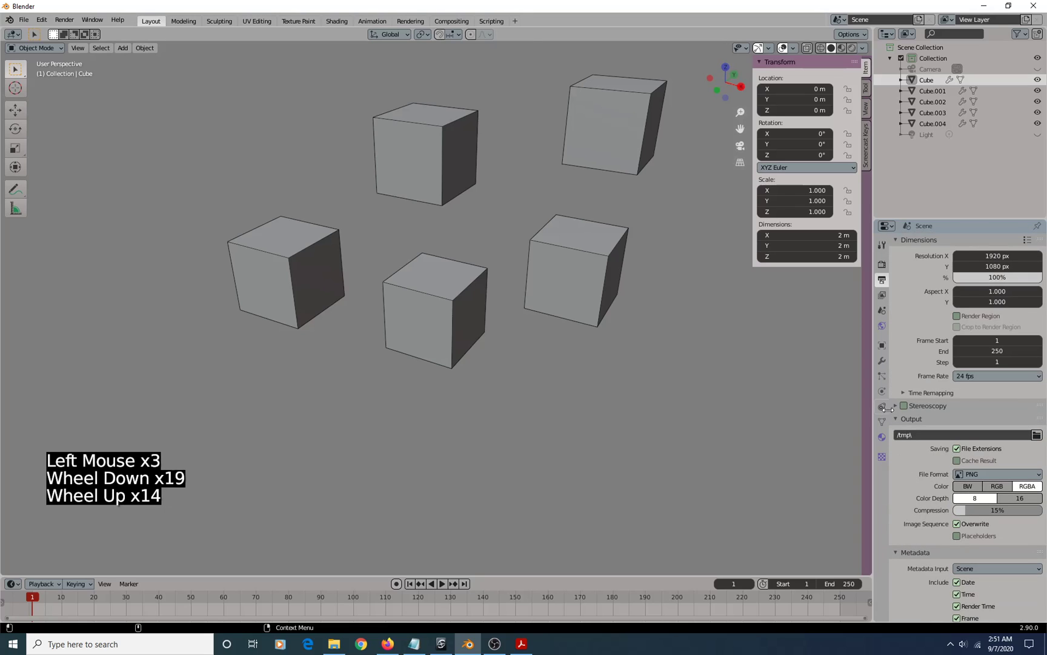
scroll(897, 403, up, 7)
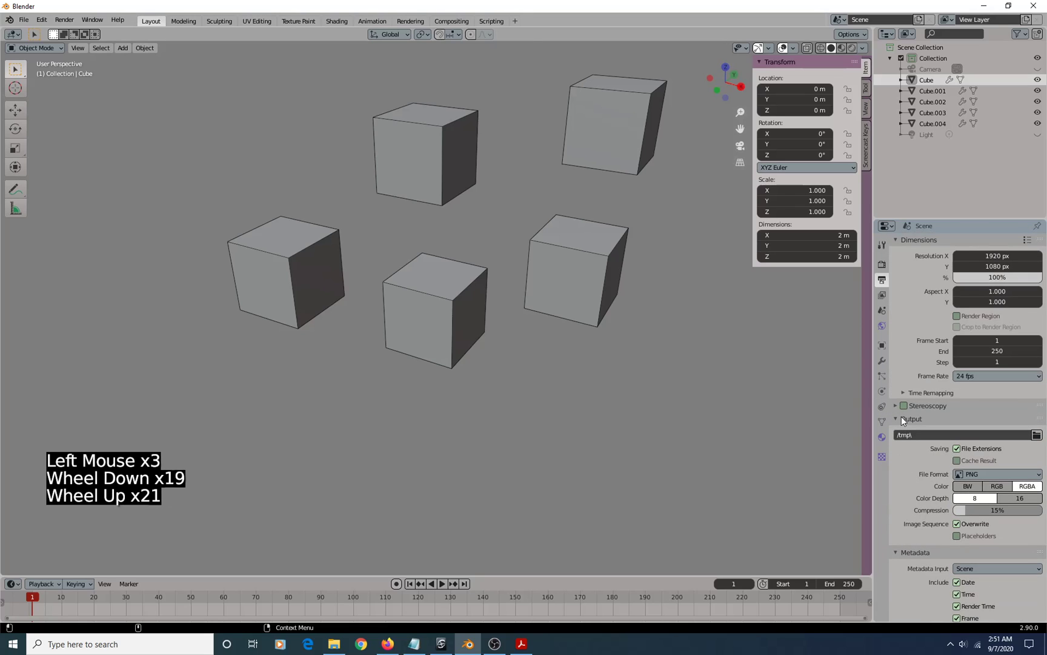
click(882, 296)
click(883, 296)
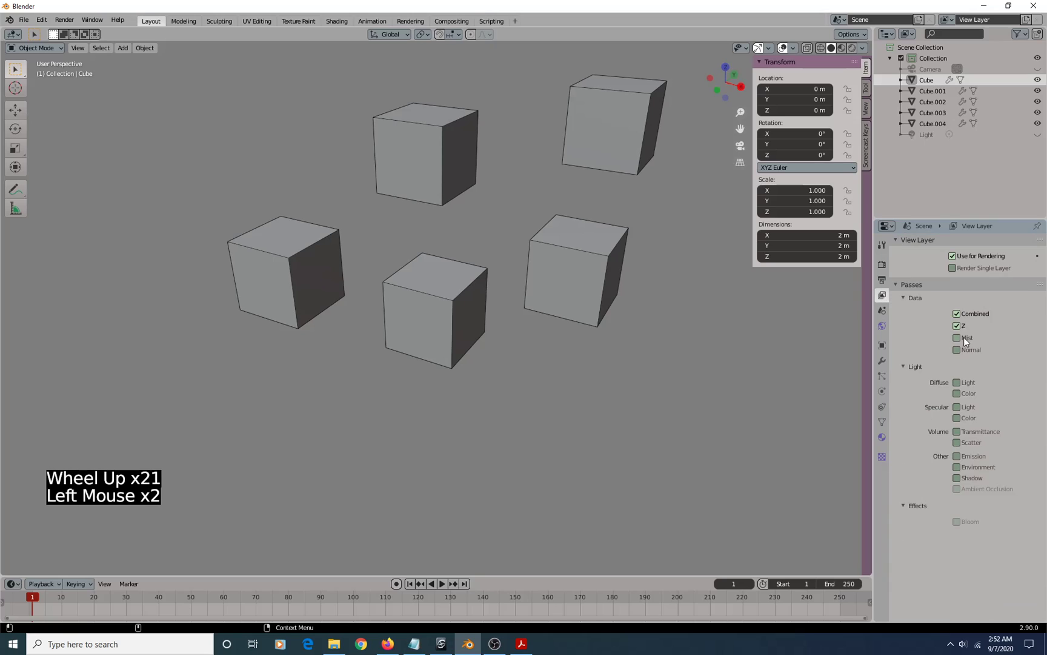
Select the original cube and expand the Visibility settings in its Object properties
click(479, 297)
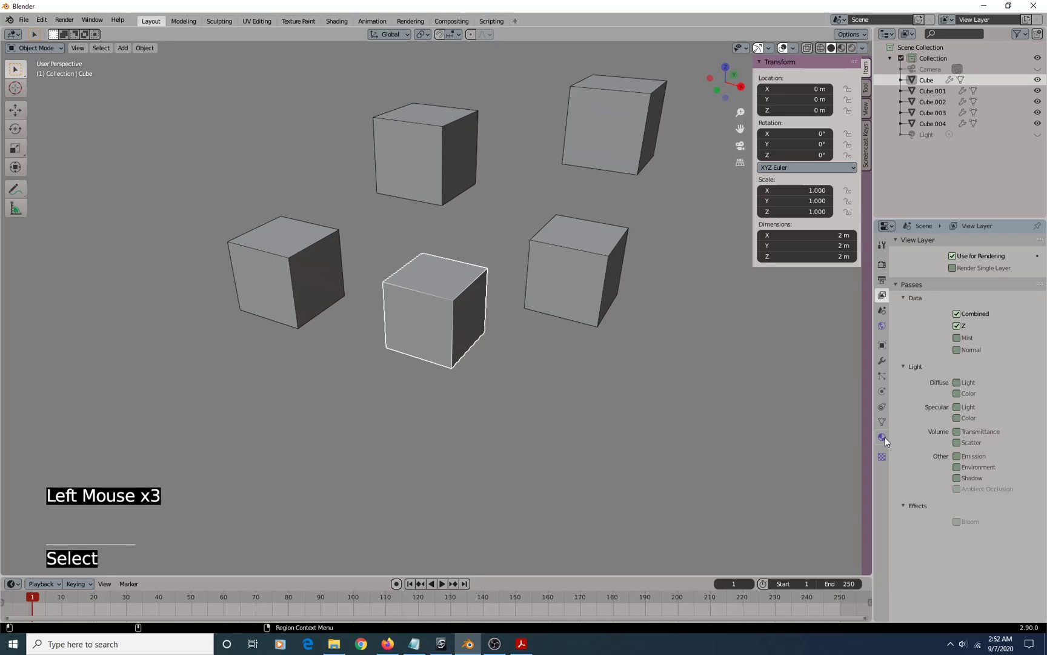
click(882, 362)
click(882, 345)
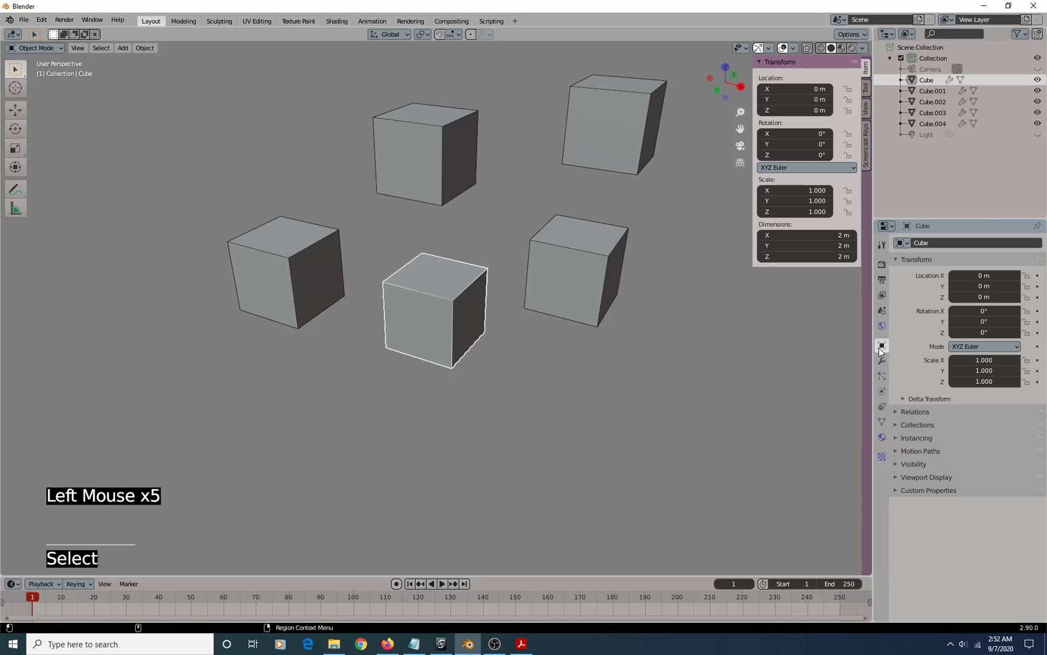
click(897, 463)
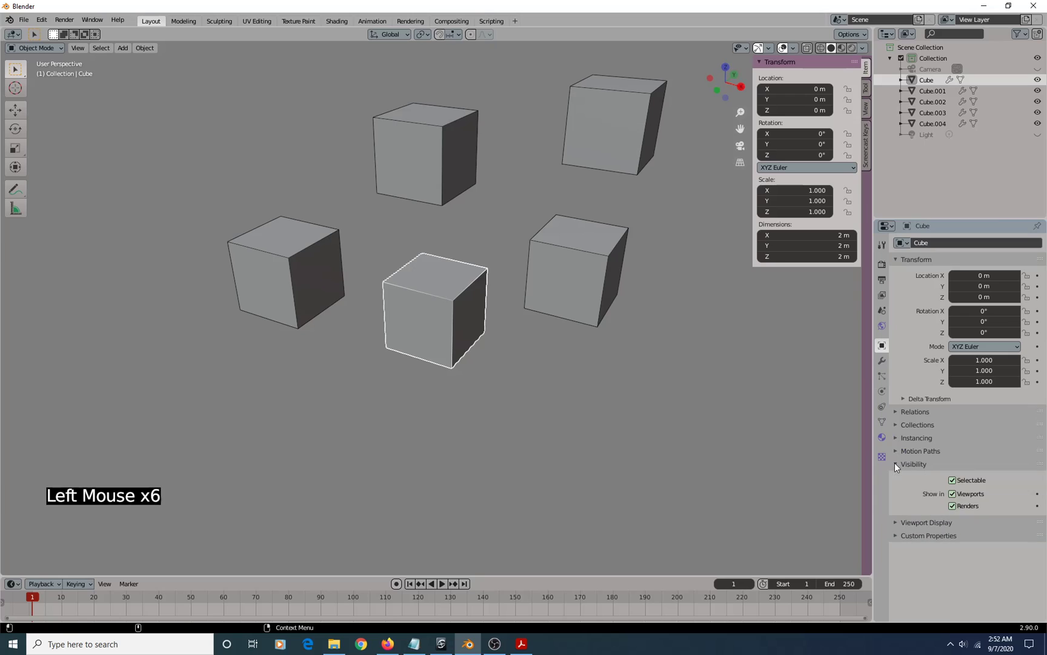
Hide and restore the selected cube in both viewports and renders with its visibility toggle
click(469, 312)
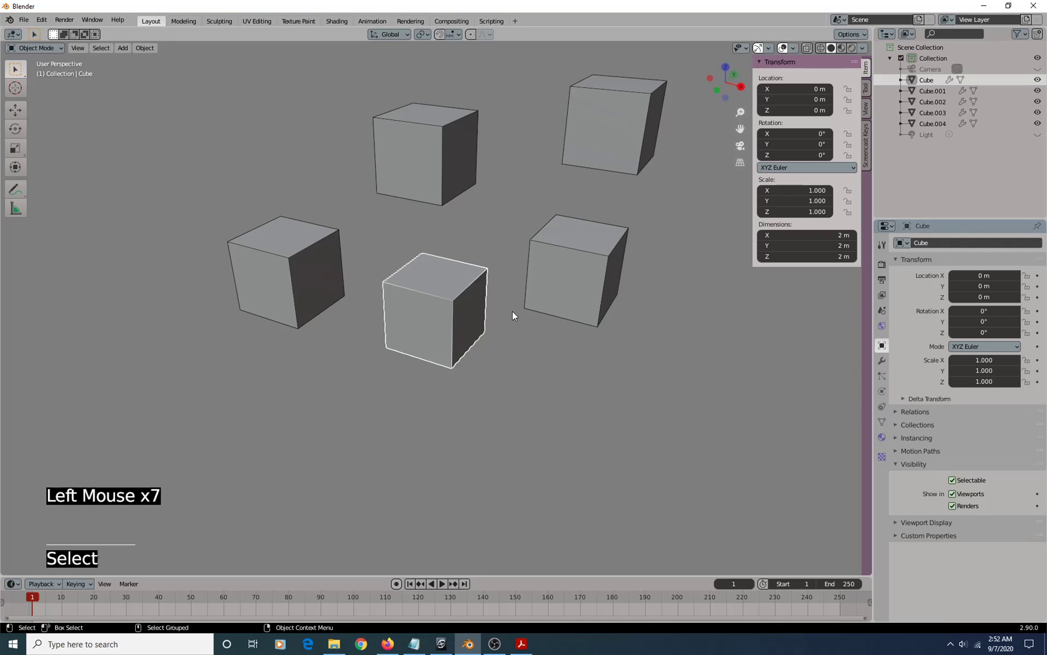
key(h)
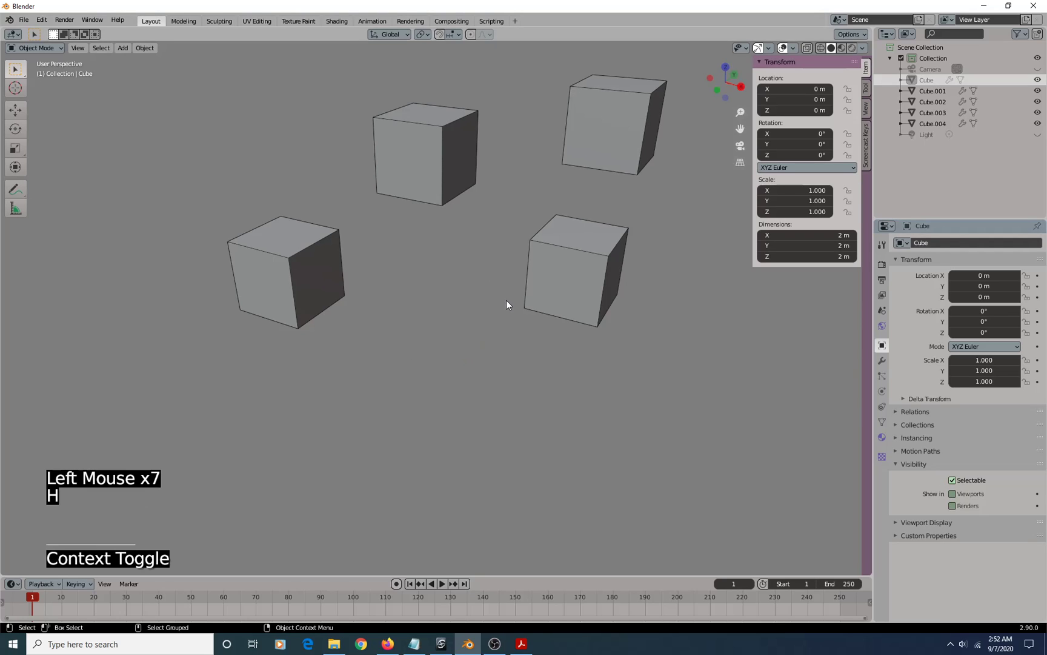
key(h)
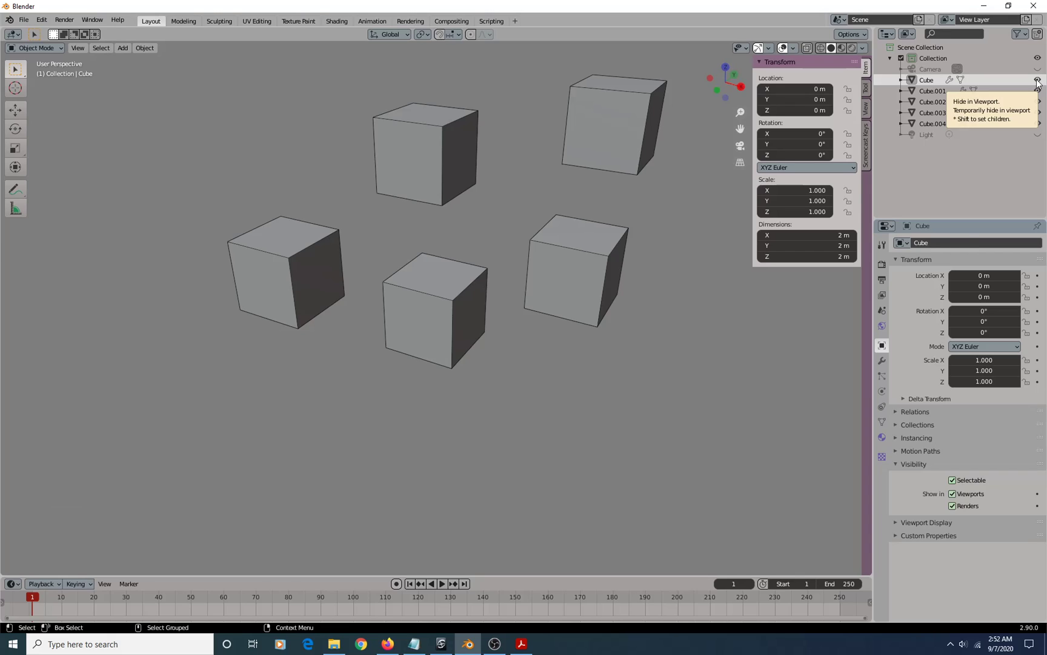
Toggle the original cube's temporary Hide in Viewport state on and off repeatedly in the scene collection
click(1038, 80)
click(1038, 80)
click(1037, 80)
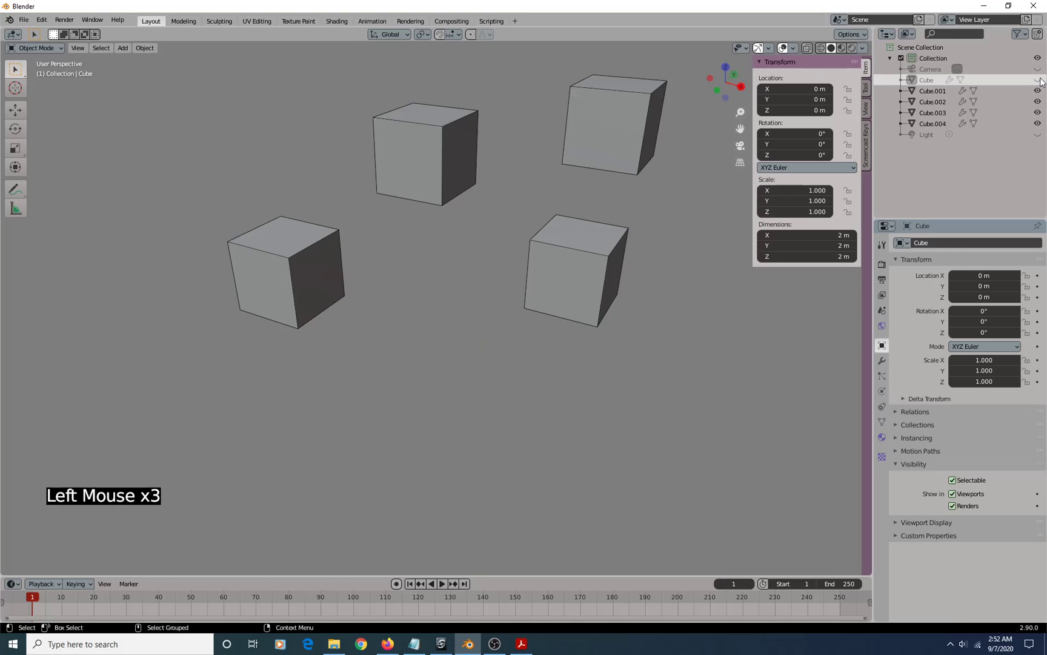
click(1038, 80)
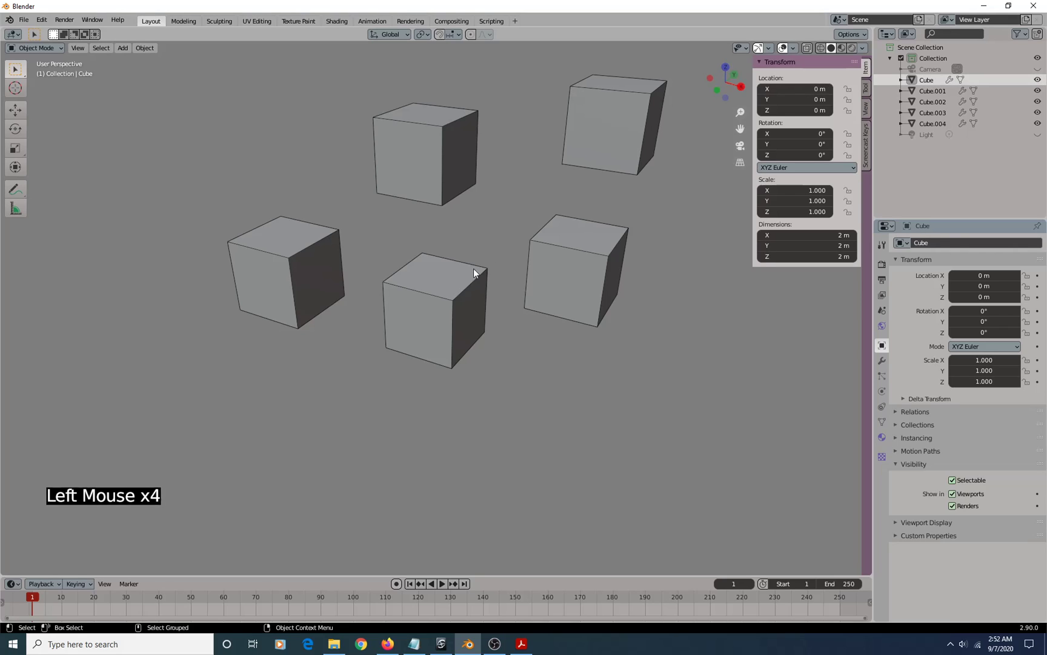
Select the original cube, hide it temporarily, and reveal all hidden objects in the scene
click(439, 293)
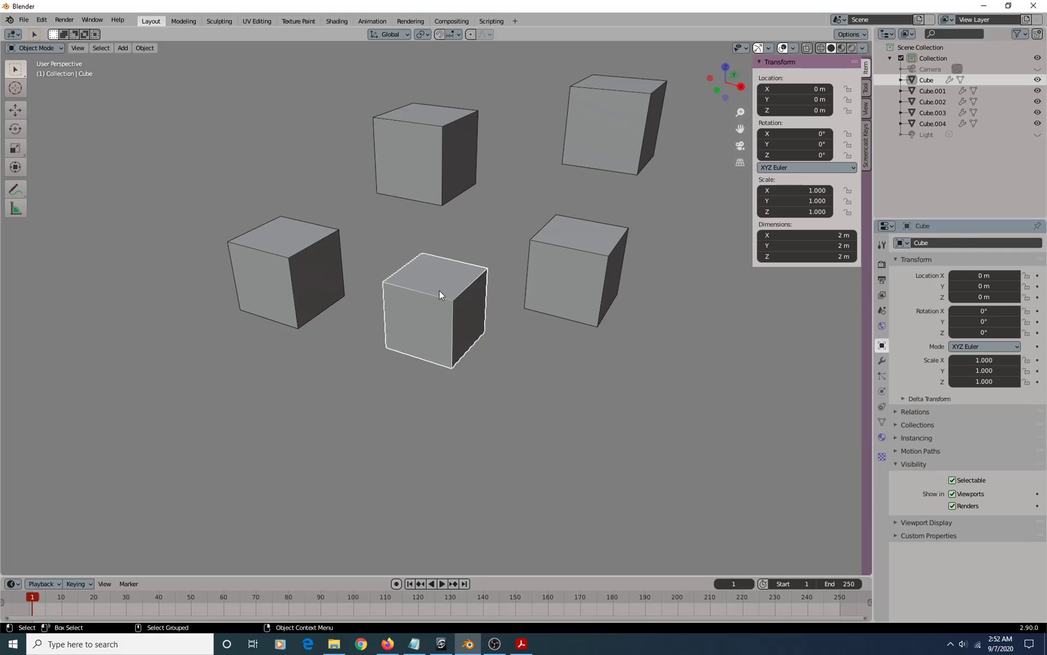
key(ctrl)
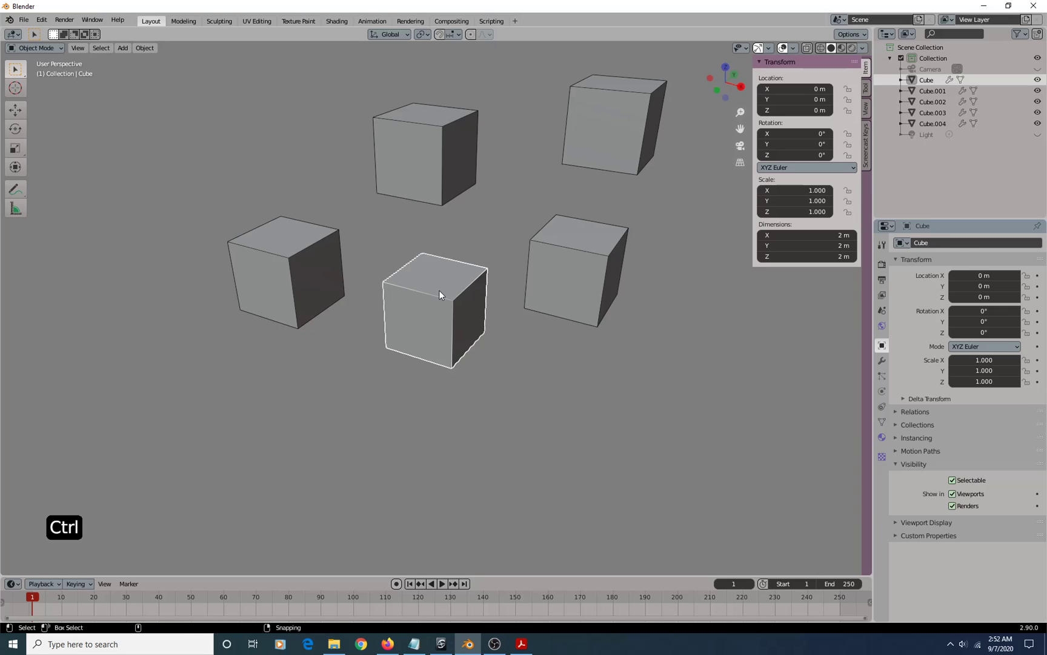
key(ctrl+h)
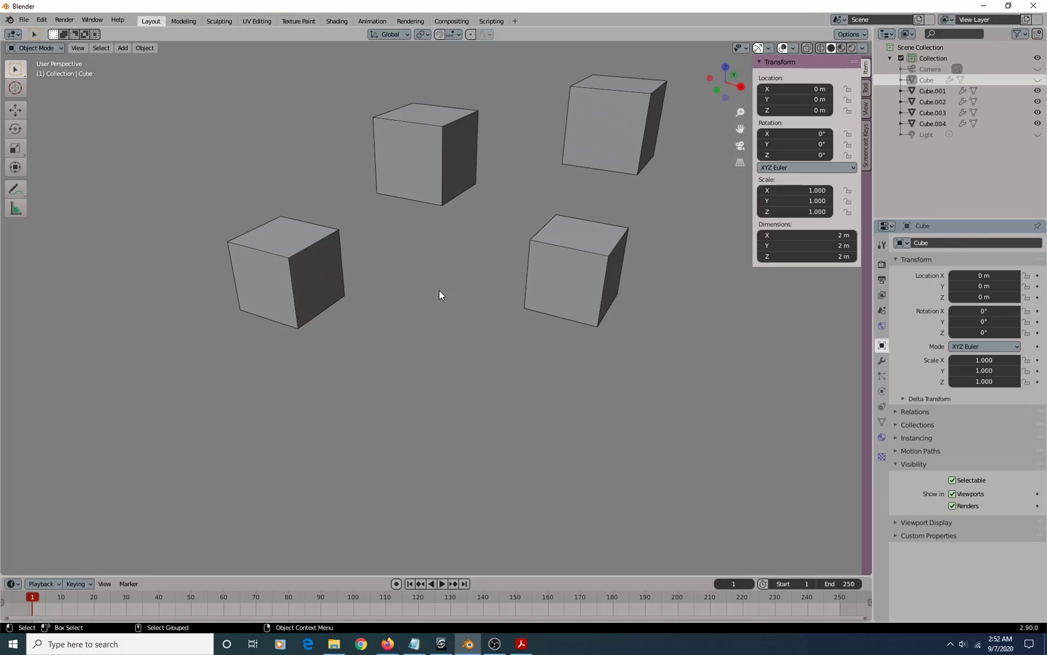
key(alt)
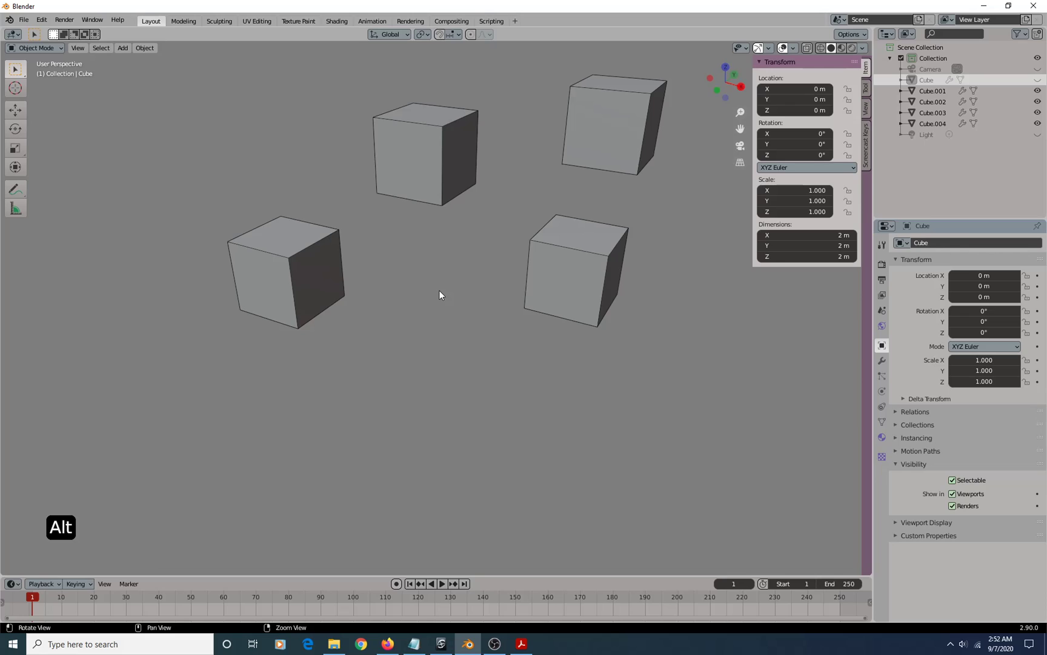
key(alt+h)
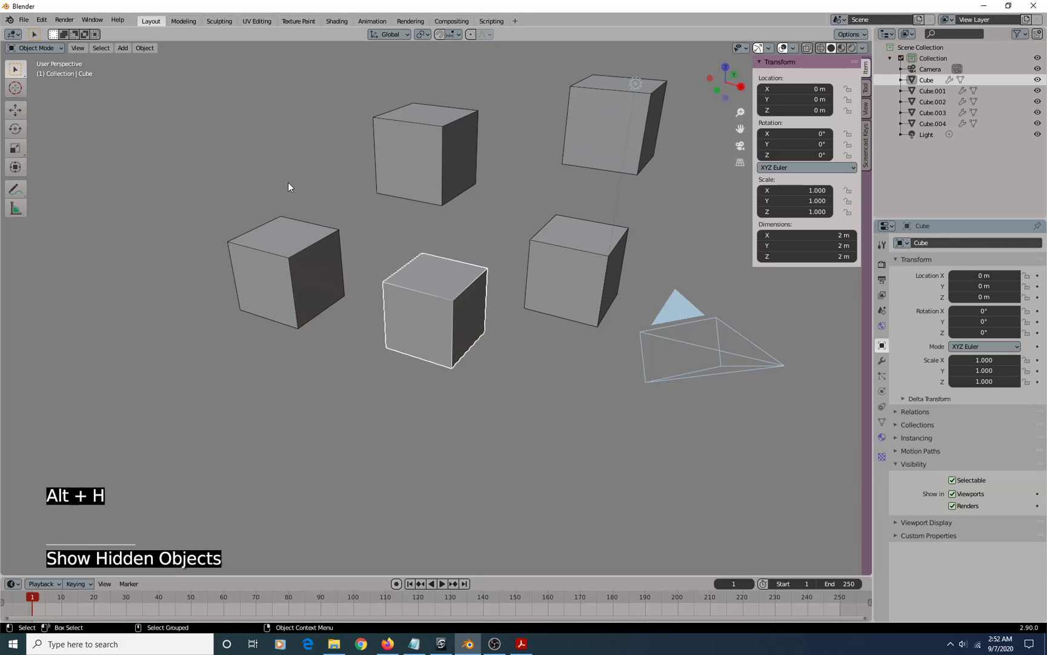
Hide Cube.001 to Cube.004 and the light in the scene collection, and reveal all hidden objects again
drag(270, 120, 370, 242)
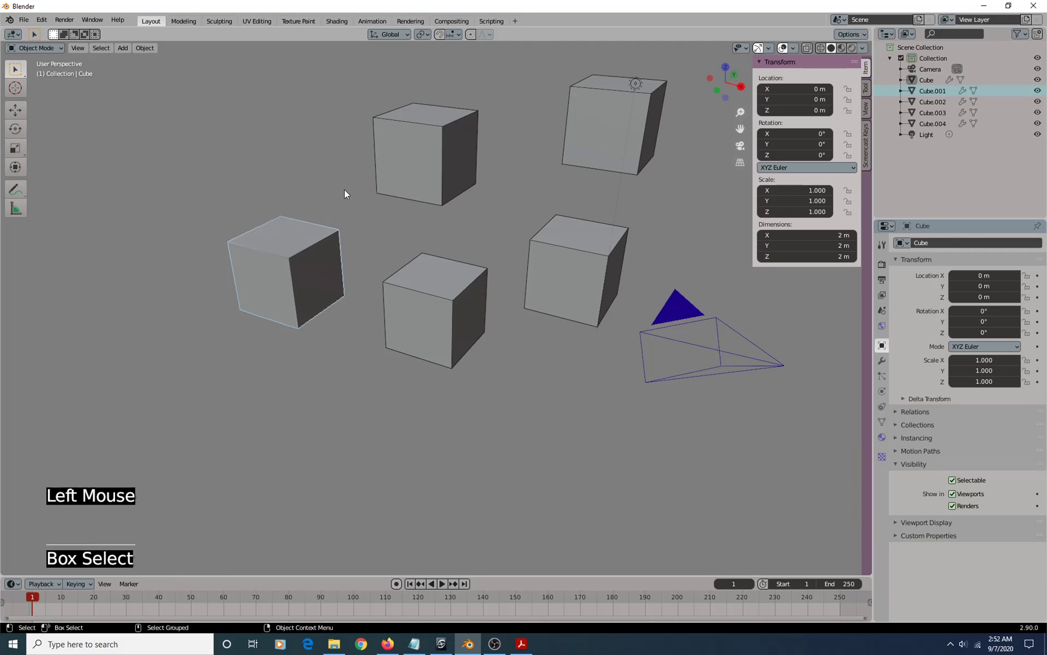
click(315, 239)
shift+click(388, 182)
shift+click(571, 126)
shift+click(552, 250)
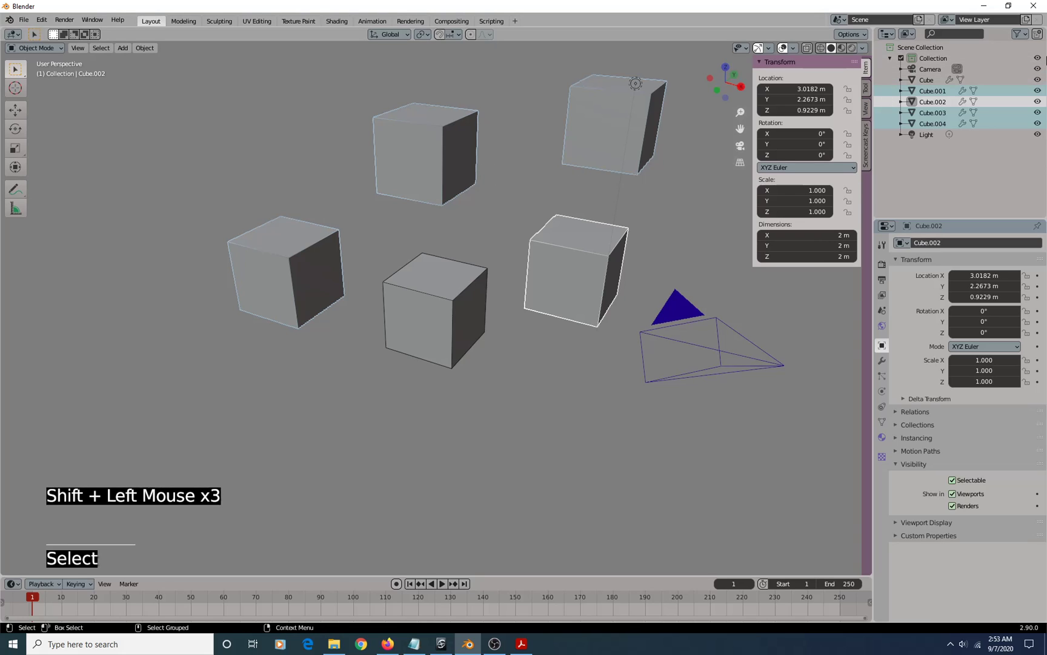
drag(1038, 90, 1038, 136)
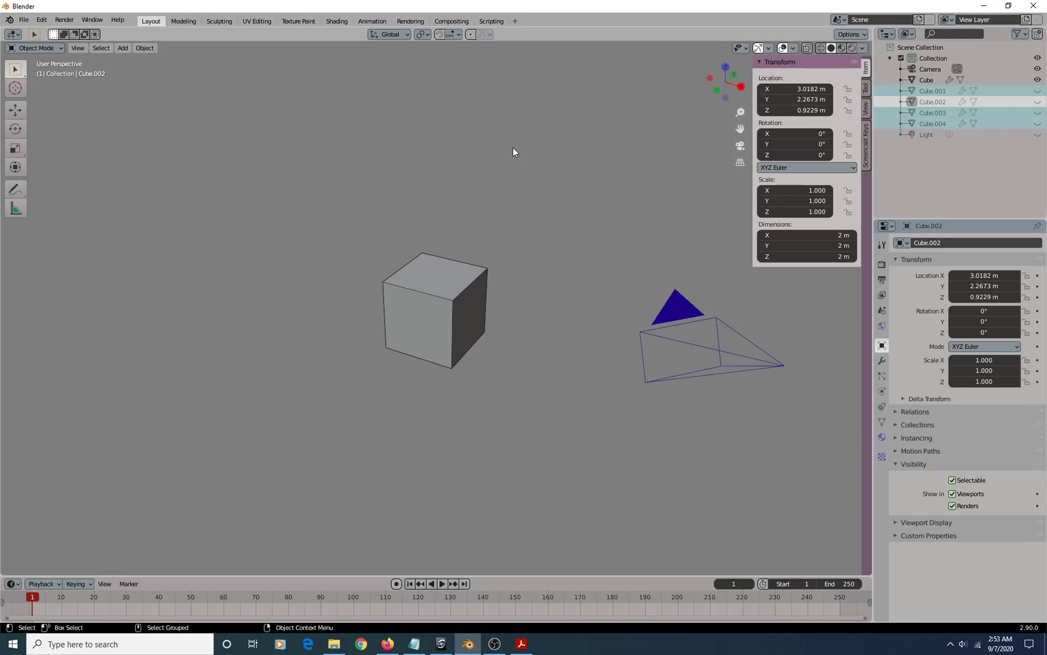
click(932, 90)
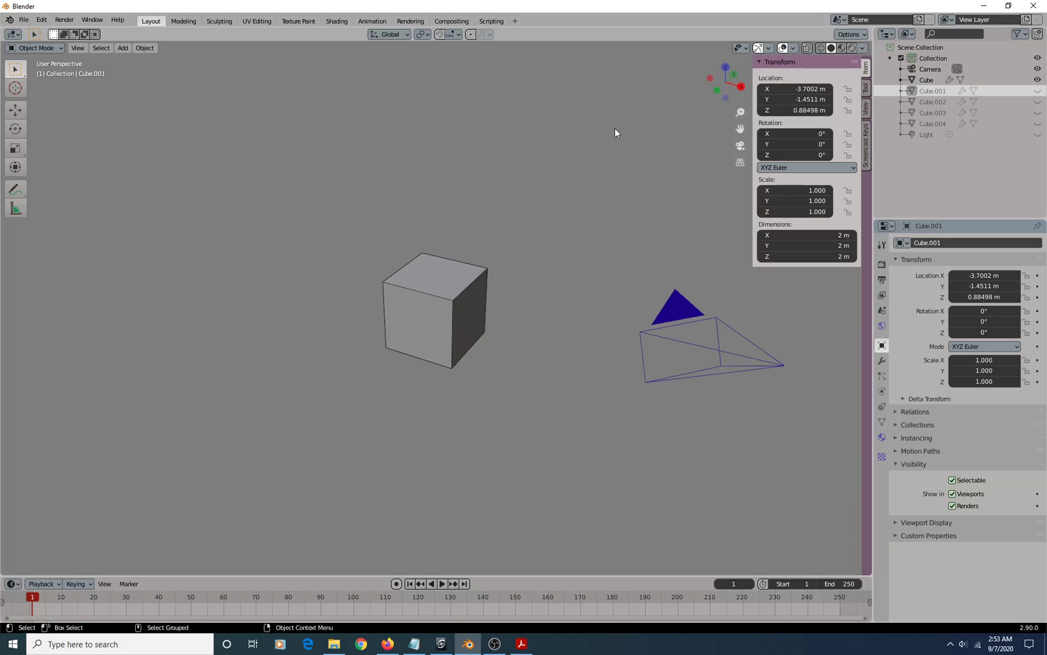
key(alt+h)
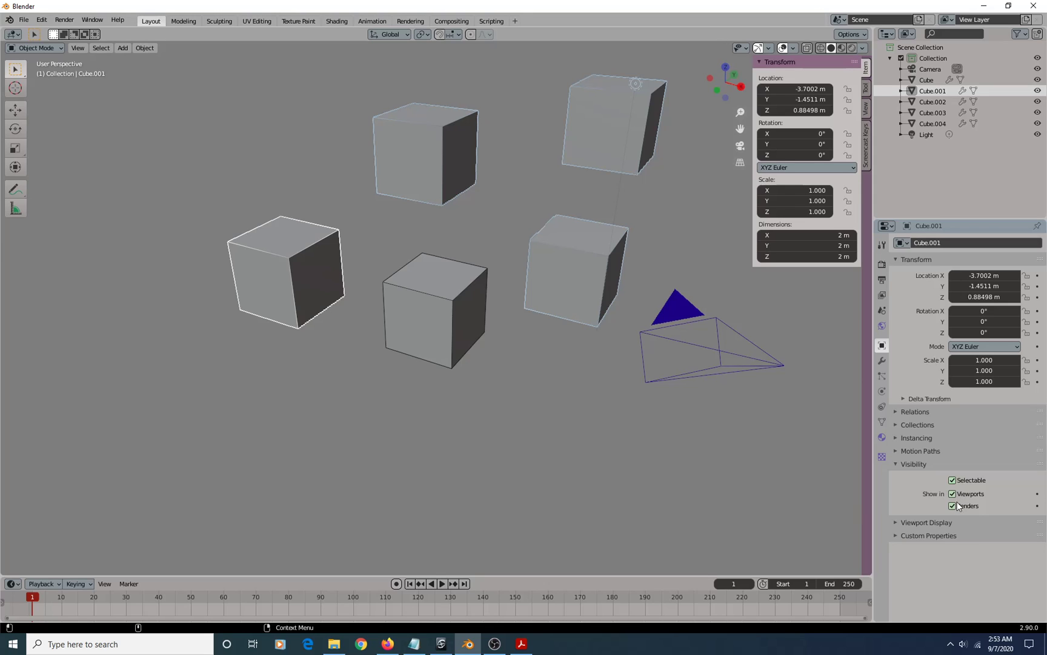
Select all five cubes with Cube.001 active and toggle the viewport and render visibility off and back on
drag(235, 106, 573, 327)
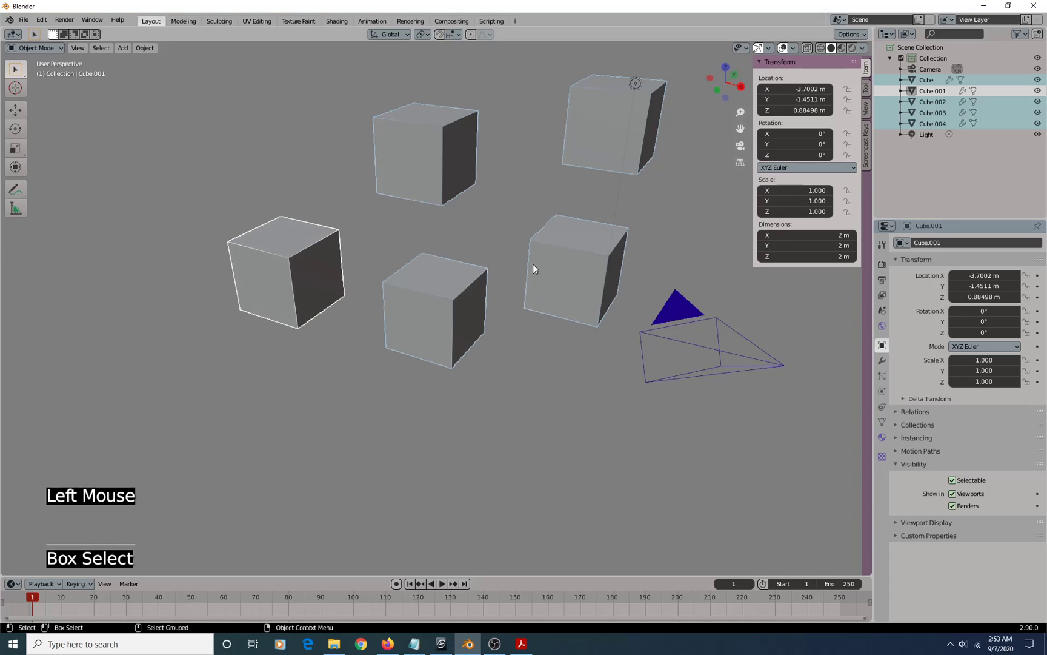
key(h)
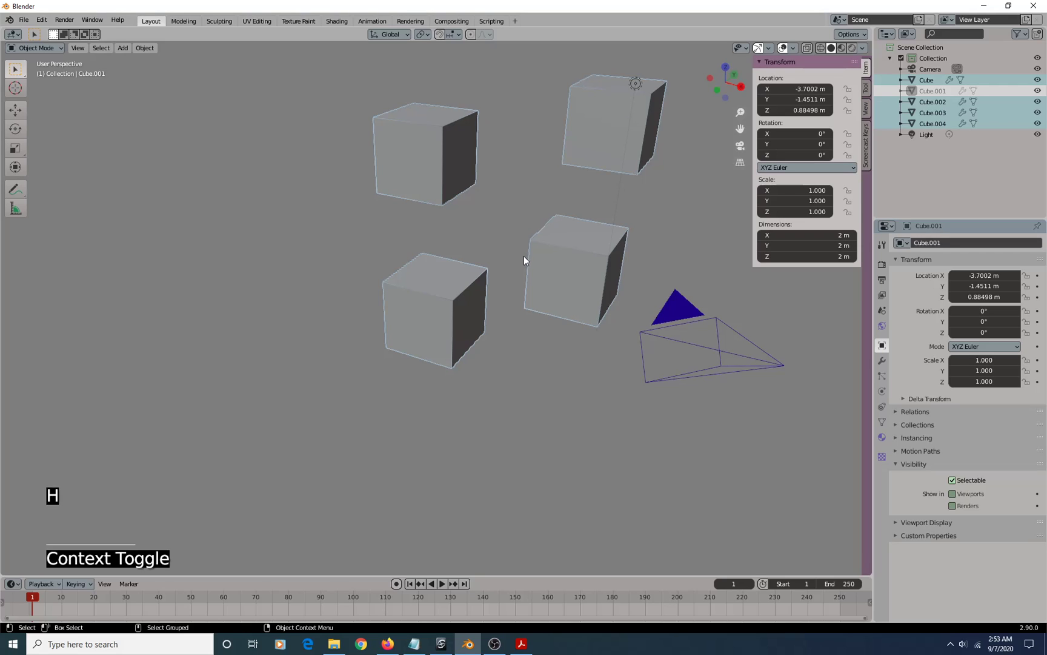
key(h)
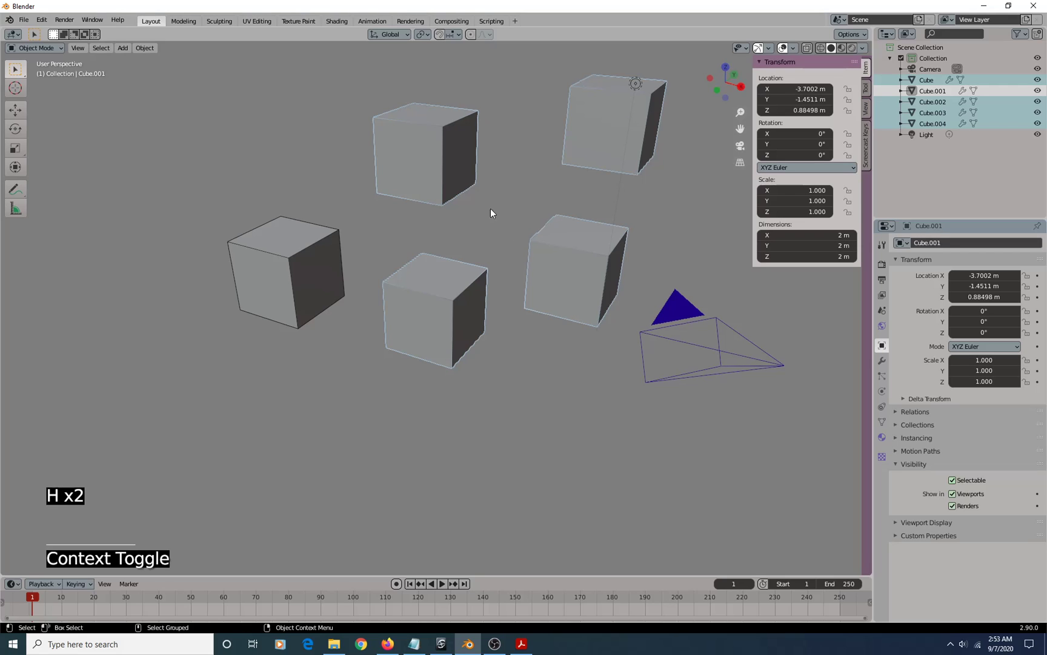
Make Cube.003 active, select the neighbouring cubes with it, and toggle the visibility off and on repeatedly
click(429, 159)
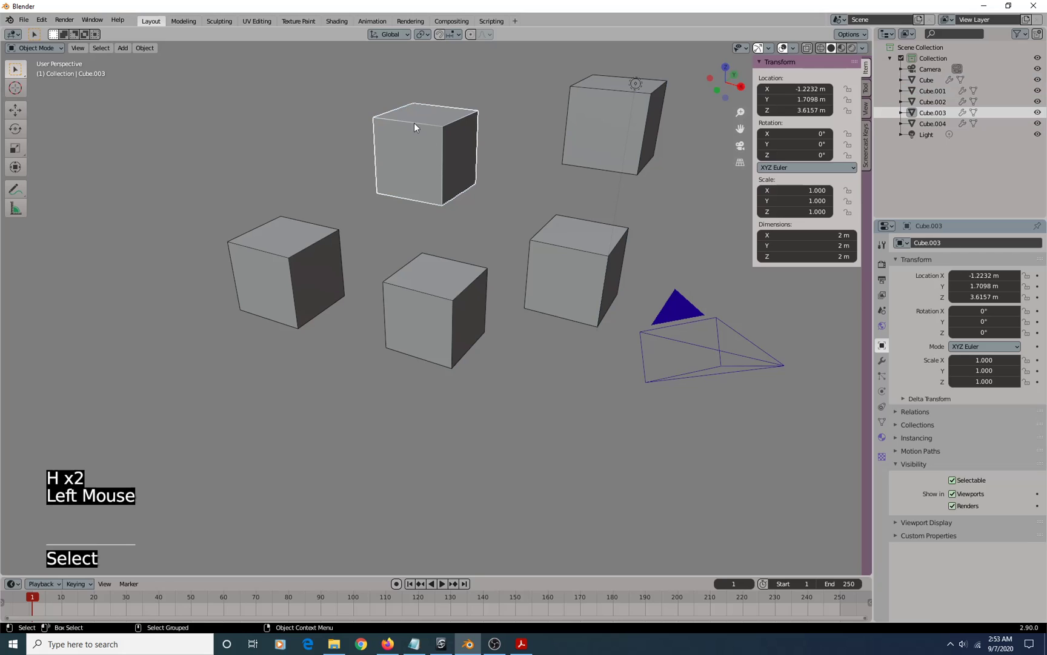
drag(414, 122, 580, 331)
key(h)
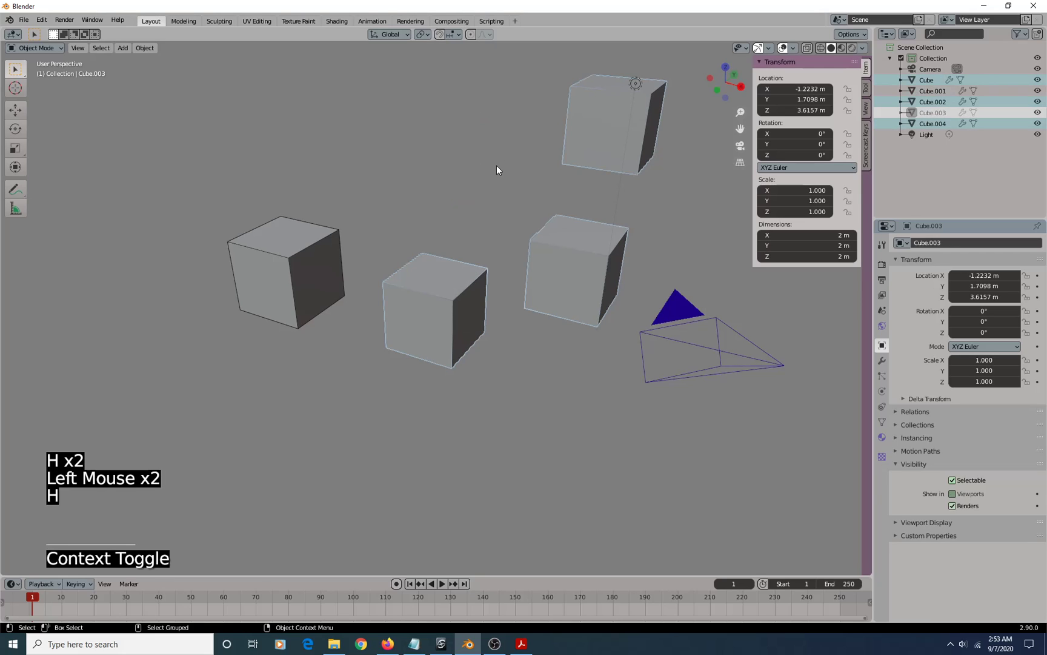
key(h)
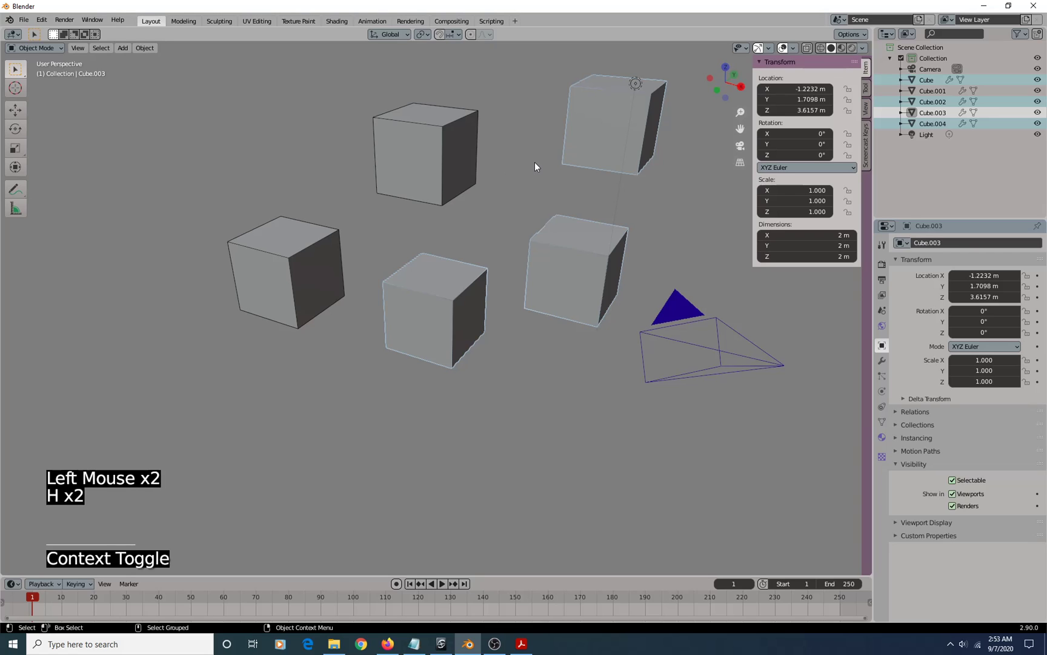
key(h)
key(h)
Select Cube.004 and add Cube.002 as the active object, and toggle the visibility off and on
drag(536, 132, 596, 279)
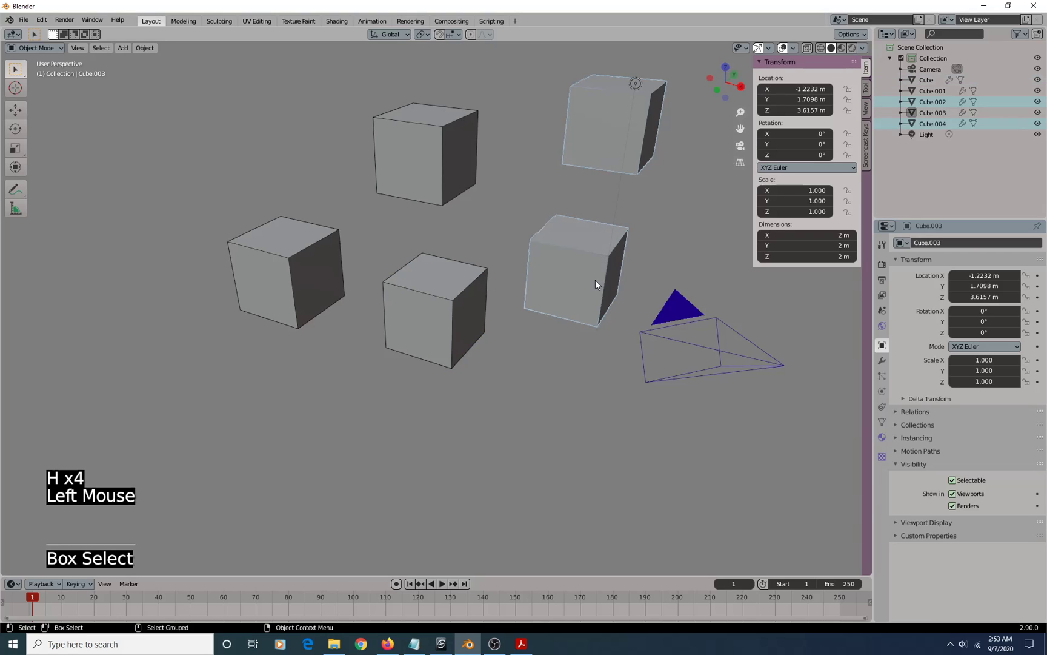
drag(579, 159, 562, 296)
click(585, 128)
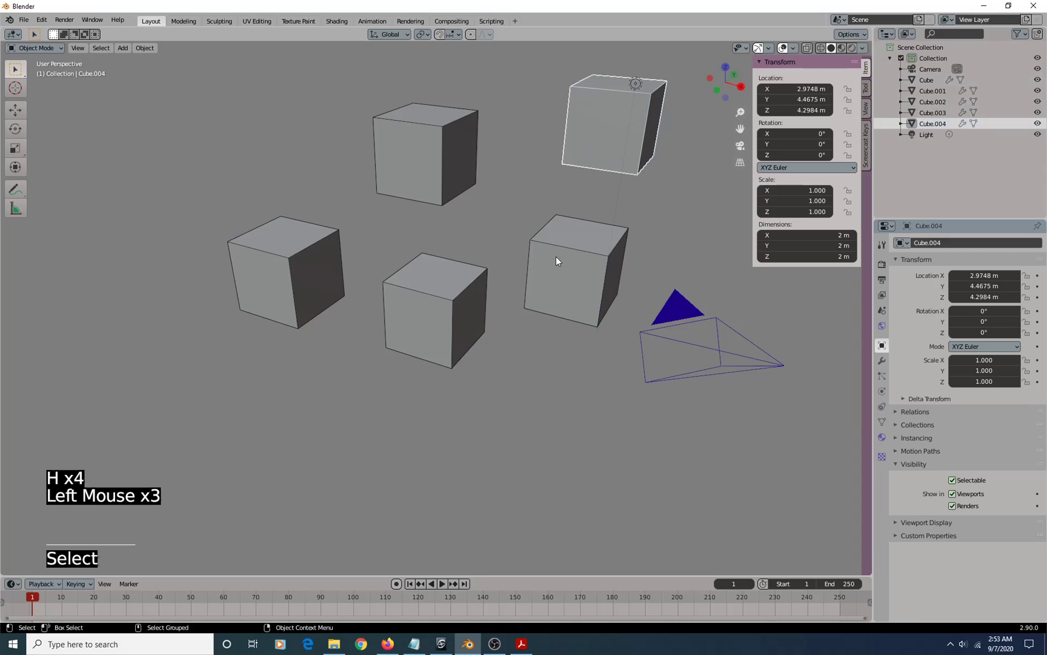
shift+click(558, 252)
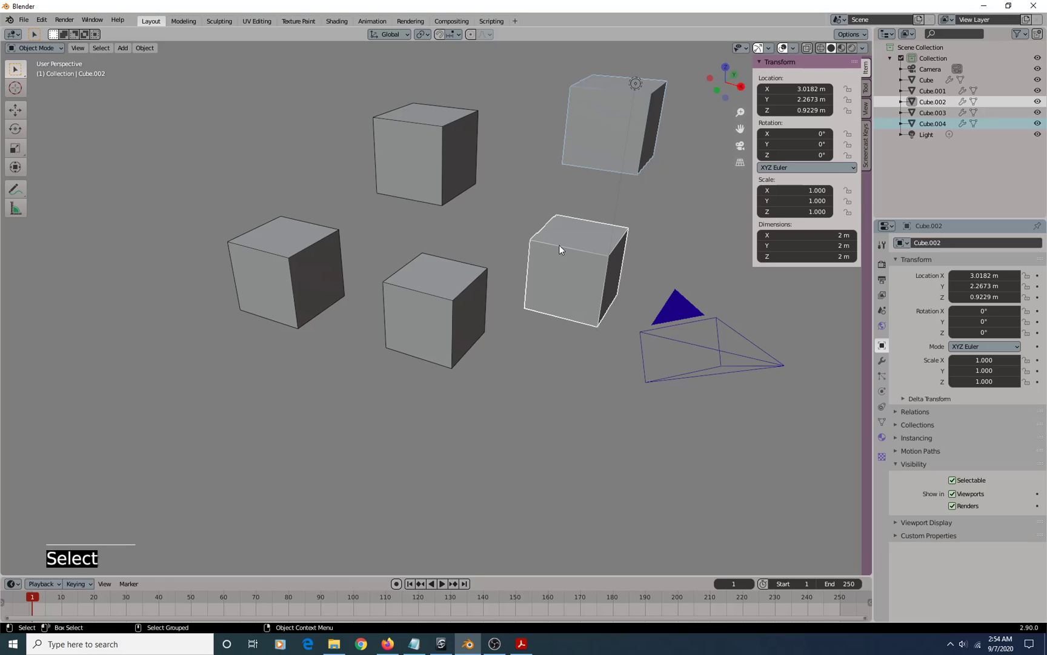
key(h)
key(h)
Reselect Cube.002 with Cube.004 as the active object, and toggle the visibility off and on
click(557, 257)
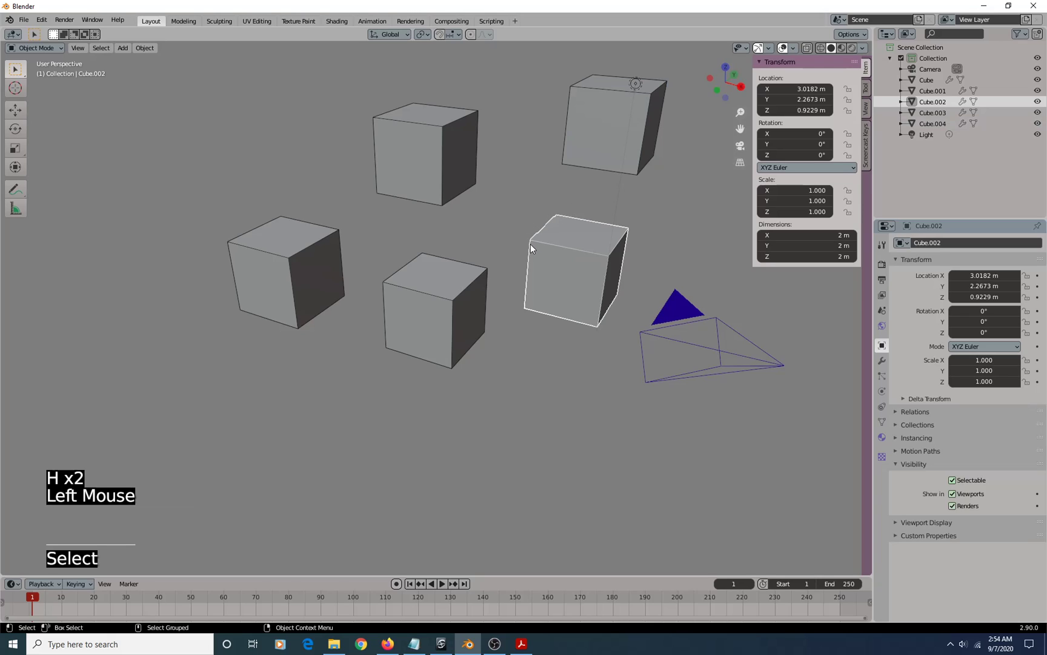
shift+click(583, 146)
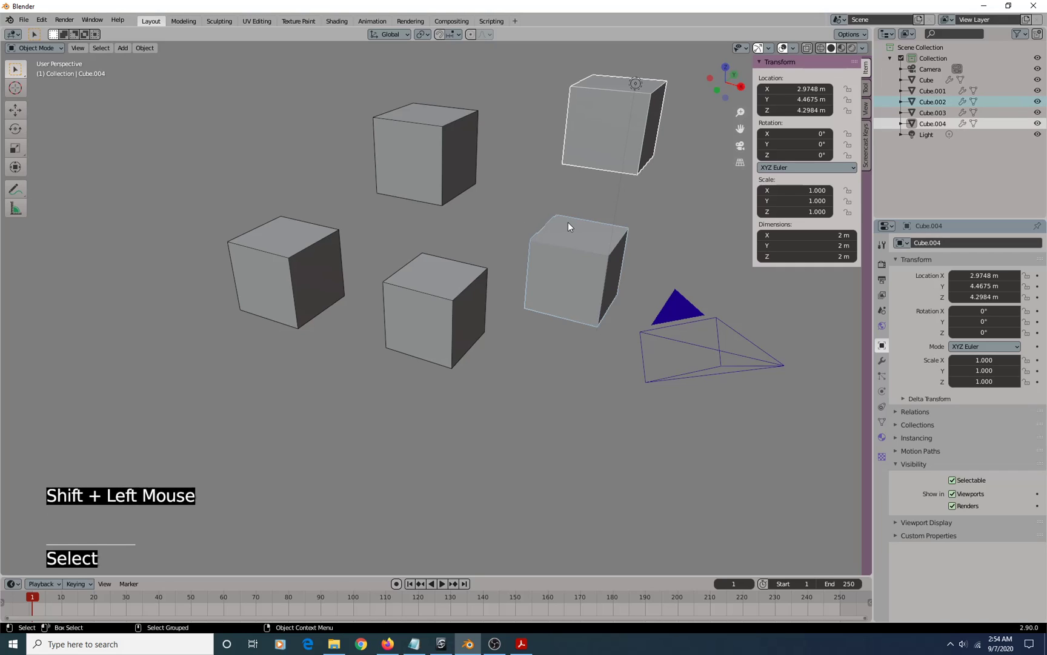
key(h)
key(h)
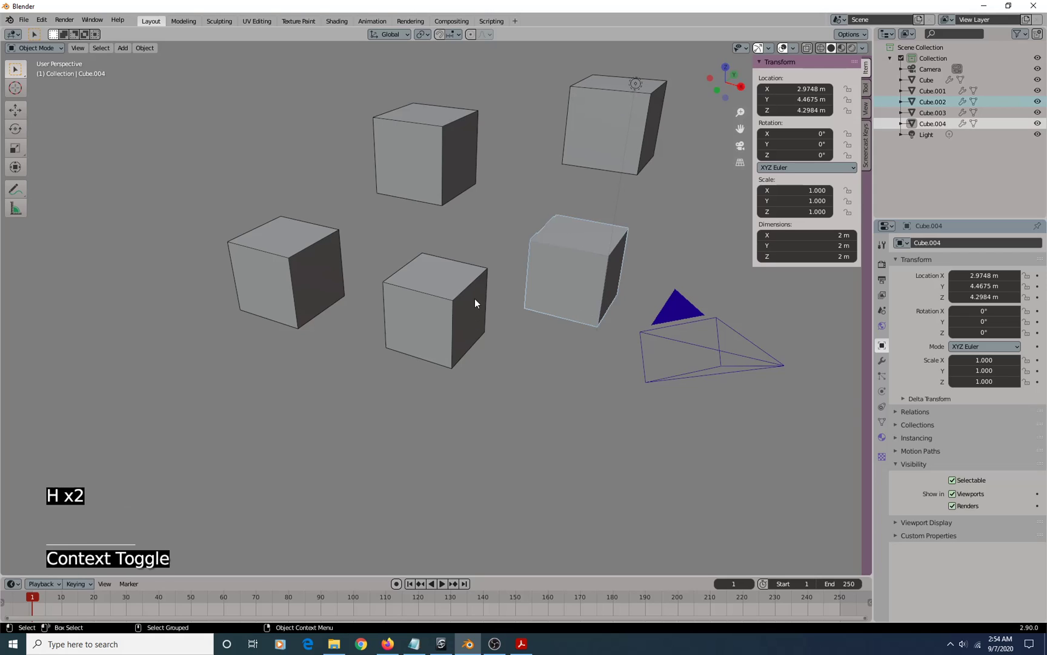
Parent Cube.004 to Cube.003 as an object
click(528, 378)
click(584, 124)
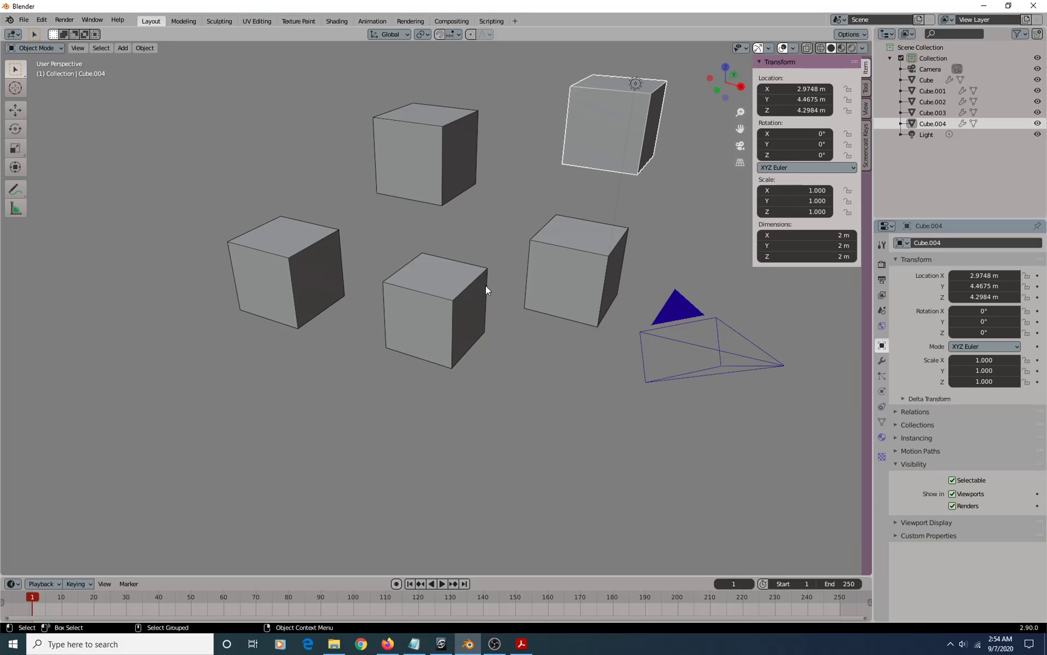
alt+drag(511, 262, 490, 290)
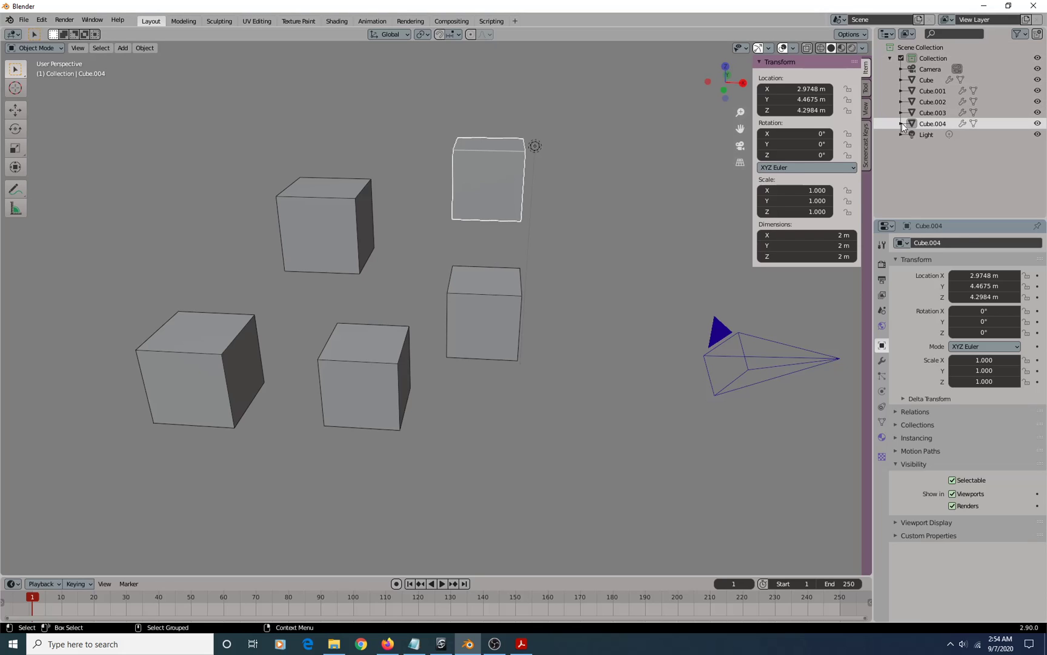
drag(913, 123, 920, 107)
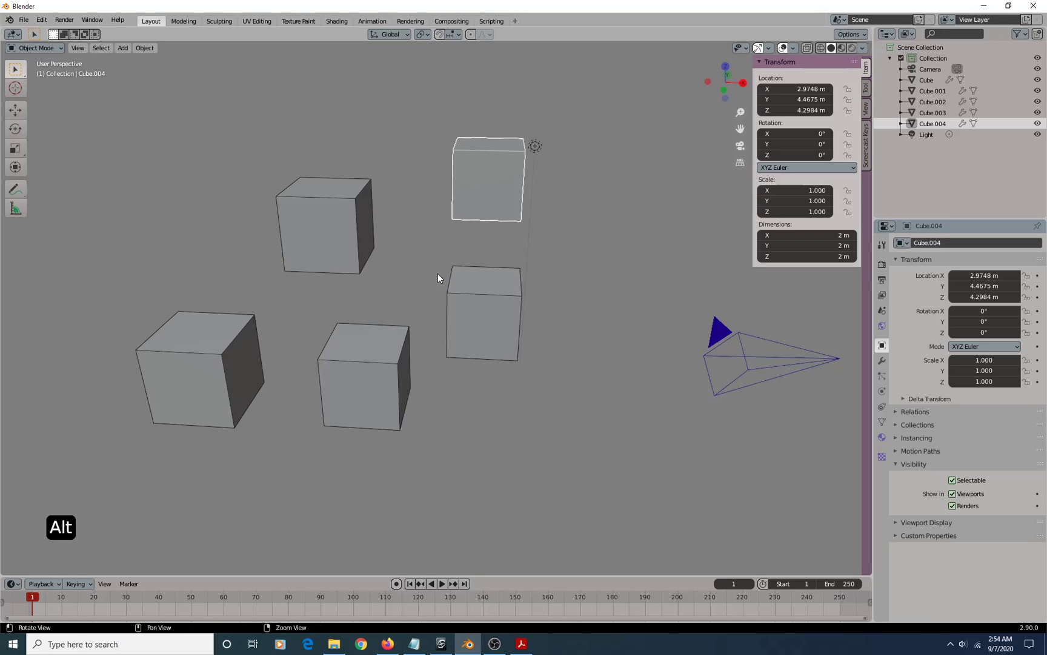
alt+drag(438, 273, 415, 271)
alt+middle_drag(414, 271, 444, 292)
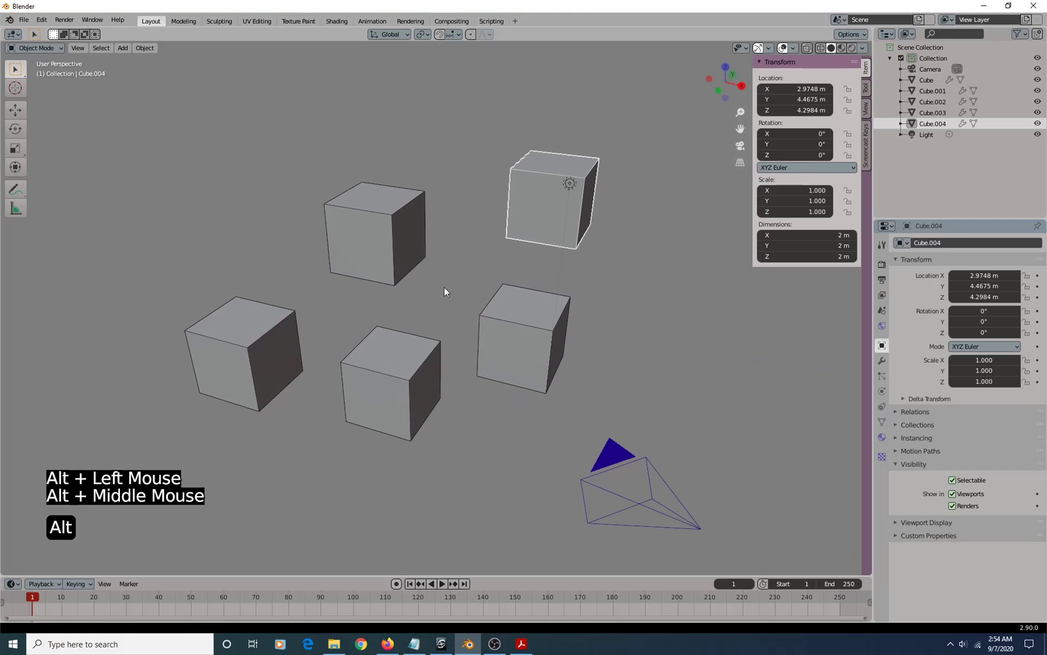
click(533, 192)
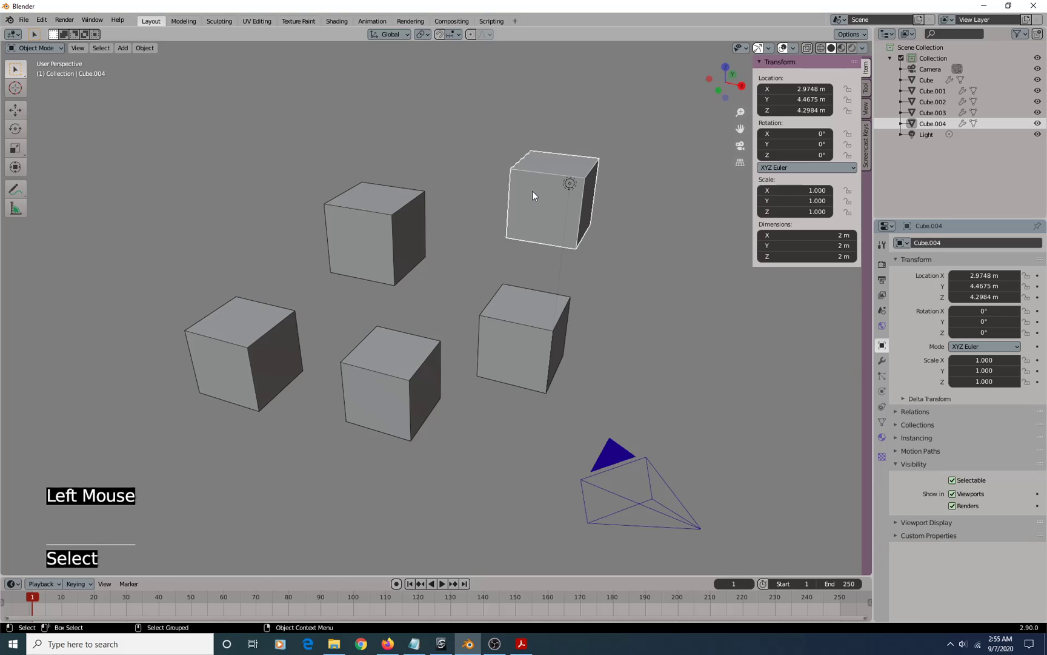
shift+click(374, 235)
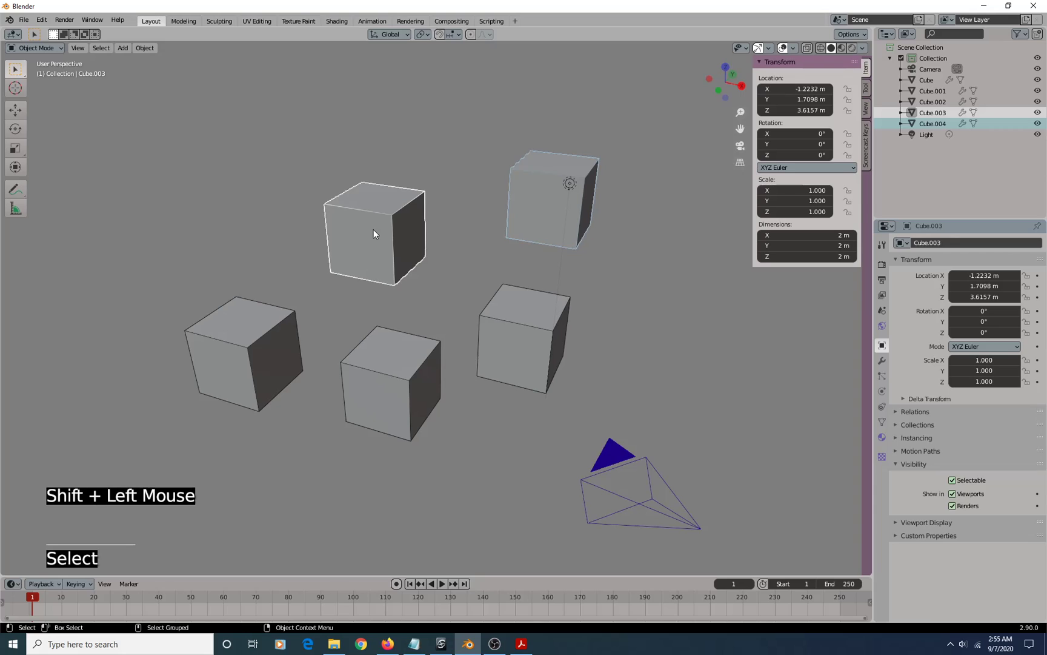
key(ctrl+p)
click(373, 229)
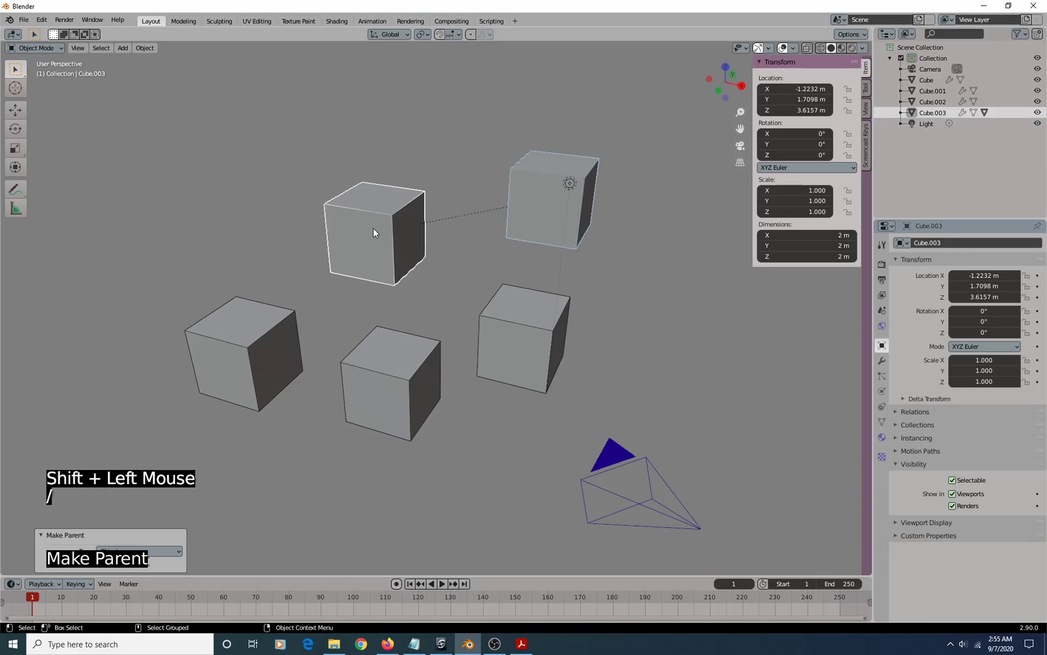
Parent Cube.003 to Cube.001 as an object
shift+click(245, 346)
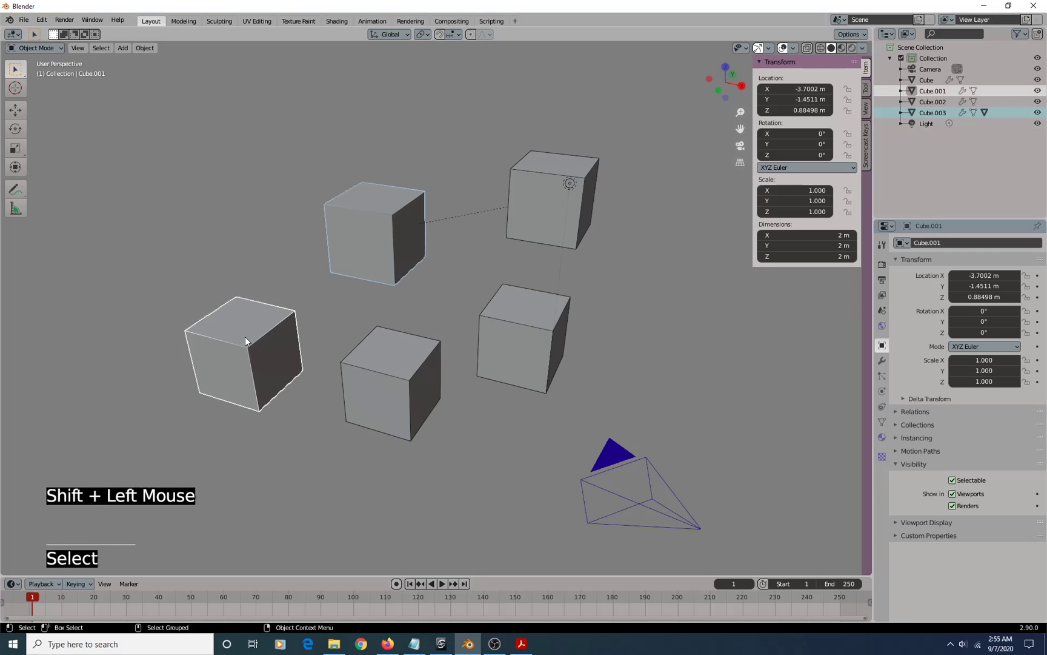
key(ctrl+p)
click(247, 332)
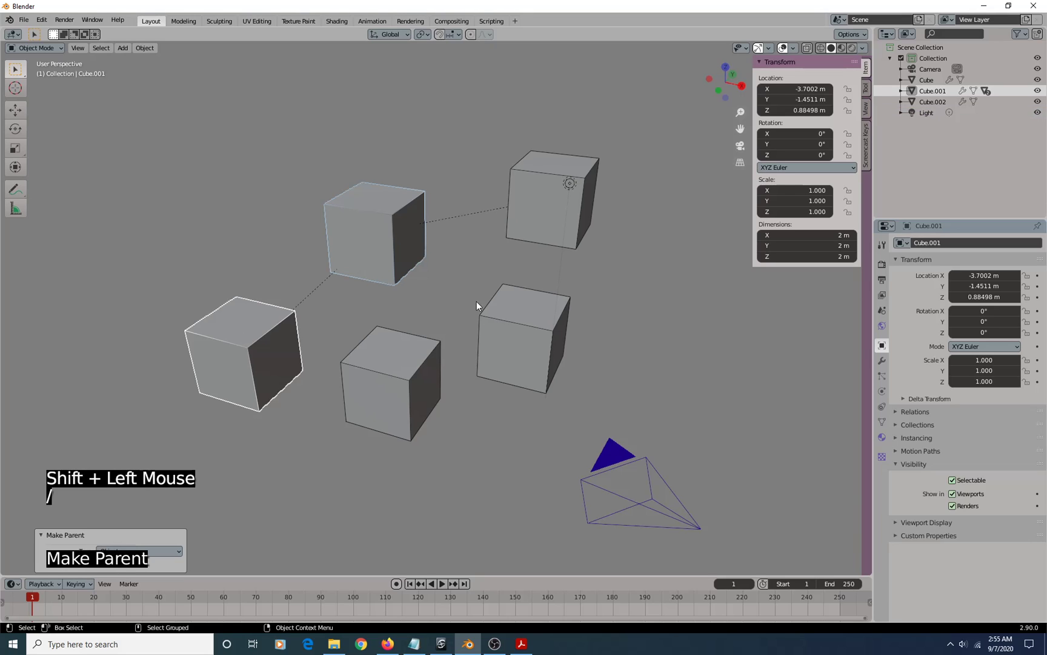
key(s)
click(483, 227)
key(s)
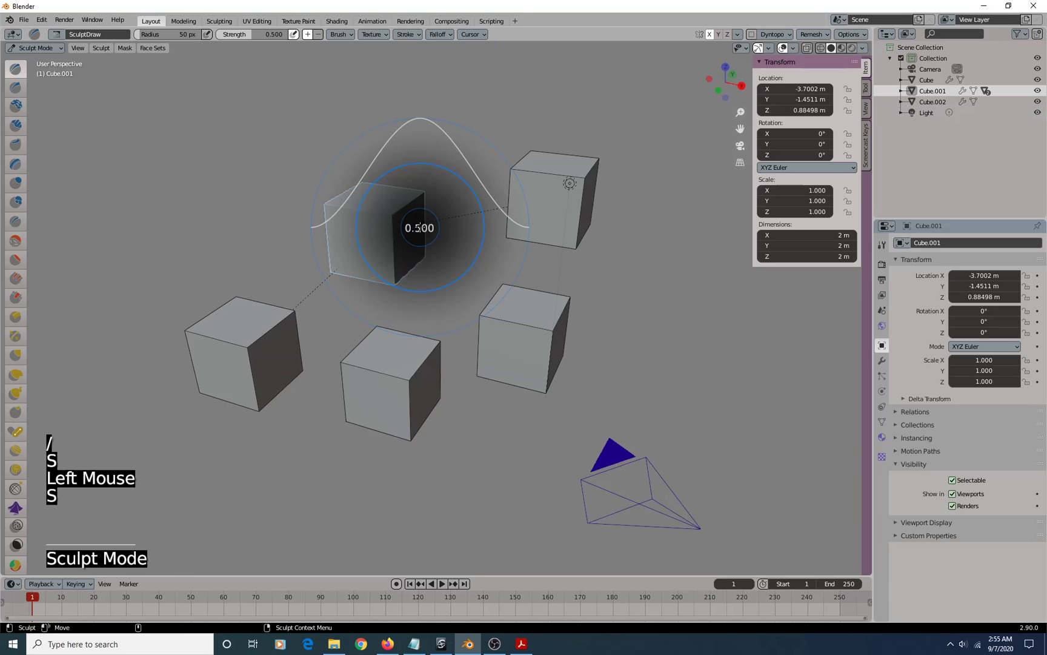
click(406, 256)
key(space)
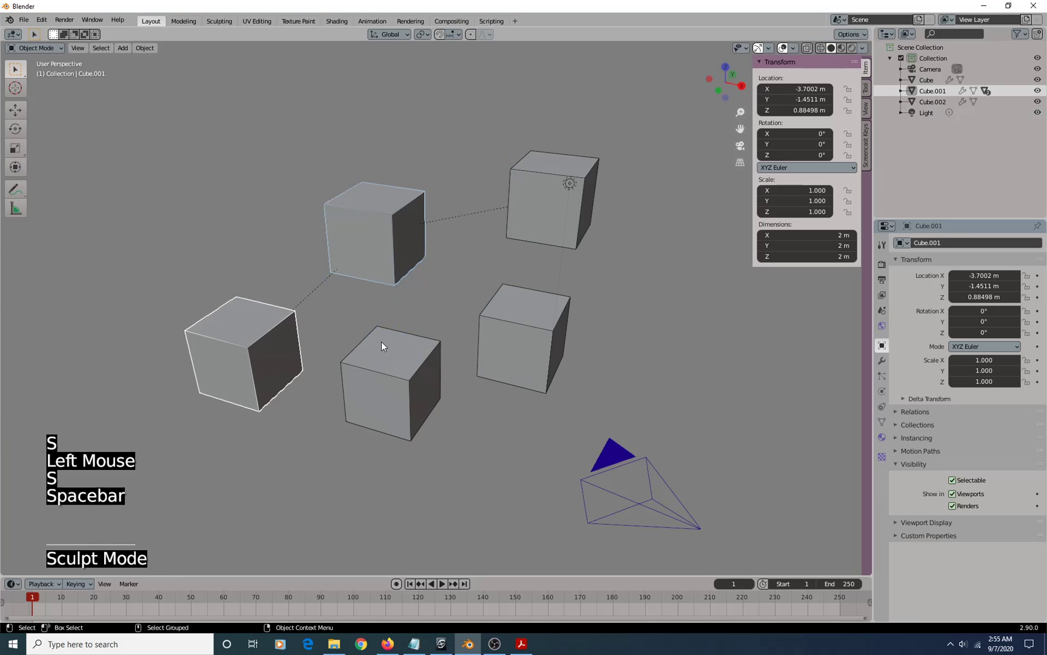
Move the original cube freely to about X -7.03 m, Y -3.63 m, Z -0.90 m, beyond Cube.001
click(400, 368)
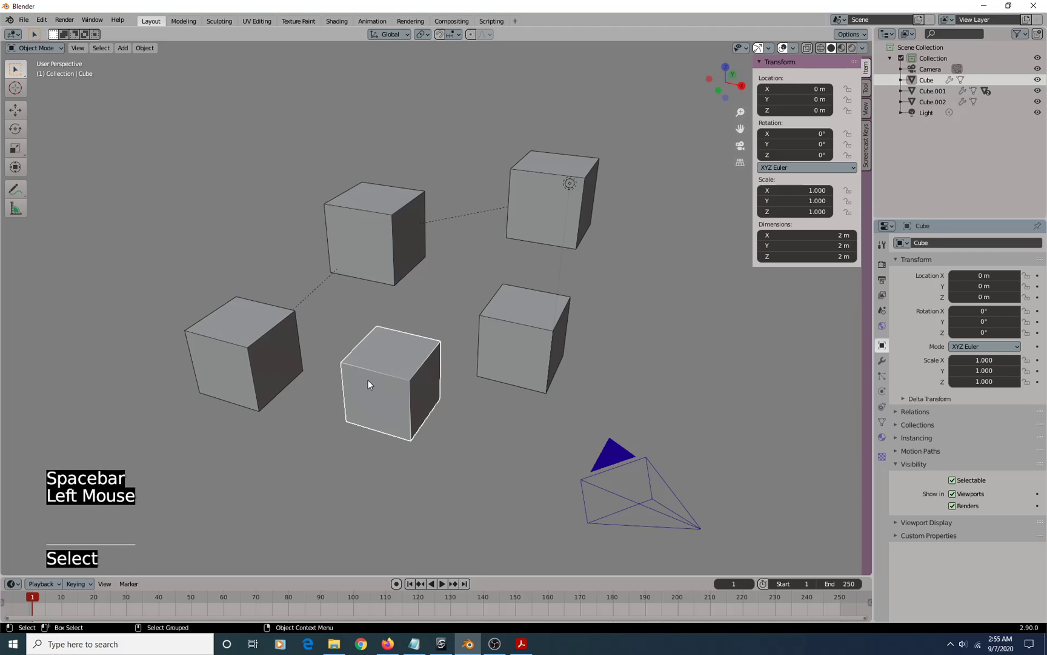
alt+middle_drag(368, 379, 220, 364)
key(v)
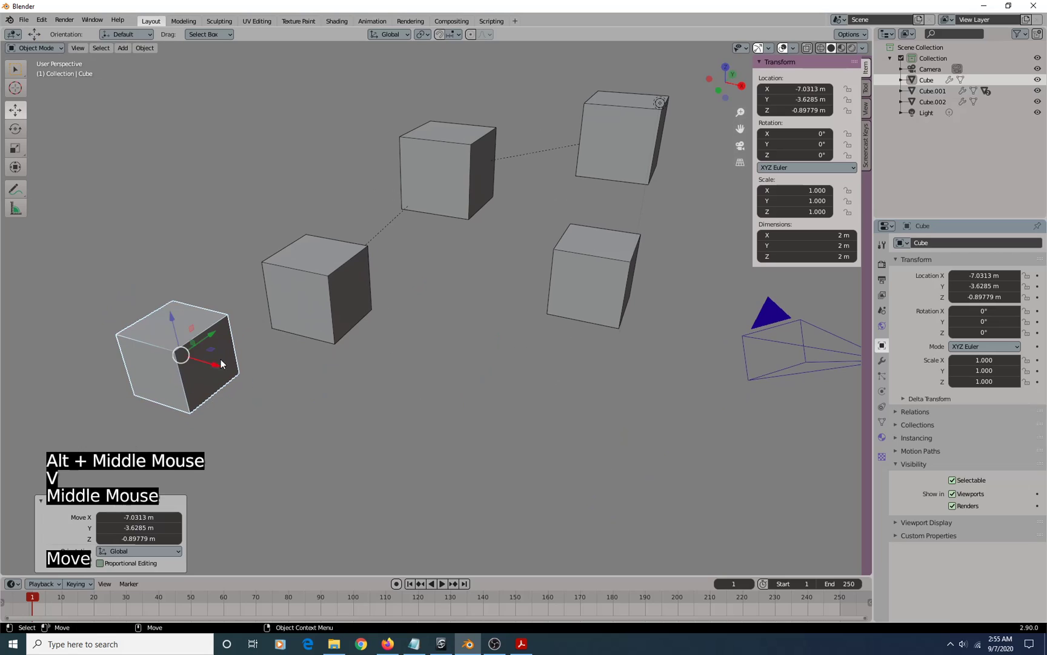
Parent Cube.001 to the original cube as an object to complete the four-cube chain
key(space)
click(298, 297)
shift+click(174, 336)
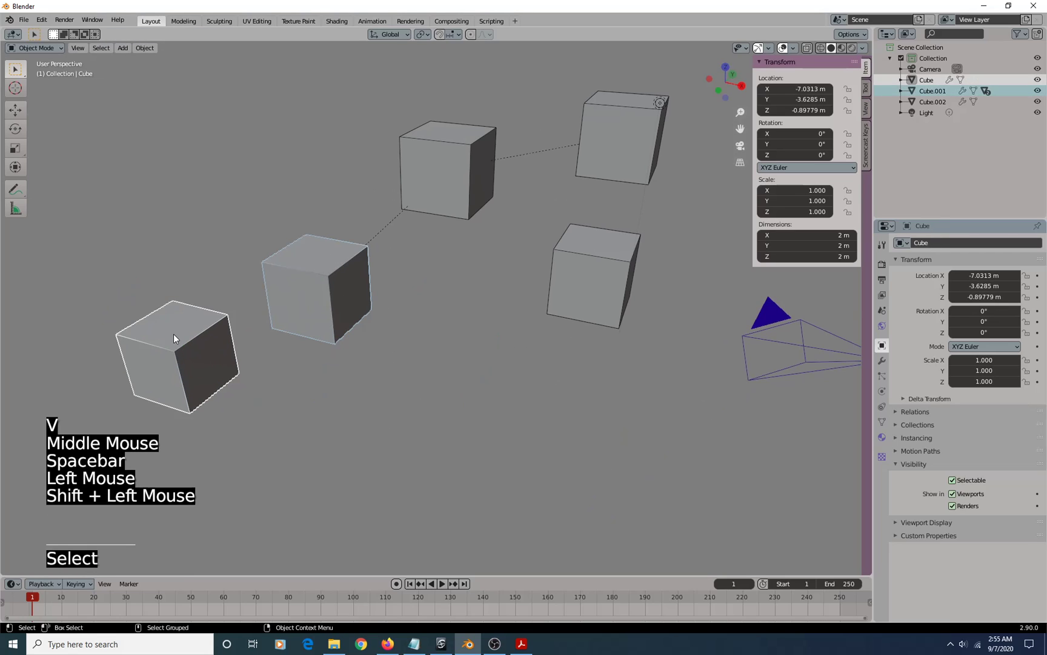
key(slash)
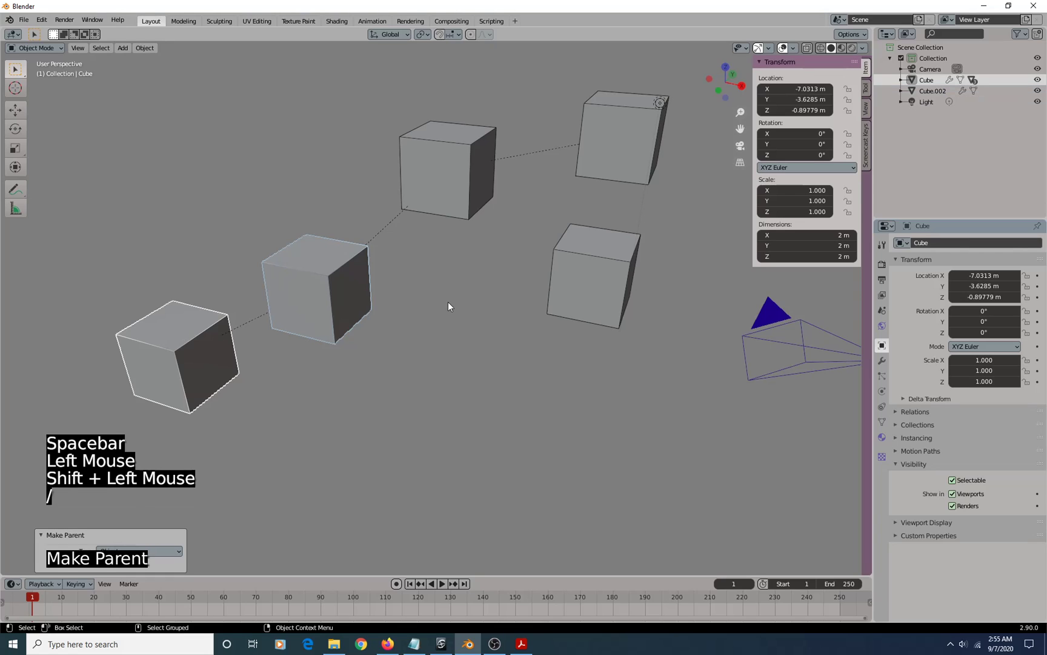
Select the original cube and walk the selection child by child along the hierarchy, then parent by parent back to the root
scroll(448, 306, down, 2)
click(253, 342)
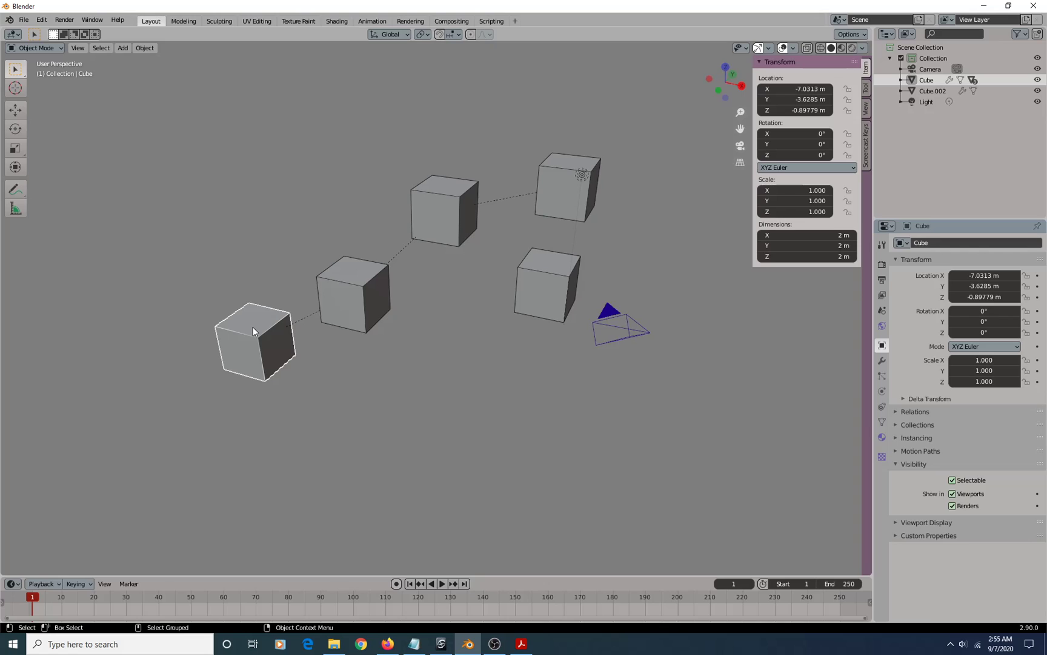
key(bracketright)
key(bracketright)
key(bracketright)
key(bracketright)
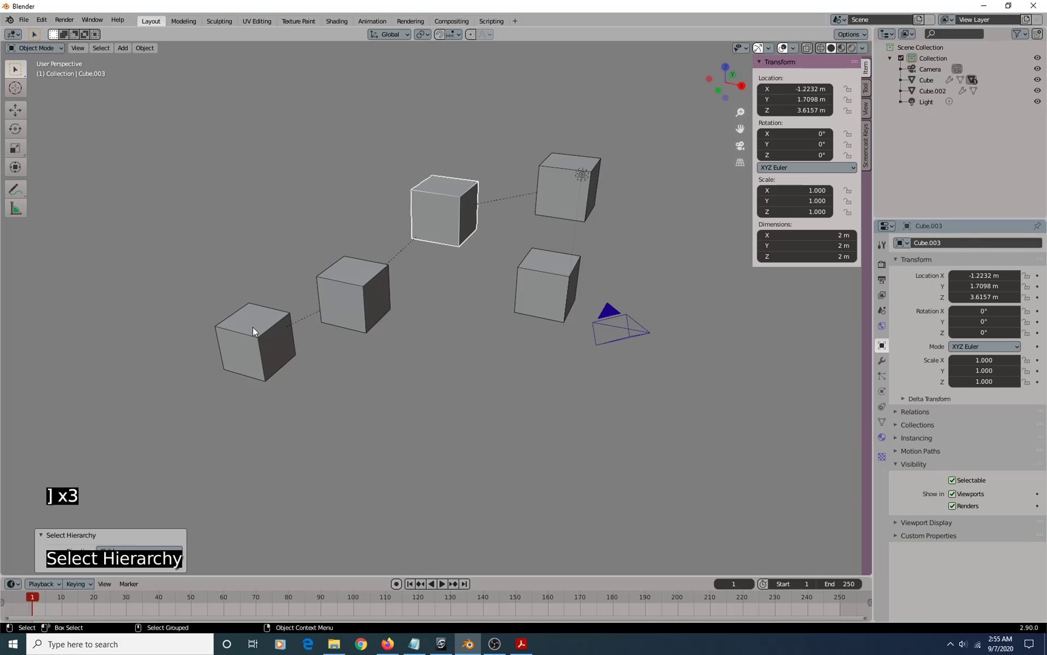
key(bracketleft)
key(bracketleft)
key(bracketleft)
key(bracketleft)
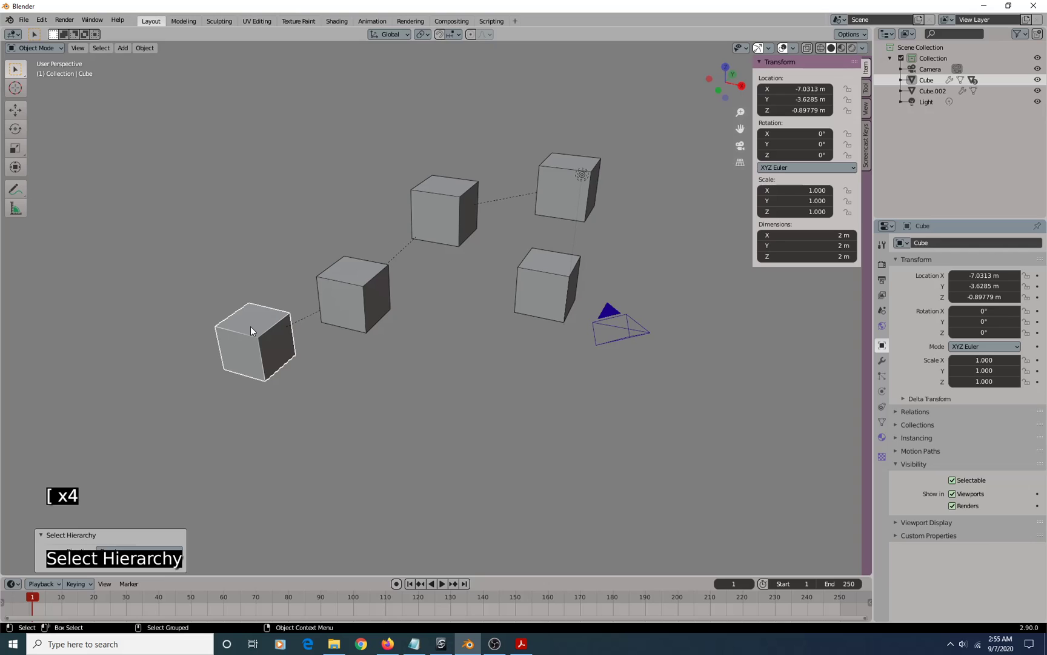
Extend the selection from the original cube through its successive children, and extend it back through the parents
key(shift+bracketright)
key(shift+bracketright)
key(shift+bracketright)
key(shift+bracketright)
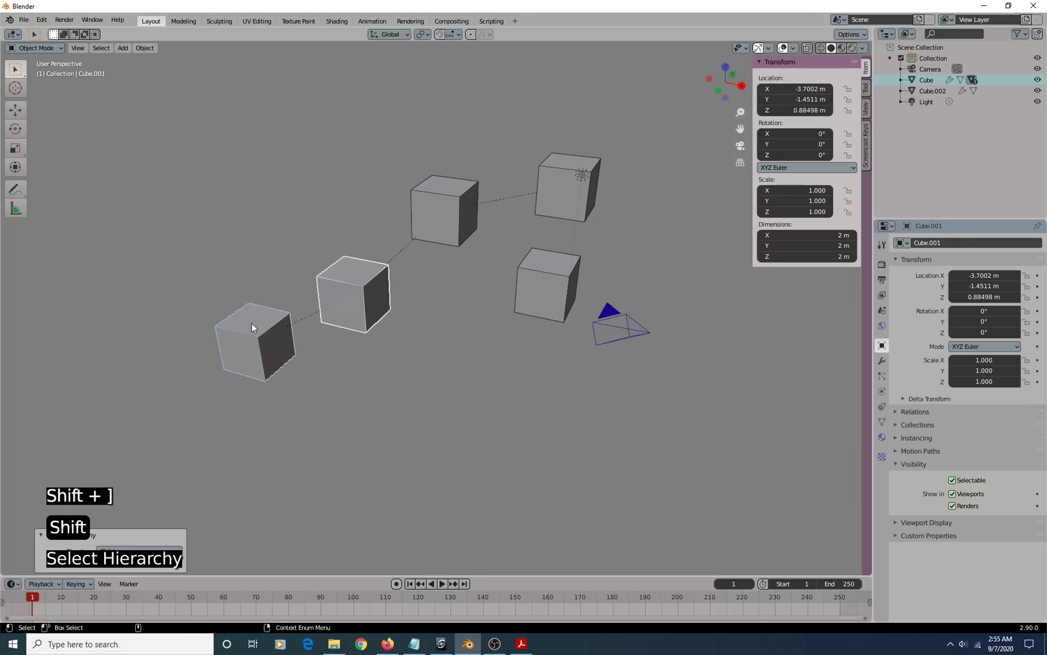
key(shift+bracketleft)
key(shift+bracketleft)
key(shift+bracketleft)
key(shift+bracketleft)
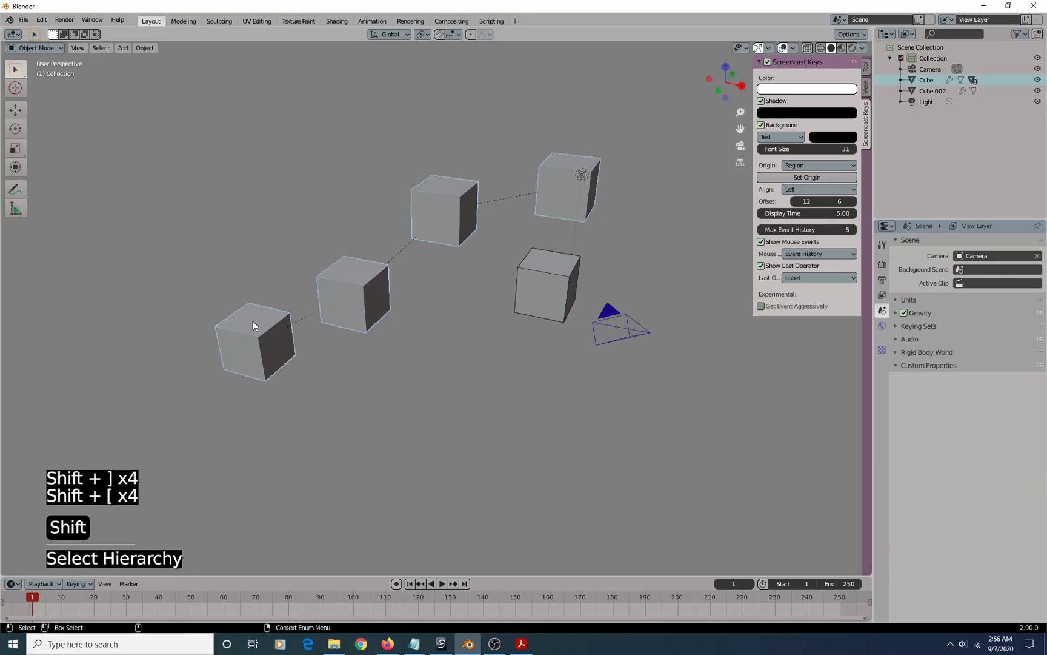
Select Cube.004 and extend the selection upward through all its parents in the chain
click(537, 195)
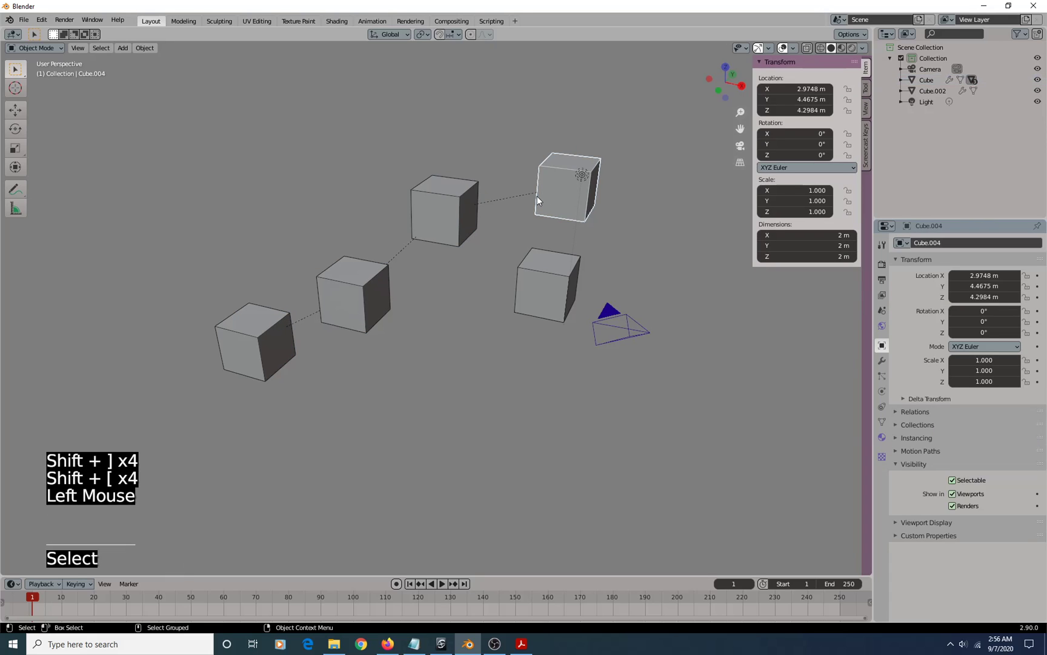
key(shift+bracketleft)
key(shift+bracketleft)
key(shift+bracketleft)
key(shift+bracketleft)
Select only the original cube and extend the selection downward through its children to Cube.004
click(276, 334)
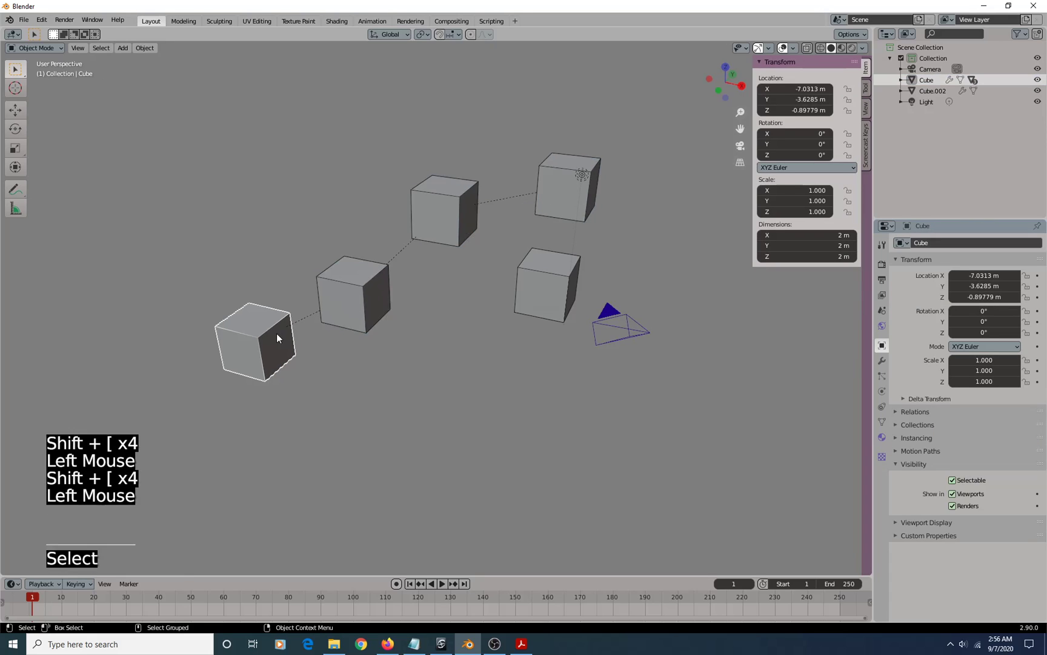
key(shift+bracketright)
key(shift+bracketright)
key(shift+bracketright)
key(shift+bracketright)
Select Cube.004 and step the single-object selection up to the root cube and back down to Cube.004
click(557, 200)
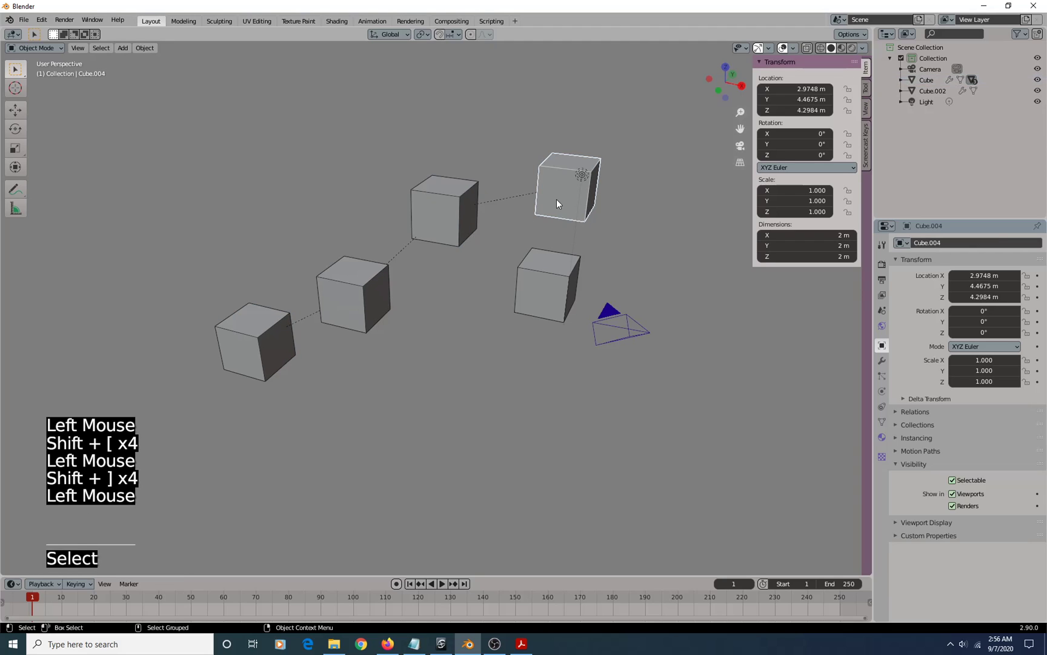
key(bracketleft)
key(bracketleft)
key(bracketleft)
key(bracketleft)
key(bracketleft)
key(bracketleft)
key(bracketright)
key(bracketright)
key(bracketright)
key(bracketright)
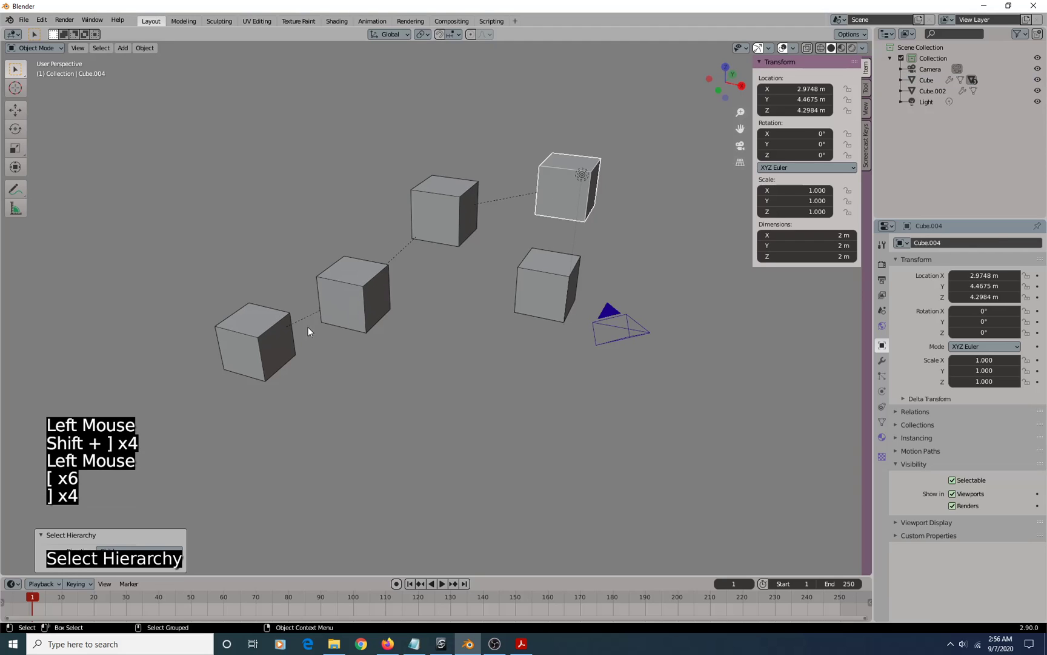
Select the original cube with all its children and move the branch freely by about X -3.52 m, Y 1.21 m, Z 4.43 m
click(248, 329)
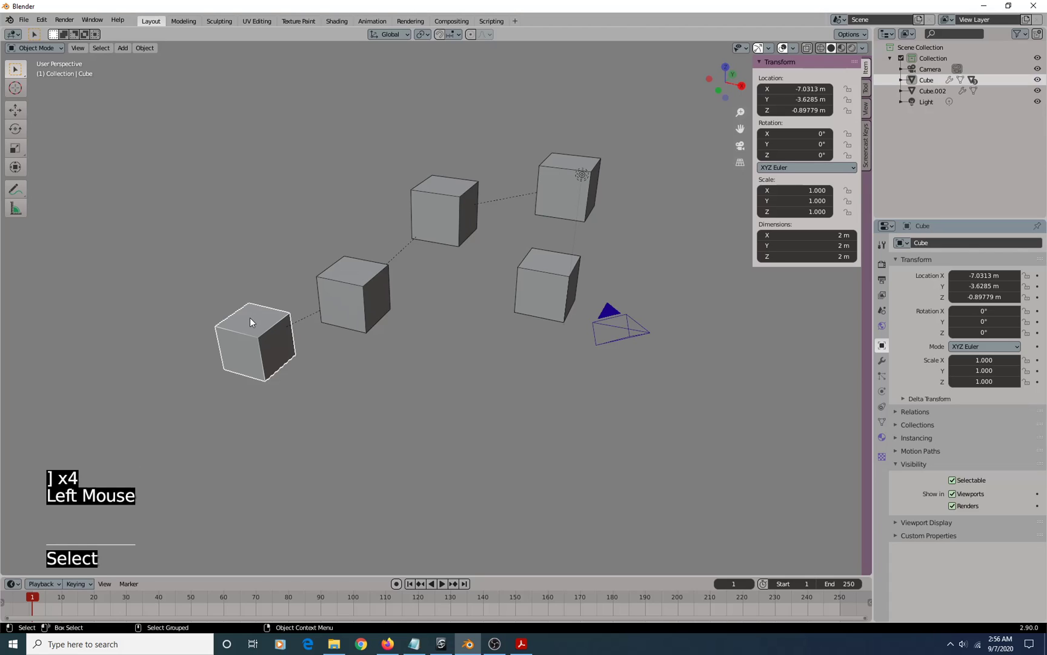
middle_click(249, 331)
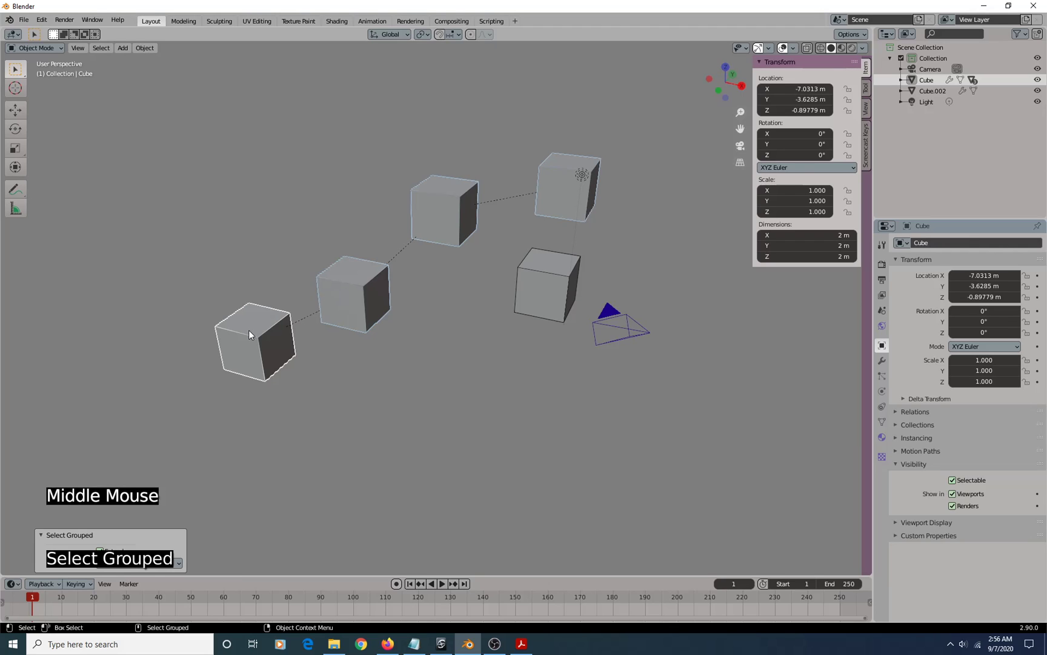
key(v)
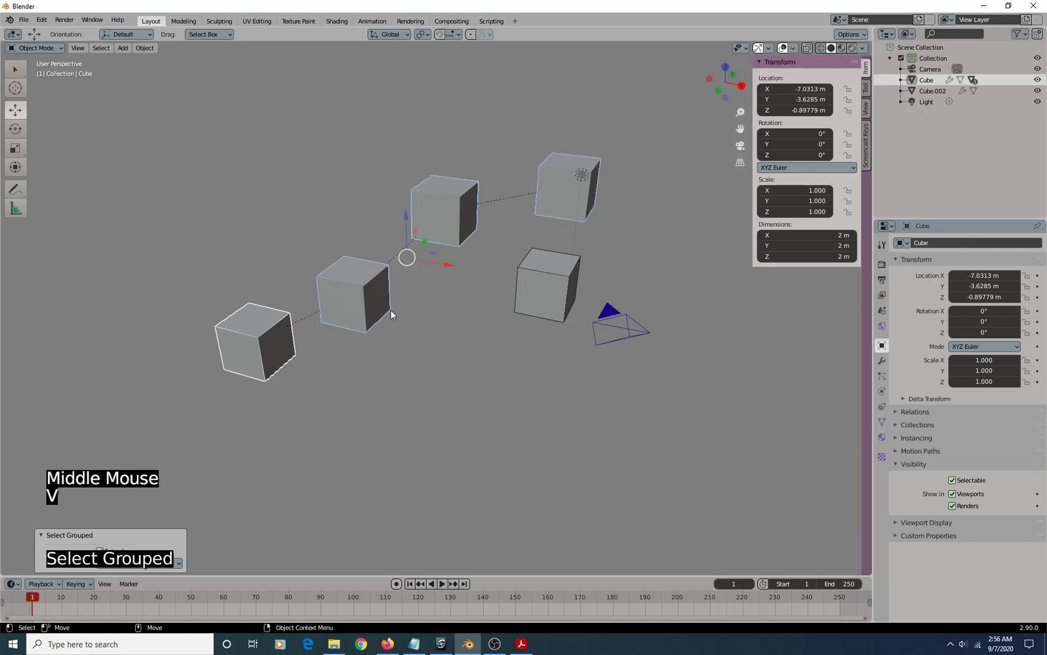
drag(406, 258, 332, 125)
scroll(344, 247, down, 5)
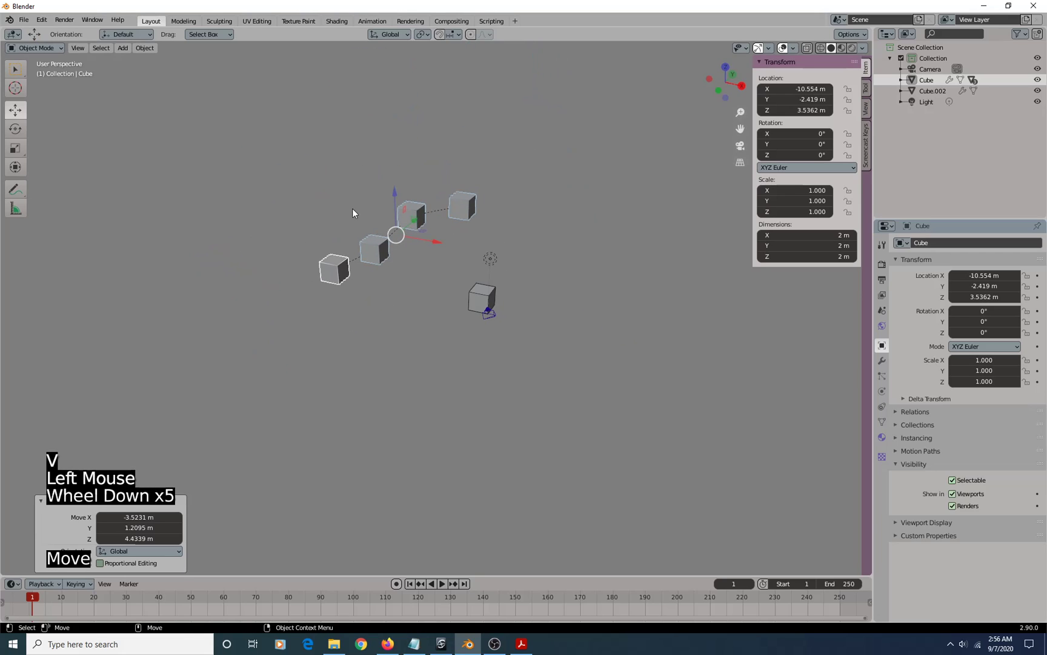
Try to select the original cube's whole branch while the Move tool is active, and clear the selection
click(345, 203)
click(336, 269)
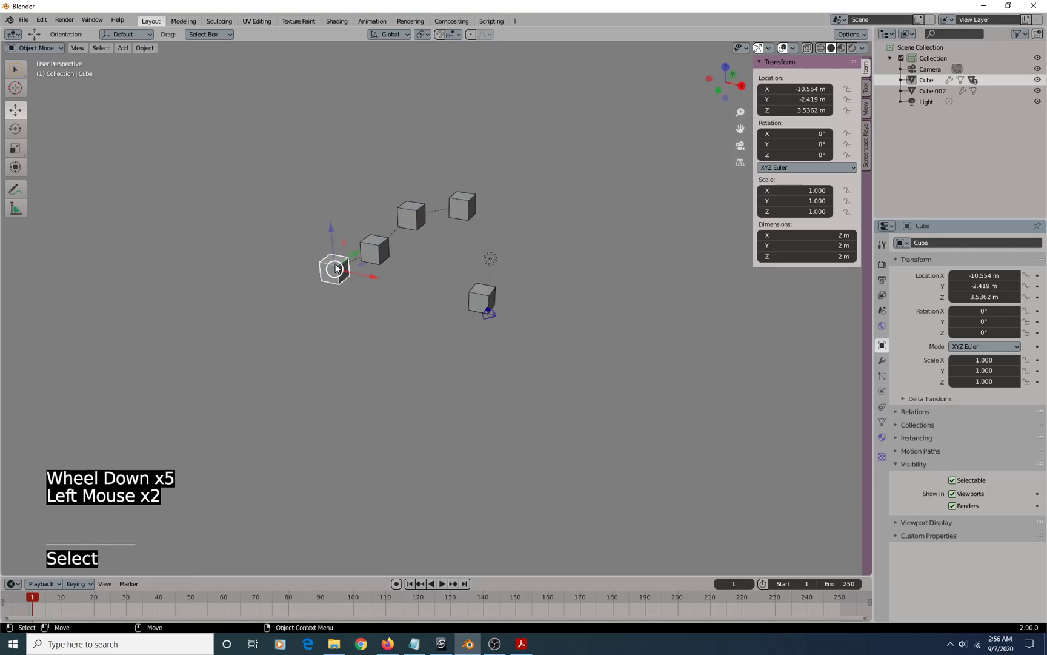
middle_click(335, 269)
middle_click(337, 285)
click(350, 293)
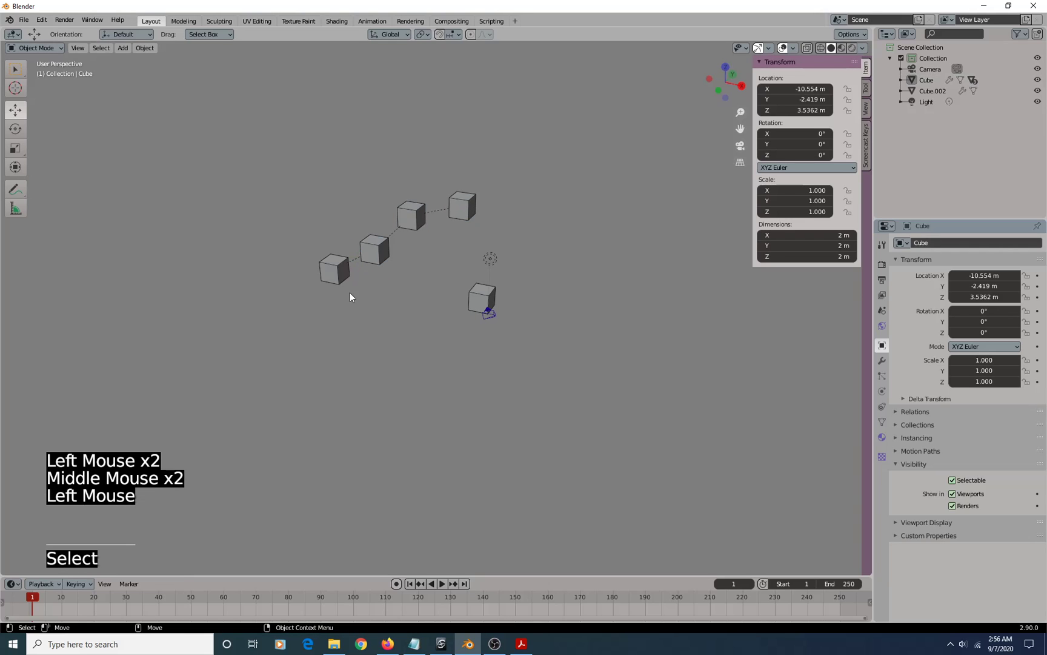
Branch-select the original cube with its children and duplicate the chain, offset by about X -2.95 m, Y 2.13 m, Z 5.52 m
click(335, 268)
key(space)
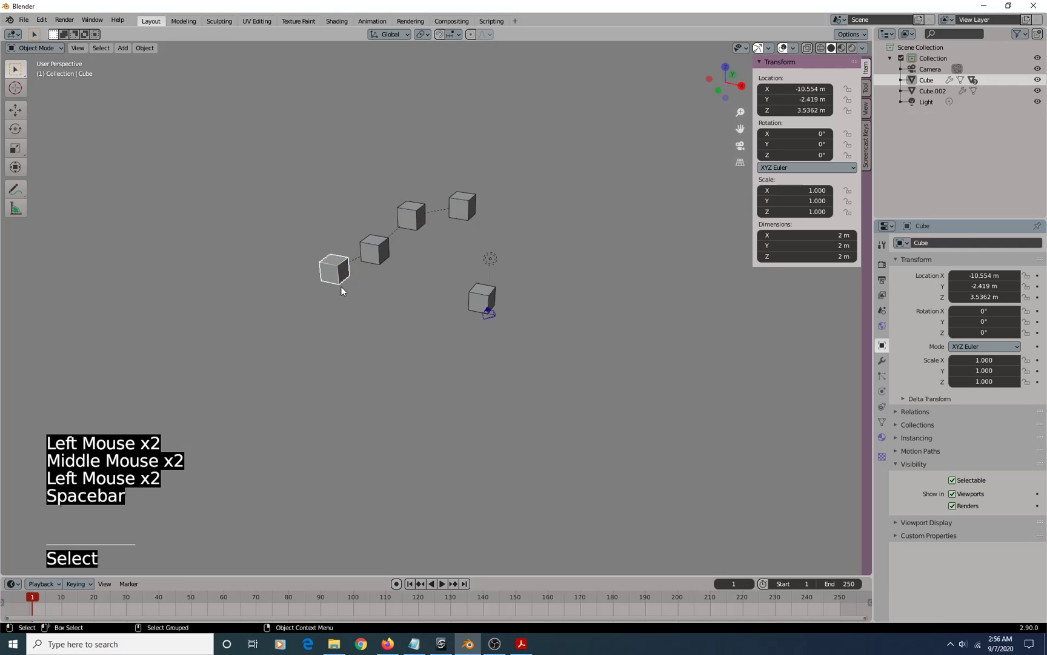
middle_click(340, 287)
key(ctrl+d)
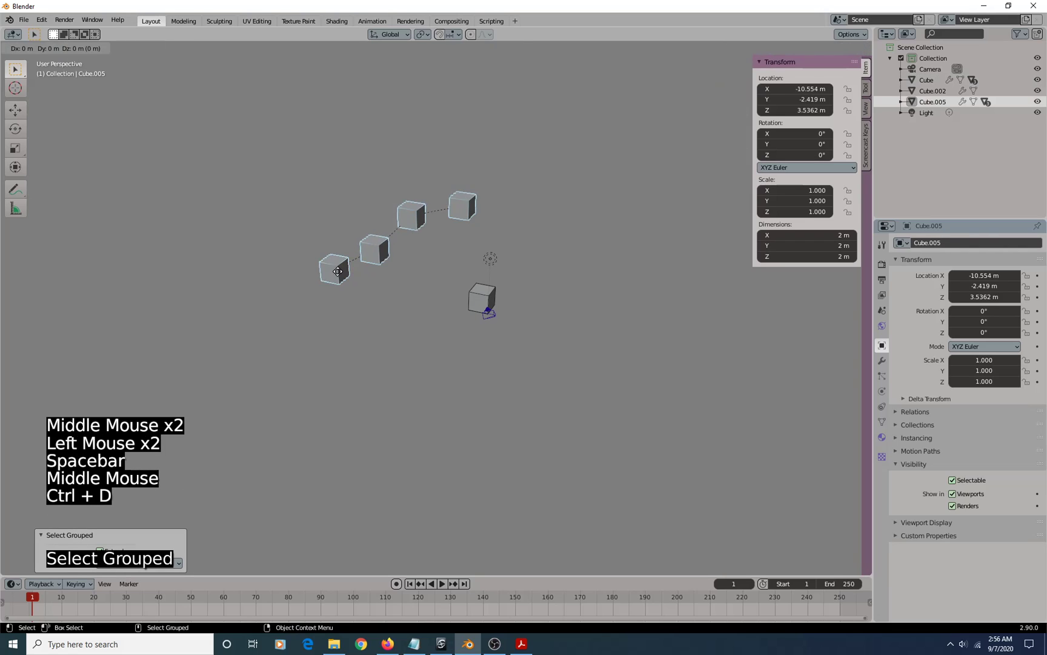
click(320, 205)
Duplicate the copied chain again, offset by about X -2.91 m, Y 2.29 m, Z 5.75 m, and frame the whole scene
key(ctrl+d)
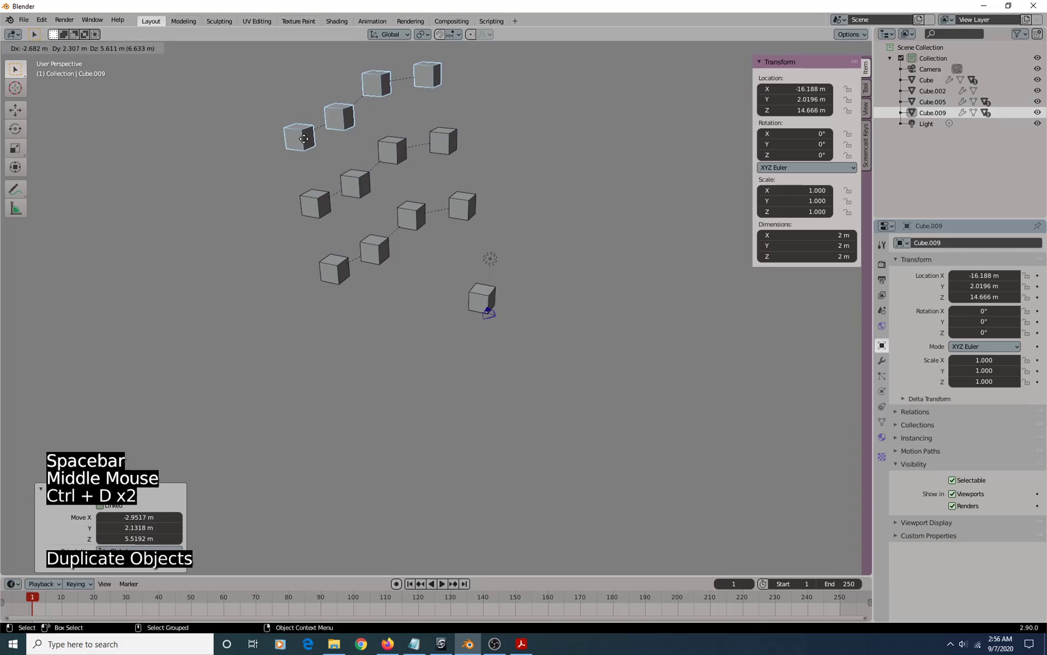
click(301, 137)
key(a)
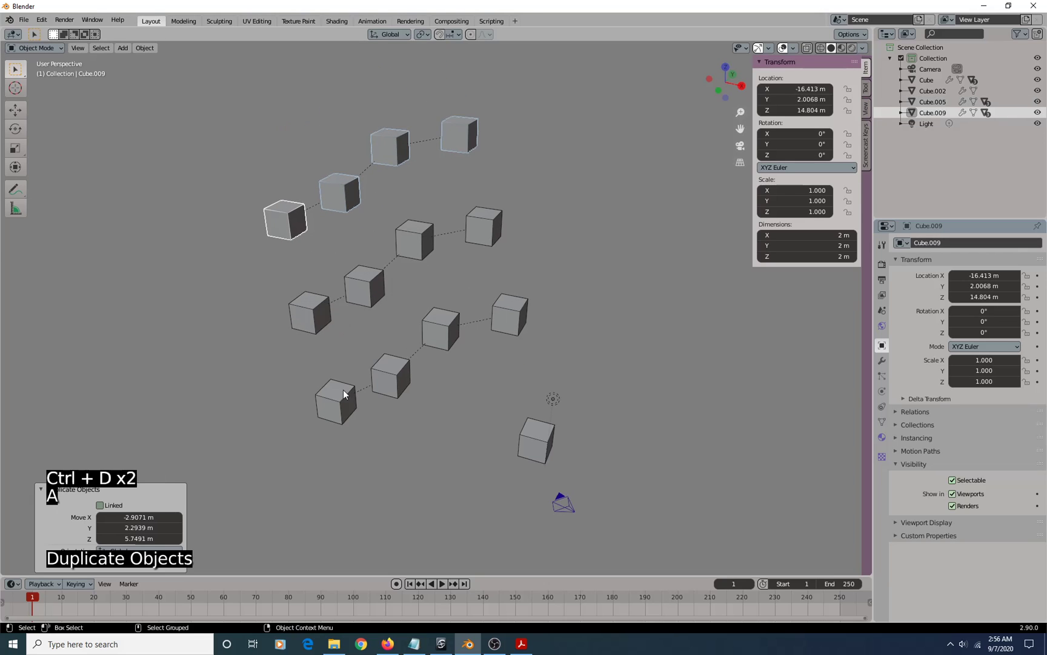
Branch-select the original cube with its children, and try to add the Cube.005 branch to the selection
click(335, 405)
middle_click(335, 405)
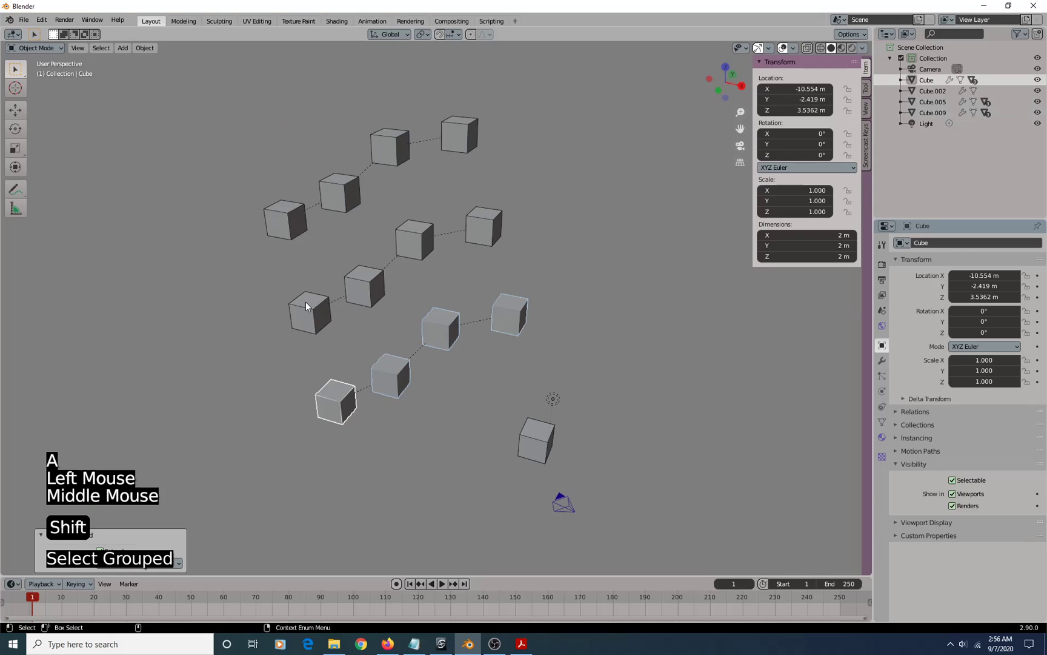
key(shift)
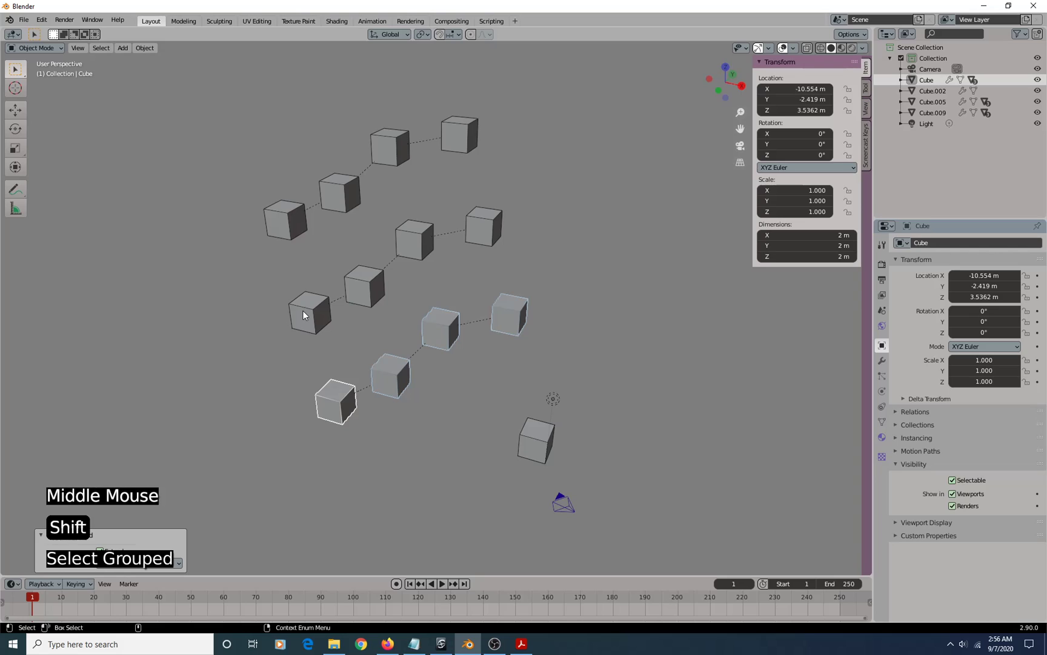
shift+middle_click(308, 312)
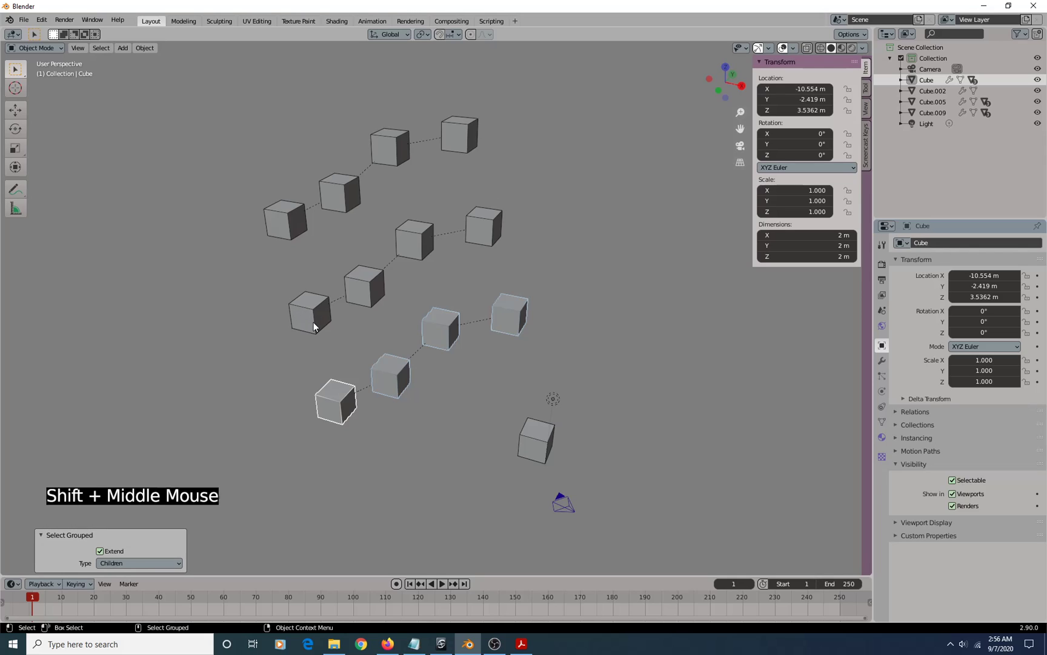
key(shift)
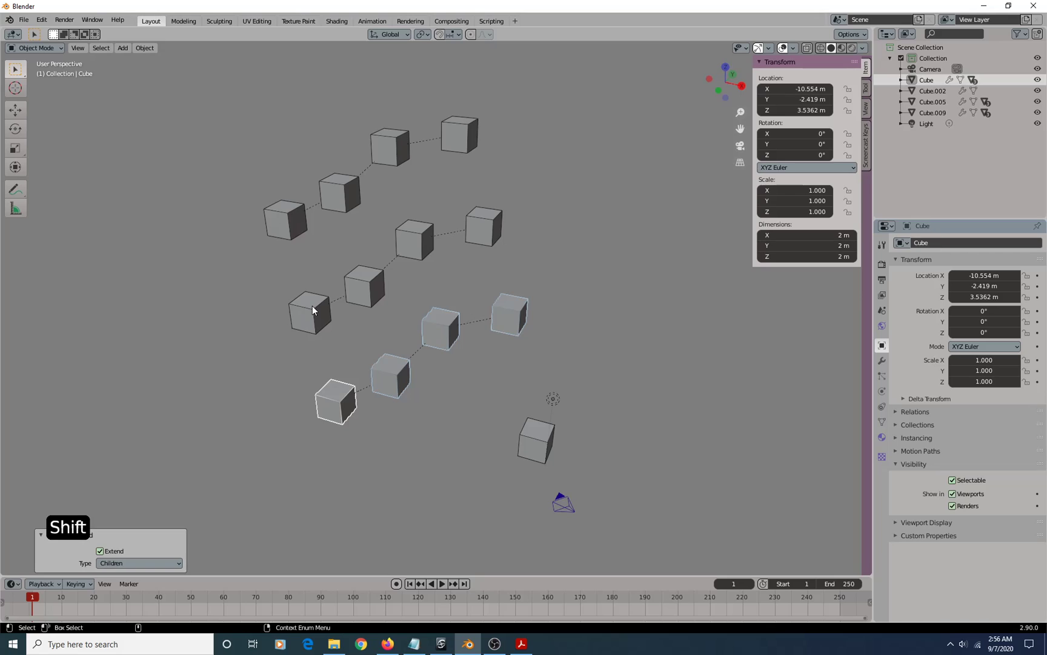
Add Cube.005 to the selected branch and try to extend the selection to its children
shift+click(313, 310)
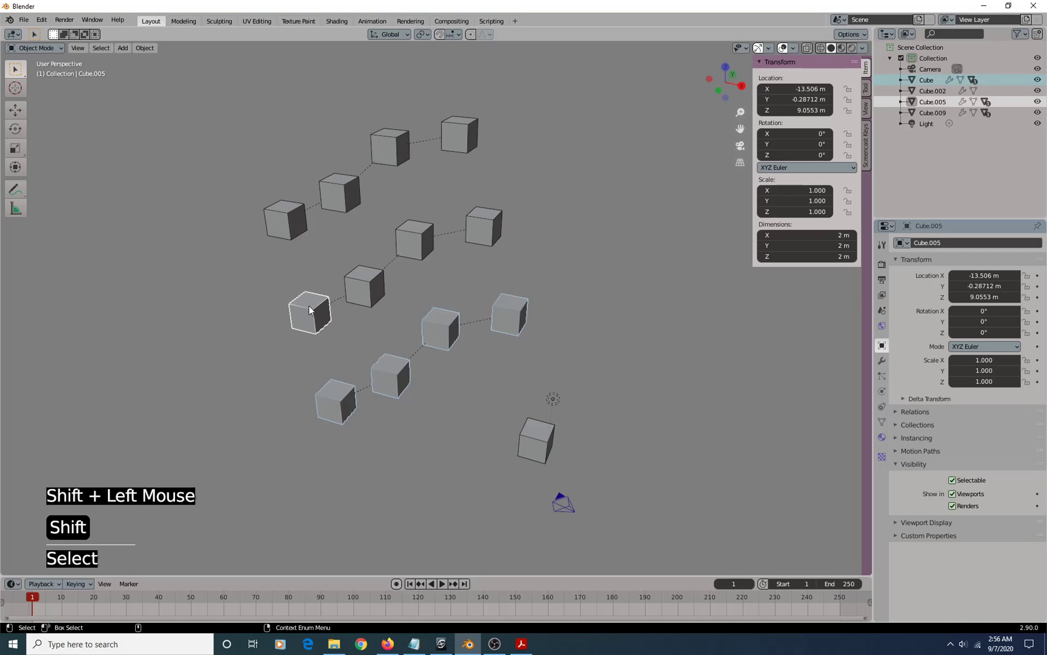
shift+middle_click(309, 309)
shift+middle_click(312, 308)
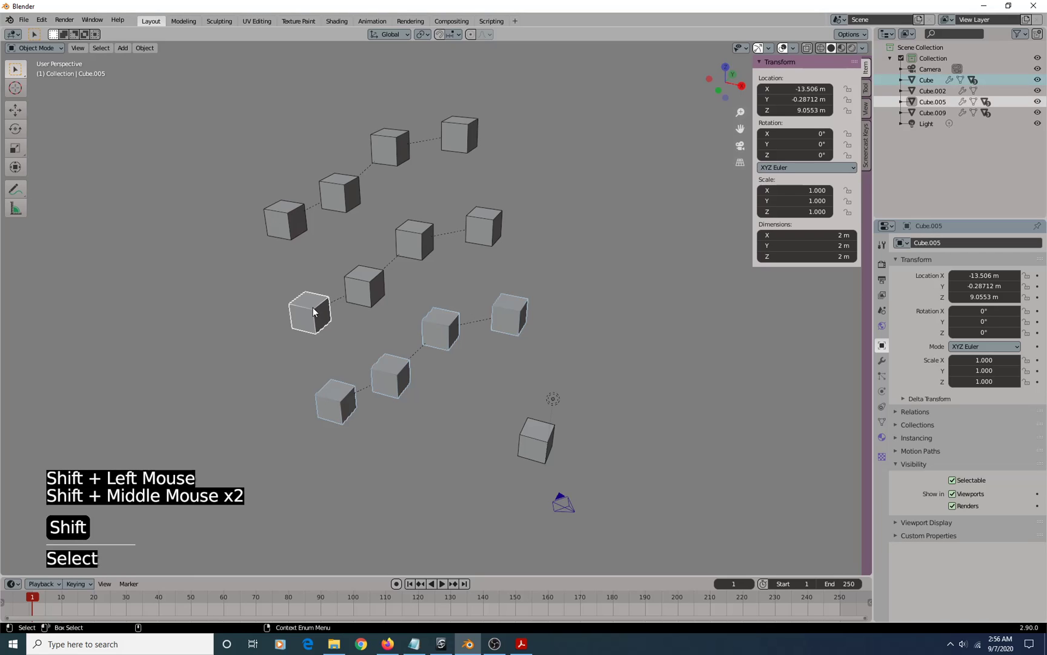
shift+middle_click(314, 303)
shift+middle_click(339, 345)
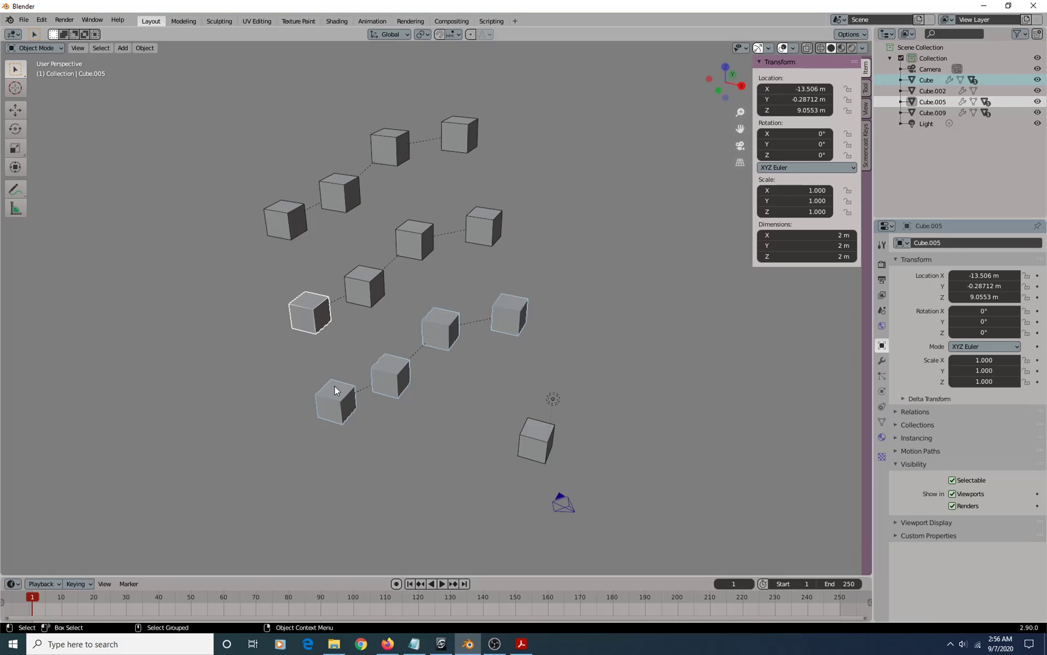
Deselect Cube.005, add it to the selection again, and retry extending the selection to its branch
shift+click(312, 310)
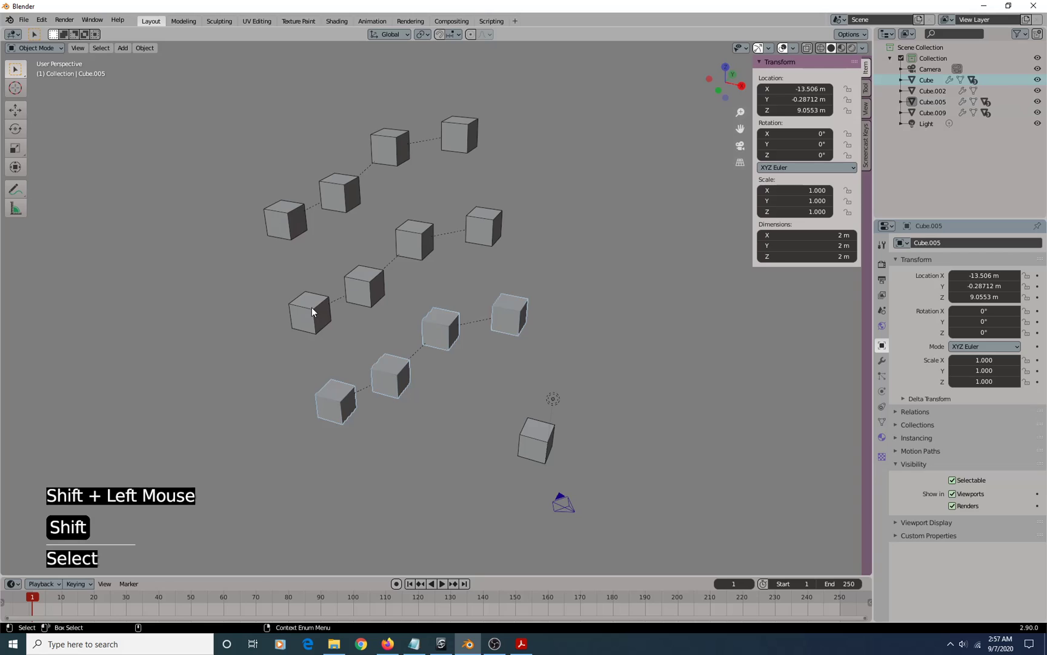
shift+middle_click(313, 310)
shift+click(310, 311)
shift+middle_click(310, 310)
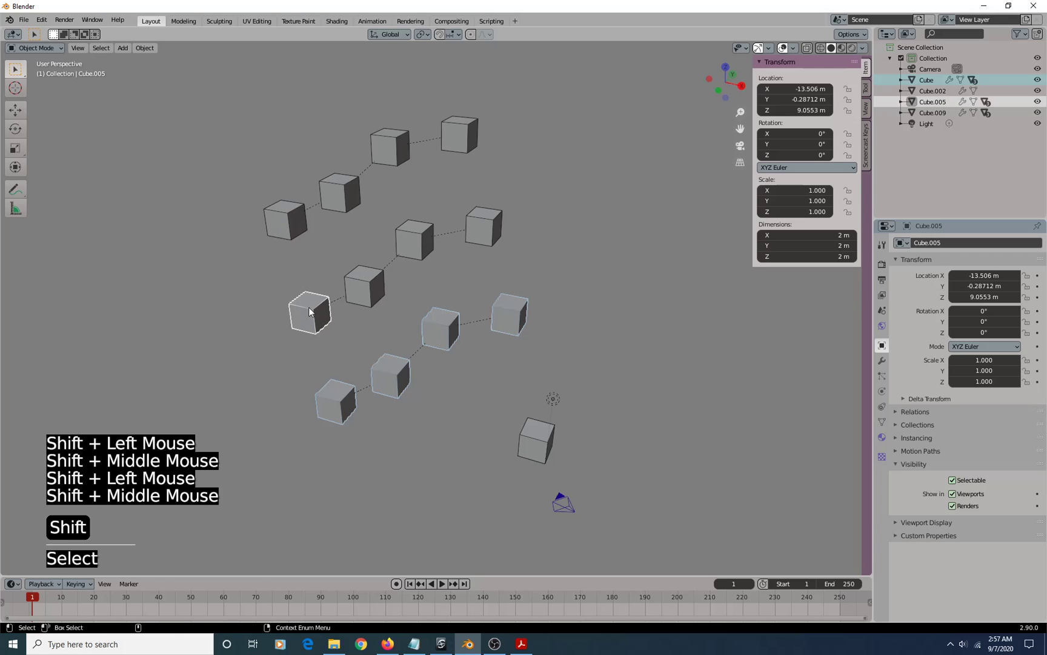
Add Cube.009 to the selection, and try to extend the selection to its branch and the Cube.005 branch
shift+click(285, 220)
shift+middle_click(285, 221)
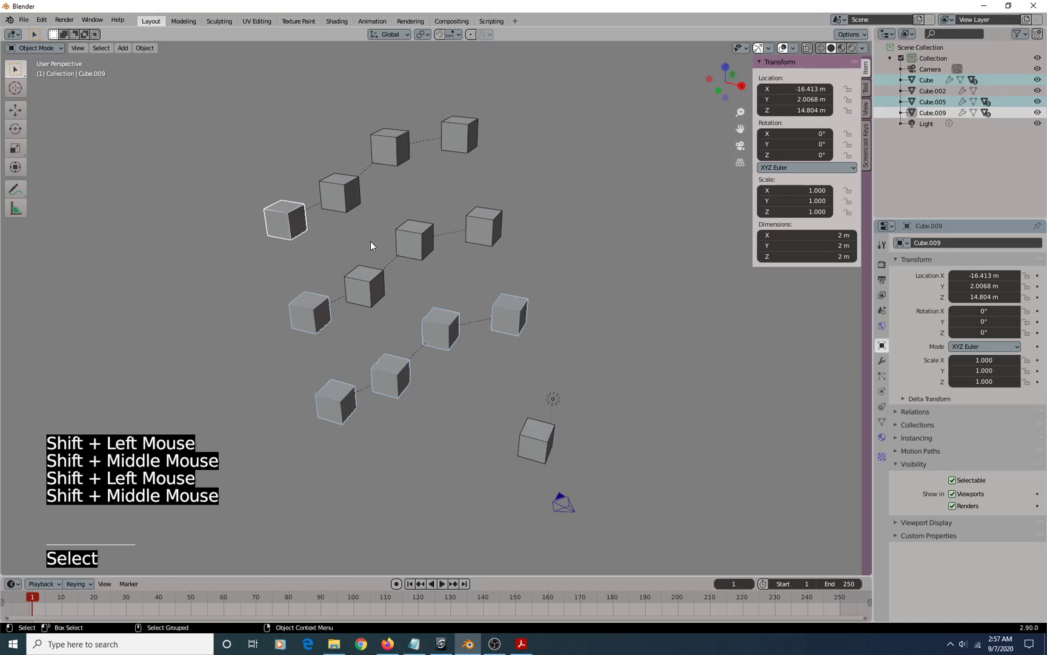
mouse_move(458, 254)
alt+mouse_down()
mouse_move(460, 262)
mouse_move(442, 254)
alt+mouse_up()
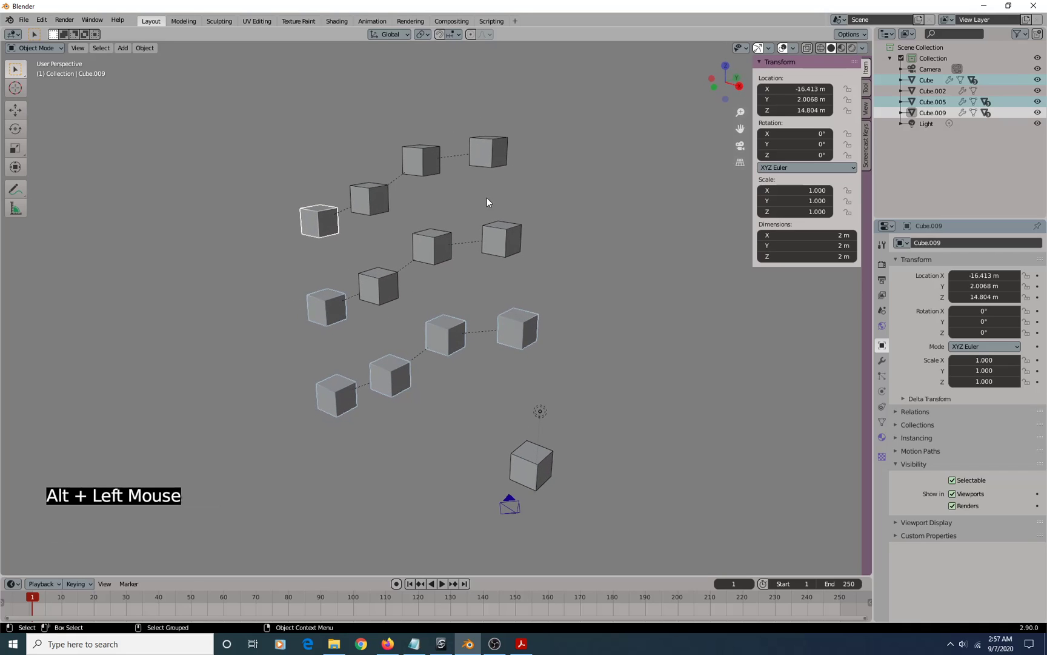
shift+middle_click(330, 304)
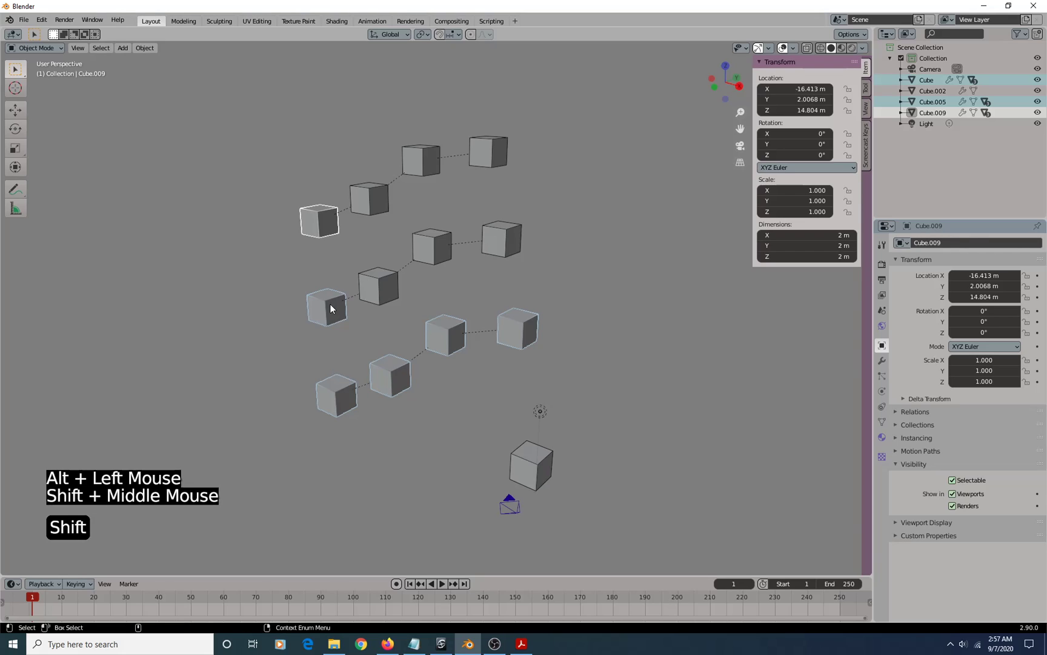
shift+middle_click(380, 284)
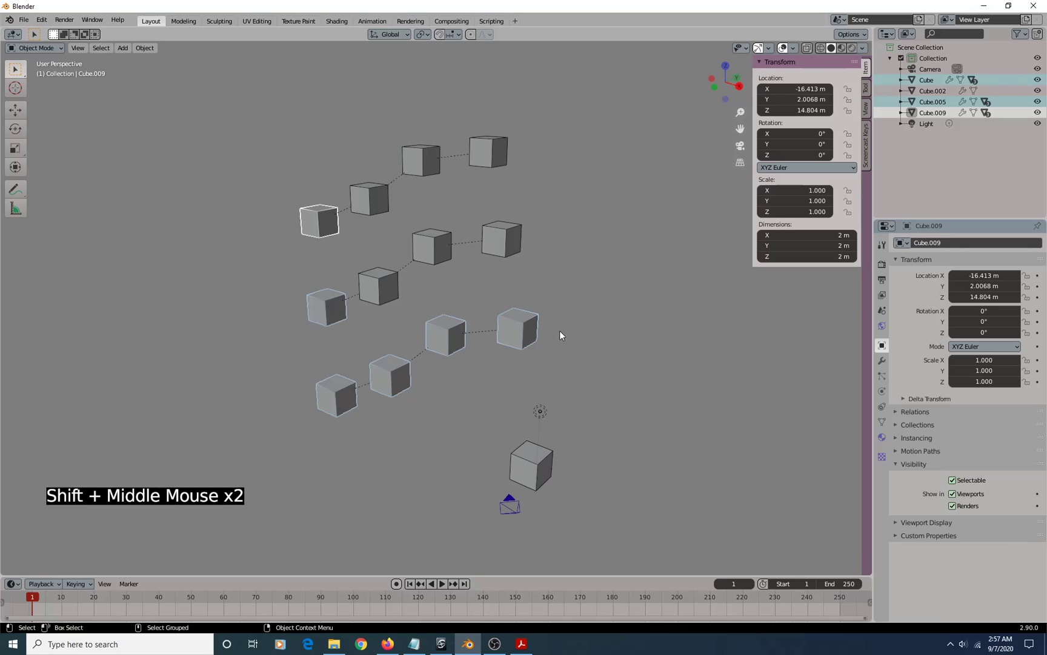
mouse_move(560, 331)
alt+mouse_down()
mouse_move(549, 321)
mouse_move(557, 322)
alt+mouse_up()
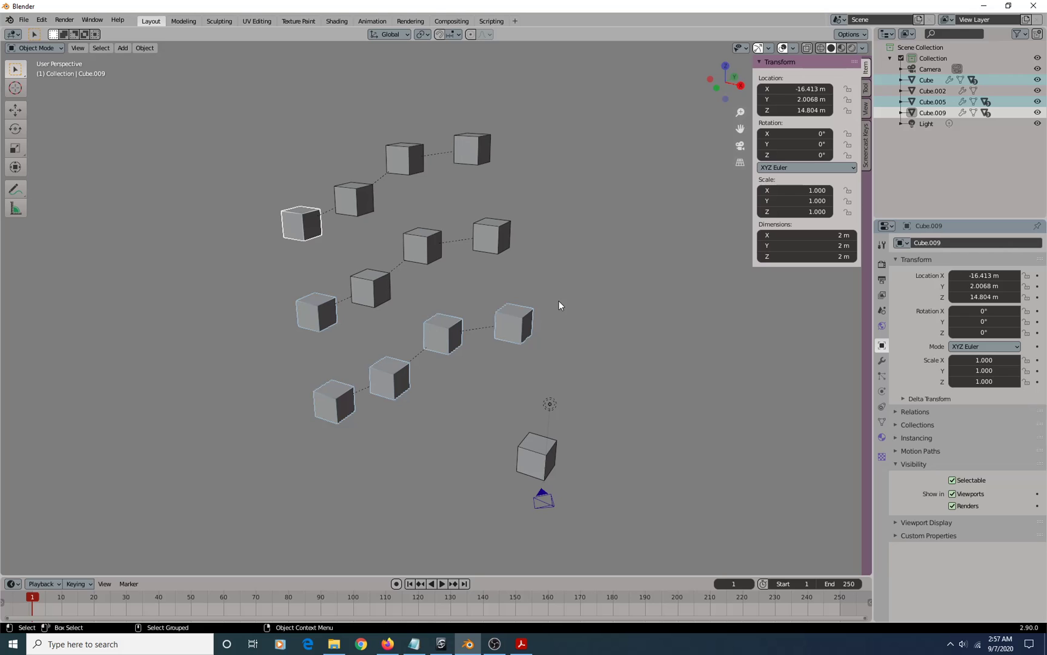
Switch to Adobe Acrobat Reader, read the Grease Pencil and Armature shortcut tables in the XSI hotkeys PDF, and return to Blender
click(521, 643)
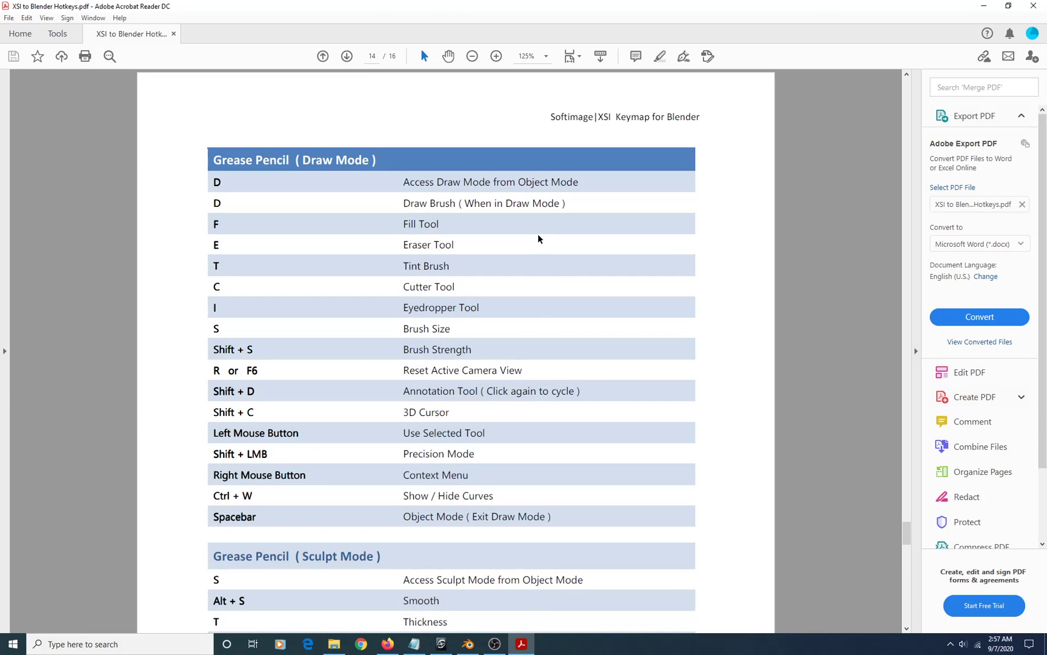
scroll(439, 228, down, 8)
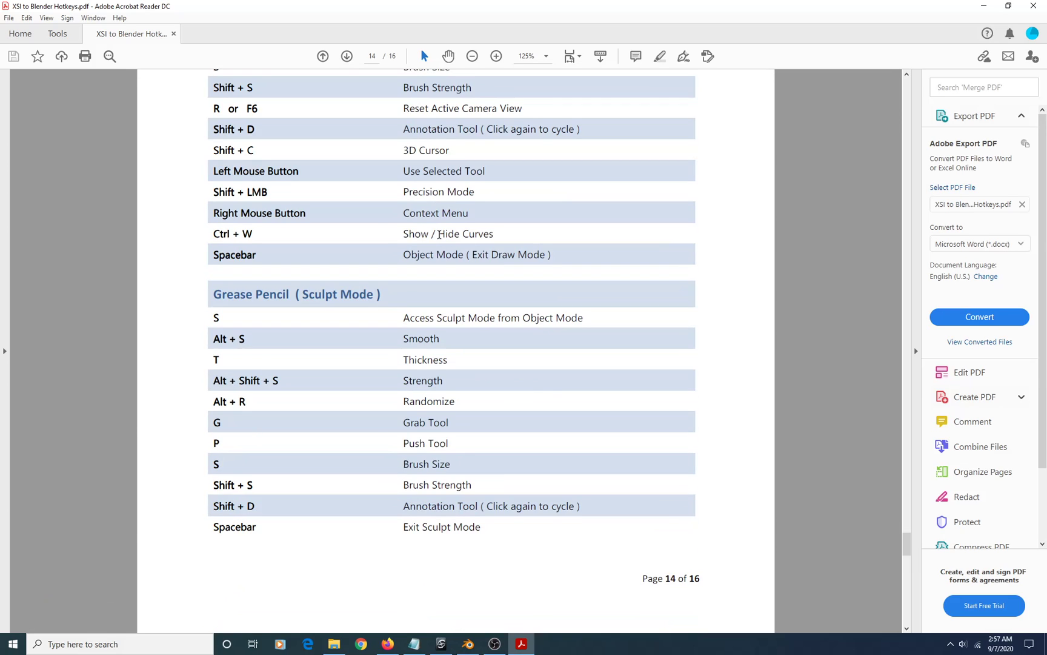
scroll(440, 232, down, 17)
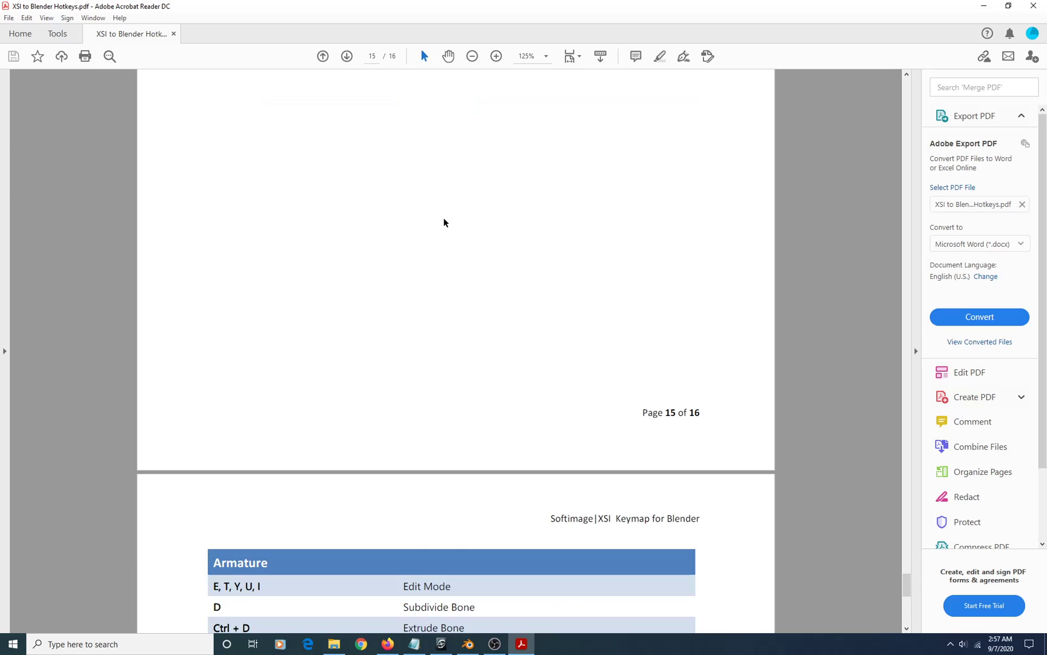
scroll(448, 215, down, 3)
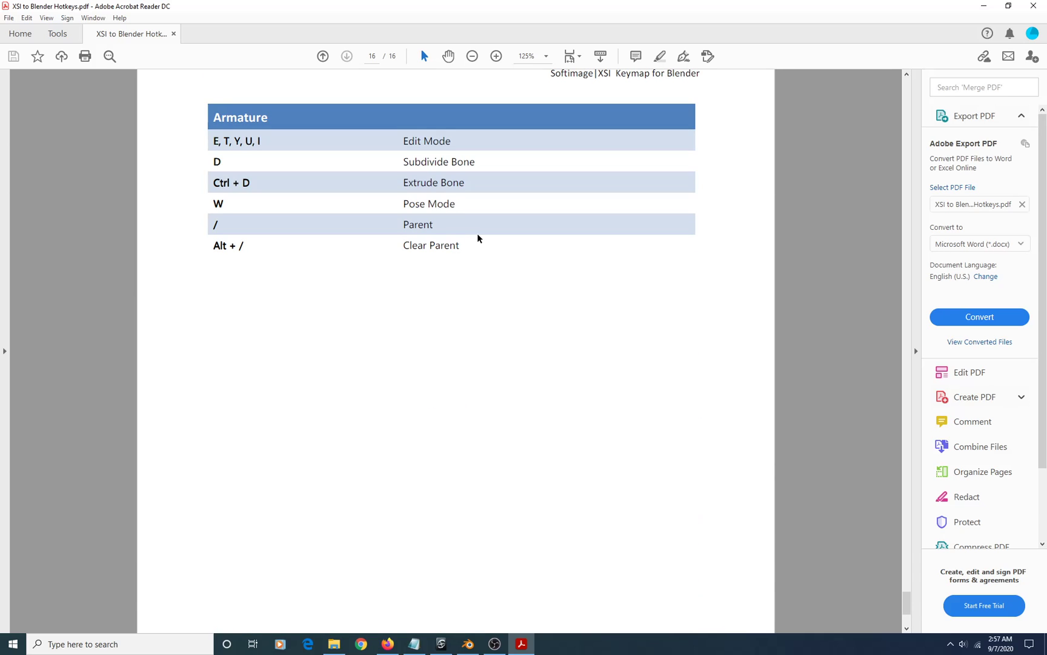
scroll(478, 238, up, 3)
scroll(477, 238, up, 14)
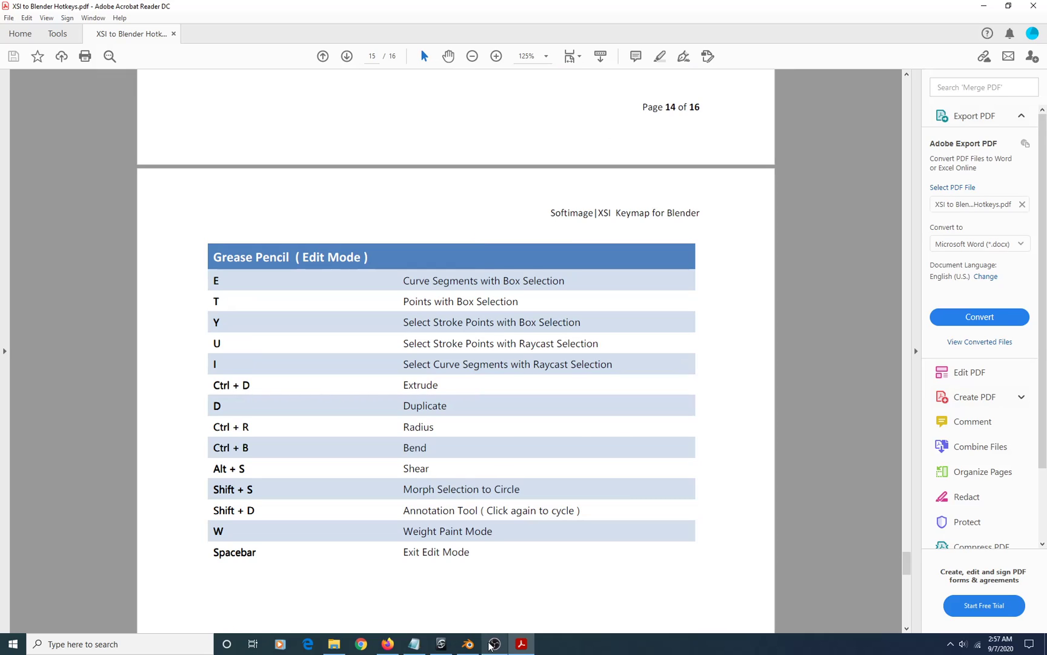
click(467, 644)
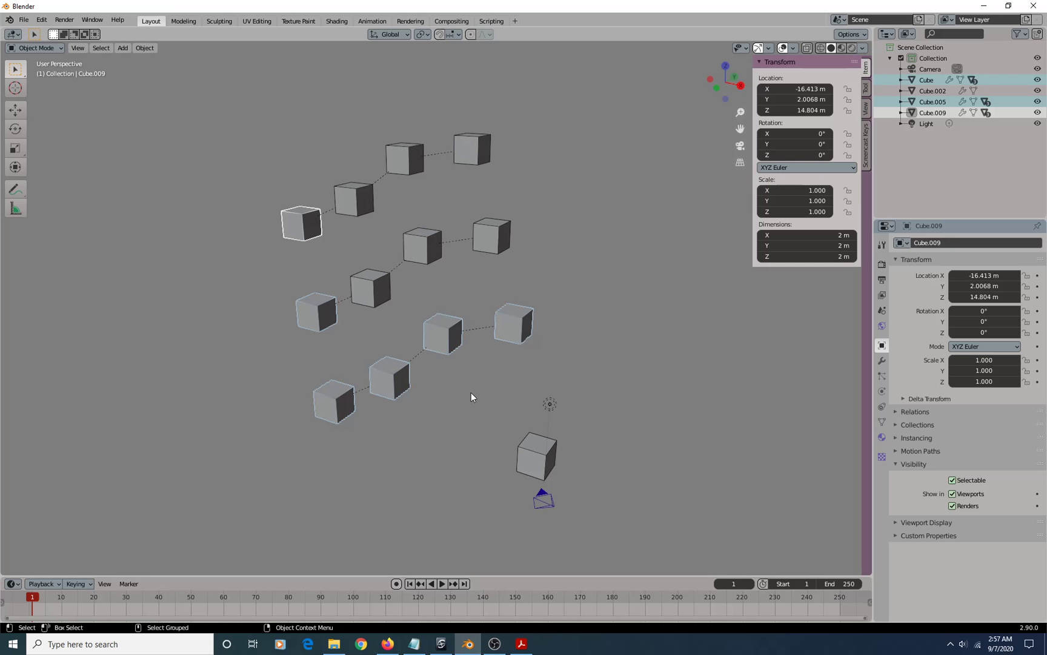
Select only Cube.009, enter Weight Paint mode on it, and return to Object Mode
click(297, 214)
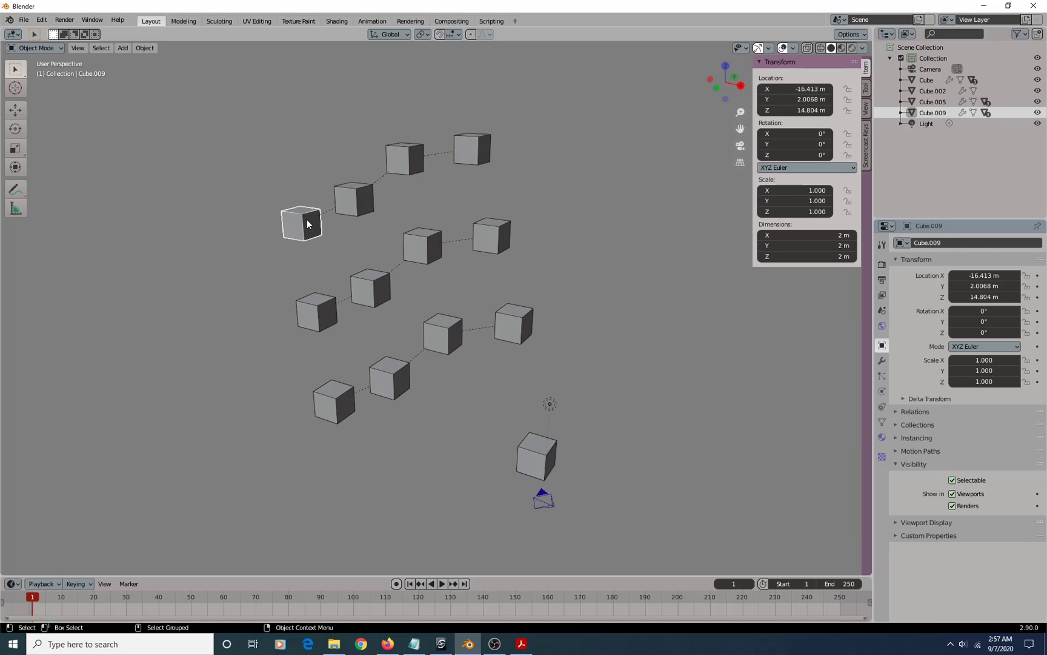
key(w)
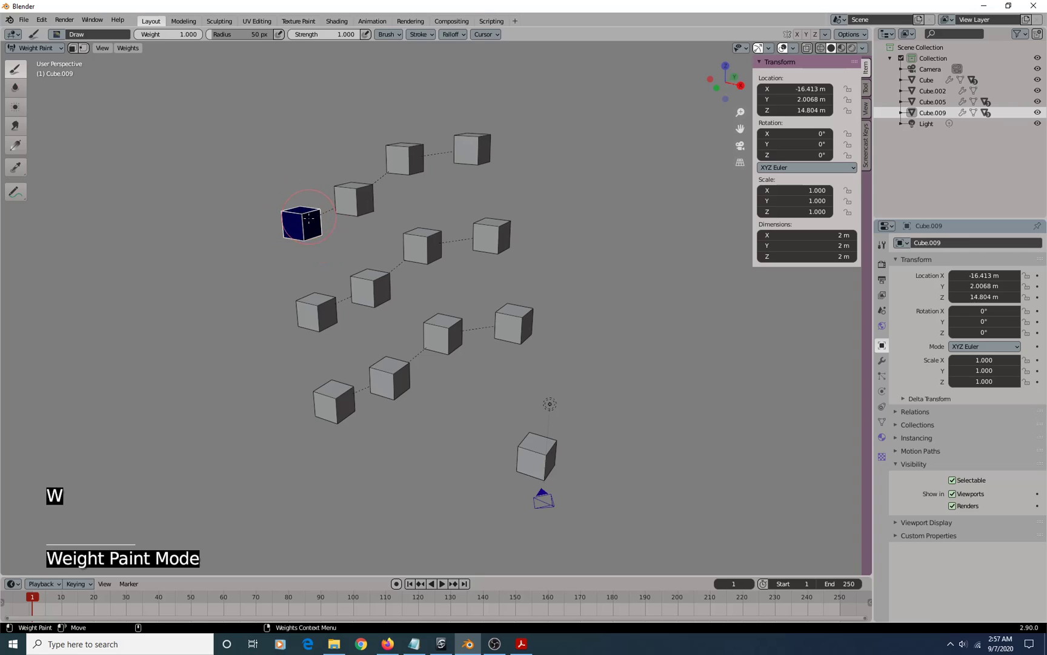
key(space)
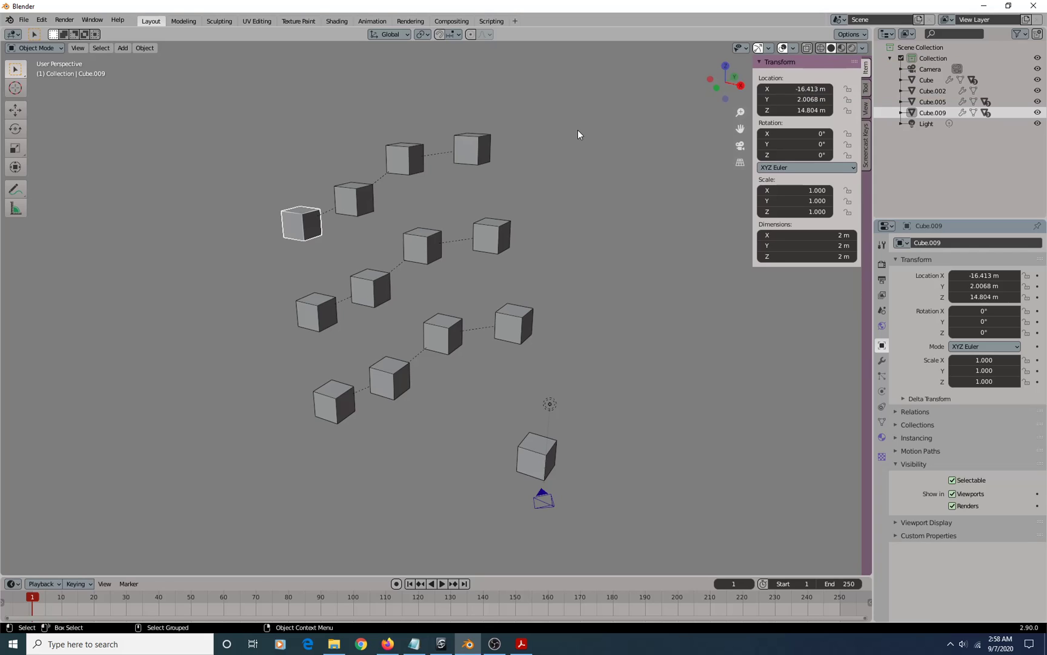
Cycle the viewport shading through Wireframe, Solid and Material Preview, ending in Rendered shading
key(shift+z)
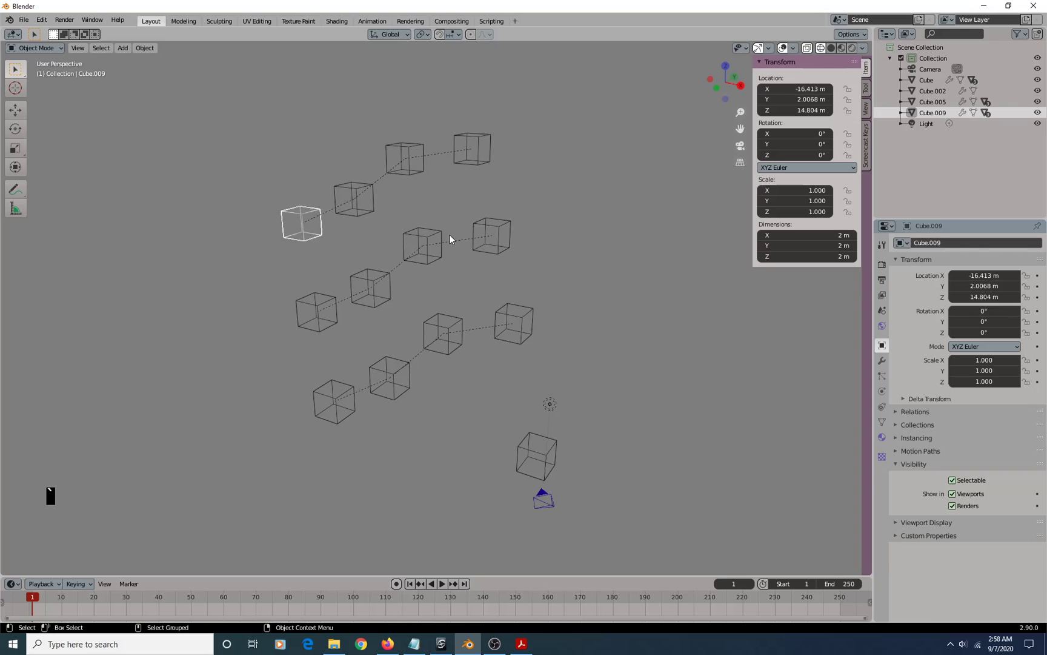
key(shift+z)
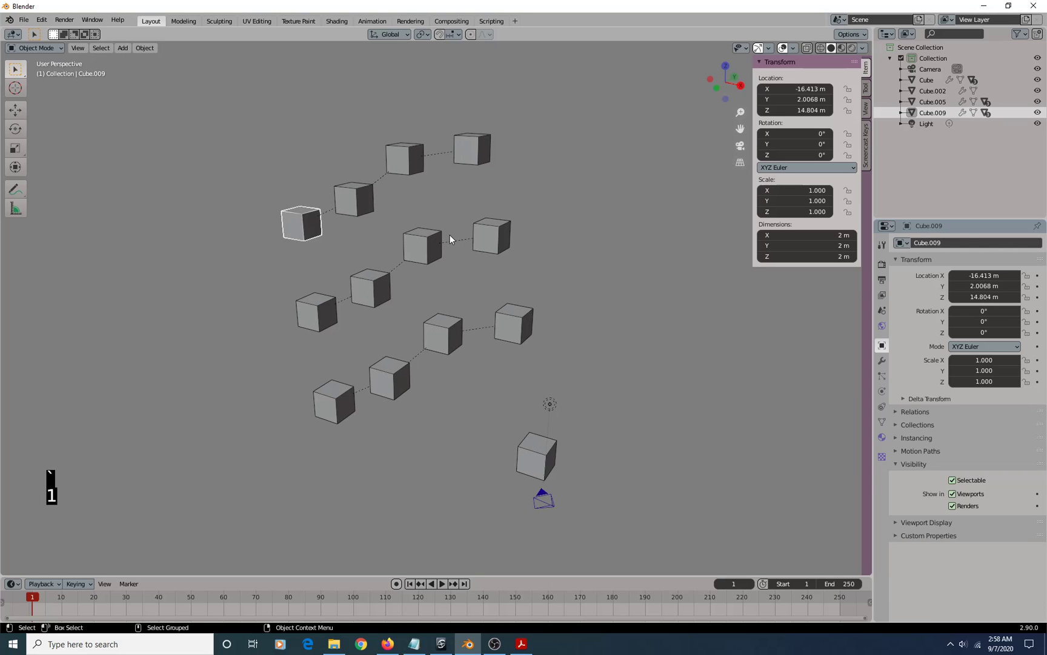
key(z)
key(2)
key(3)
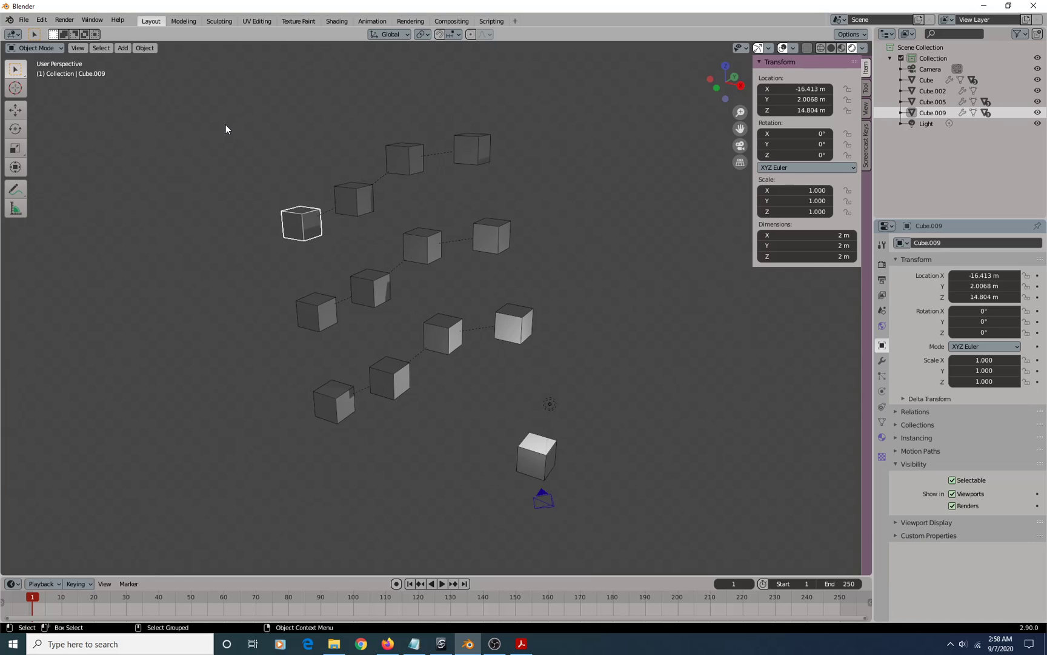
Draw a render region around the three parented cube branches and set the render engine to Cycles
key(q)
drag(199, 107, 601, 439)
click(882, 244)
click(882, 264)
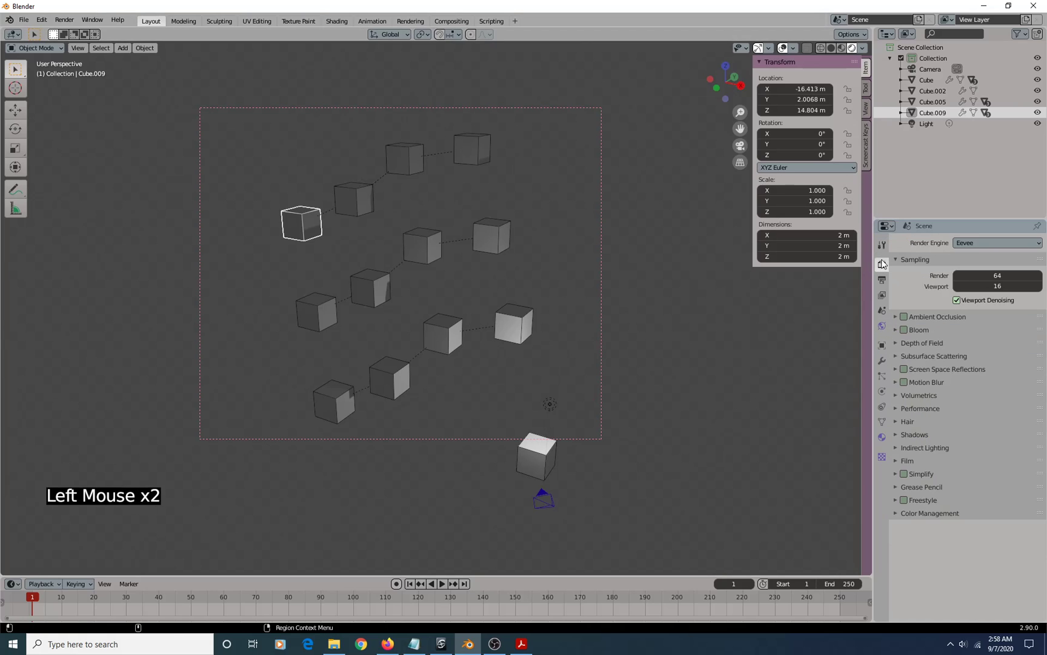
click(987, 243)
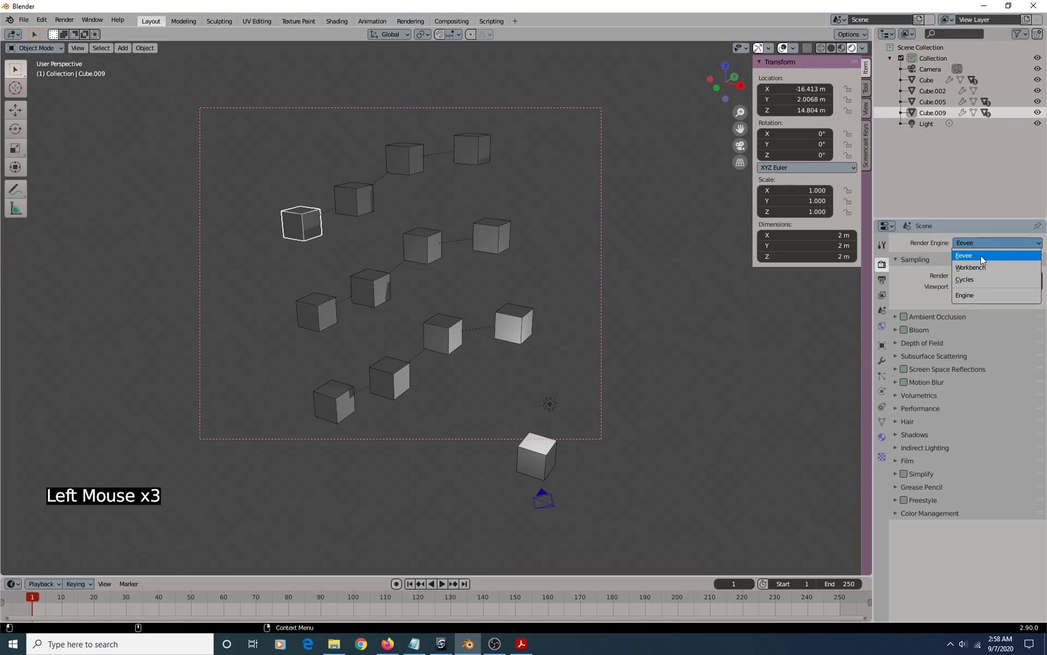
click(976, 278)
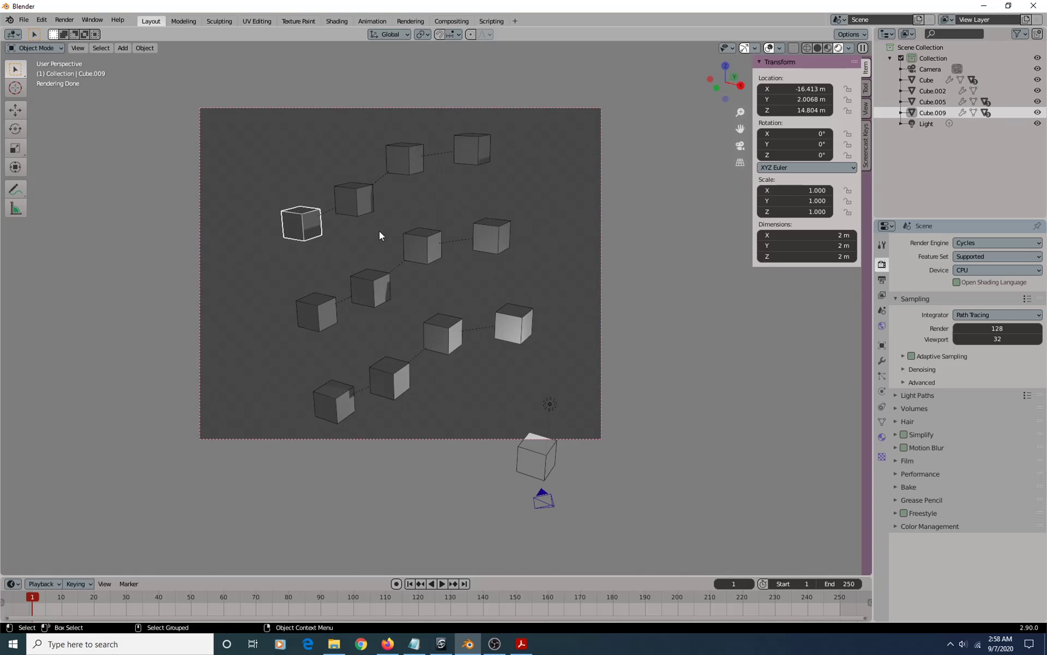
Clear the render region and draw a taller one that also encloses the separate cube near the light
key(shift+q)
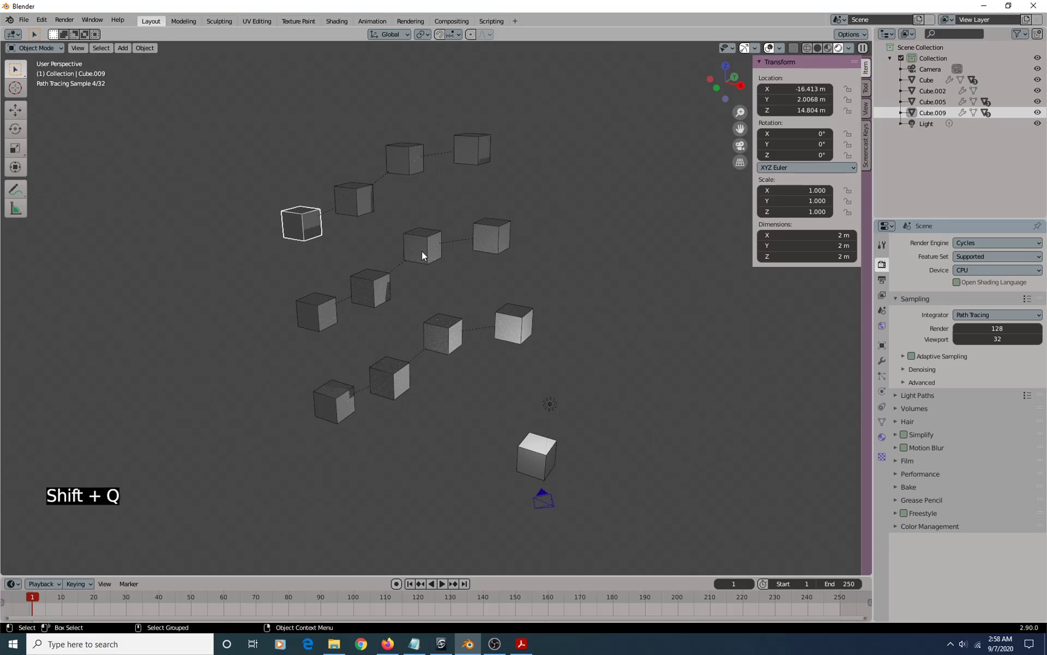
key(q)
drag(231, 107, 603, 497)
key(q)
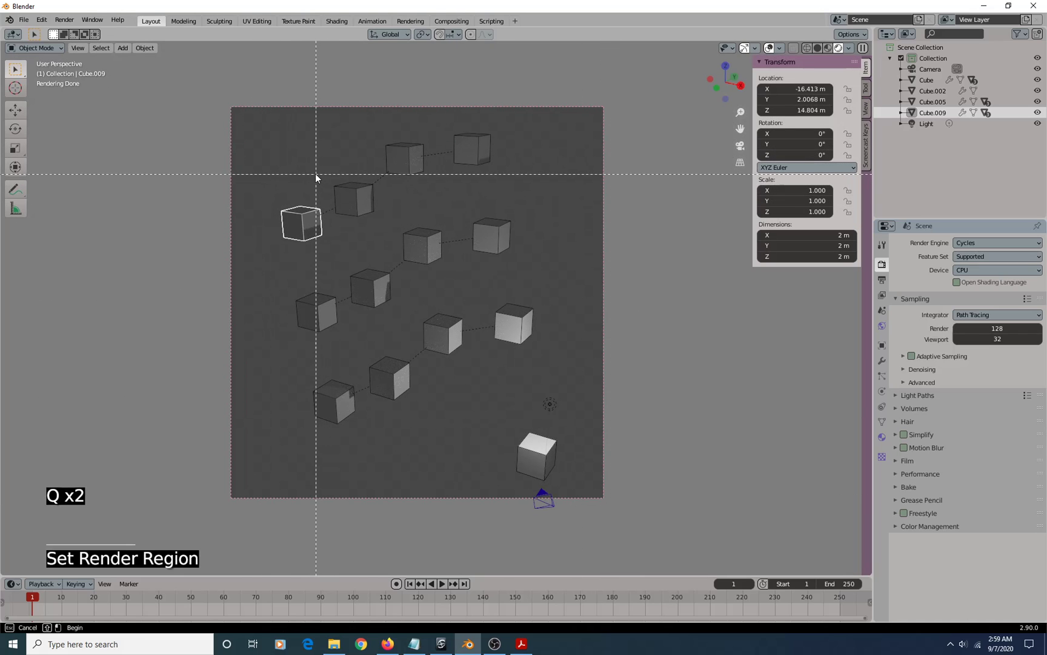
key(Escape)
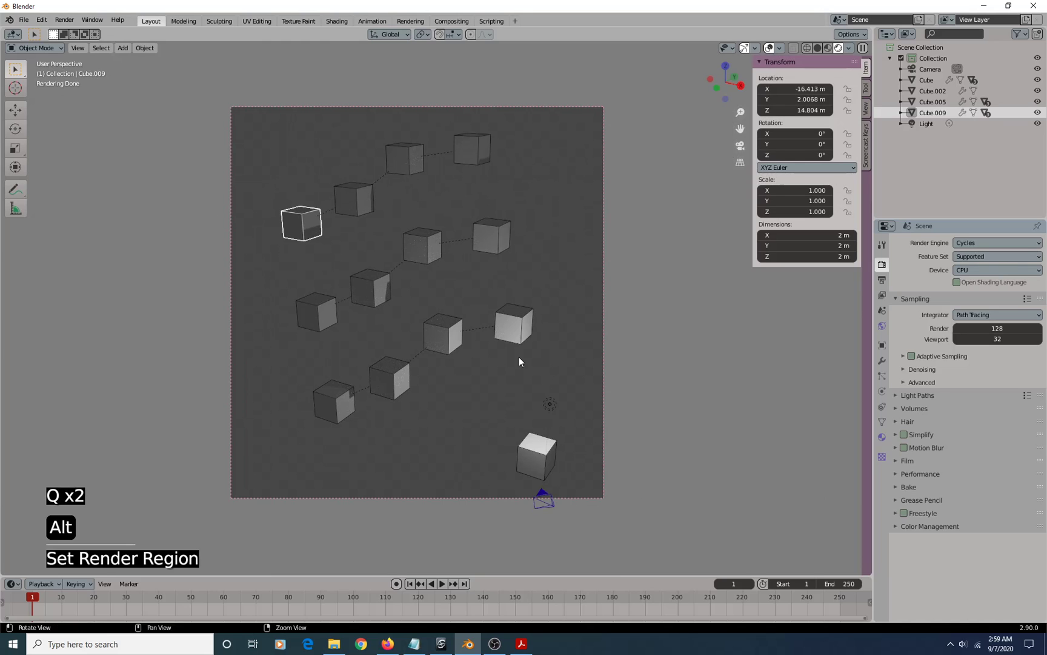
Select the Camera object and widen the render region by adjusting its two corners on the side of the separate cube
alt+drag(521, 359, 494, 351)
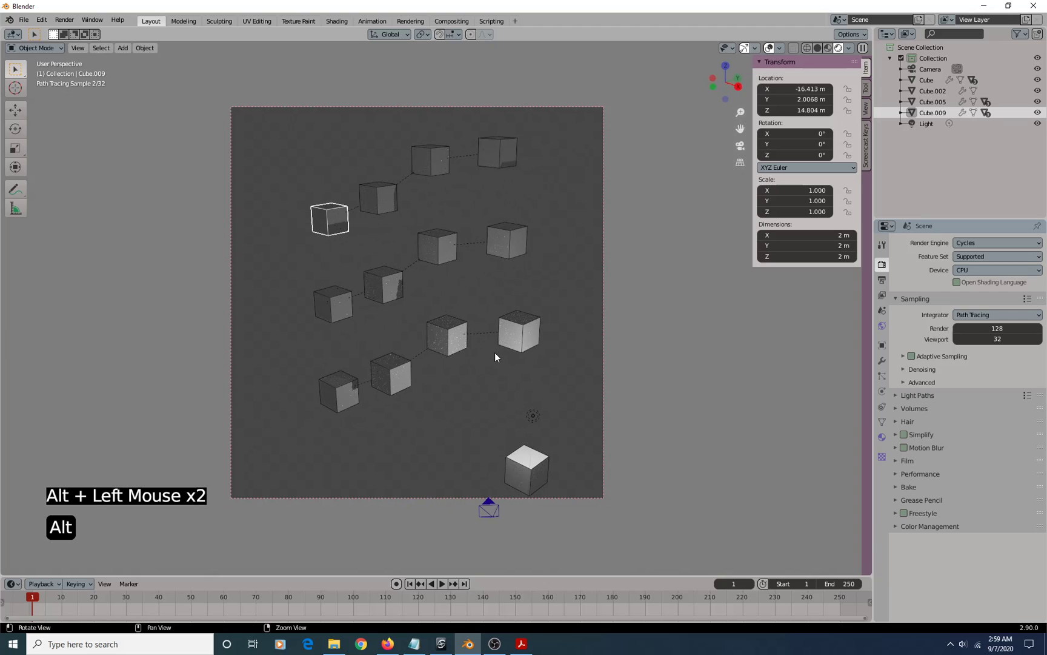
alt+middle_drag(494, 351, 486, 342)
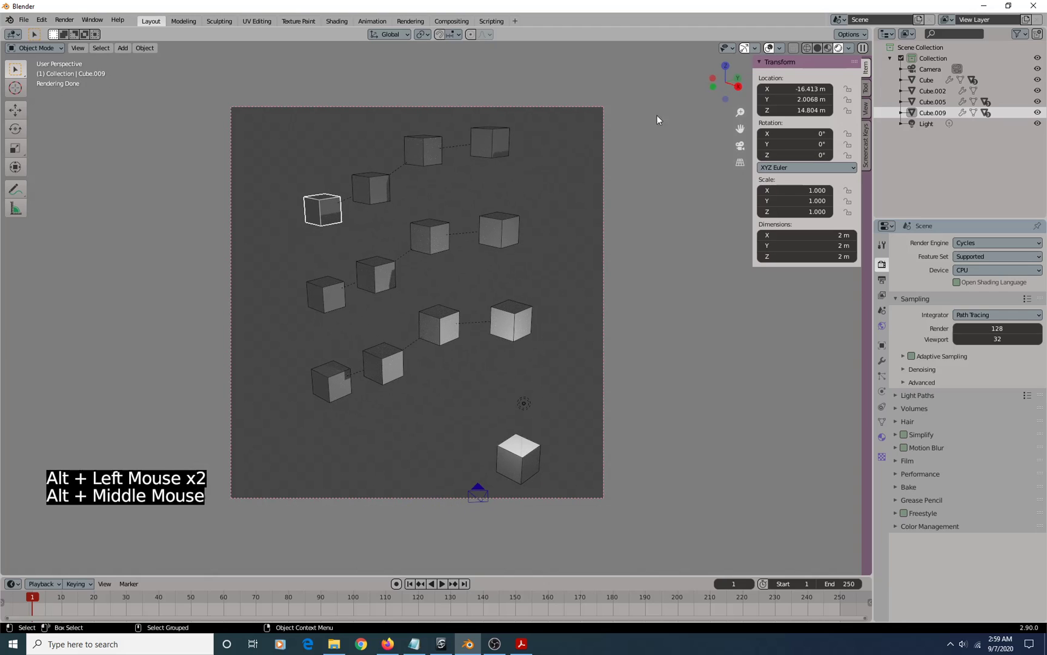
click(929, 70)
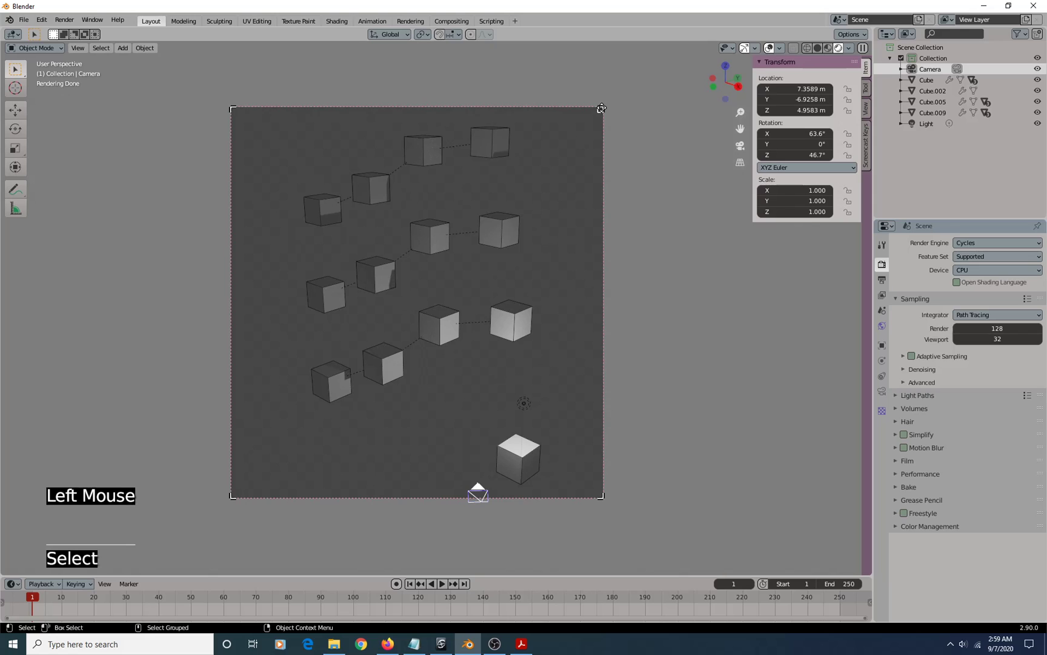
mouse_move(602, 110)
mouse_down()
mouse_move(598, 138)
mouse_move(610, 114)
mouse_up()
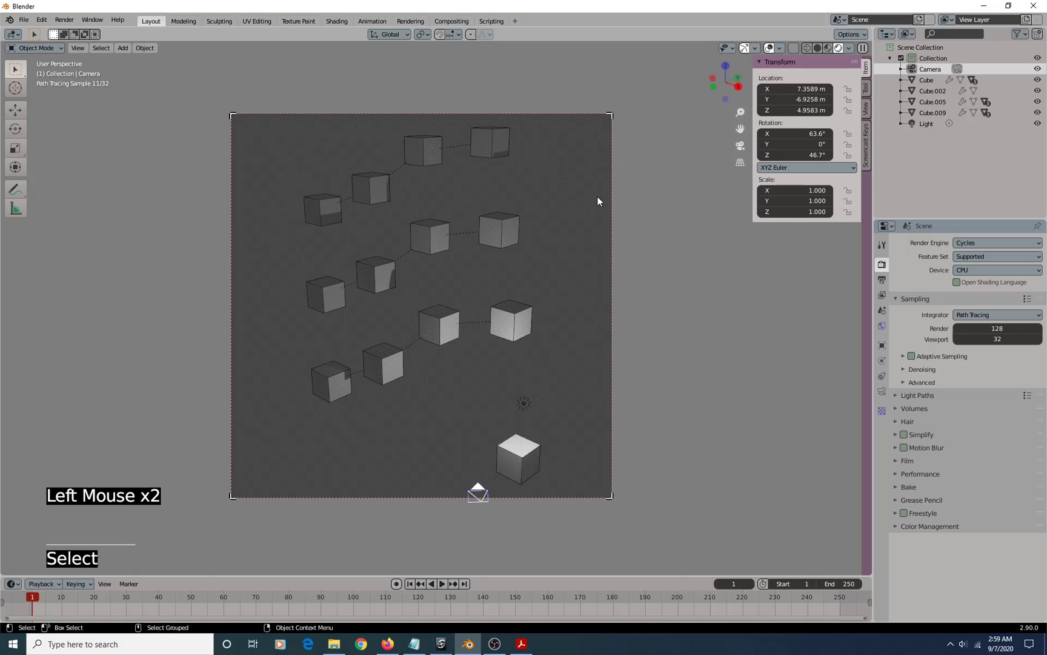
drag(611, 497, 637, 491)
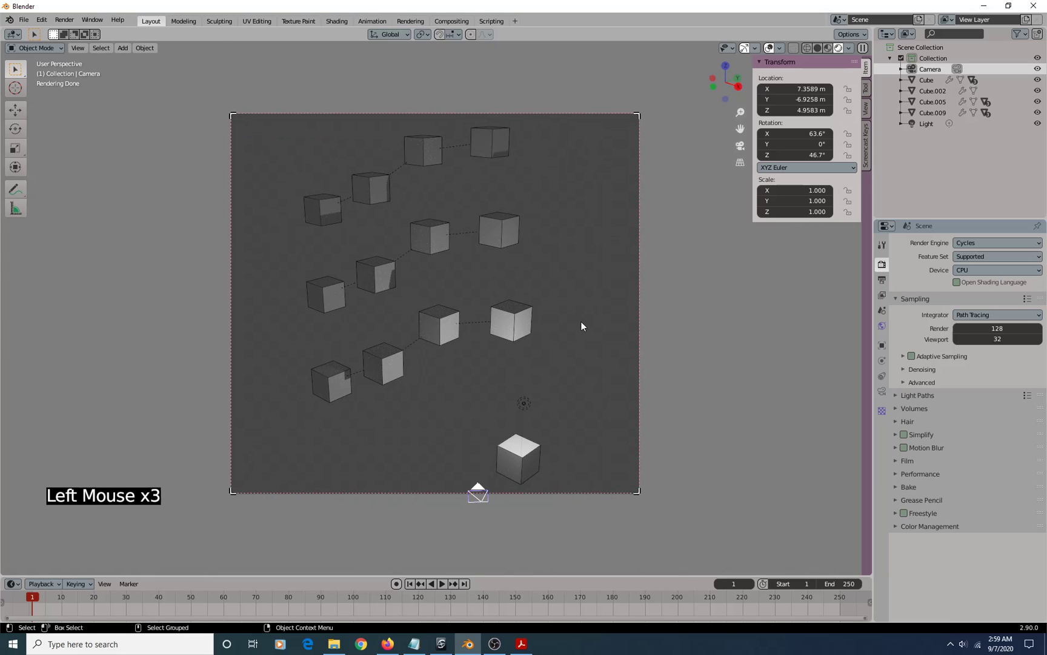
Clear the render region and set the viewport back to Solid shading
key(shift+q)
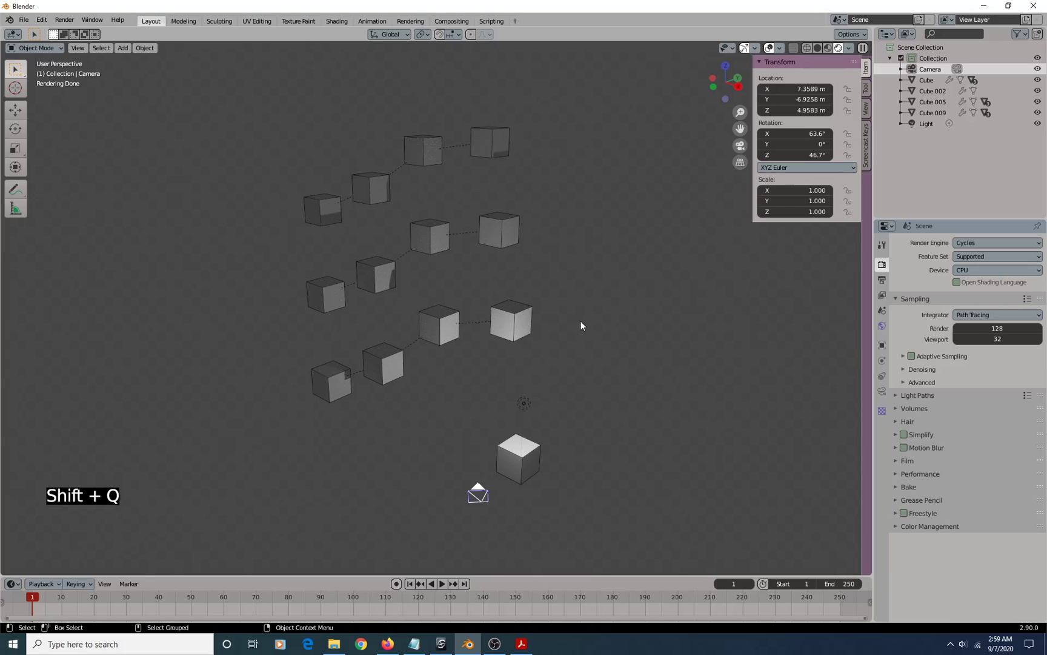
key(1)
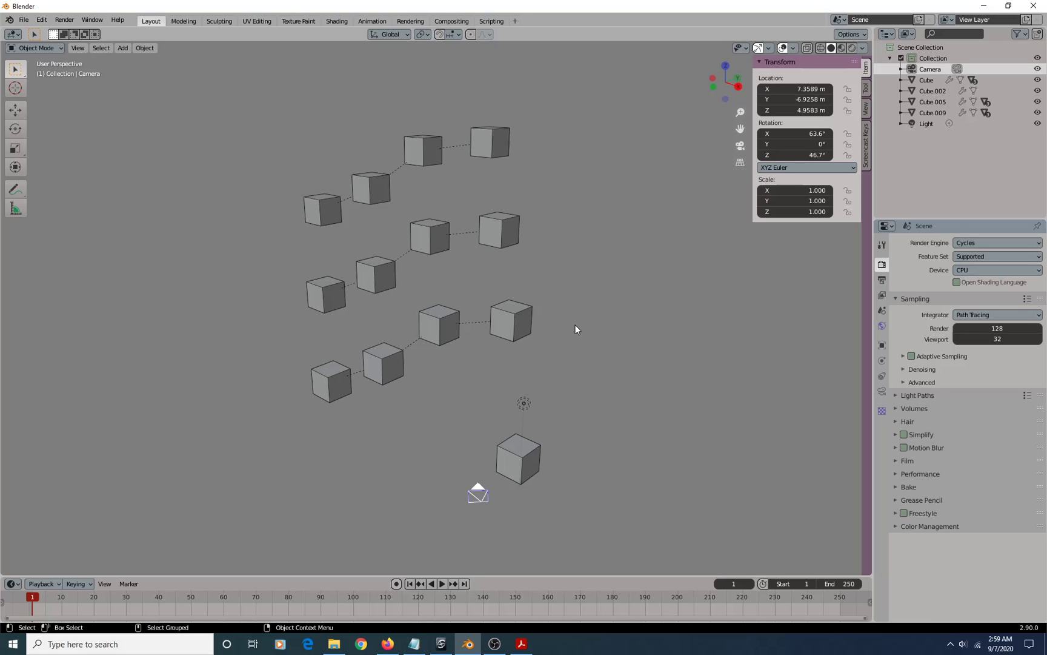
Look through the camera with its frame fitted to the viewport, and lock the camera to the view
key(KP_0)
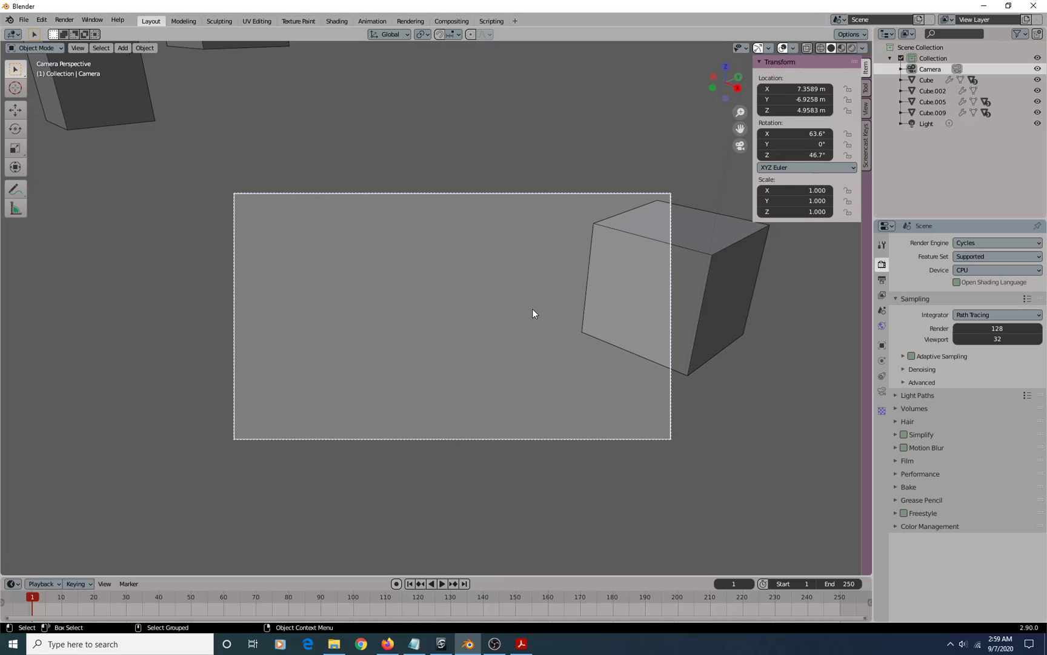
key(alt+l)
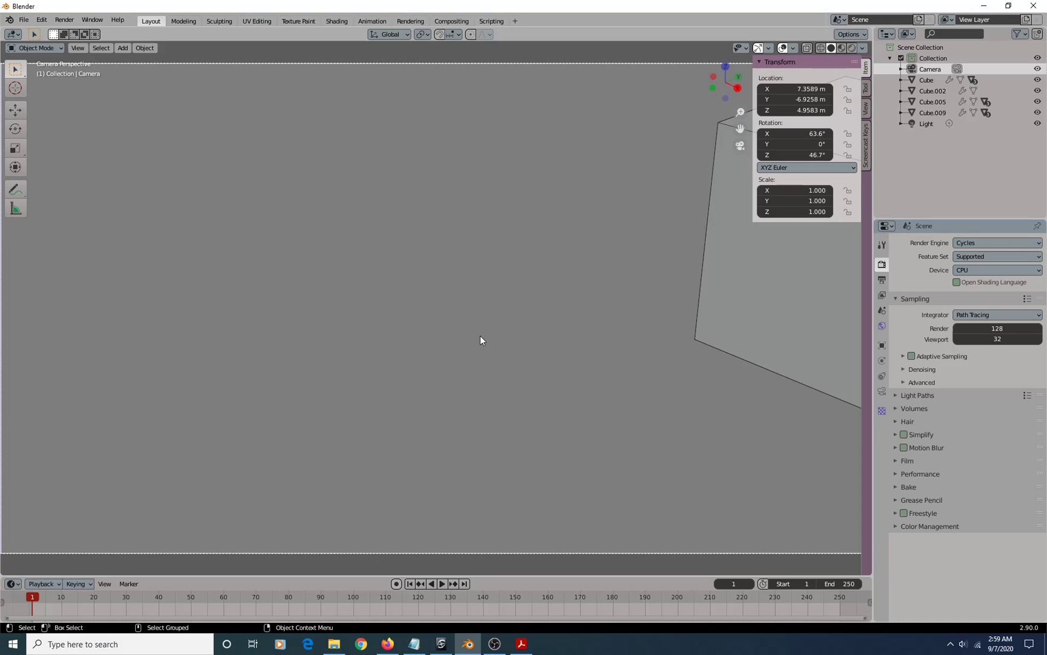
key(l)
Reposition the locked camera to about X 28.8 m, Y -57.1 m, Z 20.5 m to frame all cubes, and unlock it from the view
scroll(496, 355, down, 9)
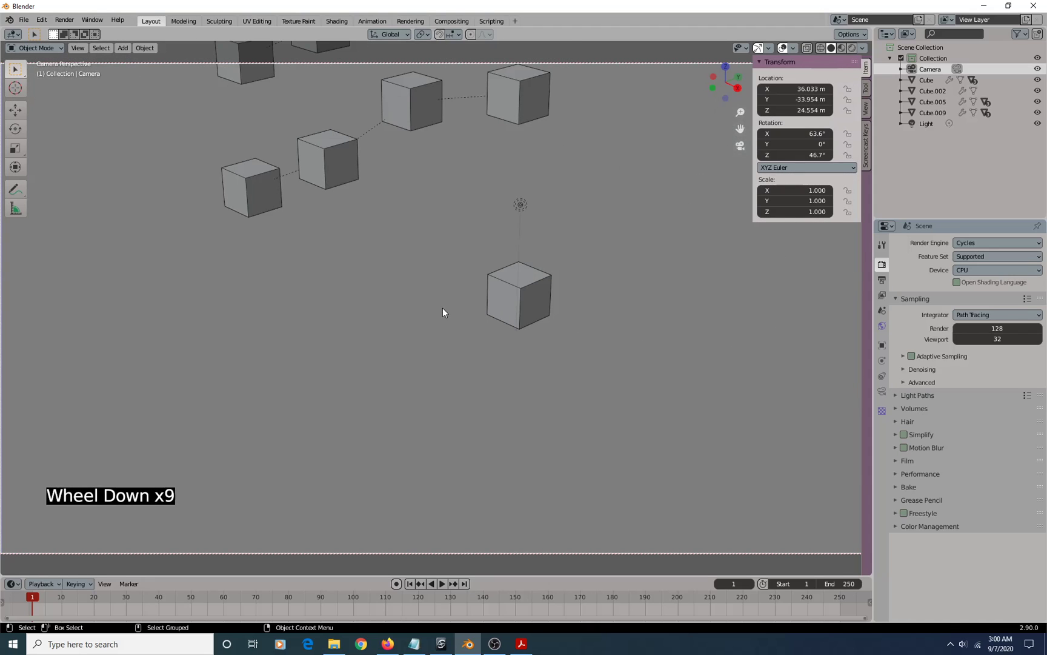
alt+drag(417, 341, 435, 316)
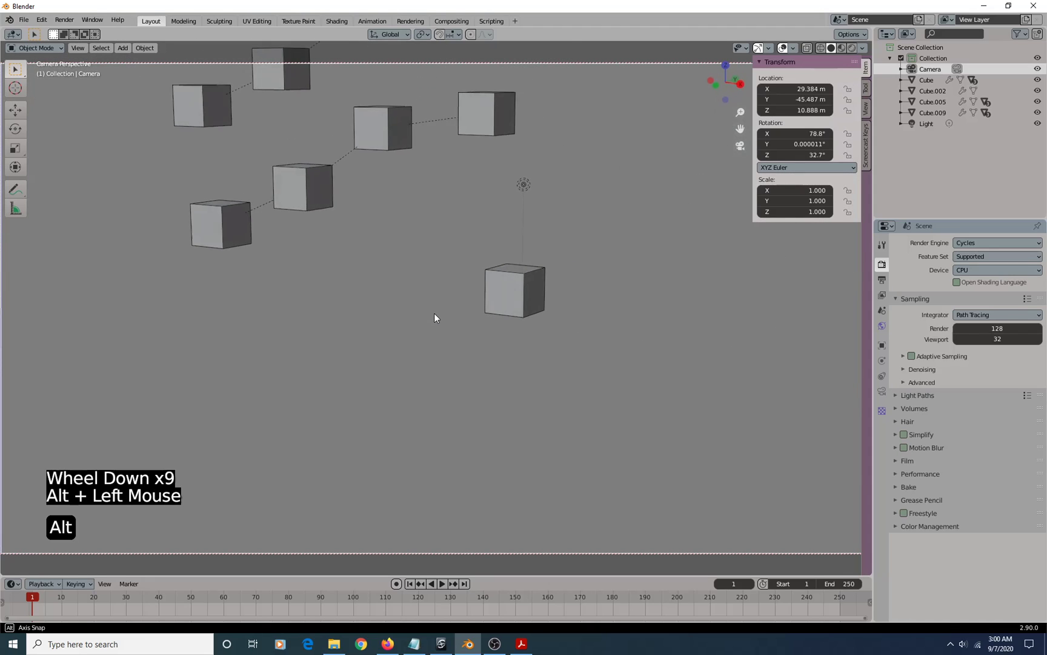
alt+middle_click(417, 235)
scroll(444, 399, down, 1)
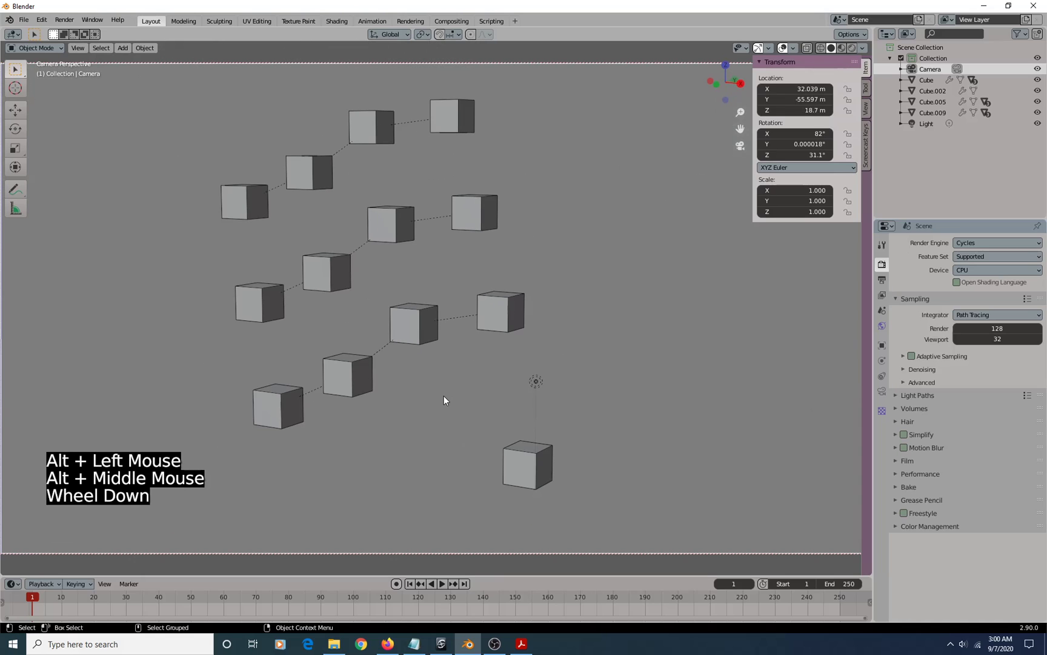
alt+drag(441, 364, 445, 366)
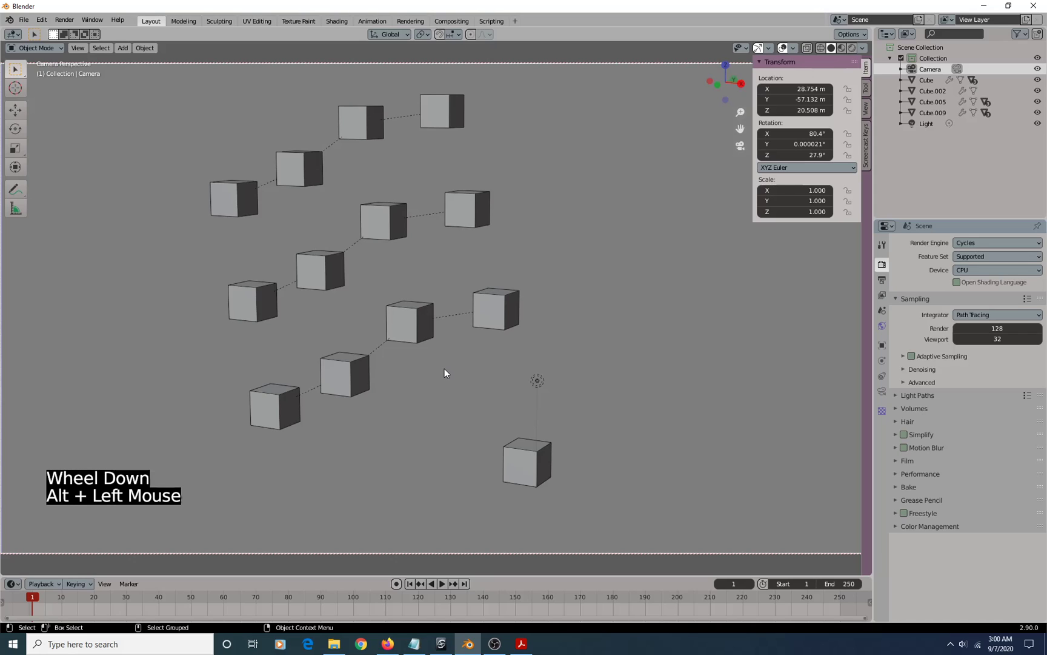
key(l)
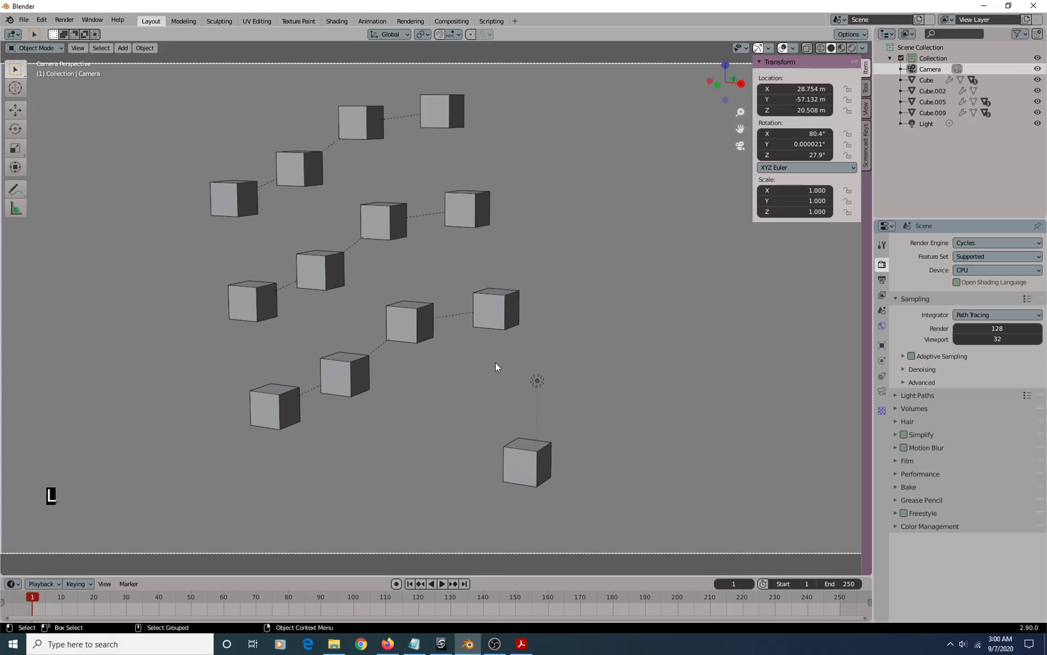
Orbit out of the camera view, return to it, and show the whole camera frame
mouse_move(582, 377)
alt+mouse_down()
mouse_move(367, 366)
mouse_move(585, 384)
alt+mouse_up()
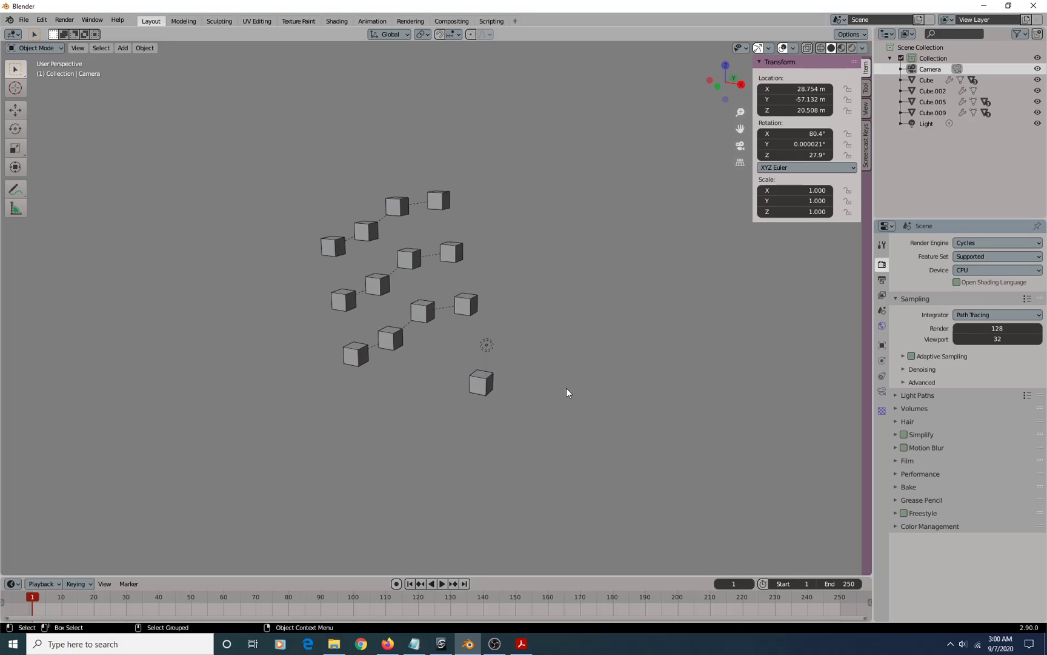
key(5)
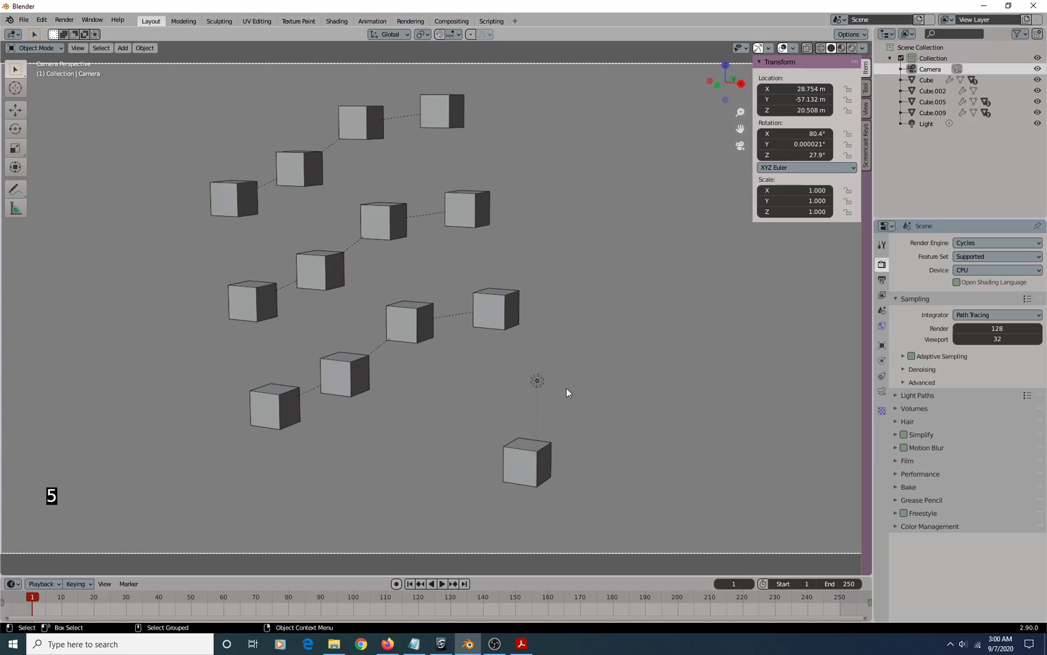
scroll(495, 380, down, 4)
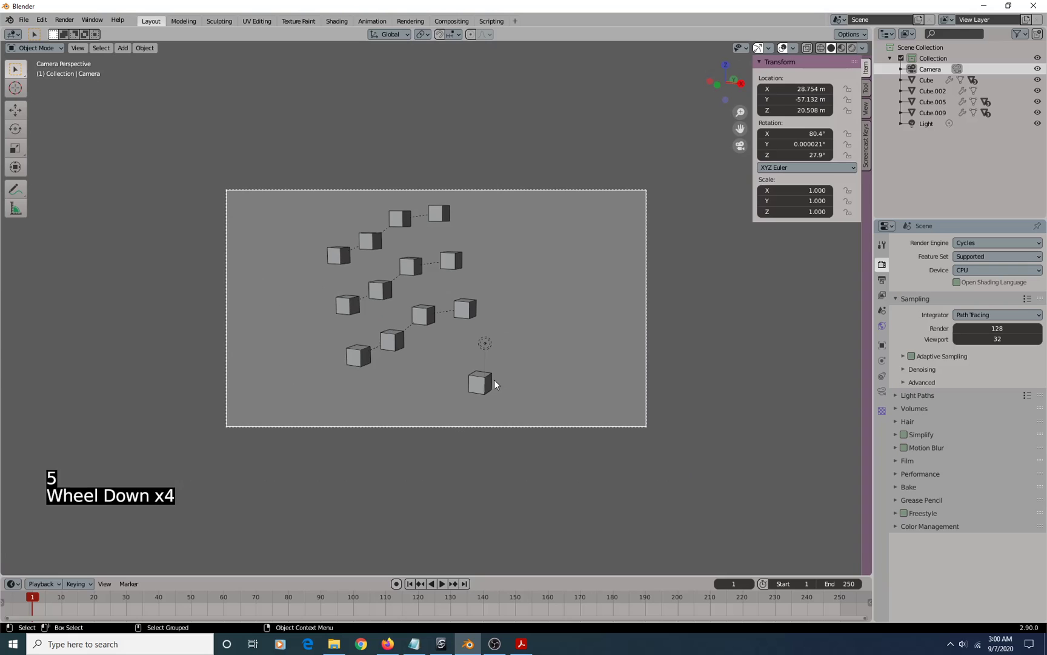
Vary the camera frame's size in the view without moving the camera, and fit the frame to the viewport
scroll(494, 380, up, 4)
scroll(494, 379, down, 4)
scroll(494, 380, up, 2)
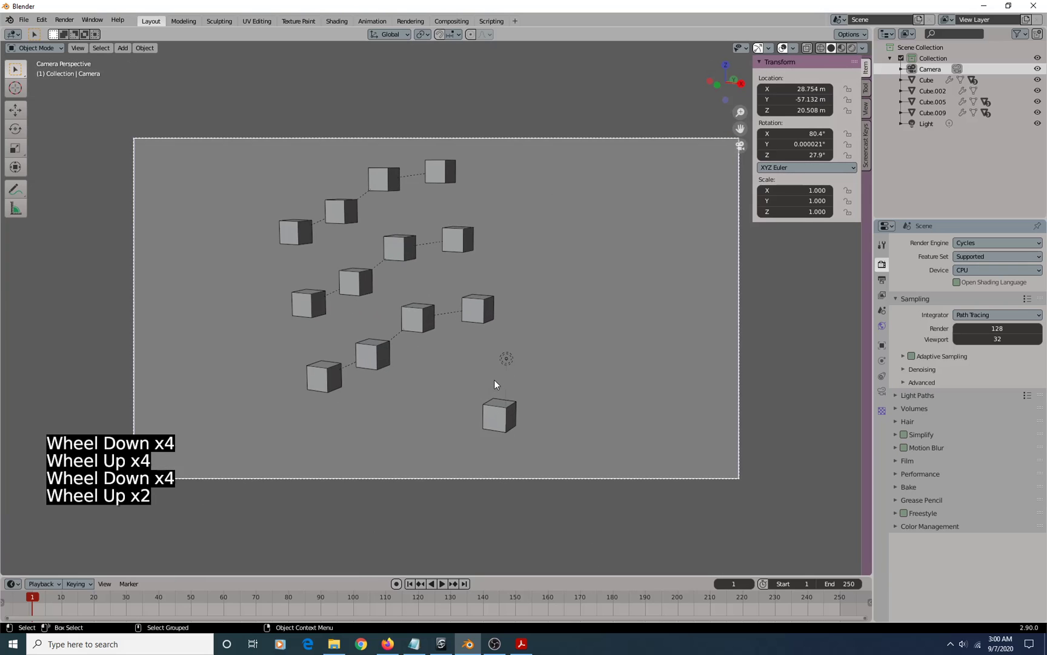
scroll(494, 380, down, 1)
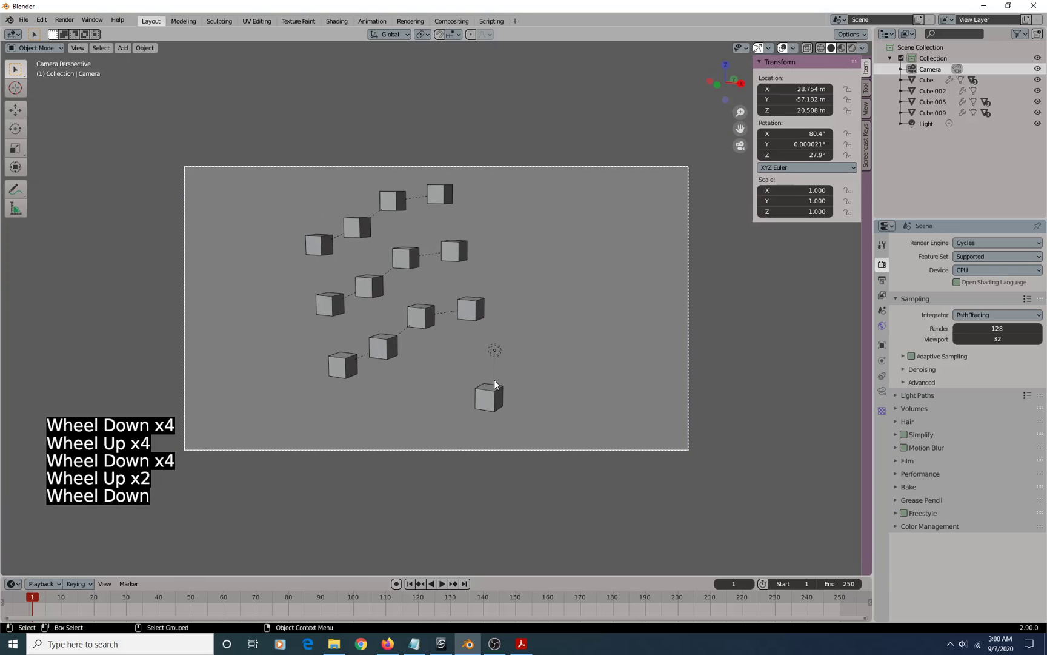
key(alt+l)
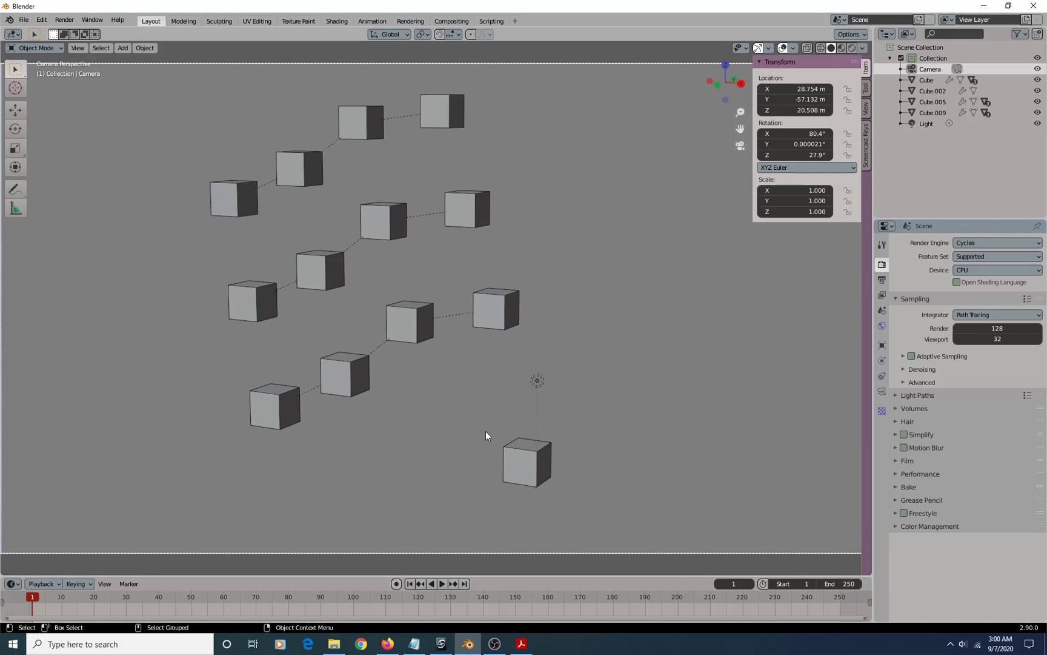
Lock the camera to the view and reposition it to about X 41.8 m, Y -64.5 m, Z 22.2 m
key(l)
scroll(519, 429, down, 3)
scroll(519, 429, up, 3)
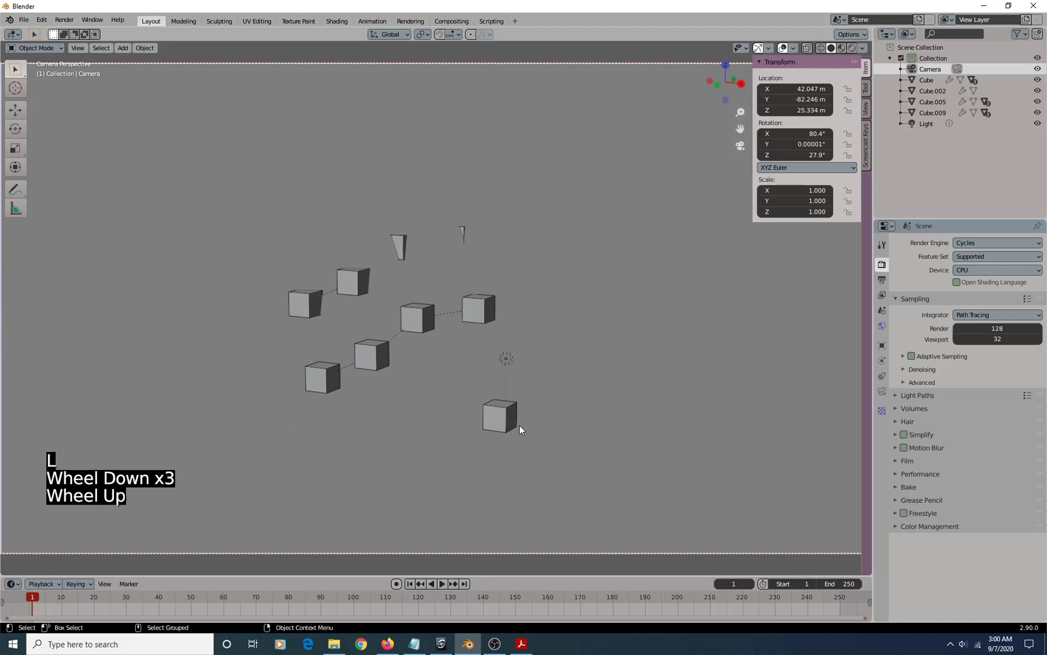
scroll(520, 429, down, 1)
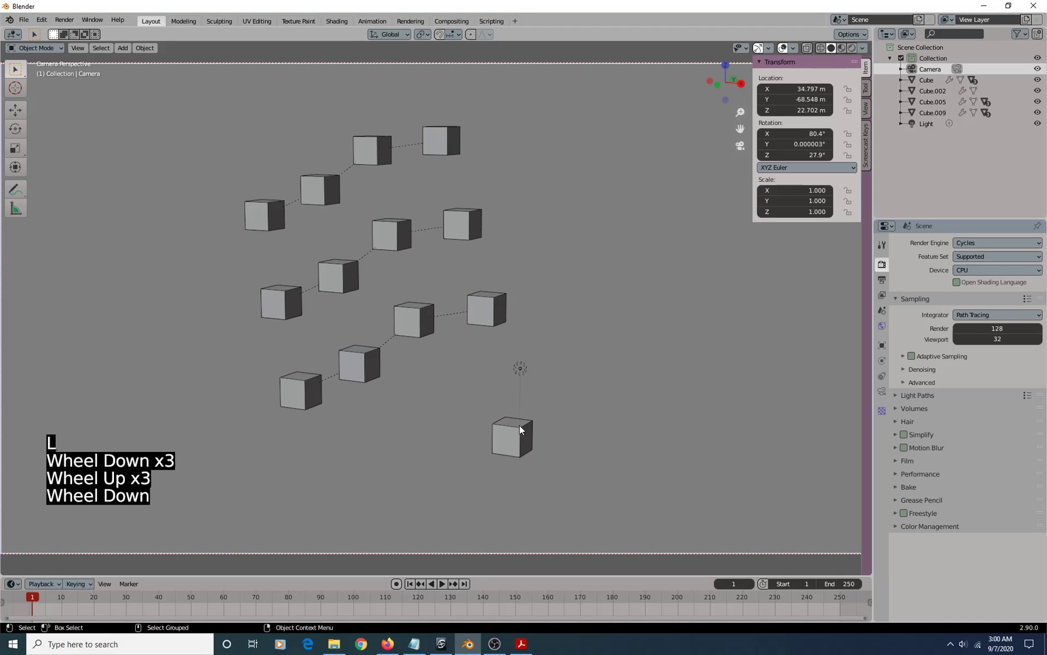
mouse_move(549, 394)
alt+mouse_down()
mouse_move(416, 380)
mouse_move(538, 395)
alt+mouse_up()
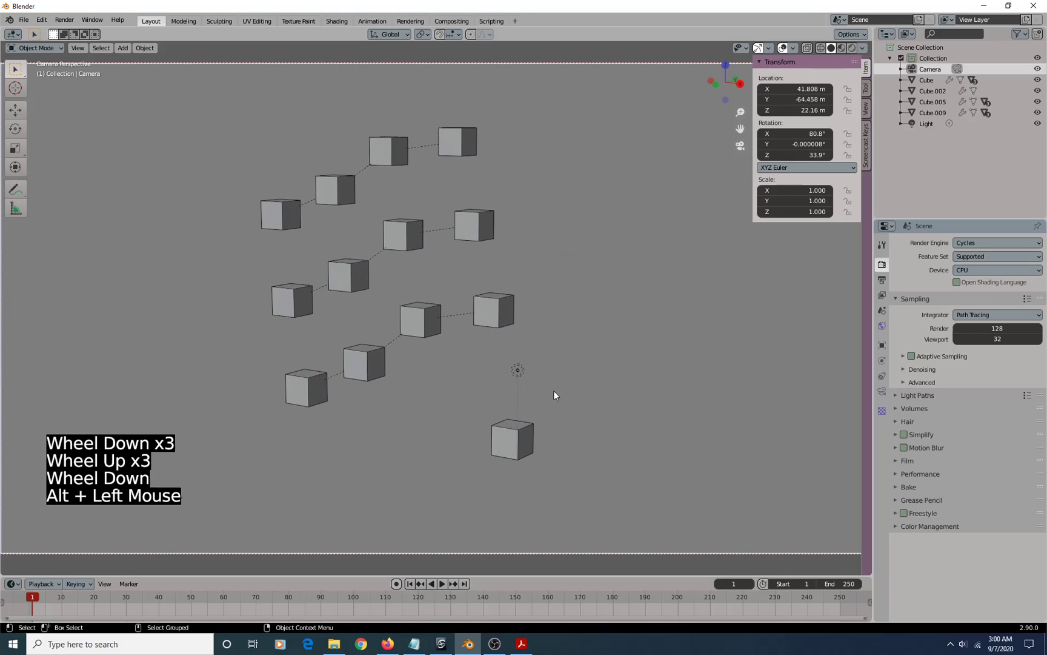
Set a render region around all the cubes in the camera view, and show it with Rendered shading
key(q)
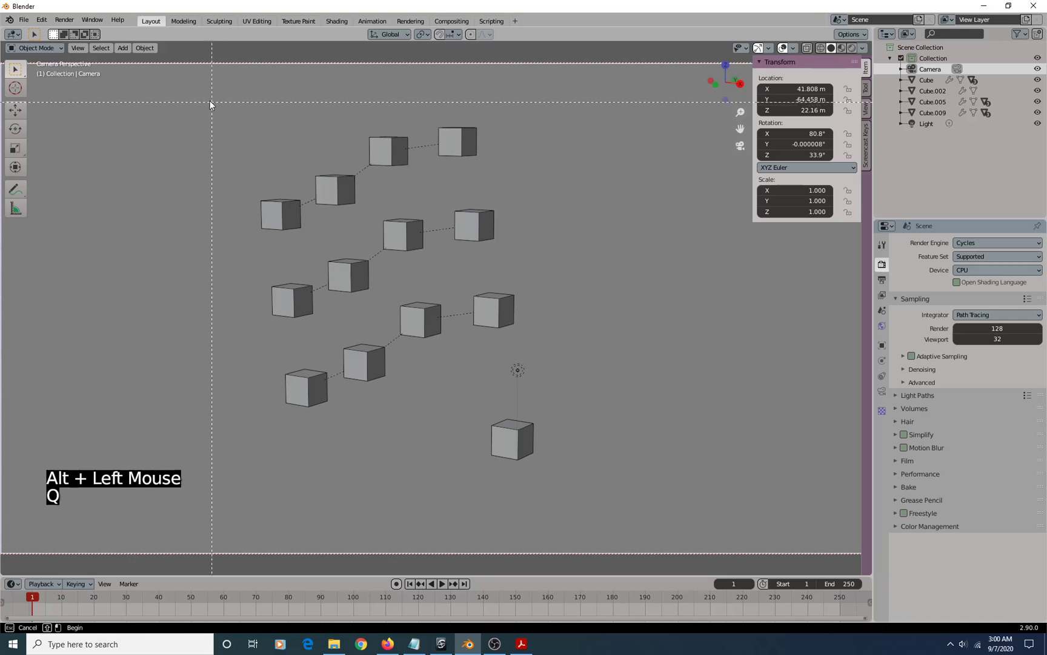
drag(259, 169, 611, 493)
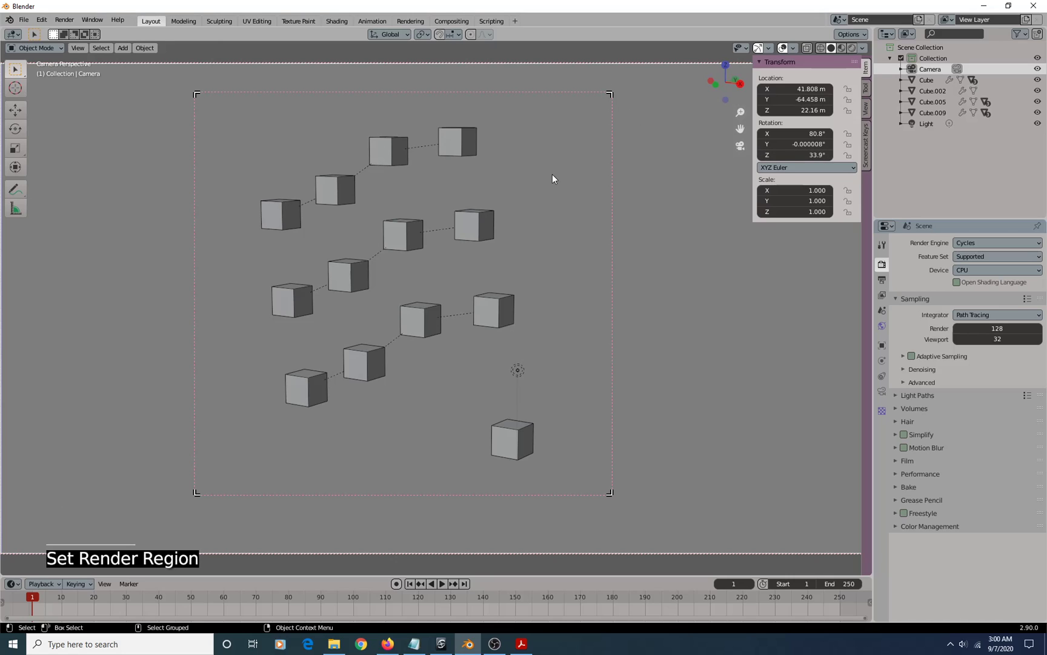
key(3)
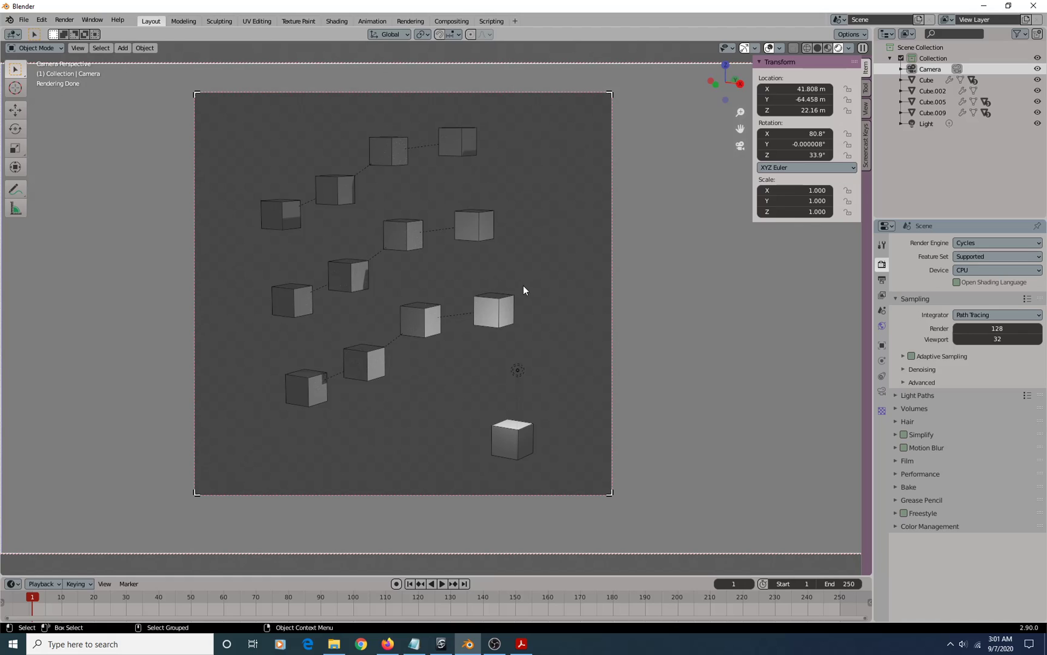
Clear the render region so the whole camera frame renders
key(shift+q)
key(shift+alt)
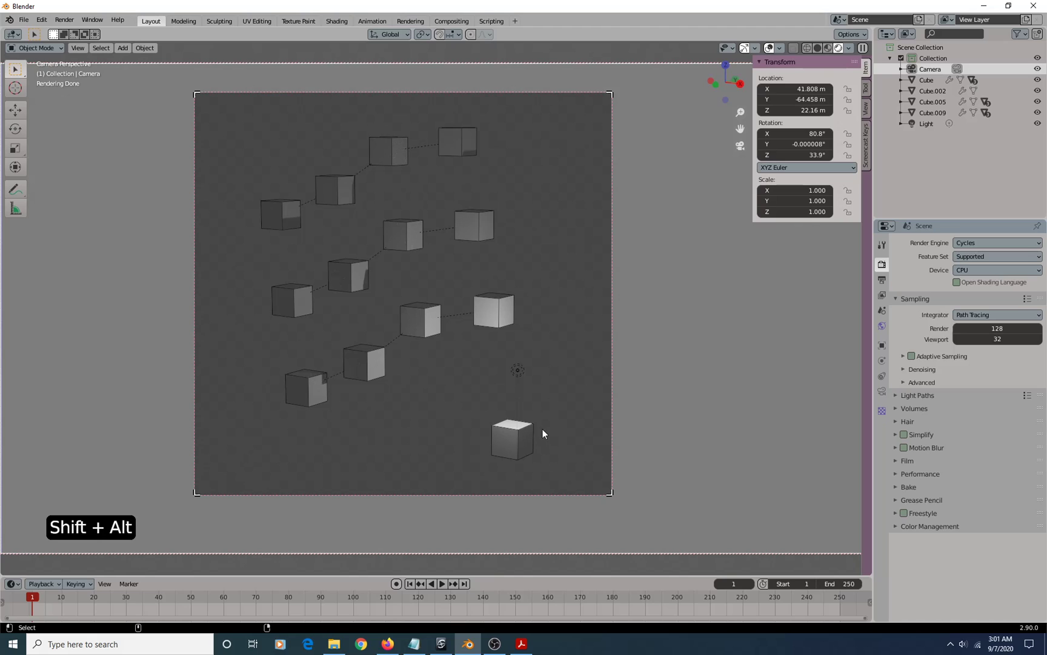
key(shift+alt+q)
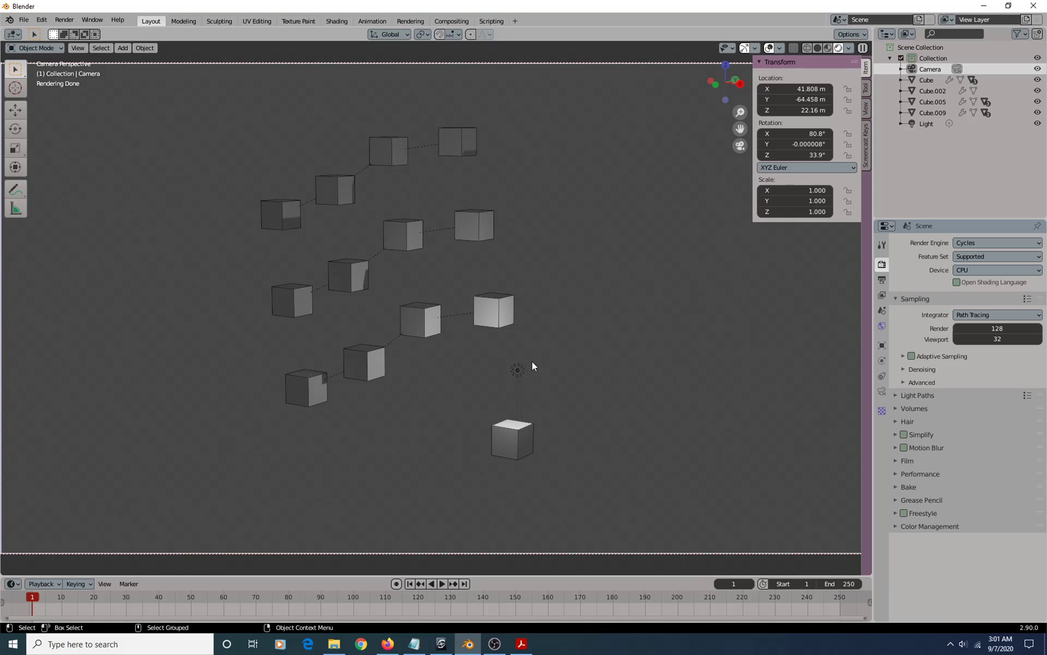
key(shift+alt)
key(shift+alt+q)
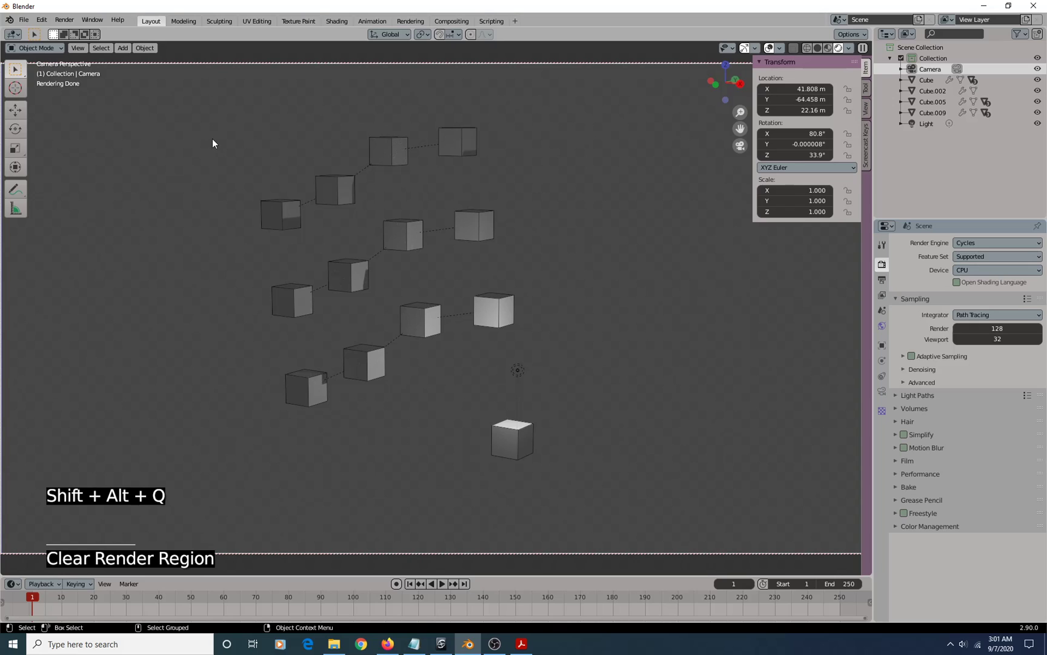
Set a new render region around the cubes, widen it by its upper-right corner, and orbit the locked camera to about X 48.7 m, Y -59.2 m
key(q)
drag(177, 89, 598, 493)
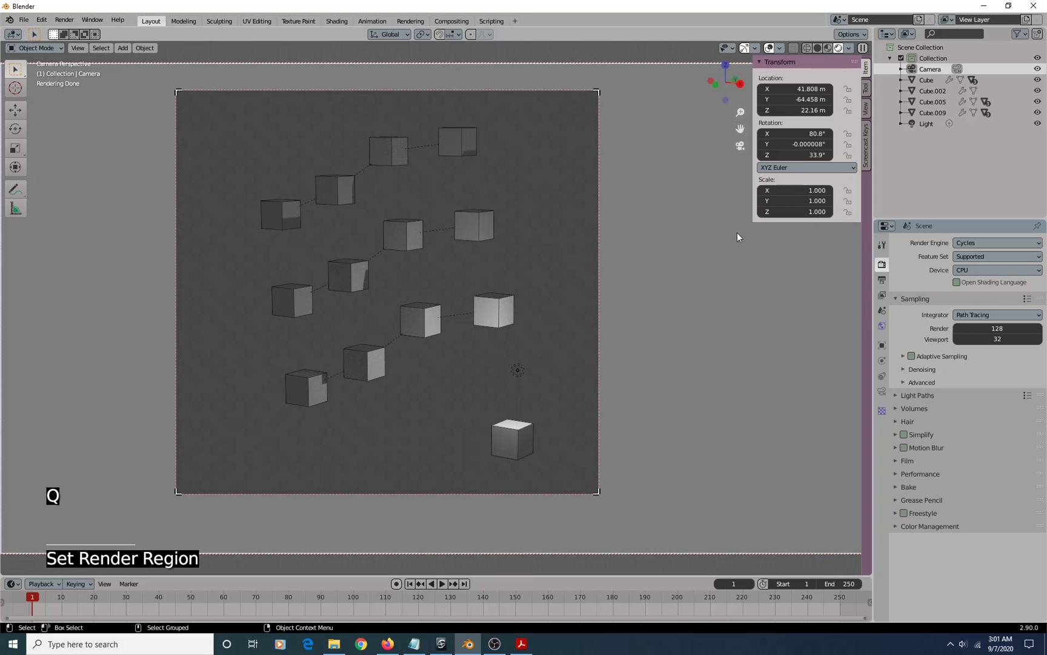
drag(599, 92, 631, 111)
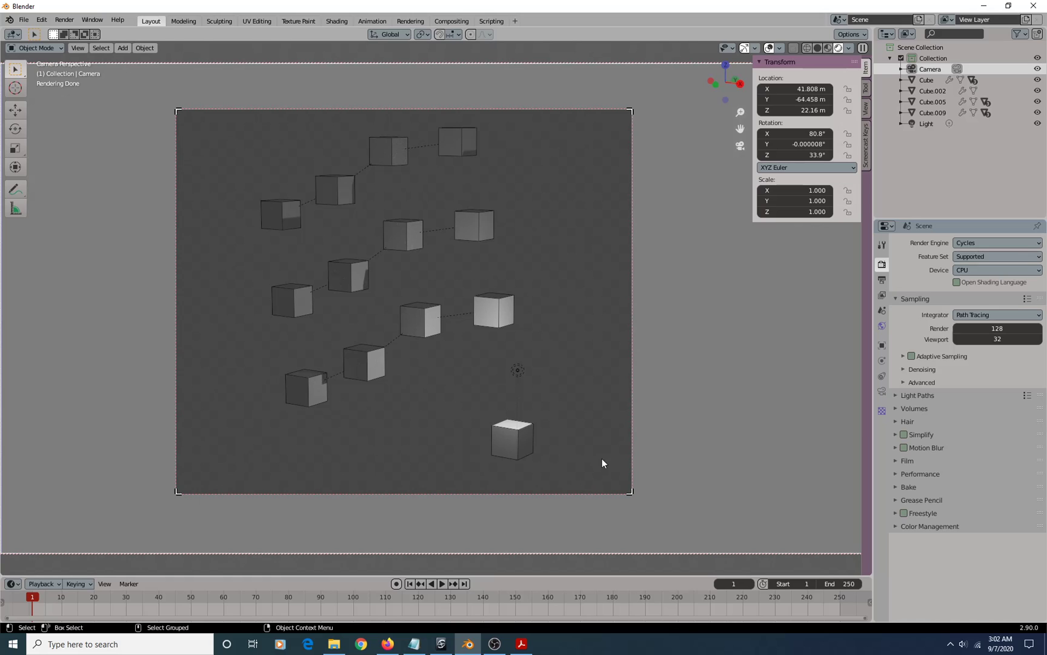
alt+drag(624, 403, 606, 385)
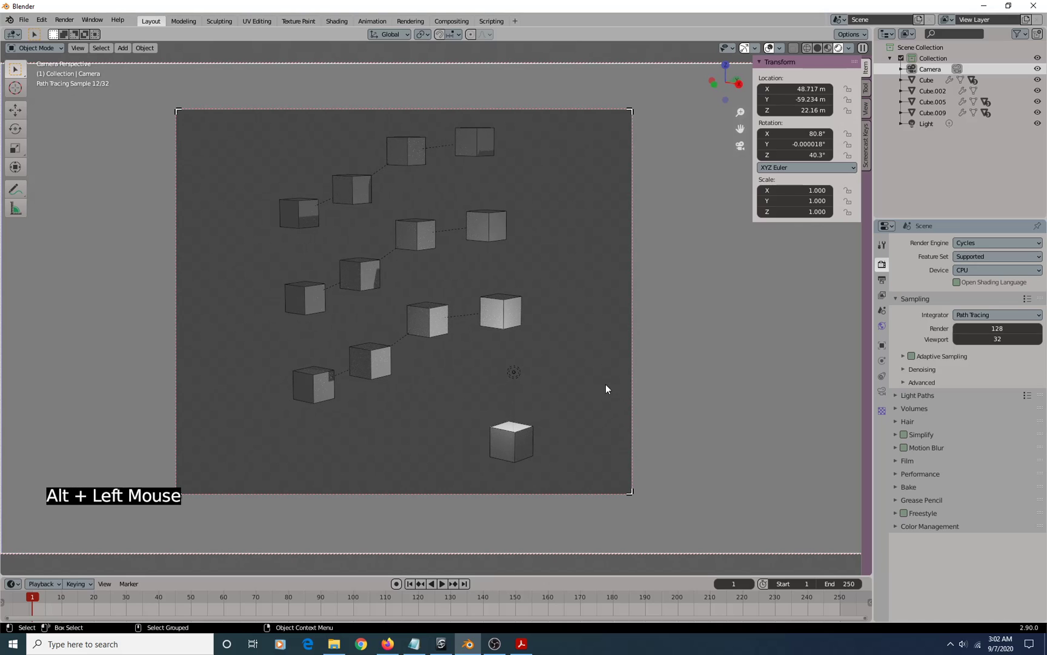
Clear the render region, unlock the camera from the view, and orbit out to the user perspective
key(shift+q)
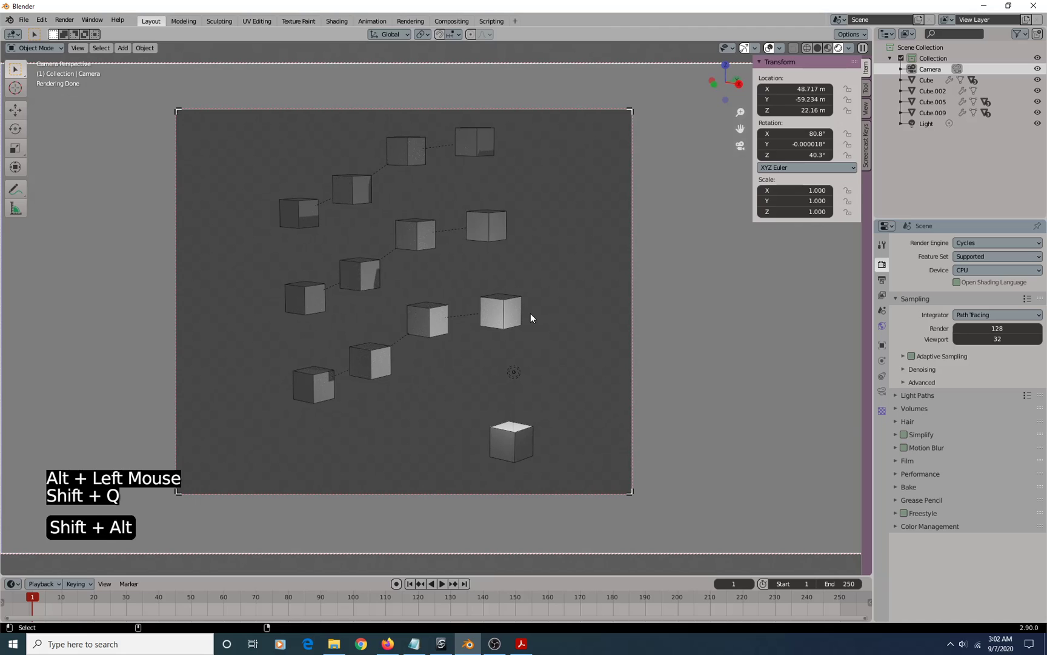
key(shift+alt+q)
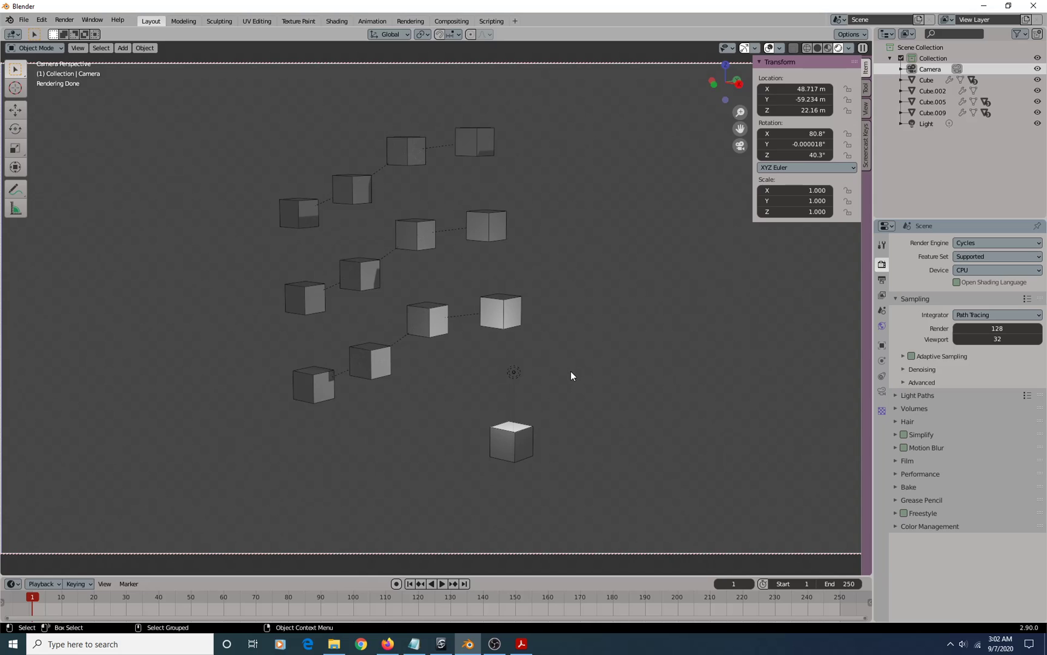
key(l)
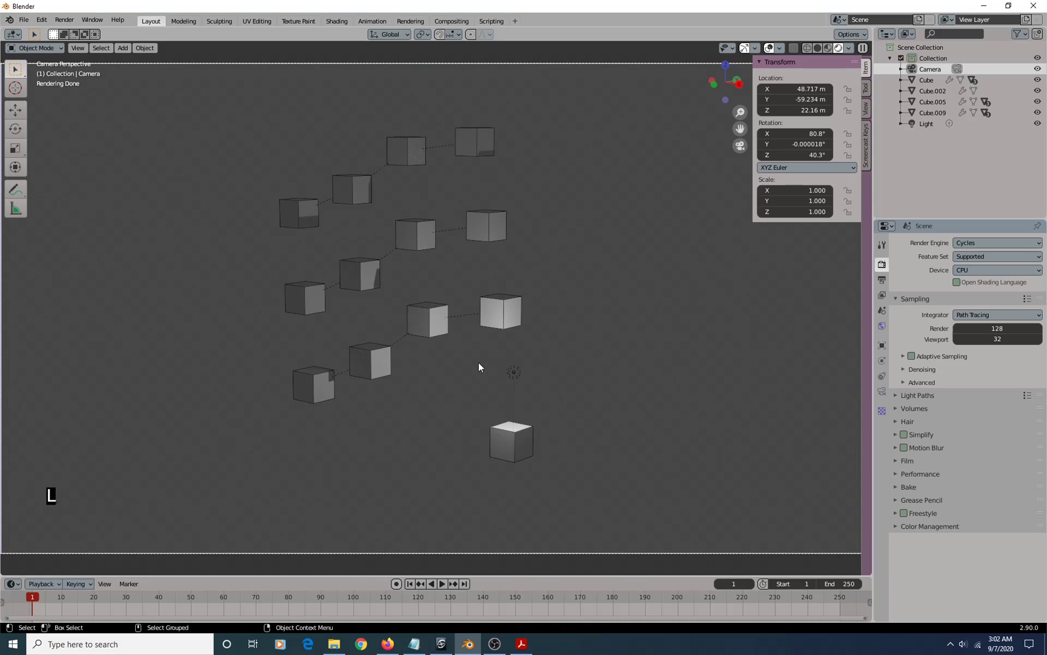
alt+drag(479, 362, 457, 363)
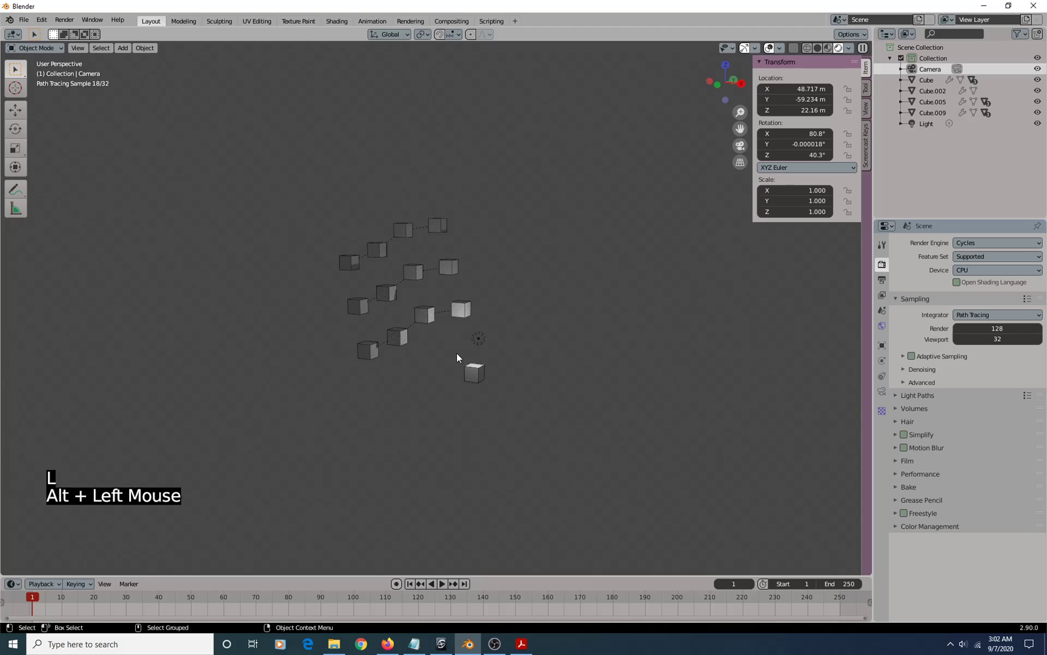
Set the viewport back to Solid shading with all the cubes framed close up
key(2)
scroll(459, 352, up, 5)
key(1)
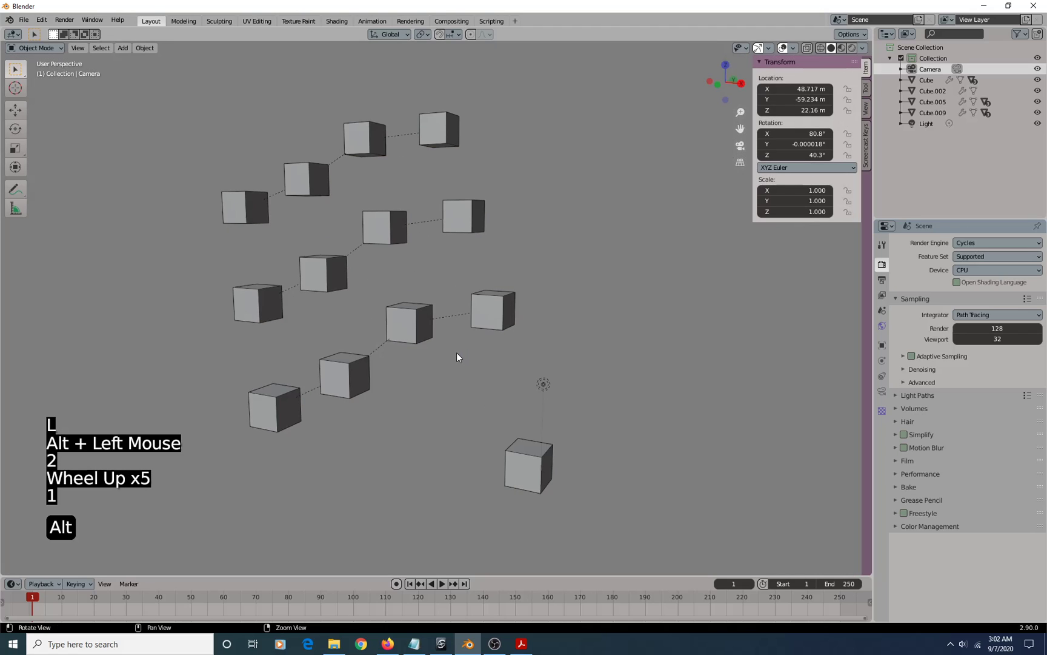
mouse_move(456, 357)
alt+mouse_down()
mouse_move(435, 358)
mouse_move(451, 358)
alt+mouse_up()
alt+middle_drag(453, 357, 470, 362)
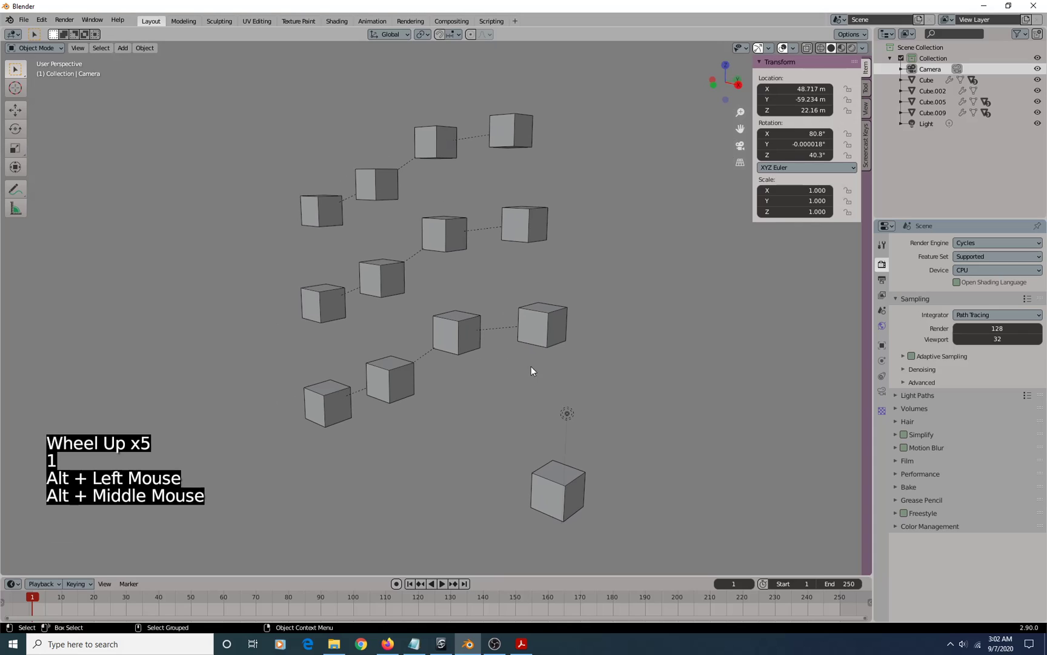
Move the light into the parent cube above it, to about X 2.3 m, Y 0.66 m, Z 10.1 m
click(567, 412)
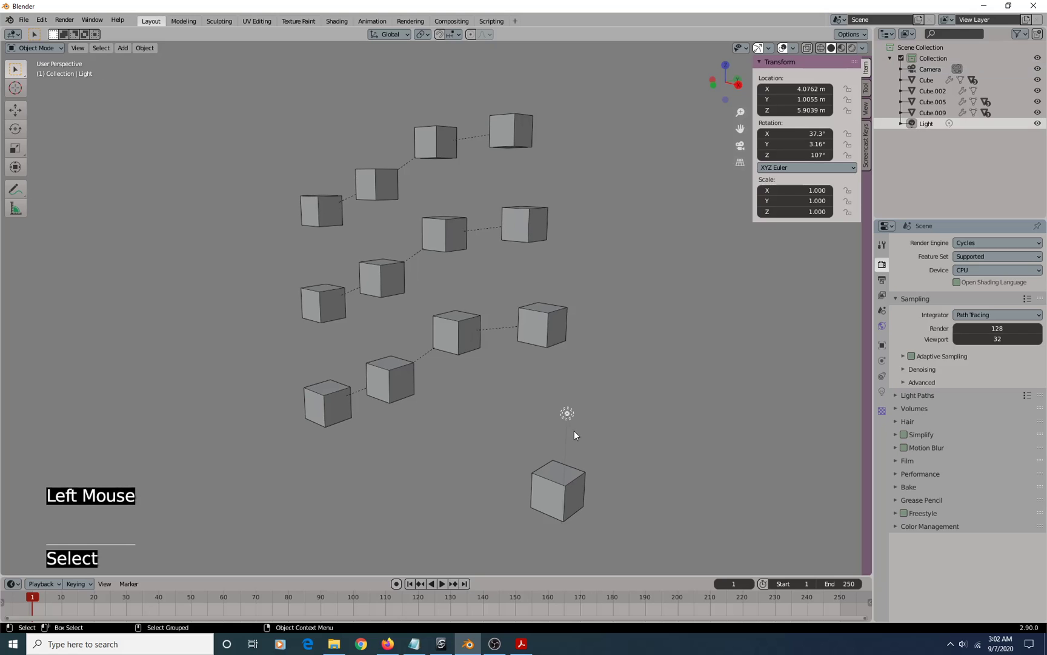
key(v)
drag(570, 417, 540, 326)
alt+drag(622, 339, 417, 304)
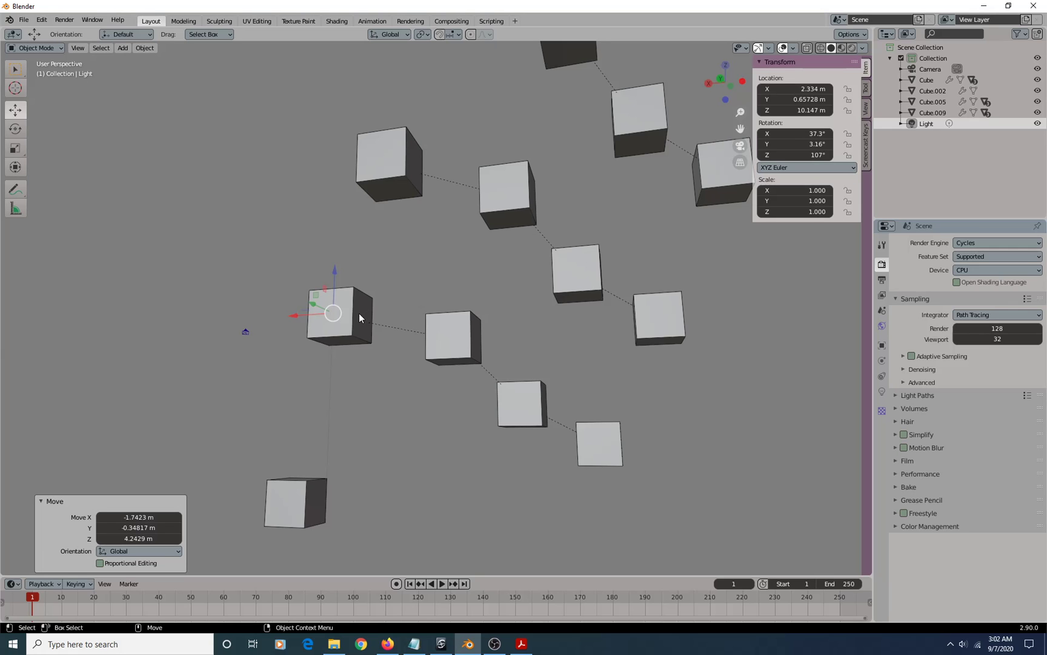
Switch to Softimage and turn on XRay for the shaded camera viewport
click(440, 643)
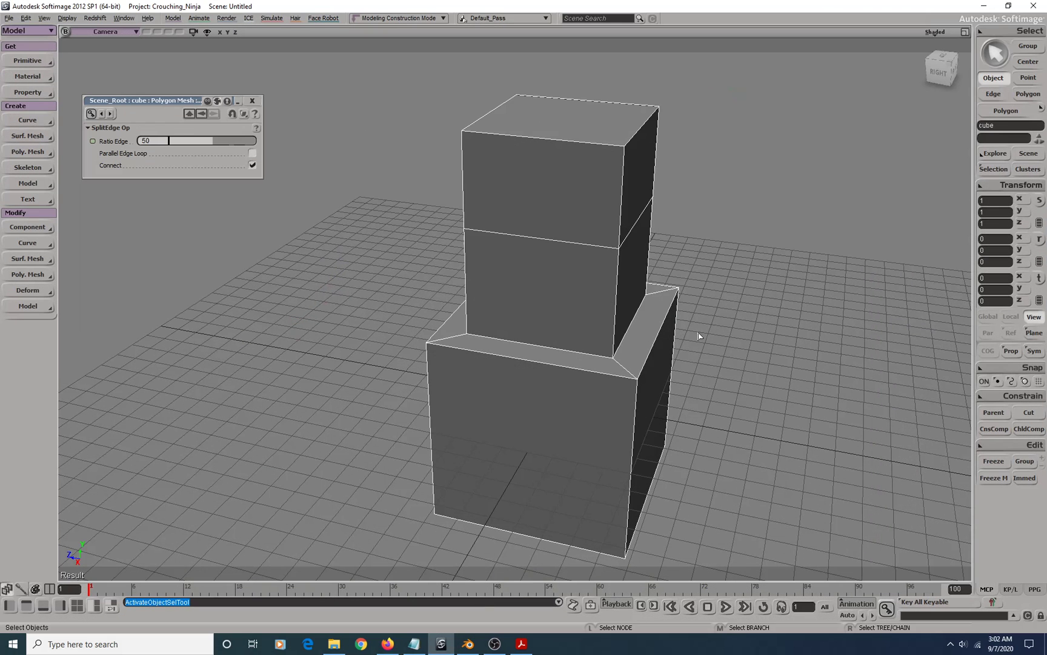
click(935, 31)
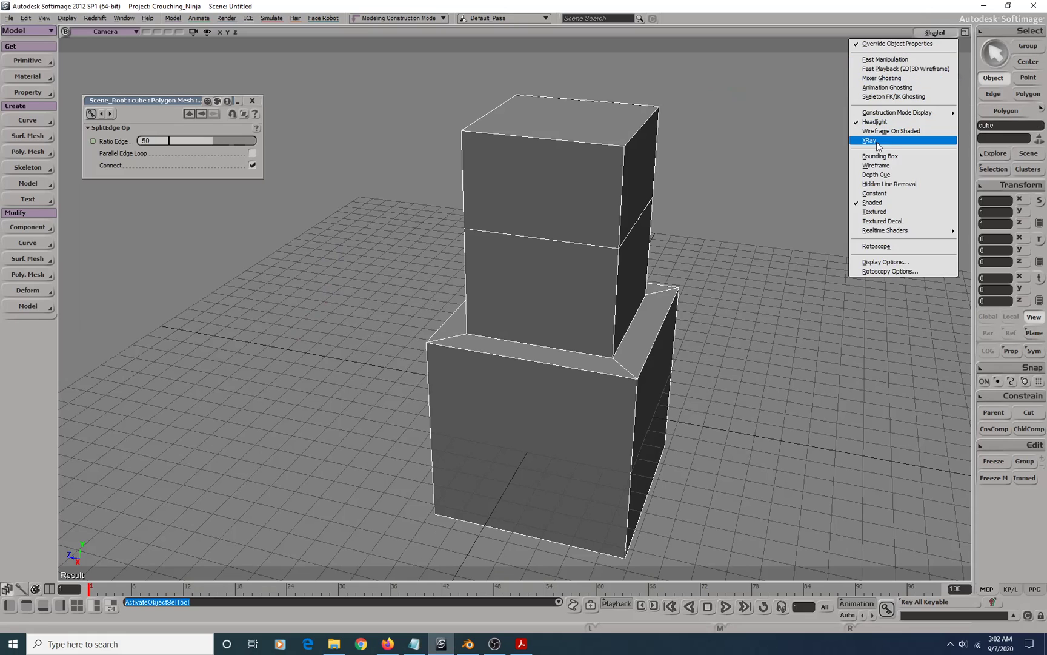
click(877, 140)
click(935, 31)
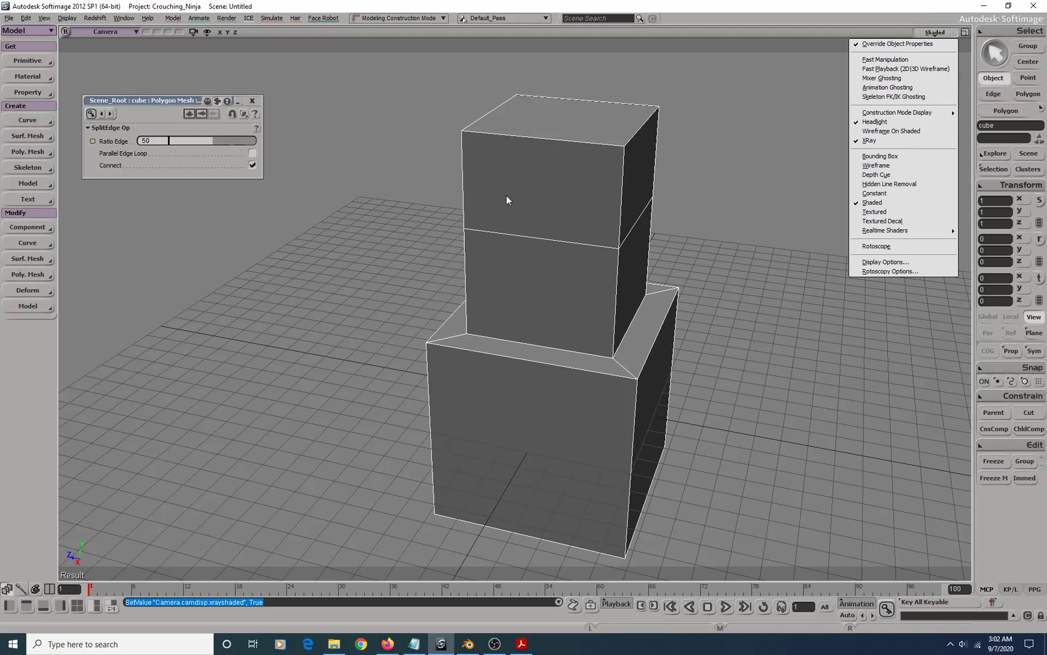
Return to Blender and display the selected light in front of the cube that encloses it
click(468, 643)
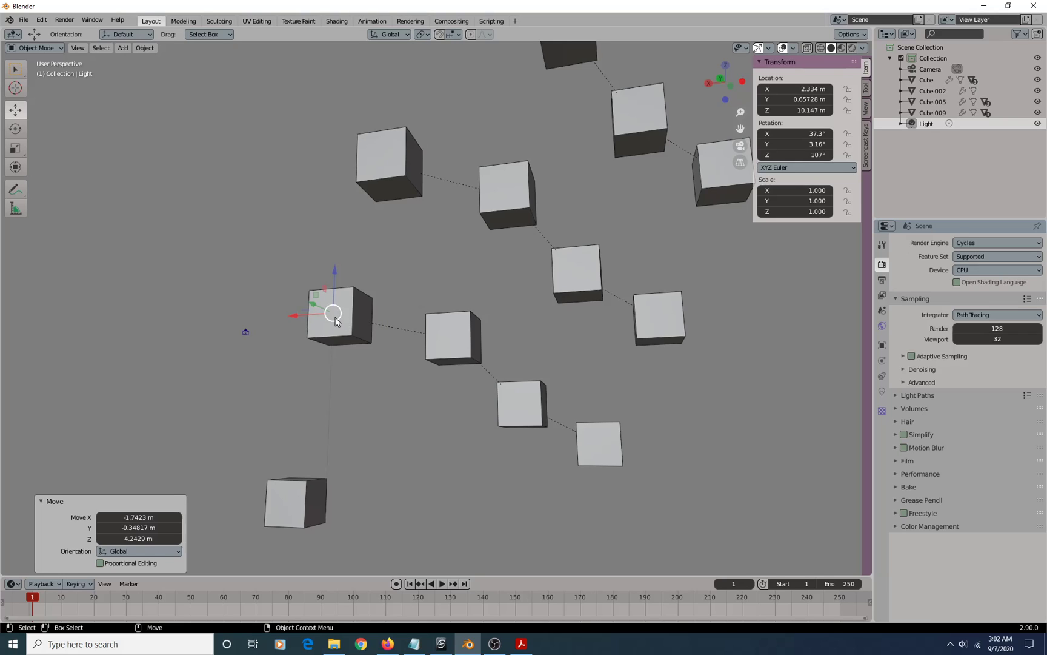
key(6)
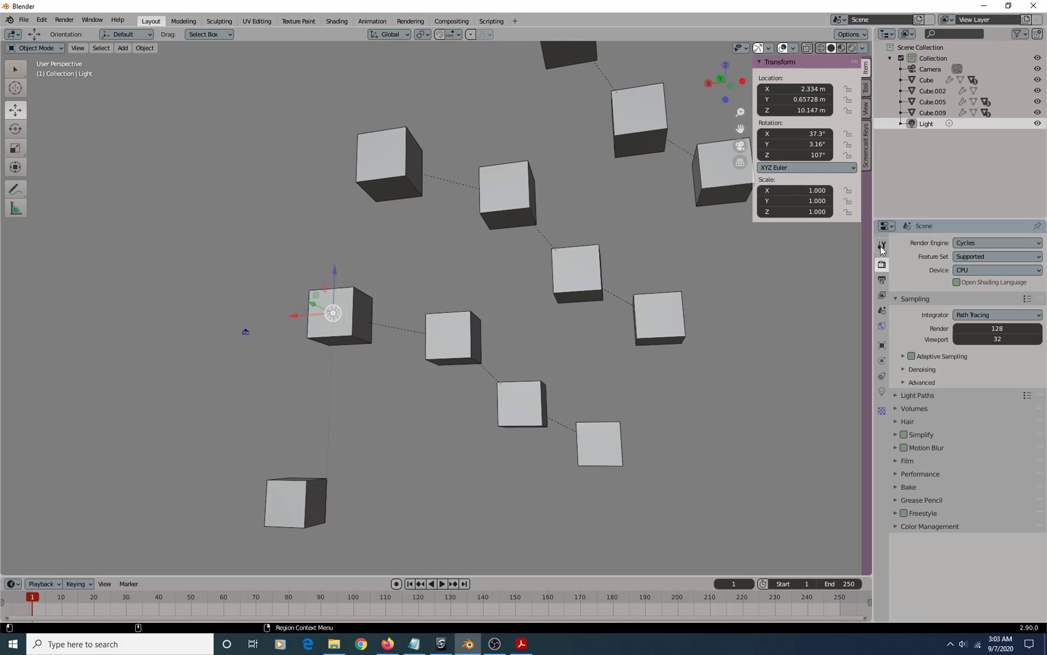
Look through the viewport's shading, overlay and object type visibility options for a per-object display setting
click(863, 48)
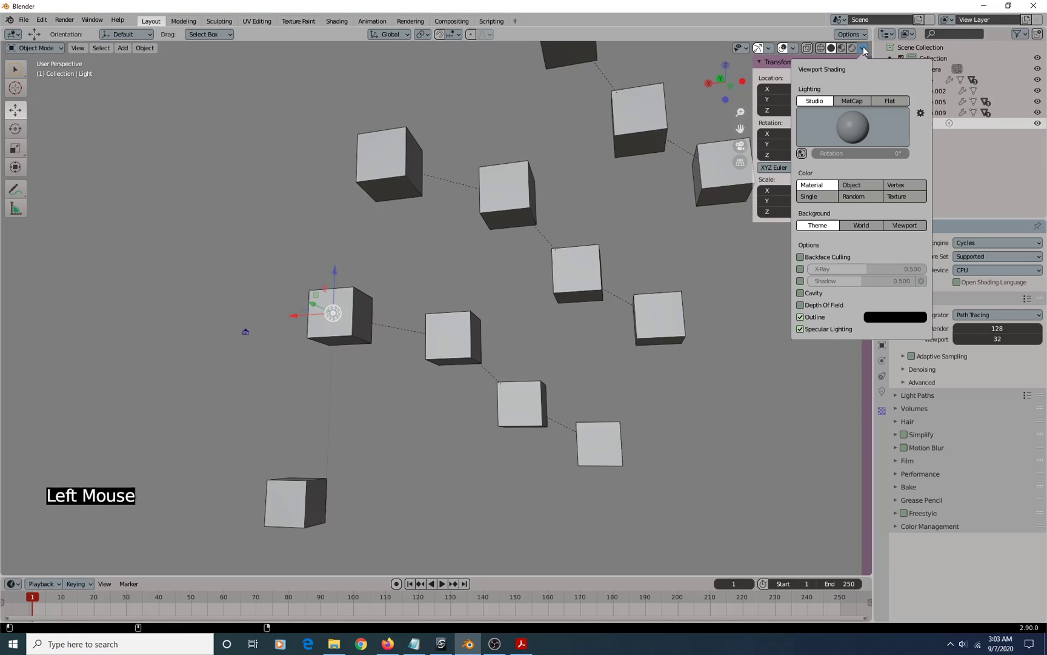
click(793, 48)
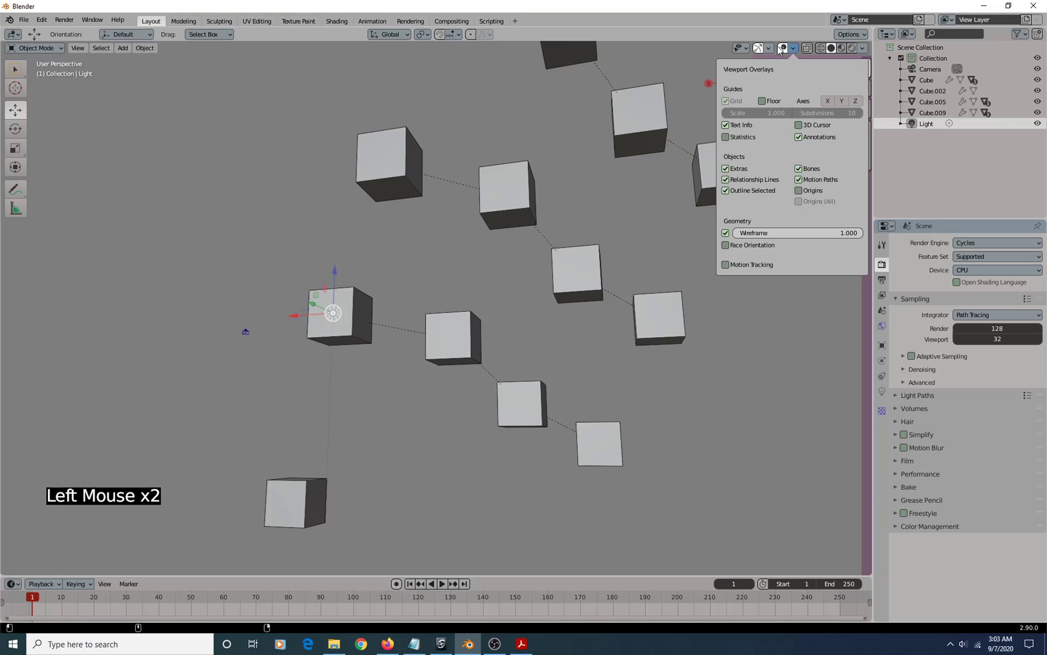
mouse_move(768, 48)
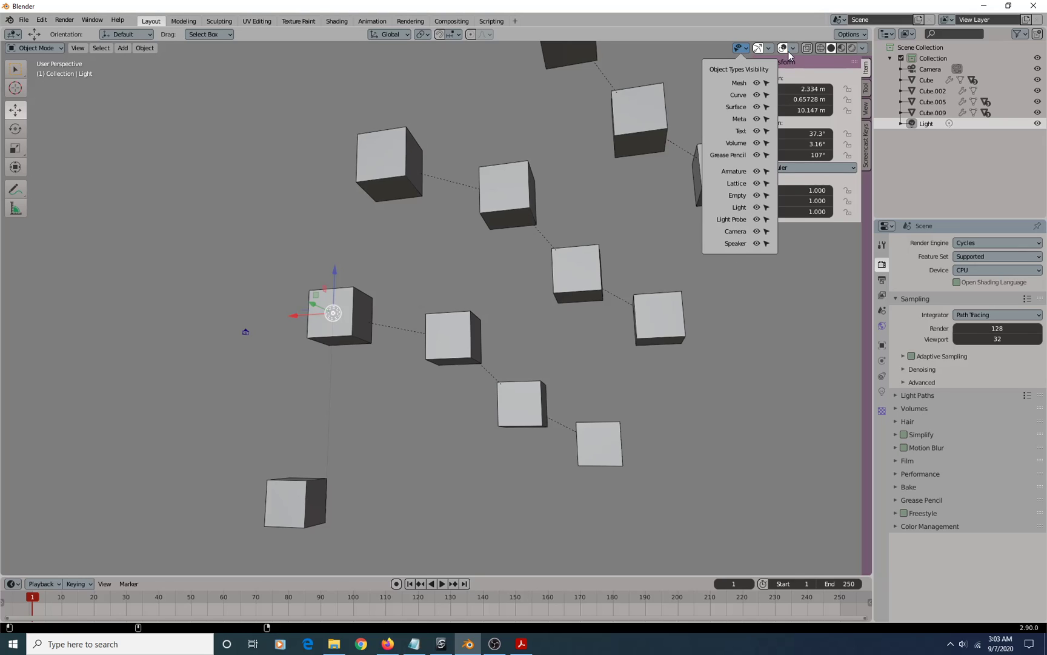
click(769, 49)
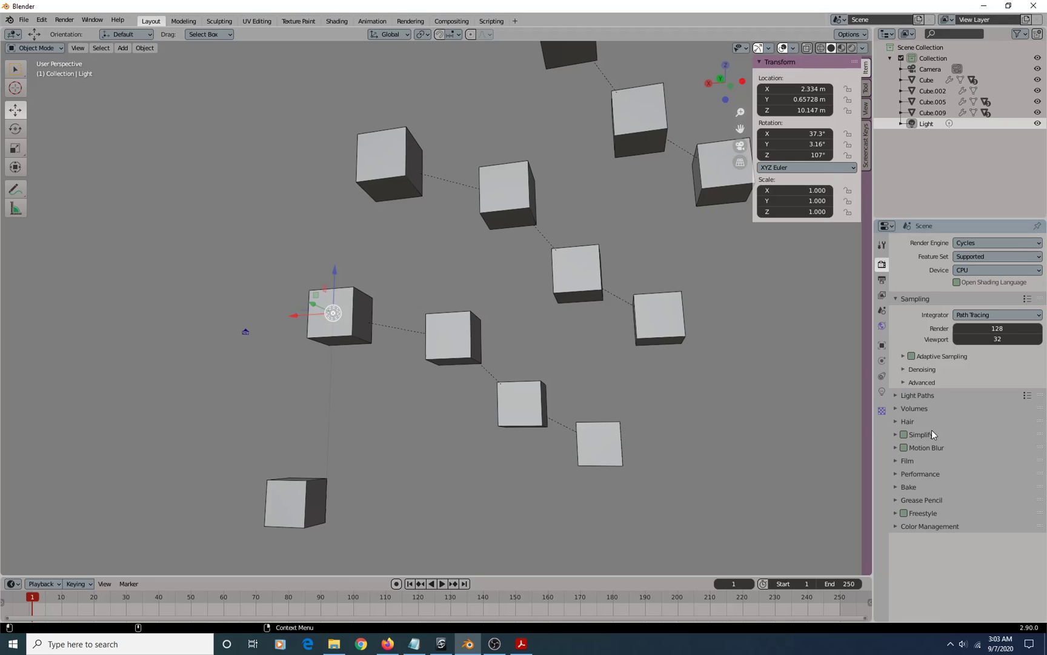
Look through the Tool, Render, Output and View Layer properties for a setting that displays objects in front
click(882, 245)
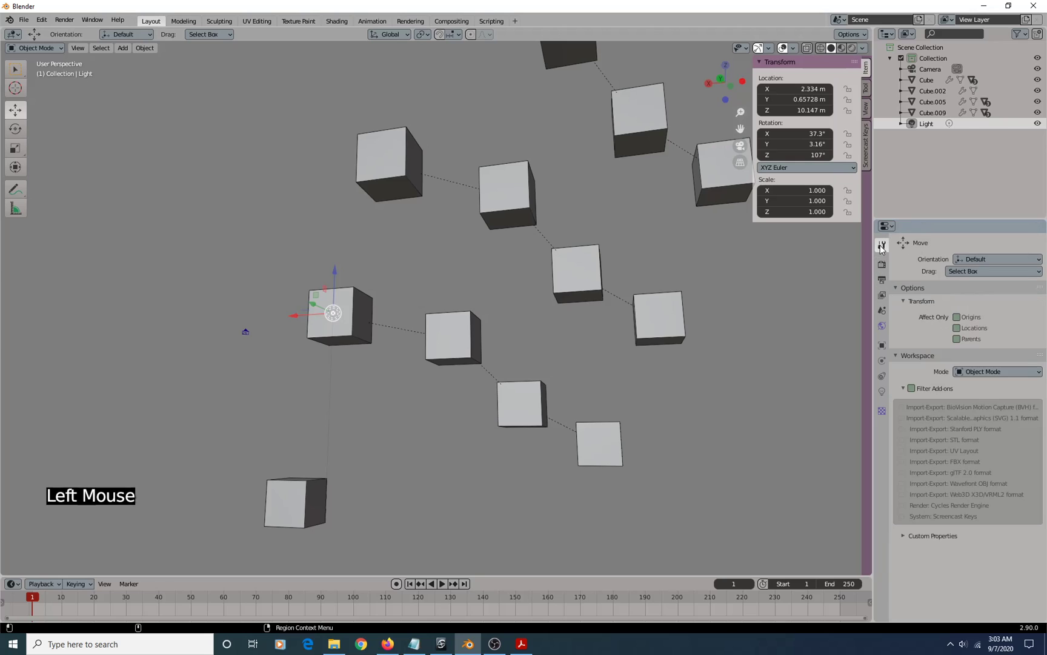
click(882, 265)
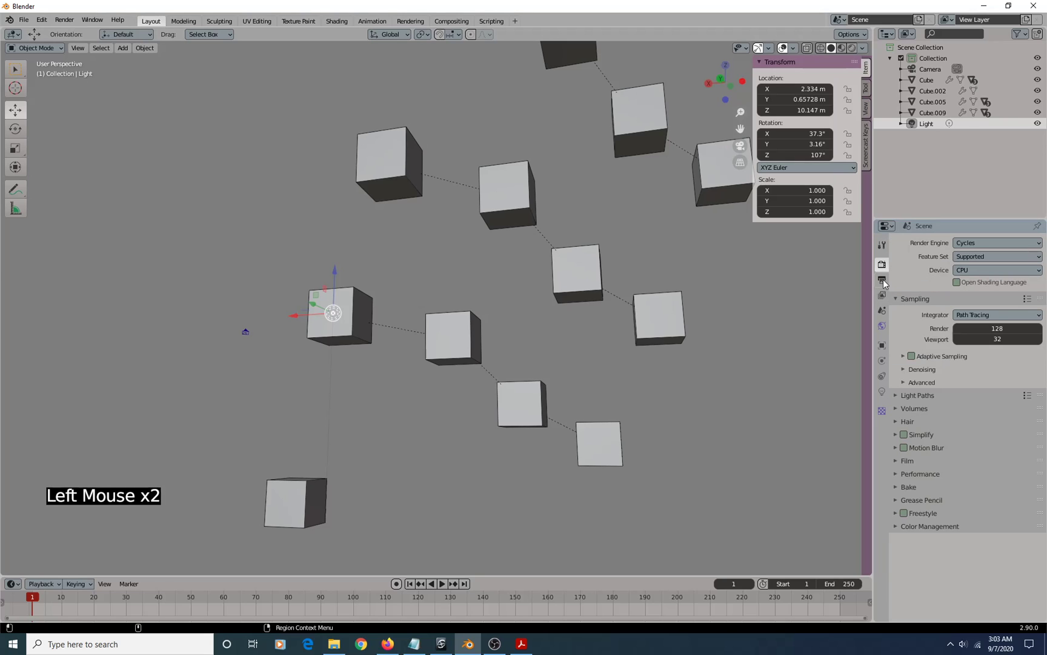
click(883, 280)
scroll(965, 445, down, 11)
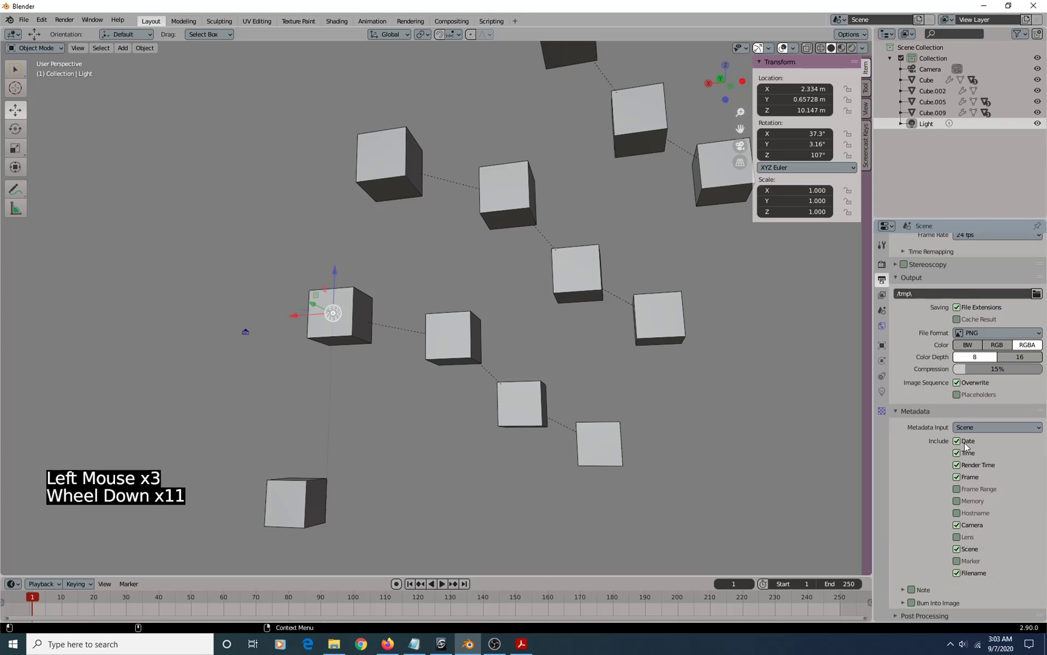
scroll(966, 446, down, 12)
click(881, 296)
scroll(960, 477, down, 12)
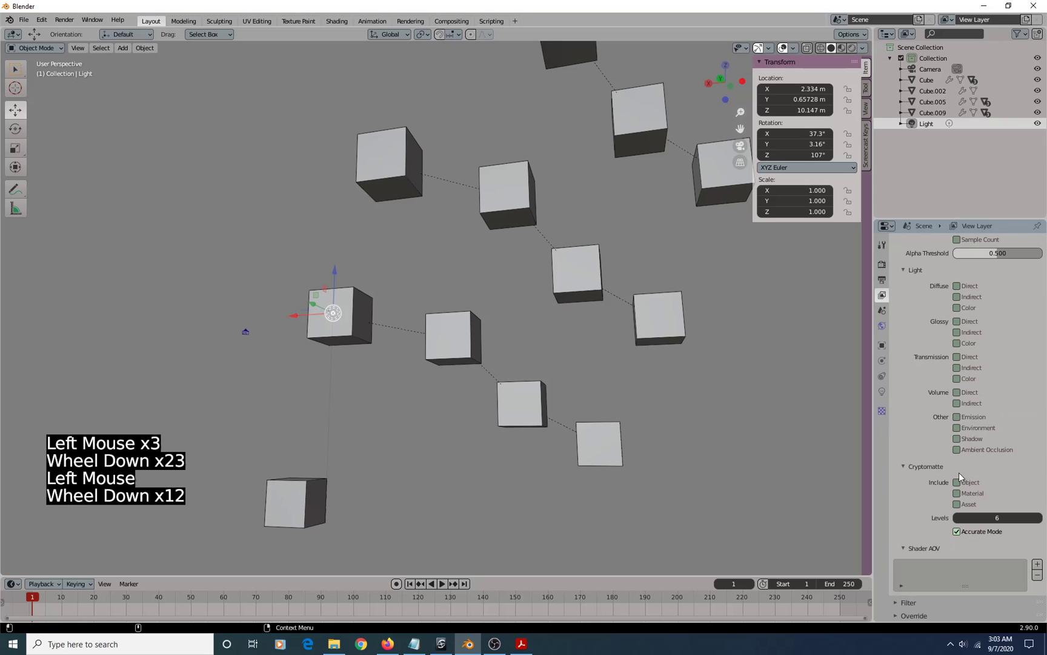
scroll(946, 436, down, 10)
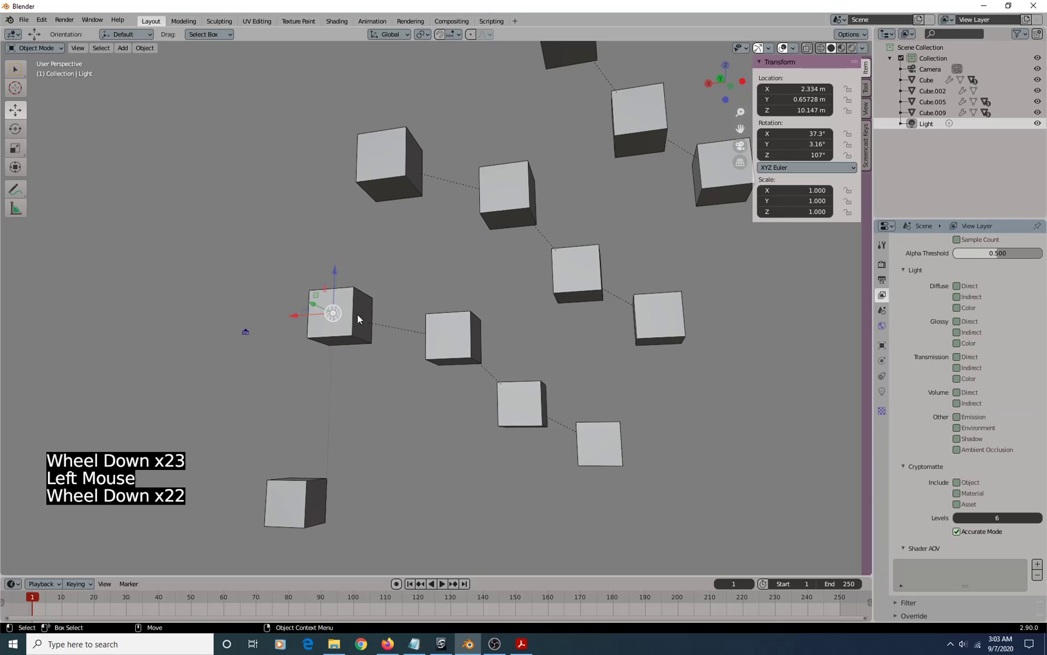
Turn off the in-front display of the light inside the cube and view the whole cube hierarchy from another side
click(399, 283)
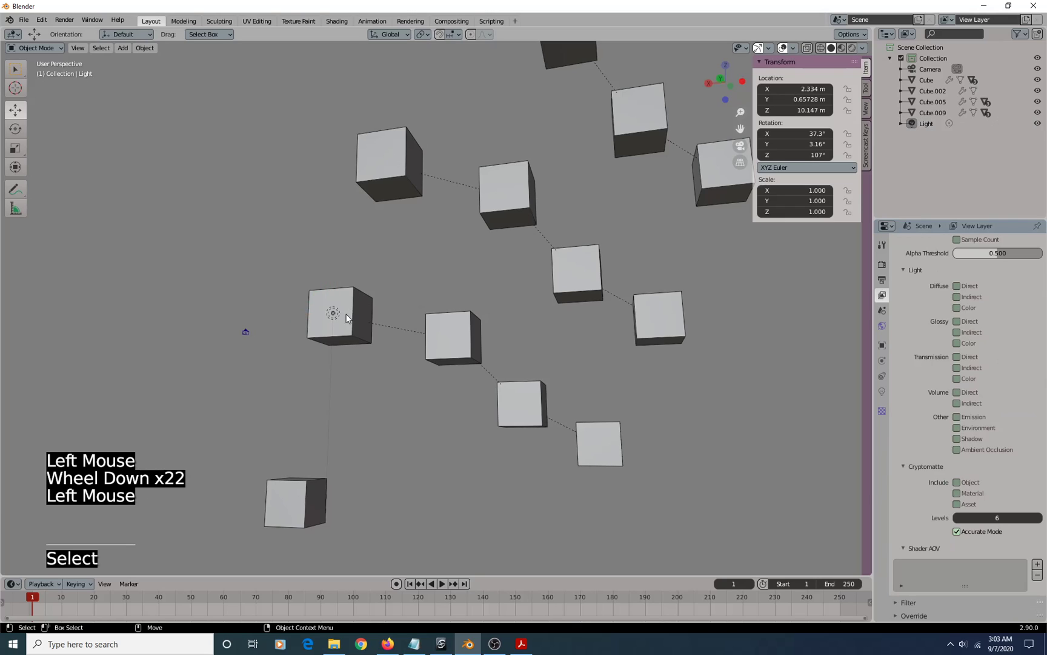
click(331, 315)
key(6)
click(391, 282)
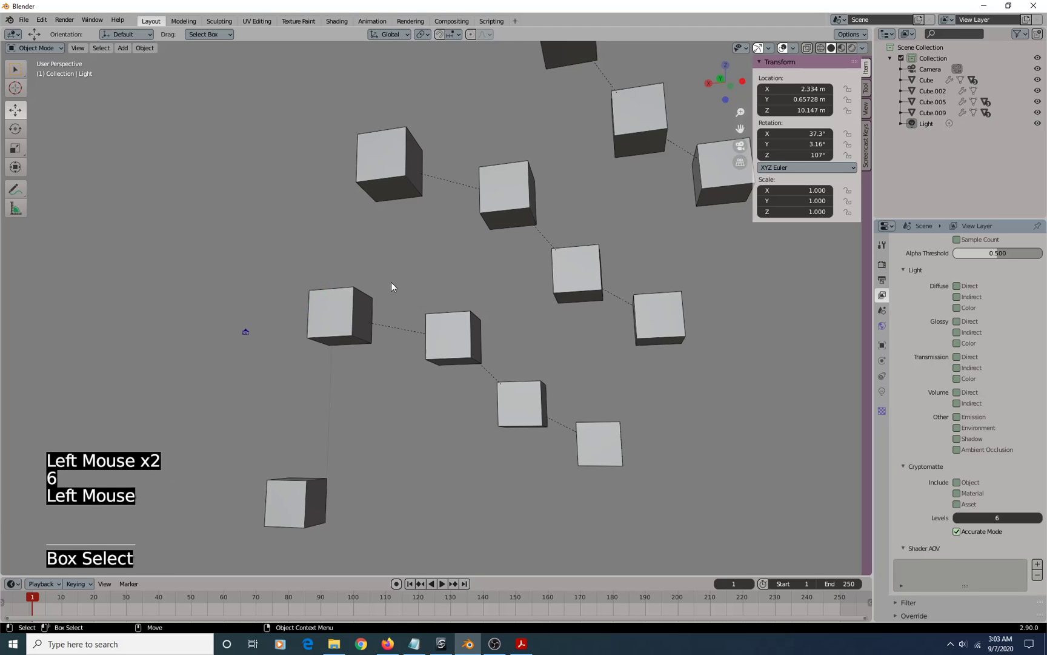
scroll(319, 325, down, 5)
alt+drag(360, 306, 578, 314)
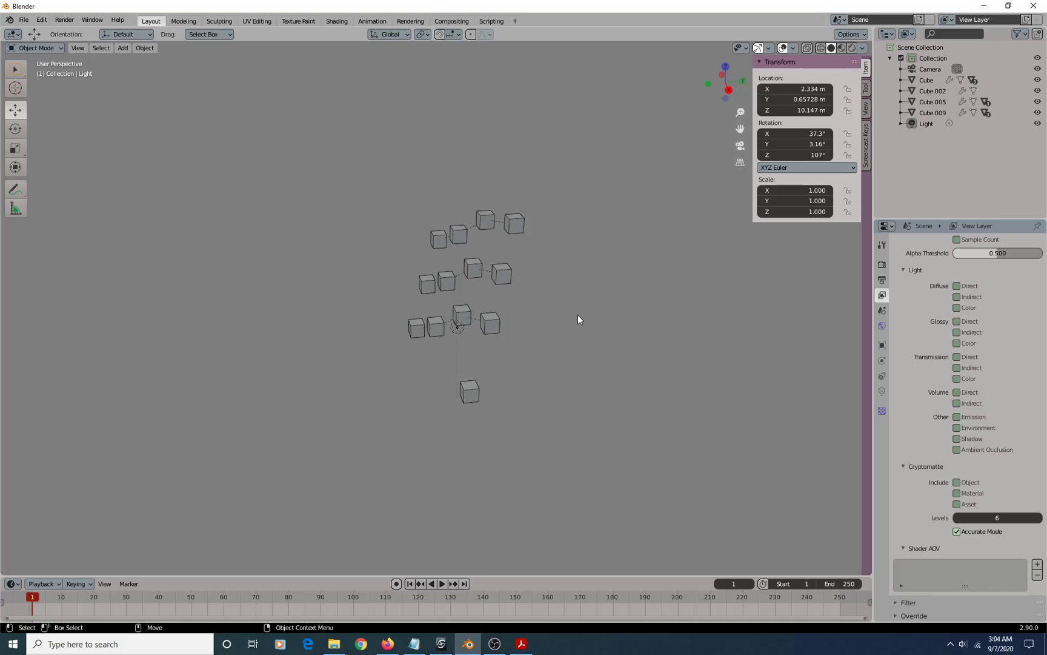
Switch to the XSI to Blender Hotkeys PDF and find the polygon hide and unhide shortcuts on page 7
click(521, 644)
scroll(573, 348, up, 3)
scroll(573, 348, up, 20)
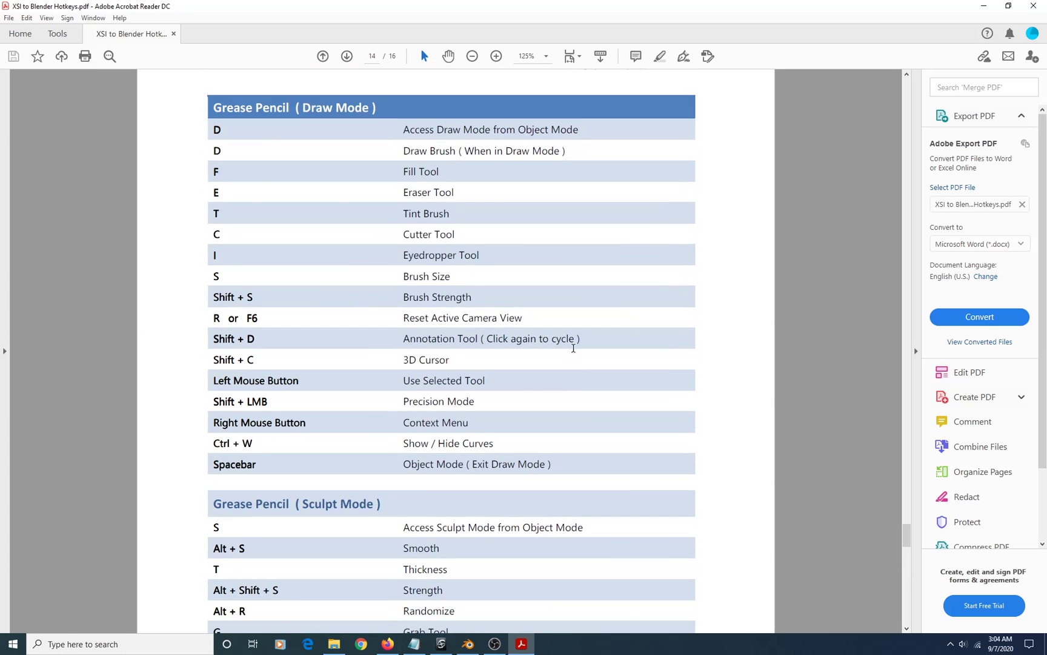
scroll(568, 354, up, 20)
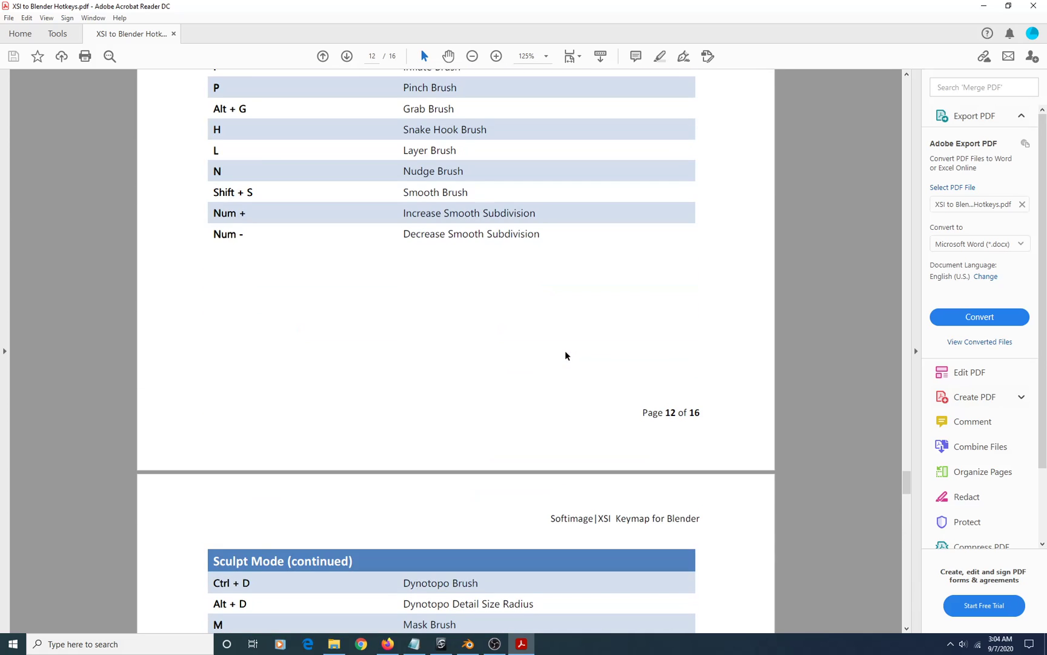
scroll(560, 359, up, 20)
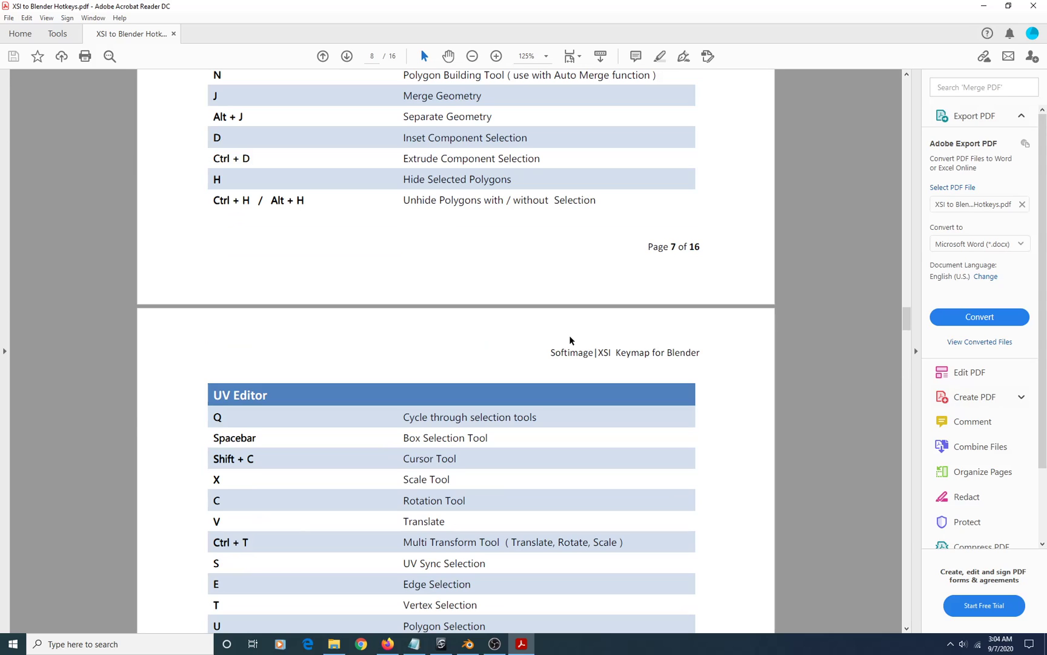
scroll(570, 340, up, 5)
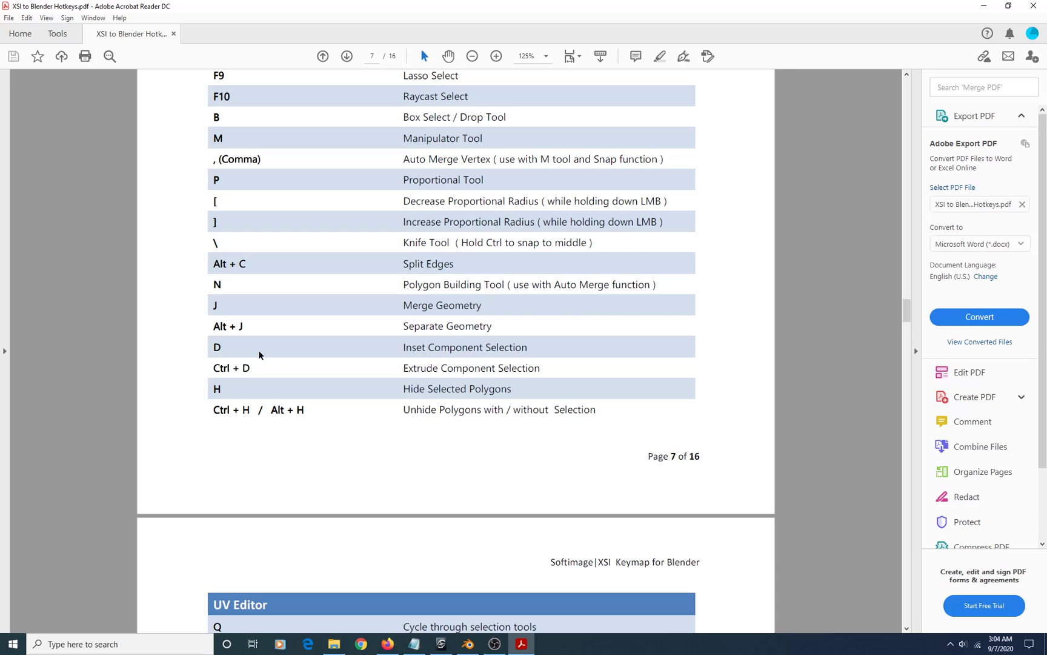
Return to Blender, hide the top face of Cube.001 in face edit mode, and reveal it without selecting it
click(467, 645)
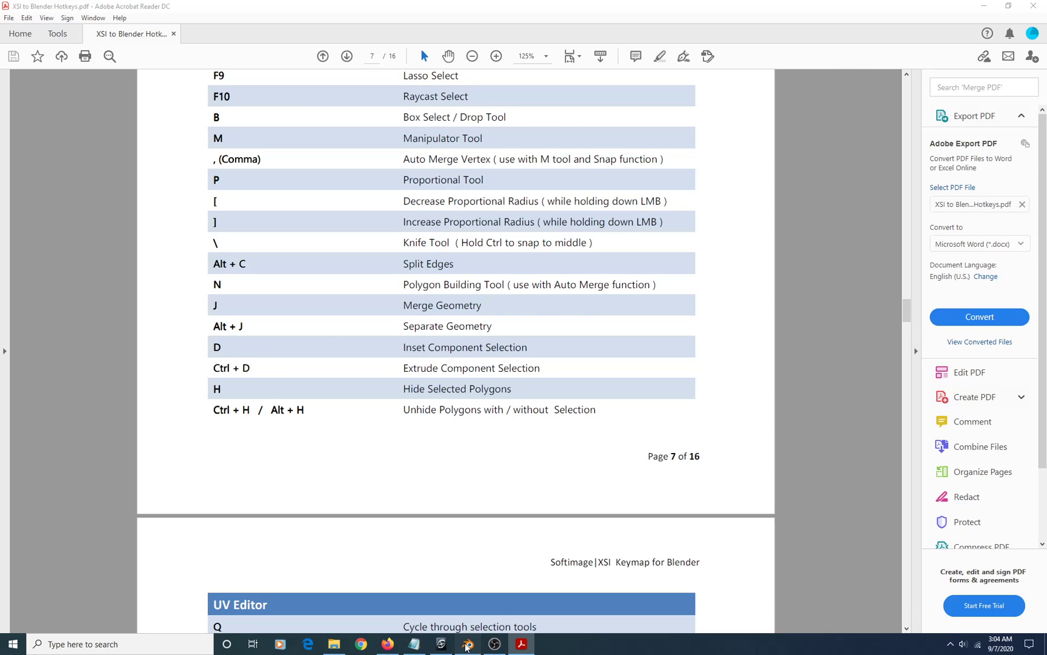
scroll(441, 326, up, 12)
click(418, 405)
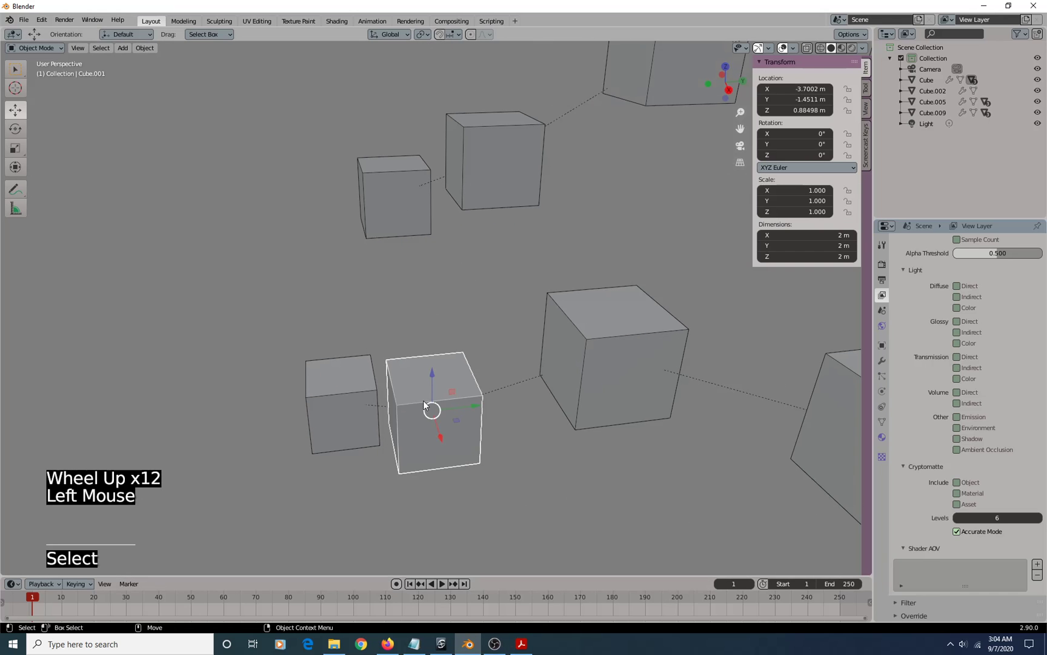
key(u)
click(435, 382)
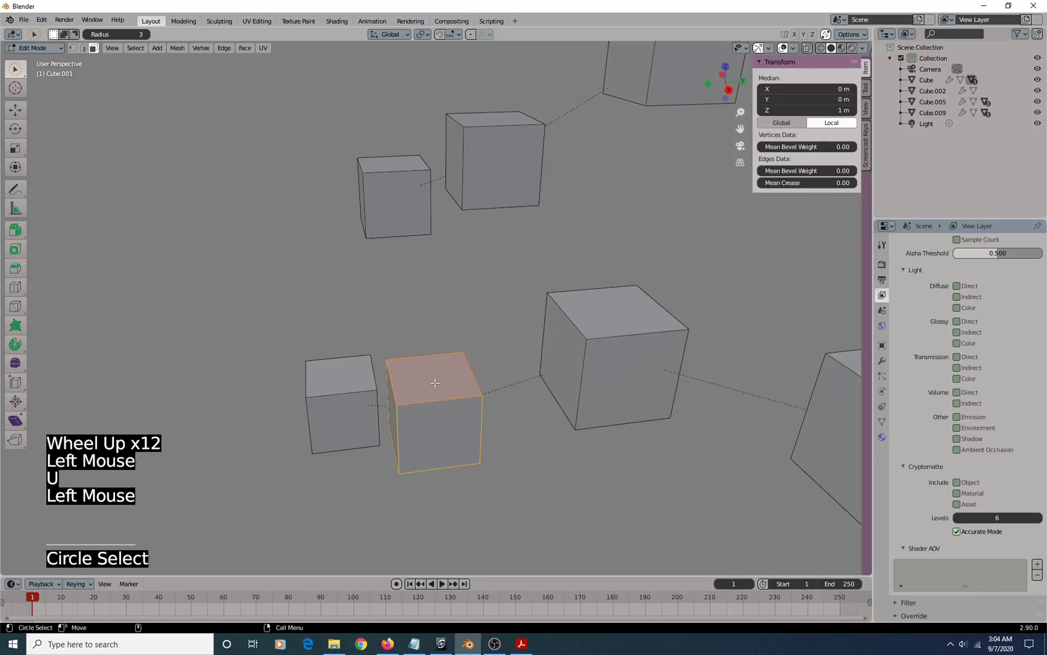
key(h)
key(h)
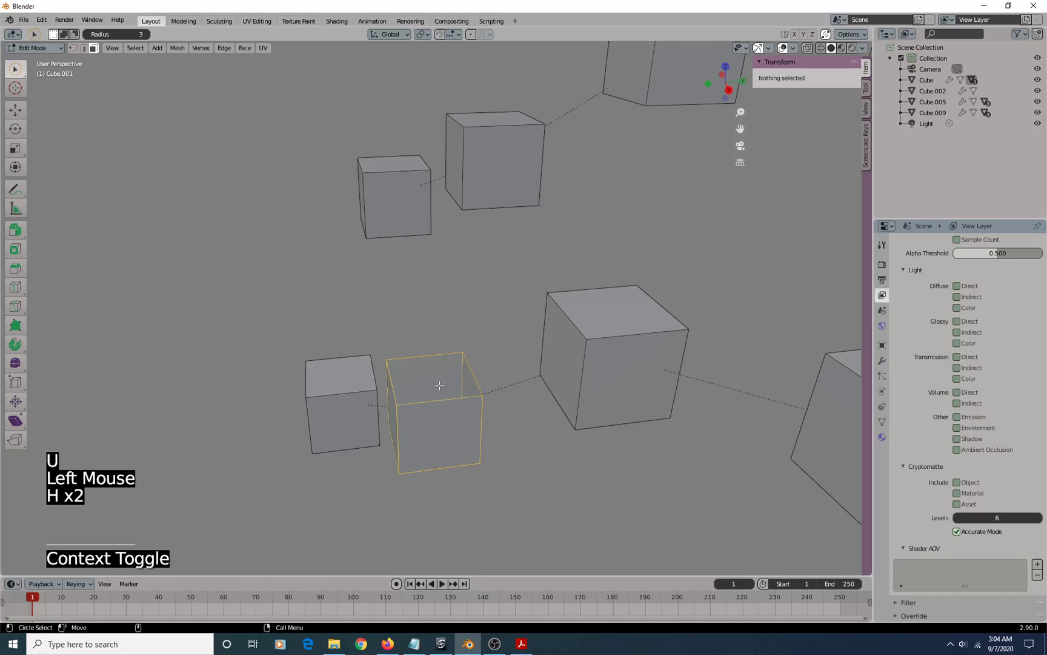
key(ctrl+h)
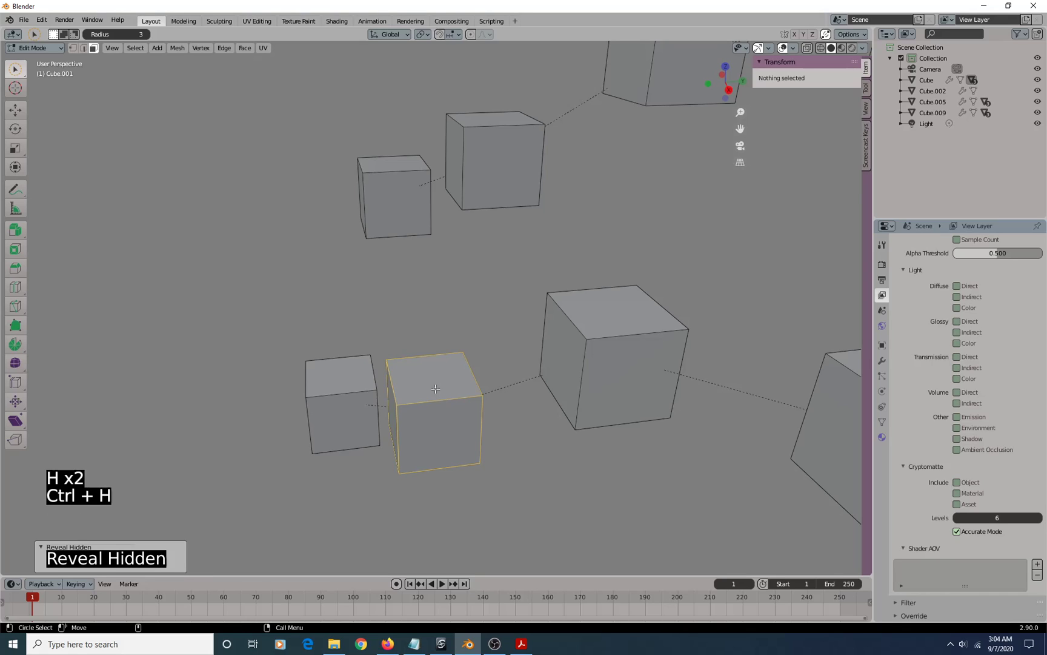
Hide the top face of Cube.001 again, reveal it as a selection, and return to Object Mode
click(435, 389)
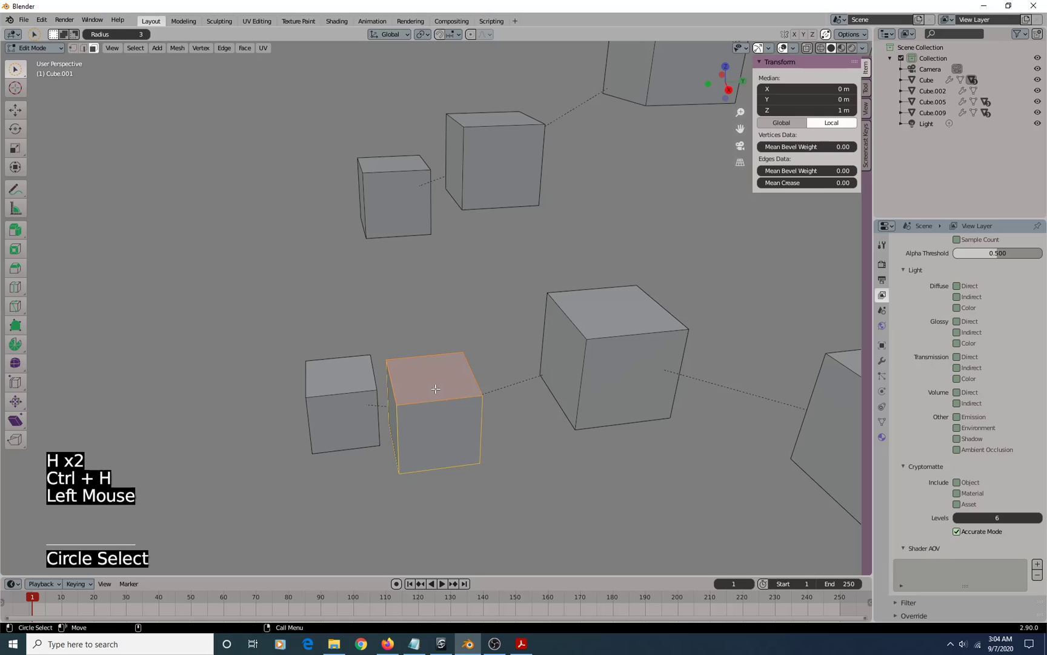
key(h)
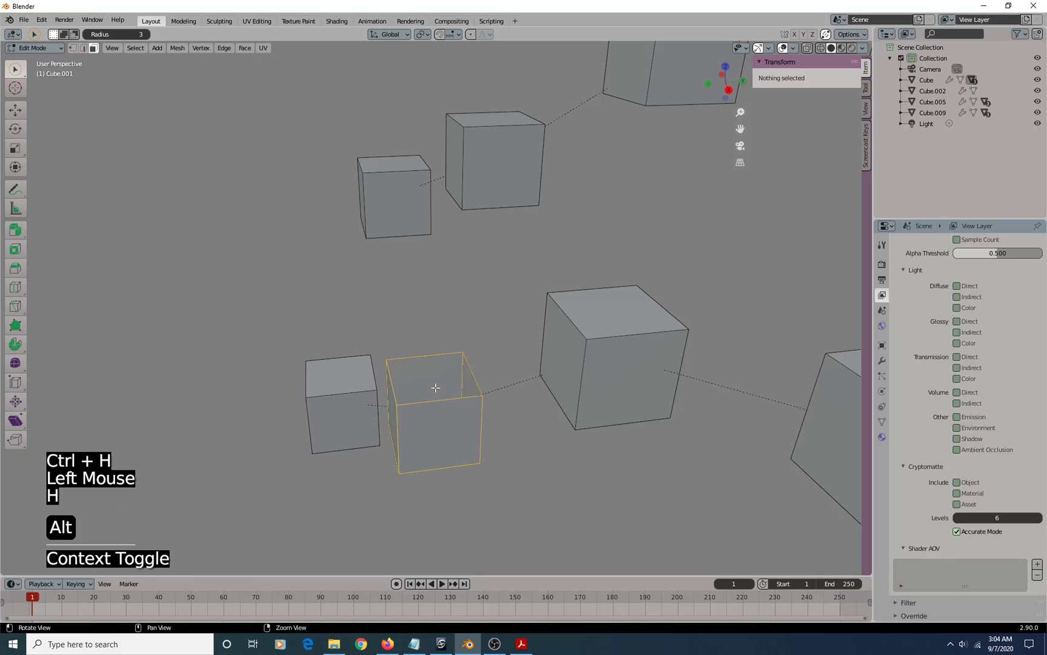
key(alt+h)
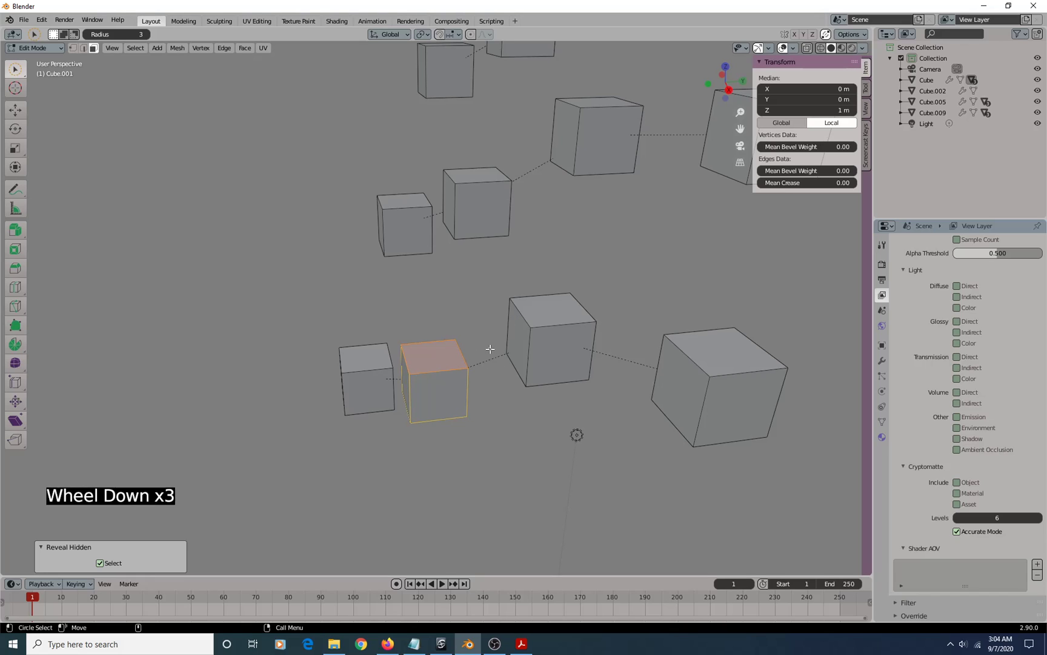
key(space)
key(Tab)
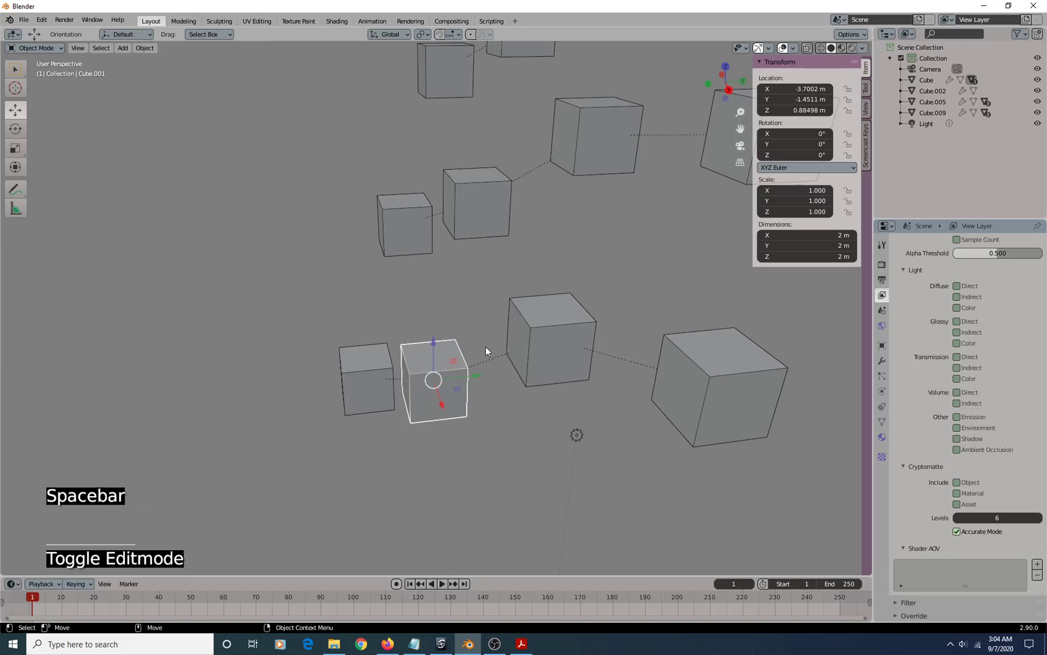
Hide and unhide Cube.001 in Object Mode, repeat with the box-selected neighbouring cube, and clear the selection
key(h)
key(h)
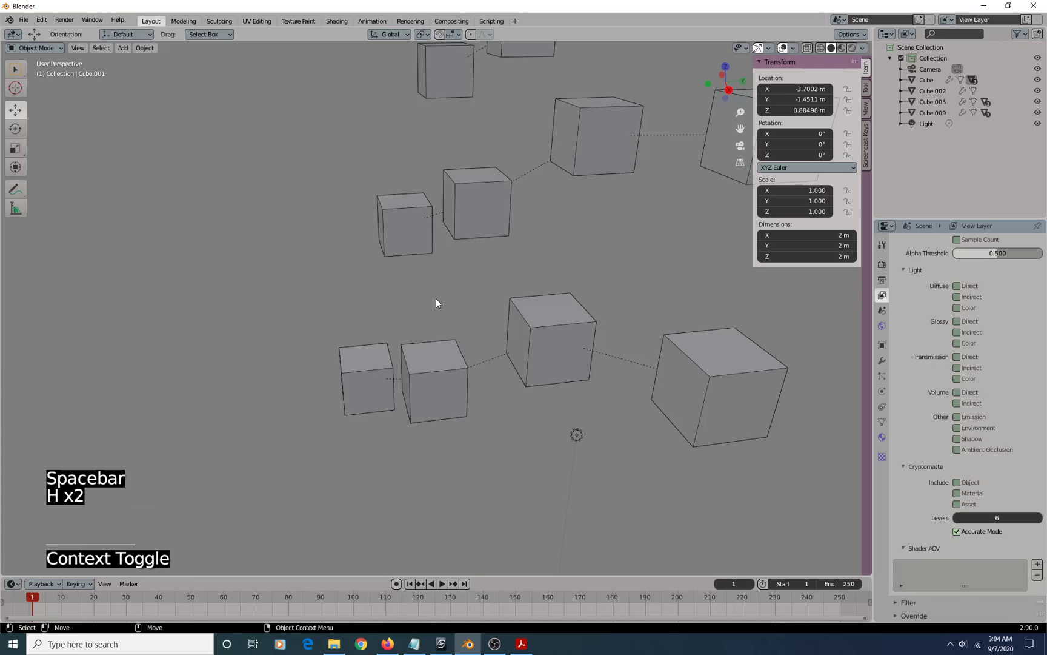
drag(437, 297, 527, 379)
key(h)
key(h)
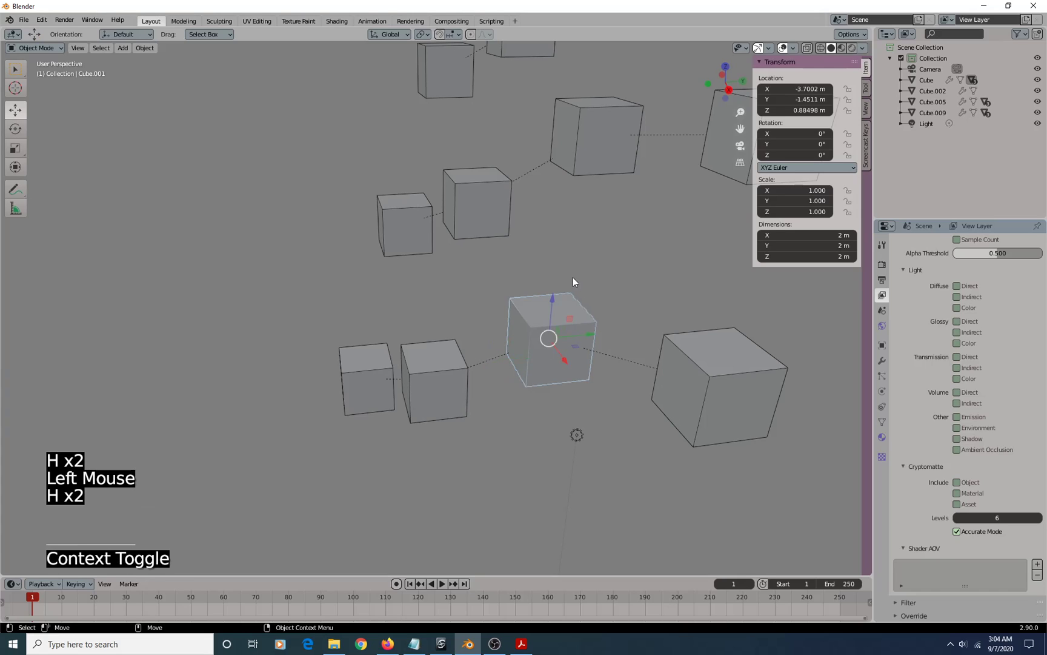
click(453, 344)
drag(496, 282, 493, 279)
scroll(494, 305, down, 6)
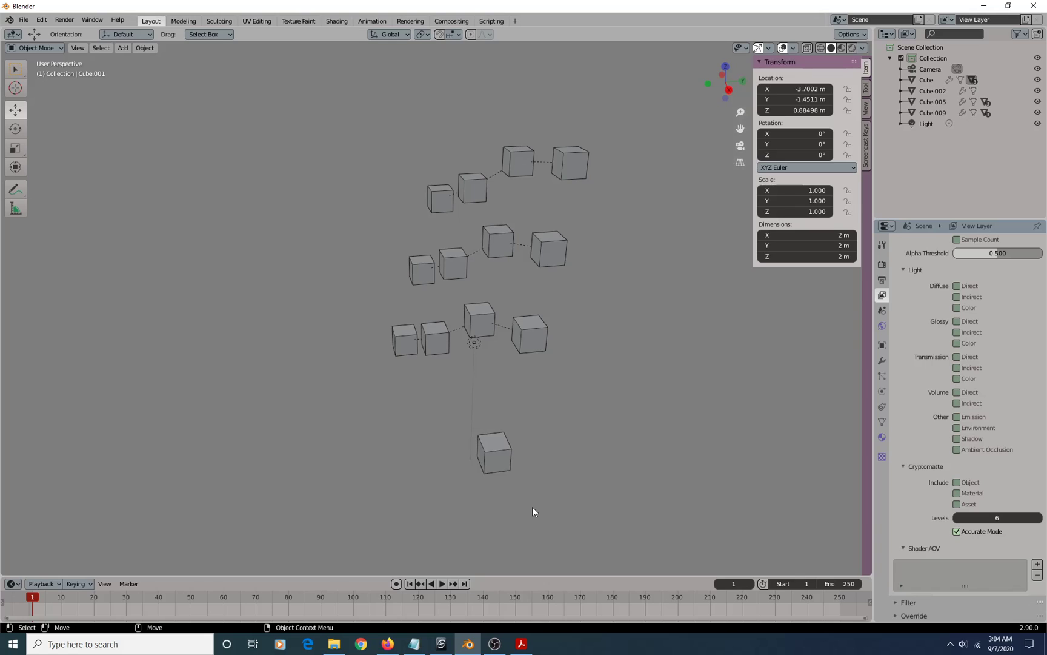
Switch to OBS Studio
mouse_move(495, 649)
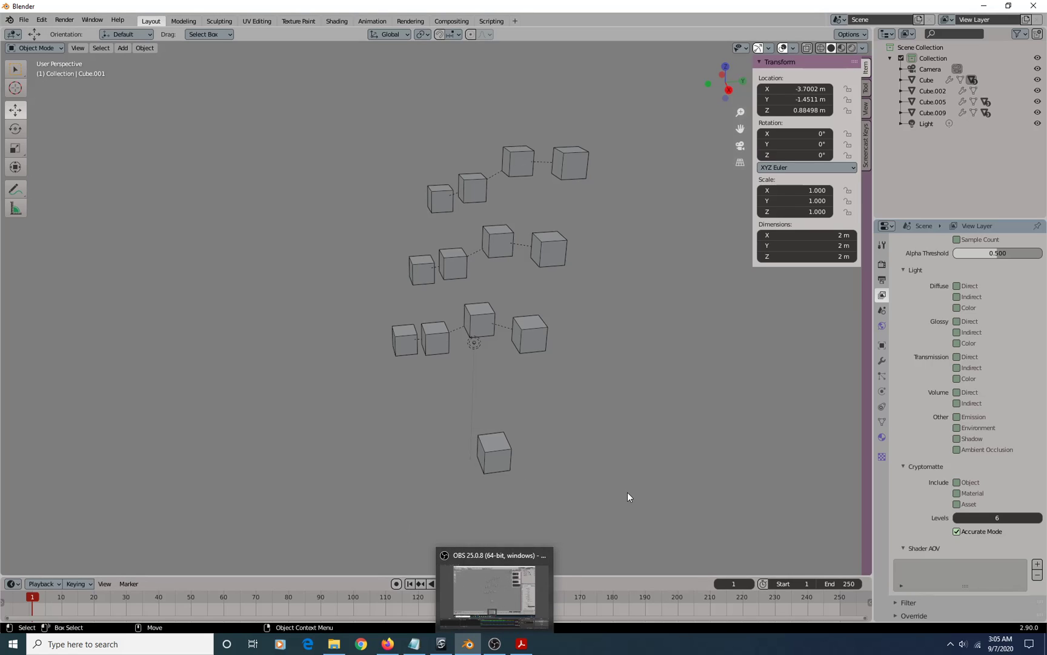
click(495, 644)
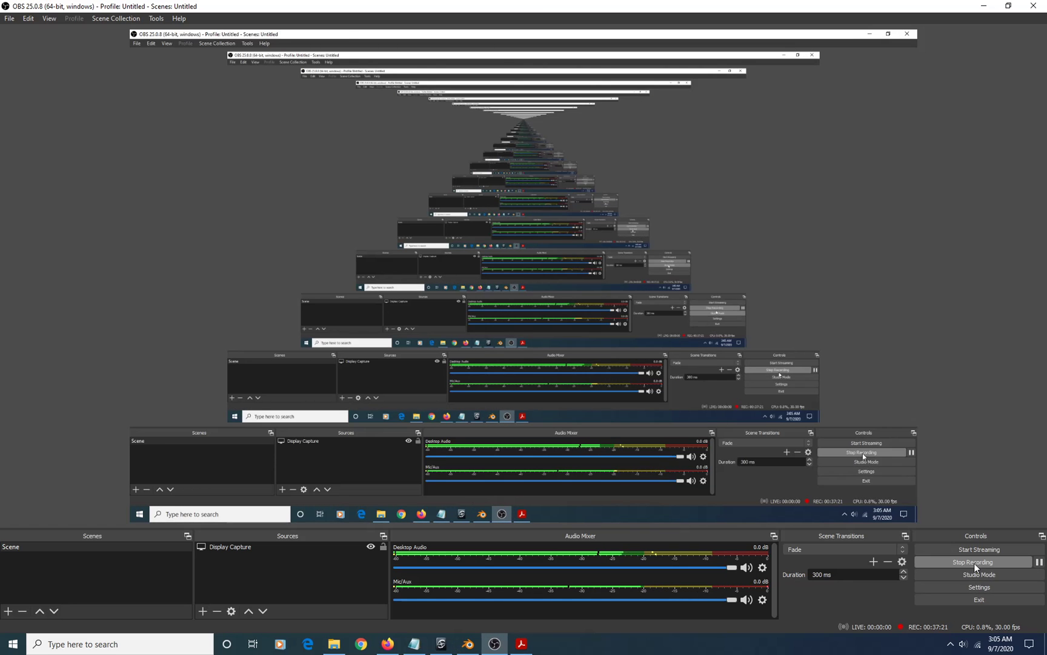